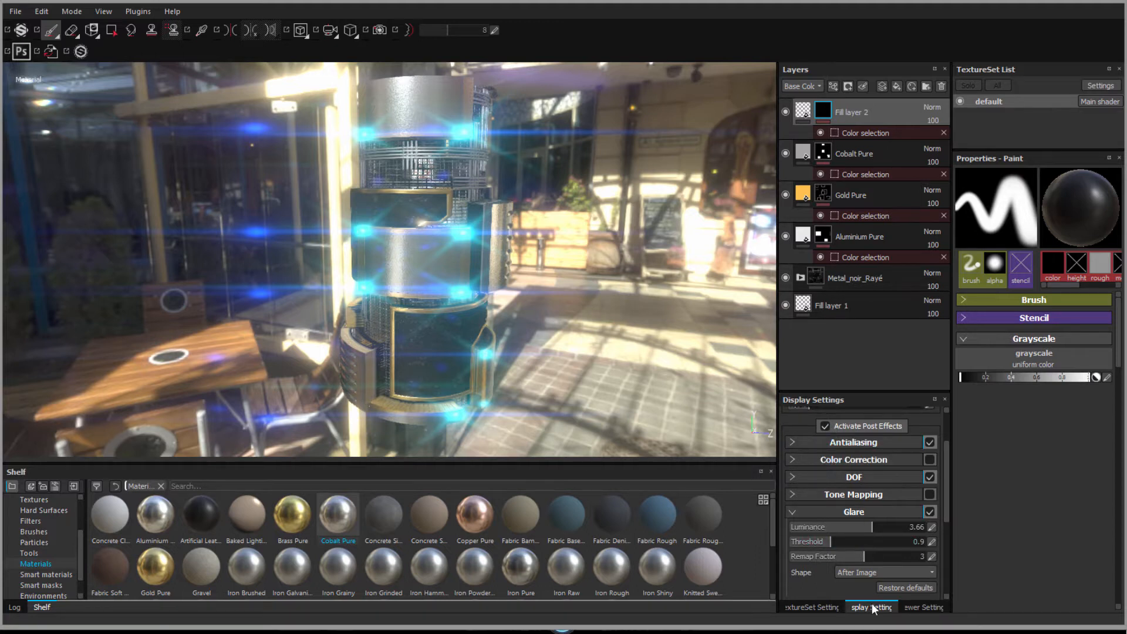
Deactivate the viewport post effects for a clear view of the cylinder
{"action": "left_click", "coordinate": [825, 427]}
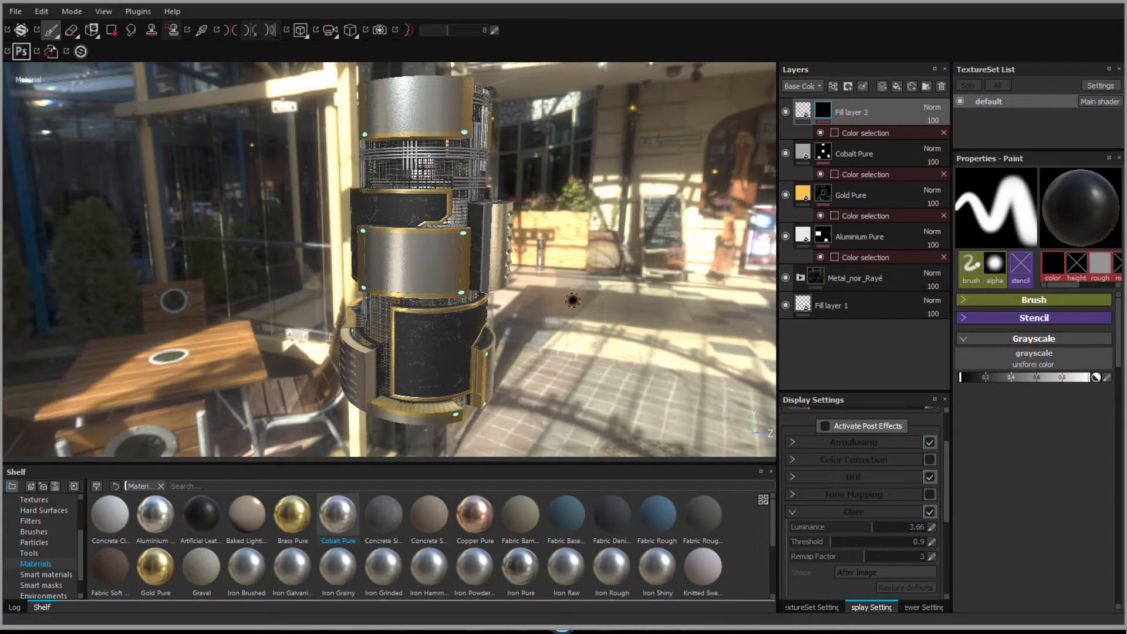
{"action": "left_click_drag", "start_coordinate": [613, 318], "coordinate": [654, 312]}
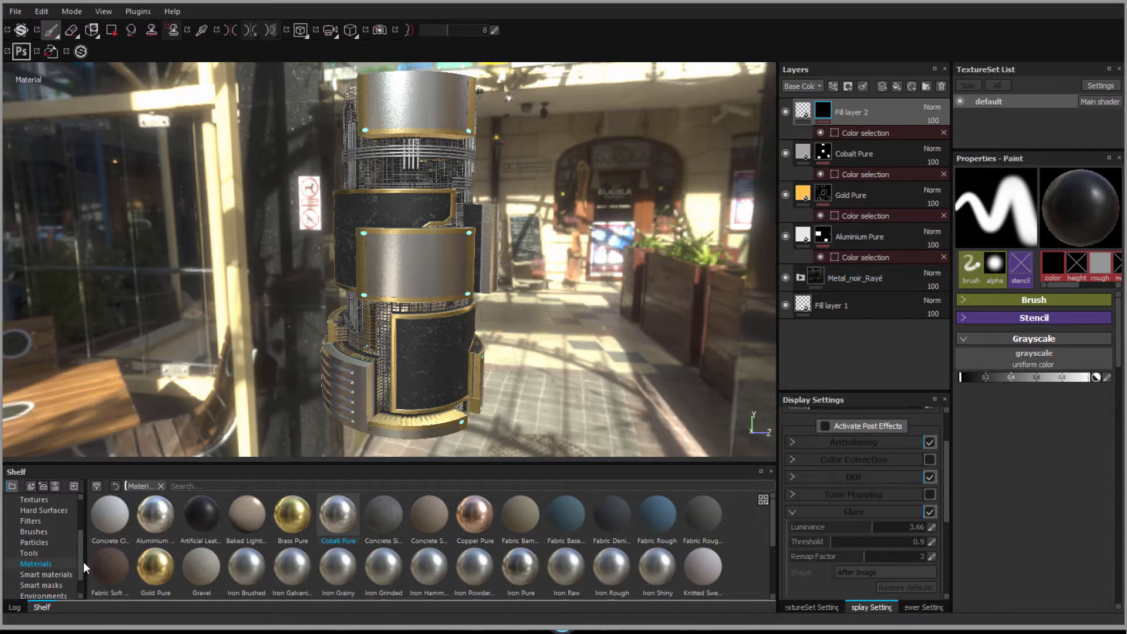
Add the Plastic PVC material as the uppermost layer and restrict it with a color selection mask to the magenta ID color of the pipes
{"action": "scroll", "coordinate": [774, 528], "scroll_direction": "down", "scroll_amount": 3}
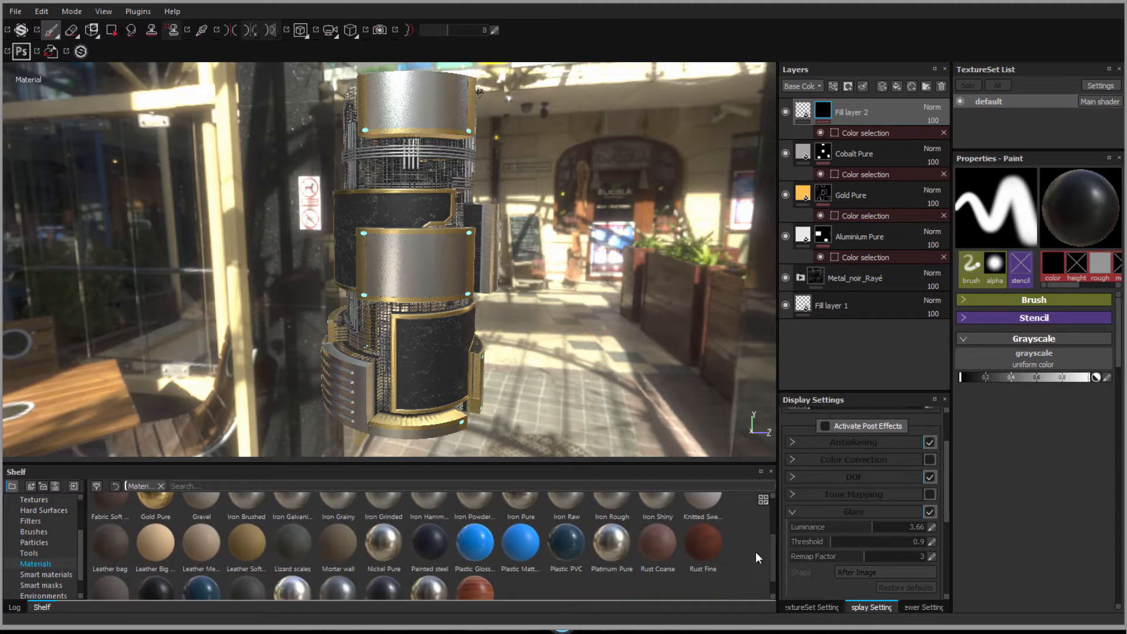
{"action": "left_click_drag", "start_coordinate": [566, 543], "coordinate": [855, 90]}
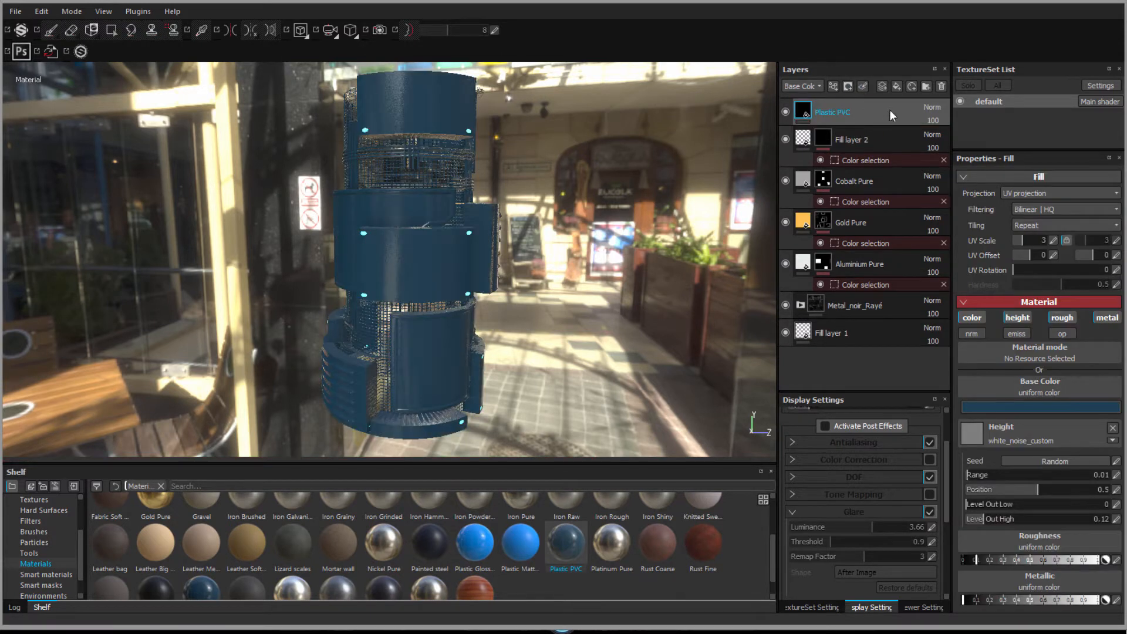
{"action": "right_click", "coordinate": [885, 114]}
{"action": "left_click", "coordinate": [915, 158]}
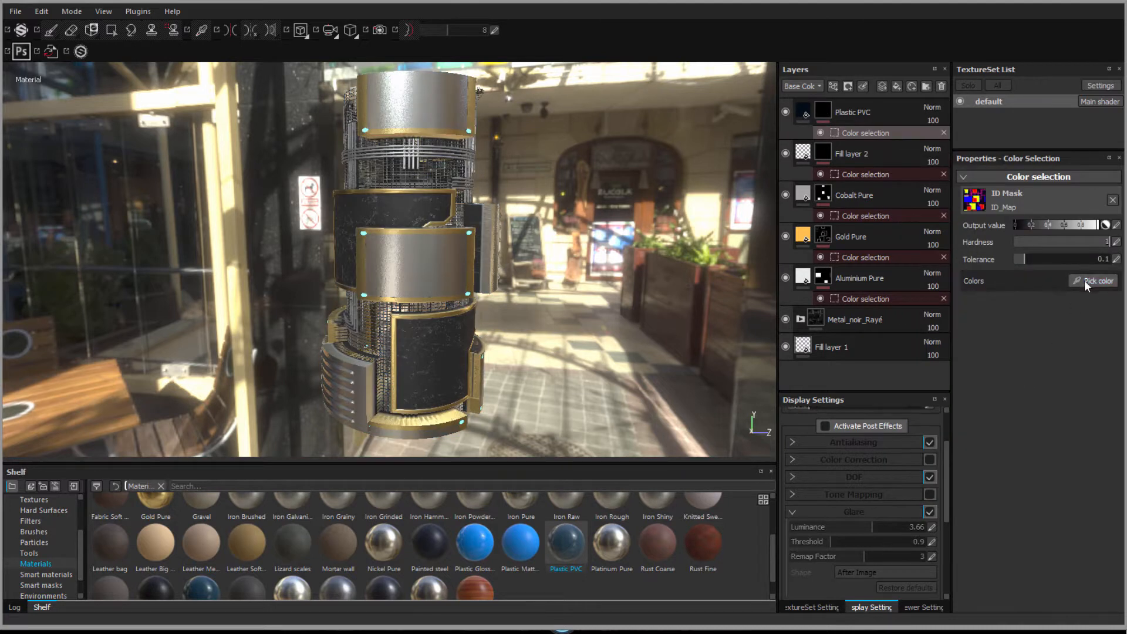
{"action": "left_click", "coordinate": [1094, 280]}
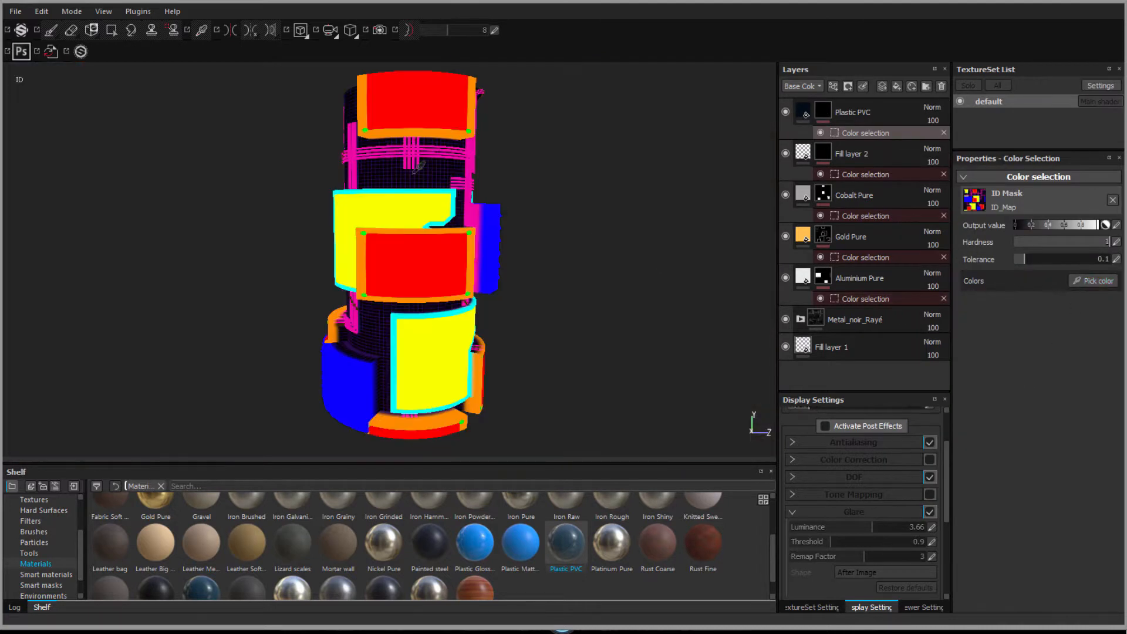
{"action": "left_click", "coordinate": [473, 152]}
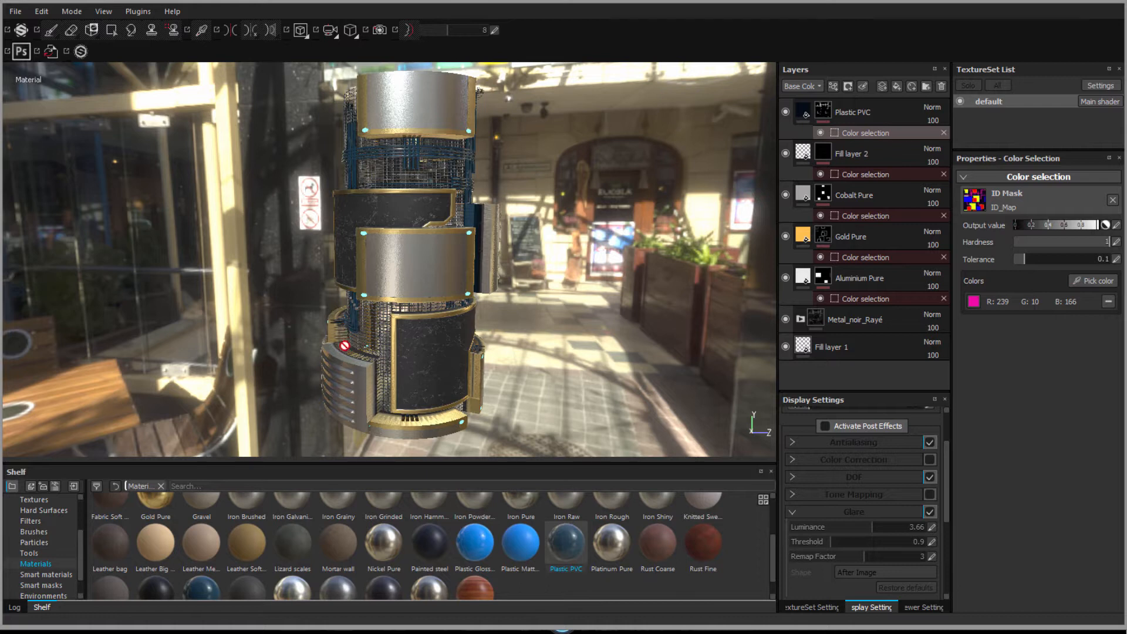
Rename the lowest layer, Fill layer 1, to "Opacité"
{"action": "scroll", "coordinate": [342, 370], "scroll_direction": "up", "scroll_amount": 5}
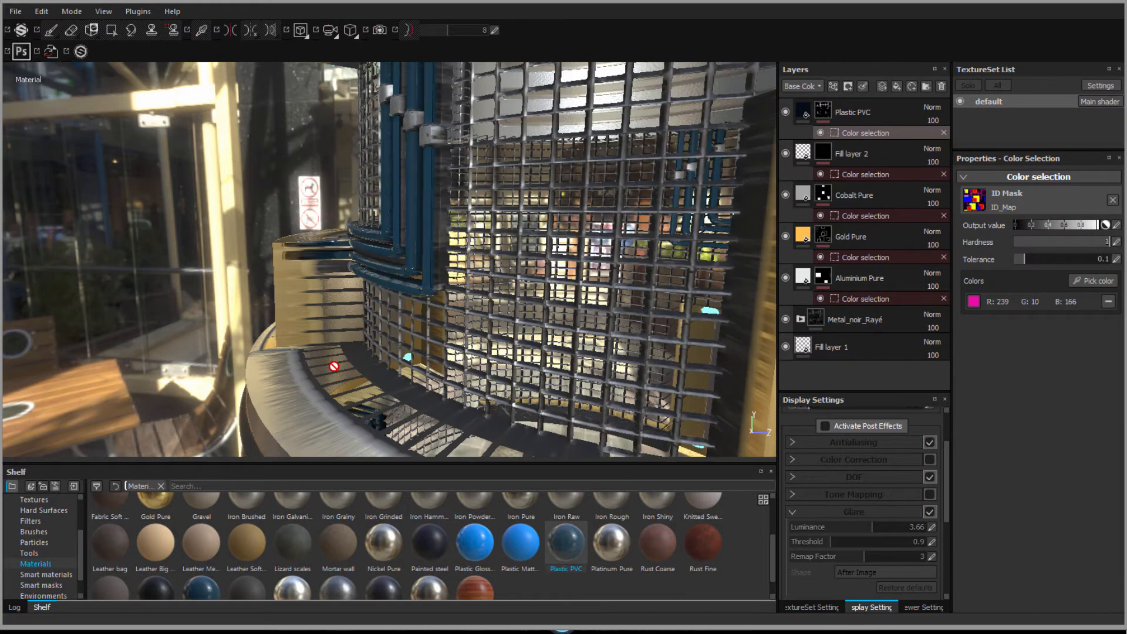
{"action": "left_click_drag", "start_coordinate": [334, 367], "coordinate": [396, 421]}
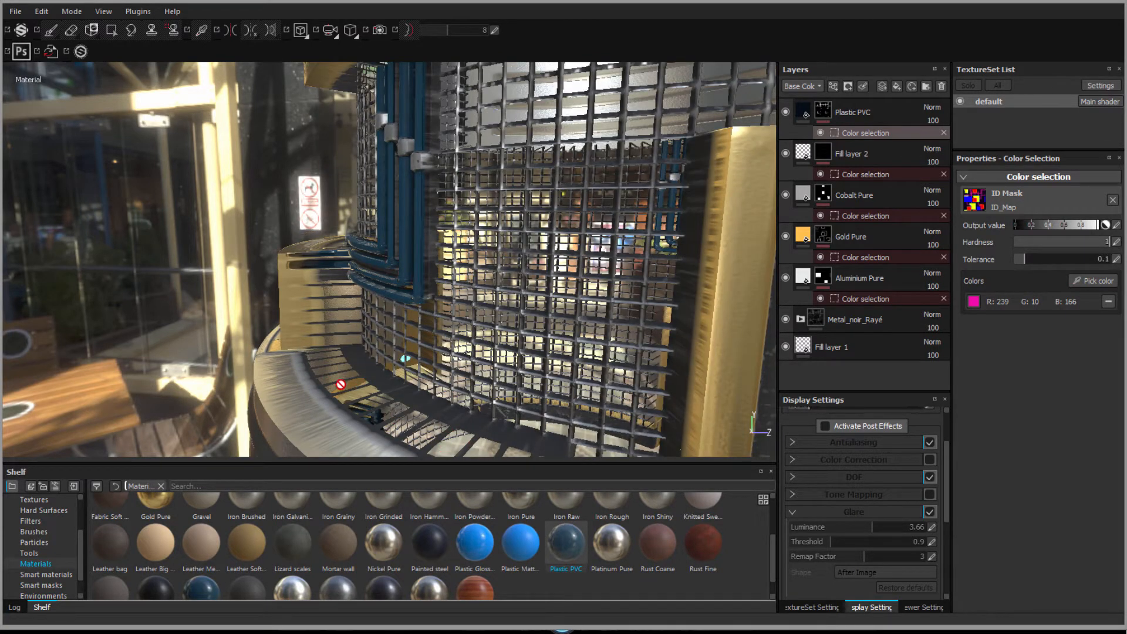
{"action": "left_click", "coordinate": [830, 348]}
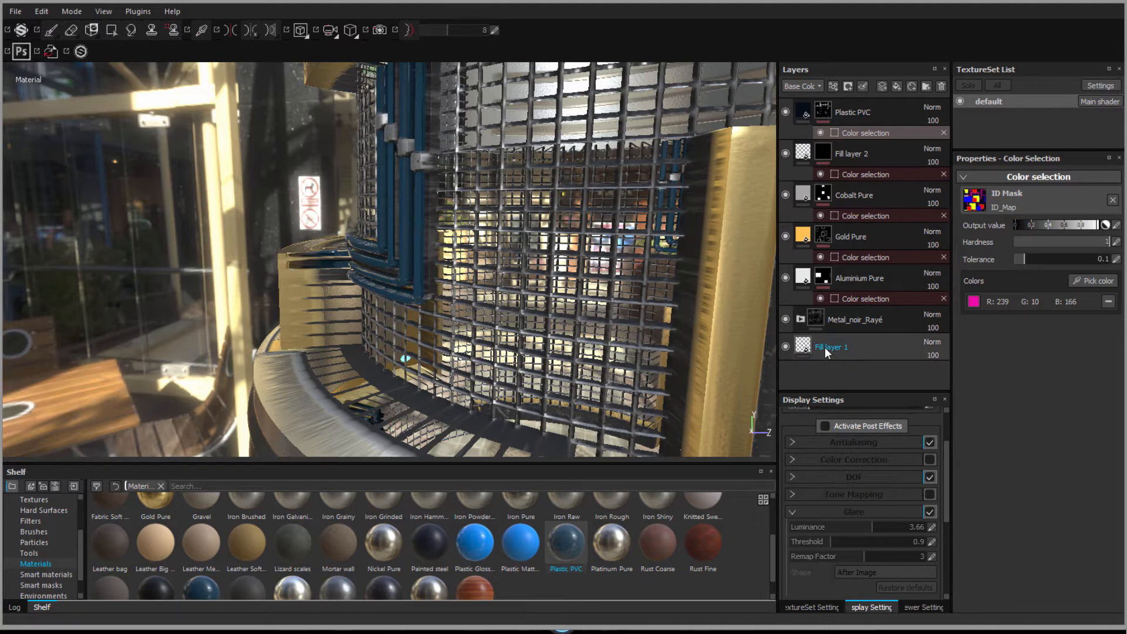
{"action": "double_click", "coordinate": [825, 347]}
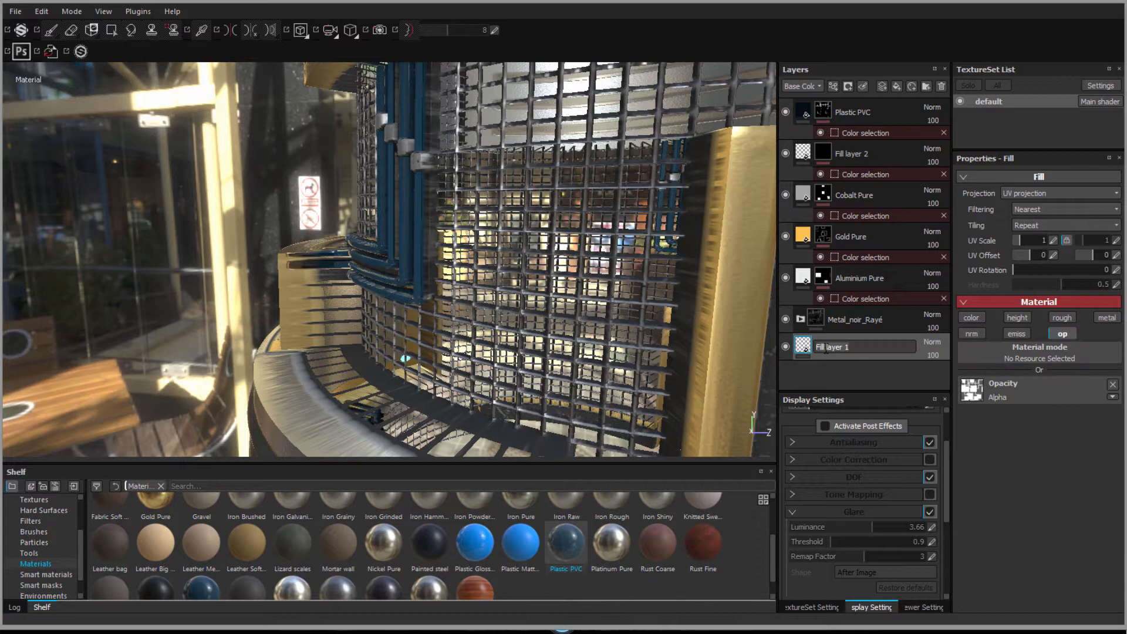
{"action": "type", "text": "Opacité"}
{"action": "key", "text": "Return"}
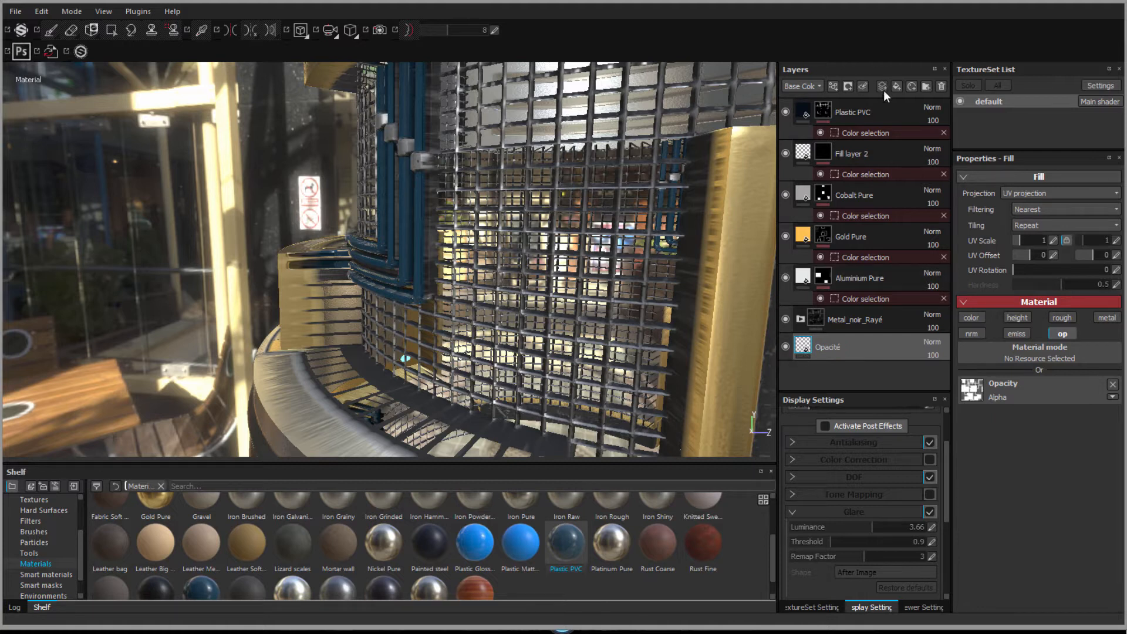
Add a white mask to the Opacité layer
{"action": "right_click", "coordinate": [858, 352]}
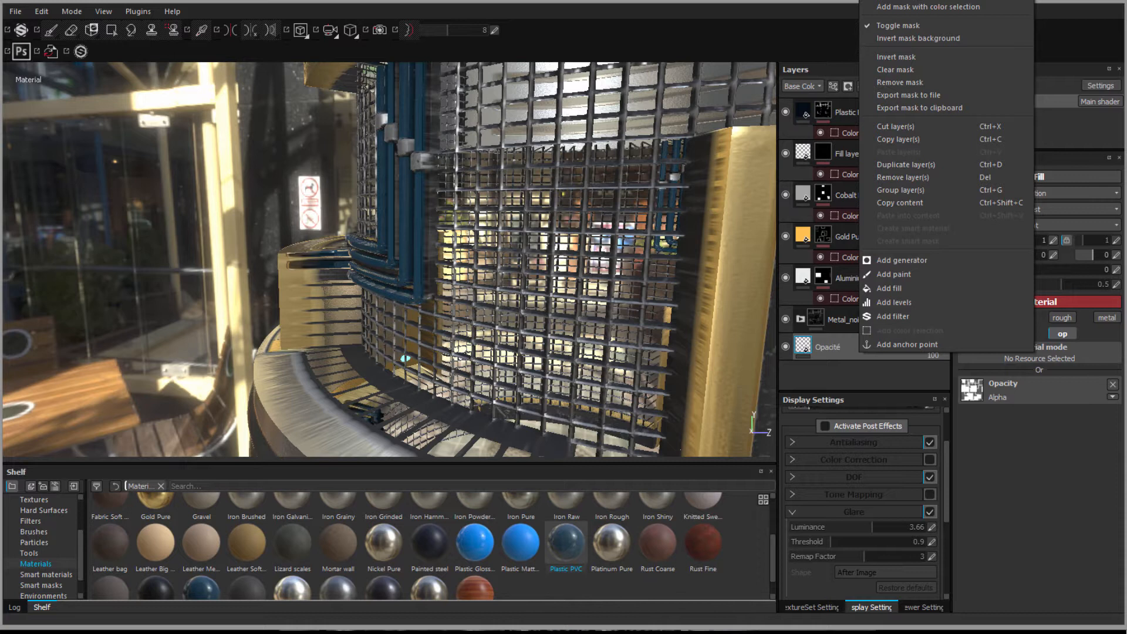
{"action": "key", "text": "Escape"}
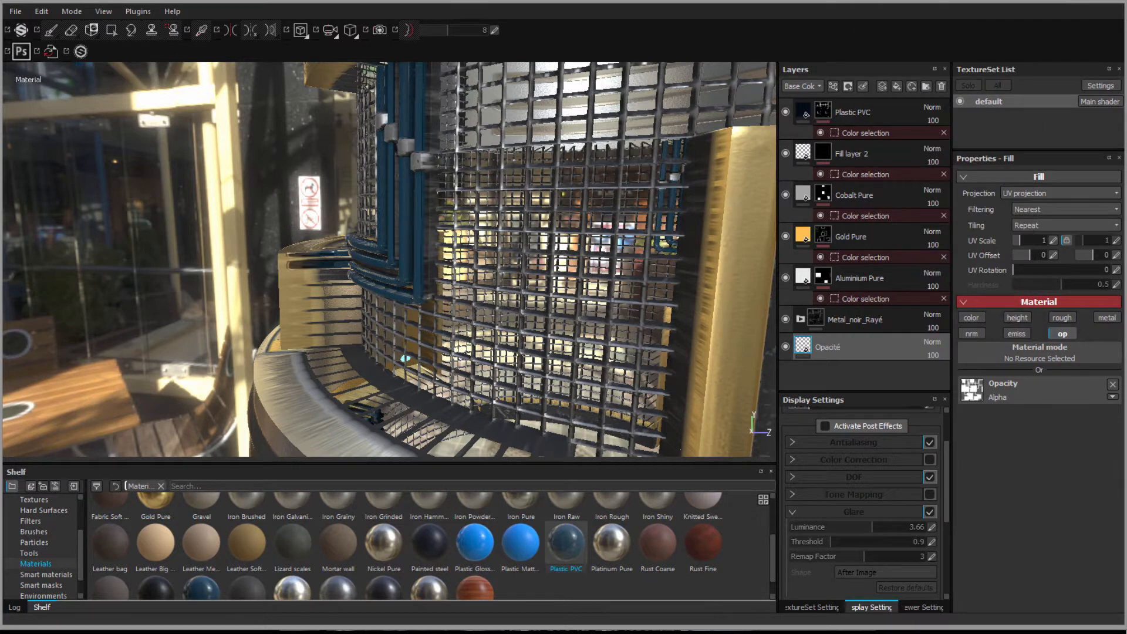
{"action": "left_click", "coordinate": [837, 351]}
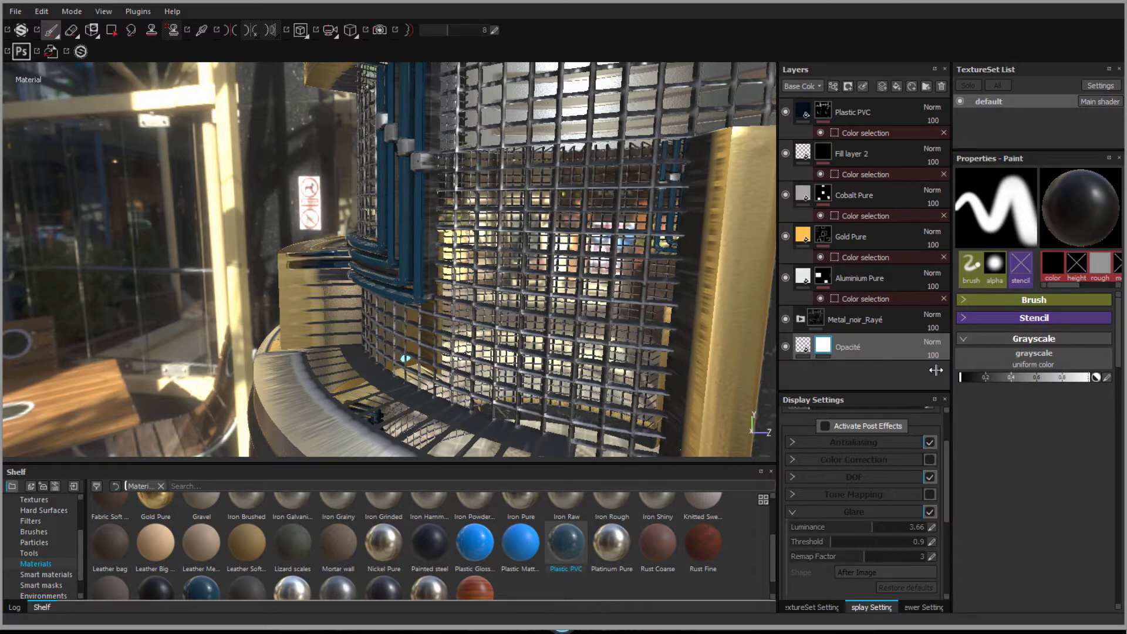
Paint black on the Opacité mask with a size 10 brush over the openings in the curved ledge below the mesh
{"action": "left_click", "coordinate": [663, 358]}
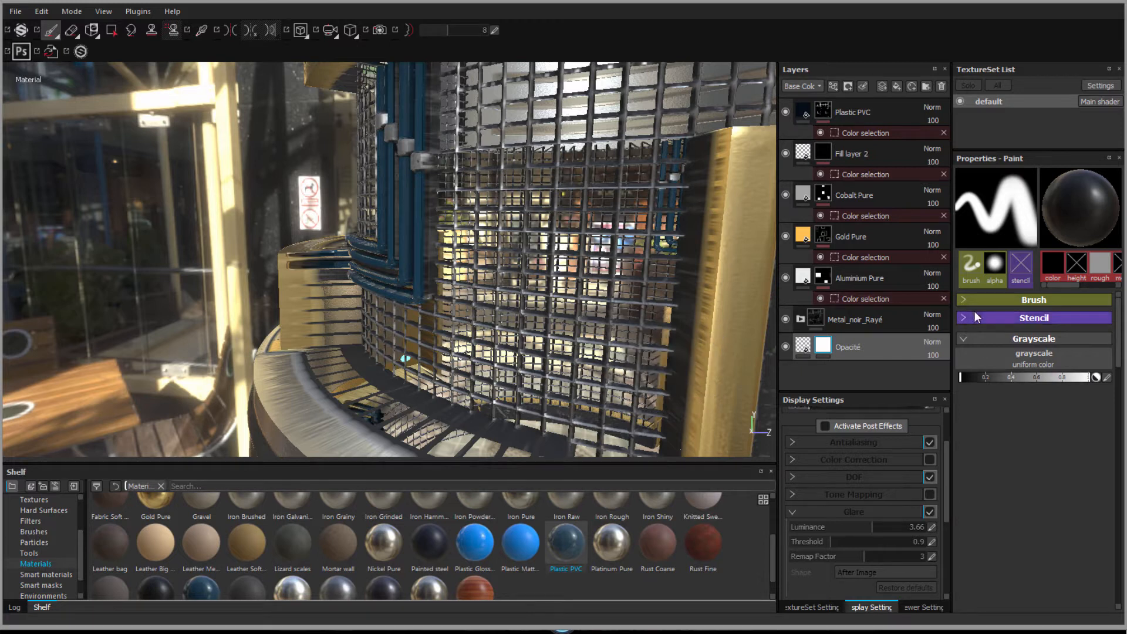
{"action": "left_click", "coordinate": [963, 300]}
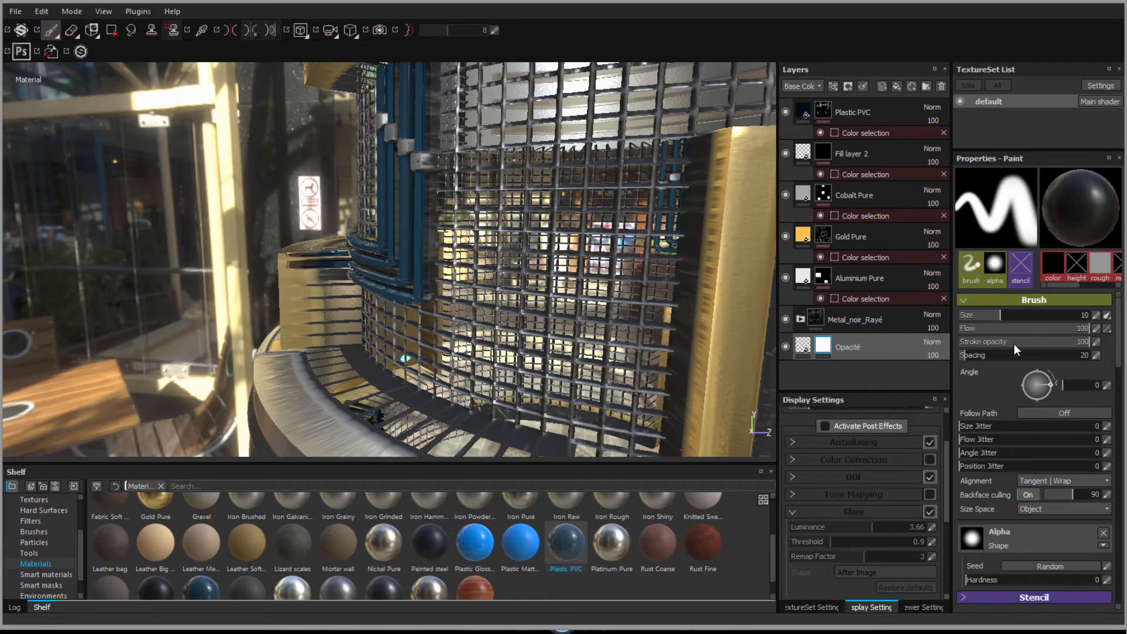
{"action": "left_click_drag", "start_coordinate": [516, 385], "coordinate": [516, 443]}
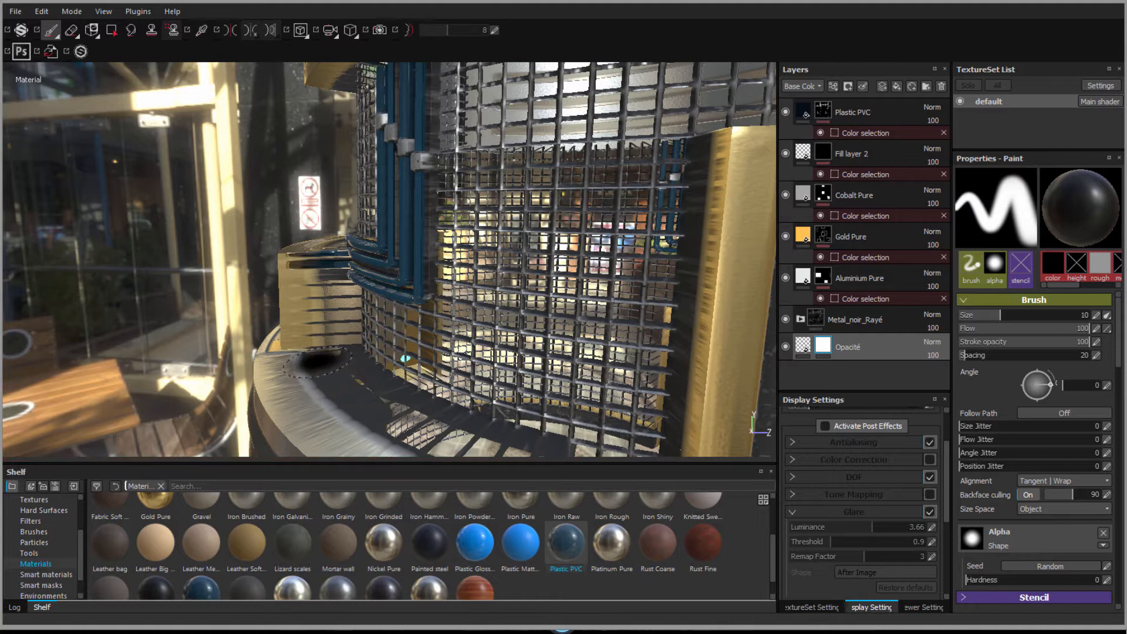
{"action": "mouse_move", "coordinate": [377, 406]}
{"action": "left_mouse_down"}
{"action": "mouse_move", "coordinate": [463, 446]}
{"action": "mouse_move", "coordinate": [517, 455]}
{"action": "left_mouse_up"}
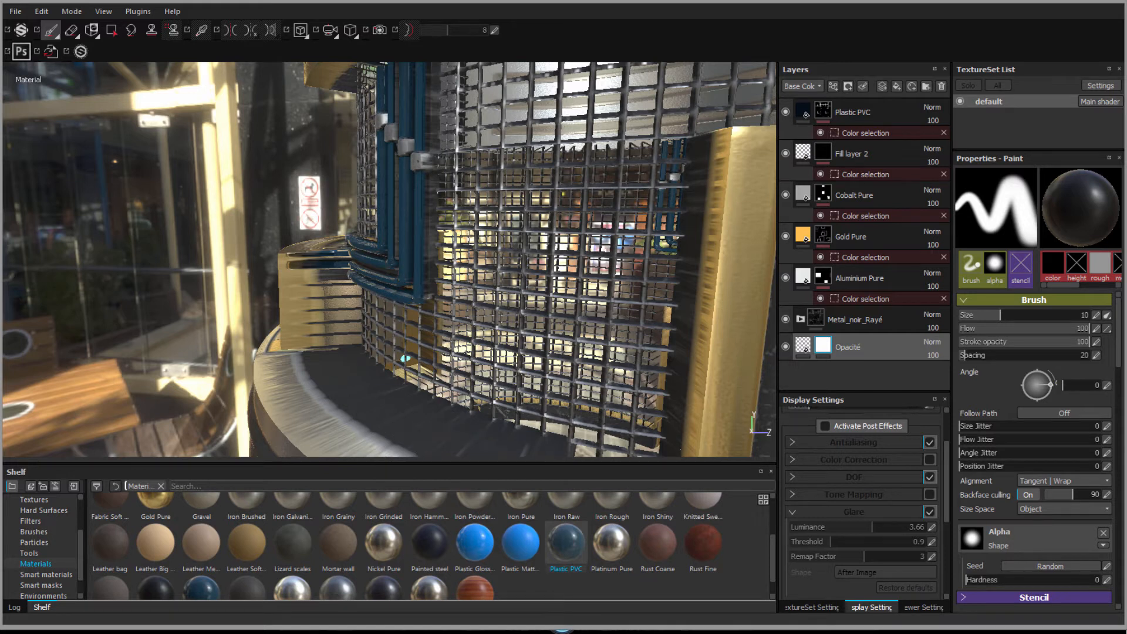
{"action": "scroll", "coordinate": [258, 382], "scroll_direction": "down", "scroll_amount": 3}
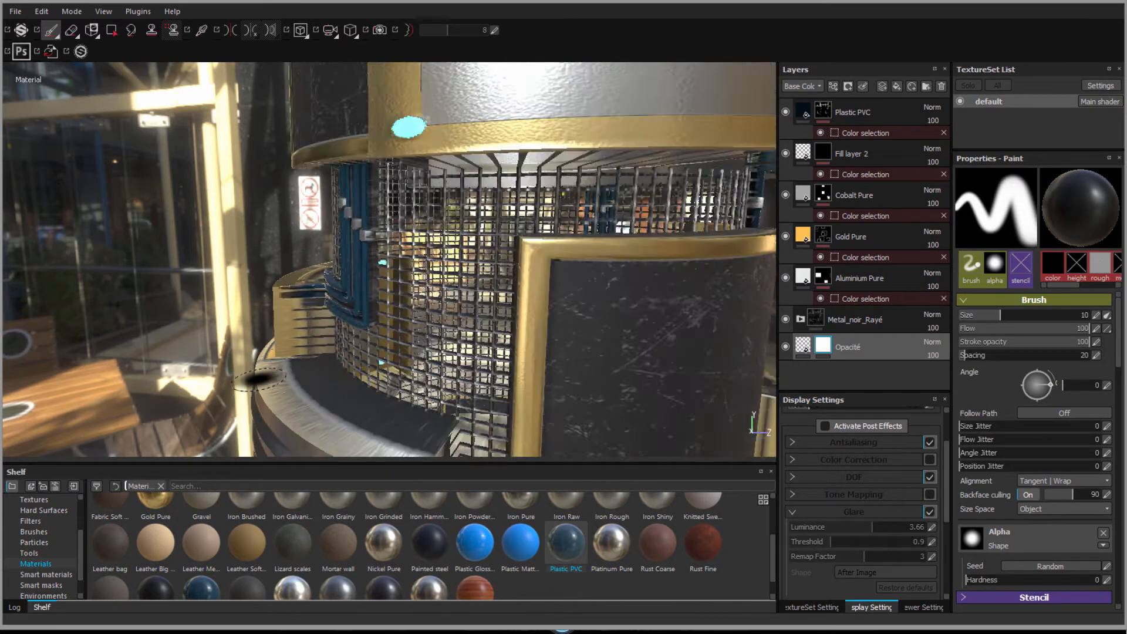
{"action": "scroll", "coordinate": [257, 381], "scroll_direction": "up", "scroll_amount": 3}
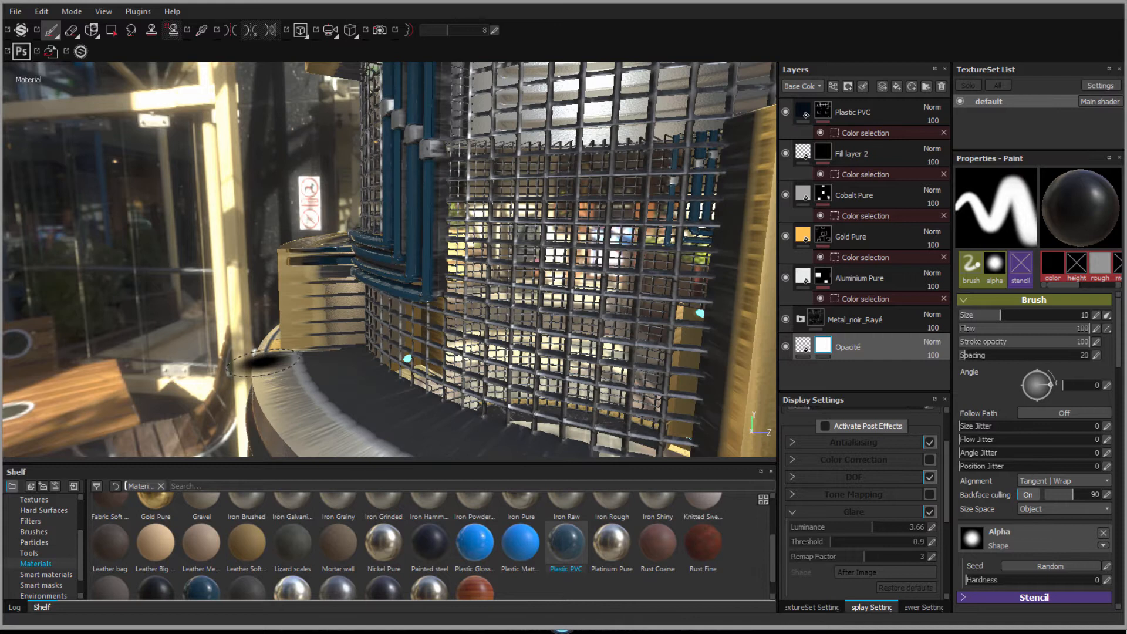
{"action": "scroll", "coordinate": [264, 363], "scroll_direction": "up", "scroll_amount": 3}
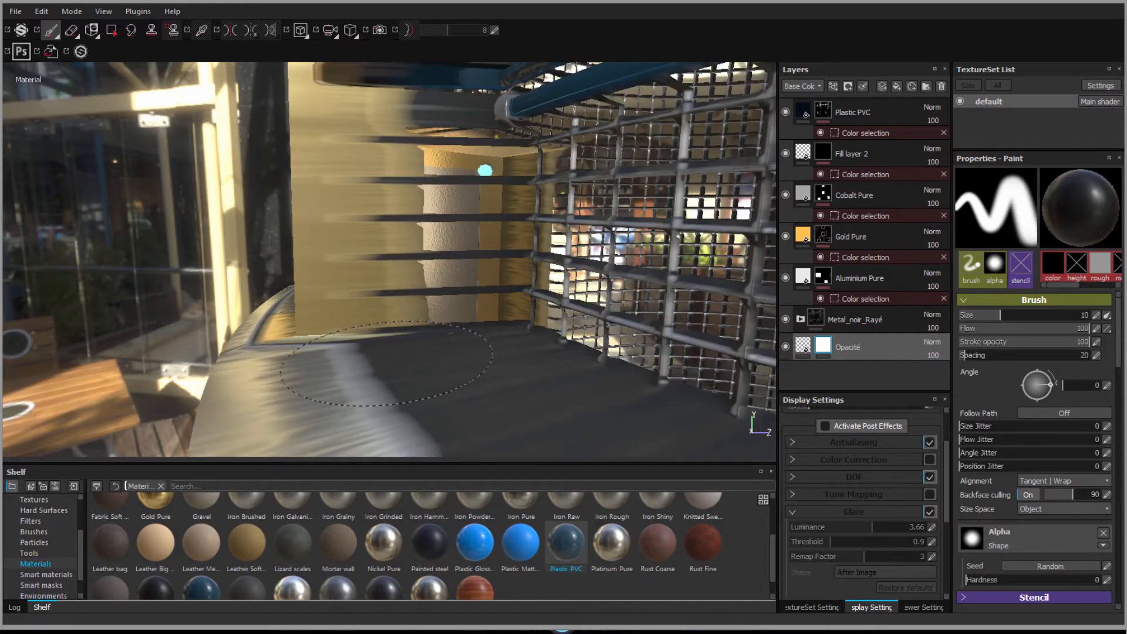
{"action": "mouse_move", "coordinate": [389, 364]}
{"action": "left_mouse_down"}
{"action": "mouse_move", "coordinate": [430, 362]}
{"action": "mouse_move", "coordinate": [323, 360]}
{"action": "left_mouse_up"}
{"action": "scroll", "coordinate": [333, 376], "scroll_direction": "down", "scroll_amount": 3}
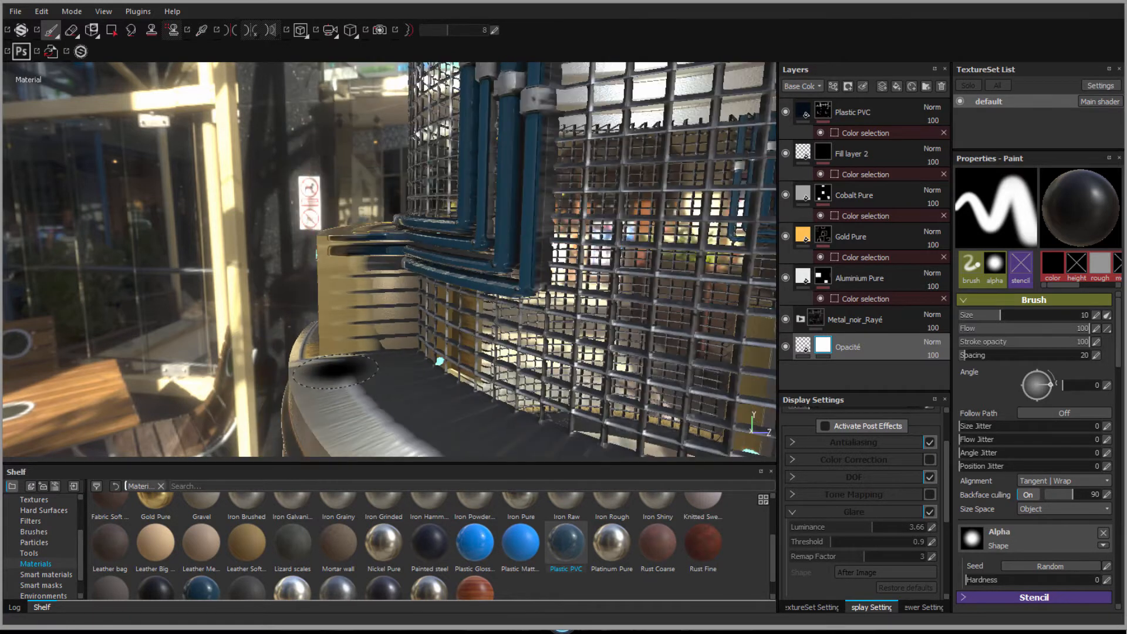
Paint black on the Opacité mask over the slotted wall at the end of the ledge
{"action": "scroll", "coordinate": [357, 367], "scroll_direction": "up", "scroll_amount": 4}
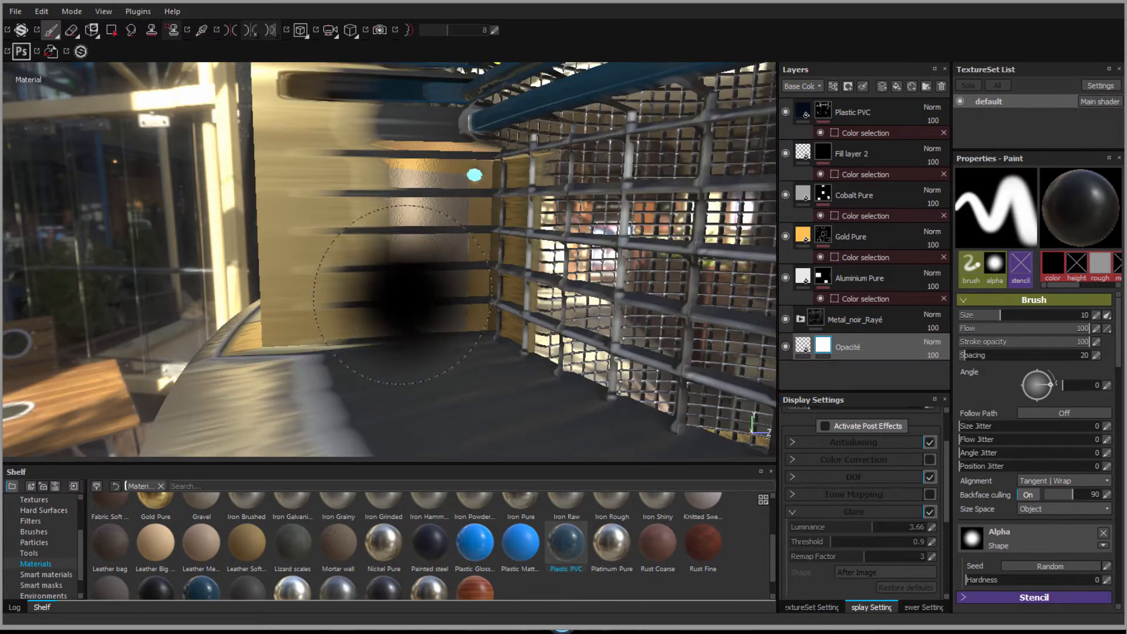
{"action": "mouse_move", "coordinate": [411, 300]}
{"action": "left_mouse_down"}
{"action": "mouse_move", "coordinate": [403, 176]}
{"action": "mouse_move", "coordinate": [408, 161]}
{"action": "mouse_move", "coordinate": [421, 172]}
{"action": "mouse_move", "coordinate": [409, 187]}
{"action": "mouse_move", "coordinate": [381, 133]}
{"action": "mouse_move", "coordinate": [376, 172]}
{"action": "left_mouse_up"}
{"action": "scroll", "coordinate": [345, 229], "scroll_direction": "down", "scroll_amount": 3}
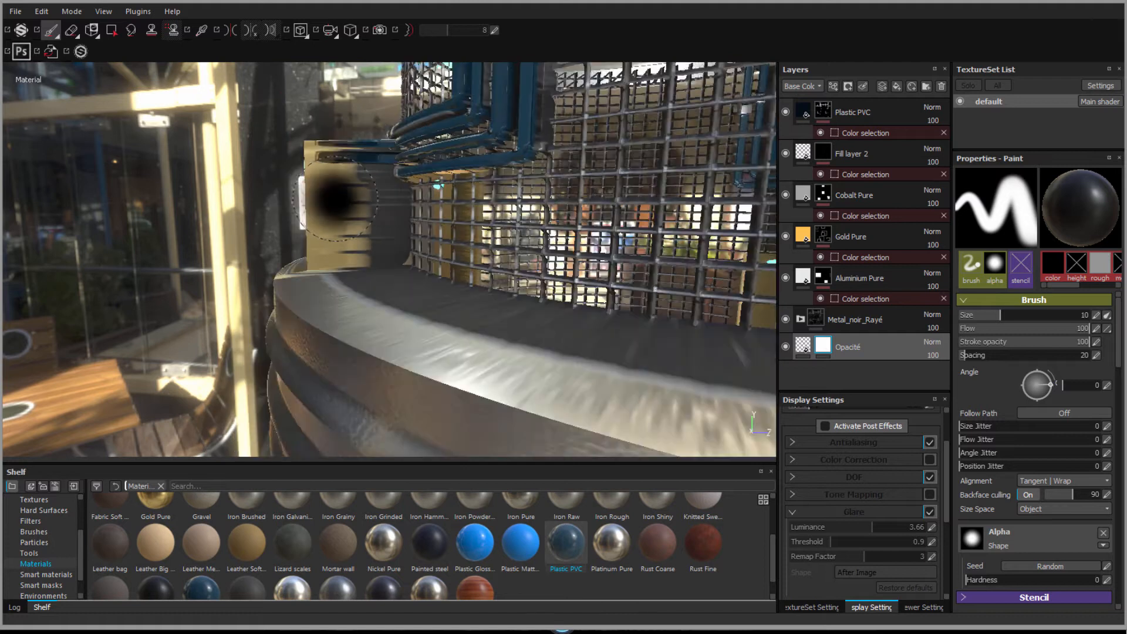
{"action": "scroll", "coordinate": [335, 200], "scroll_direction": "down", "scroll_amount": 4}
{"action": "left_click_drag", "start_coordinate": [393, 286], "coordinate": [389, 319]}
{"action": "scroll", "coordinate": [389, 319], "scroll_direction": "down", "scroll_amount": 3}
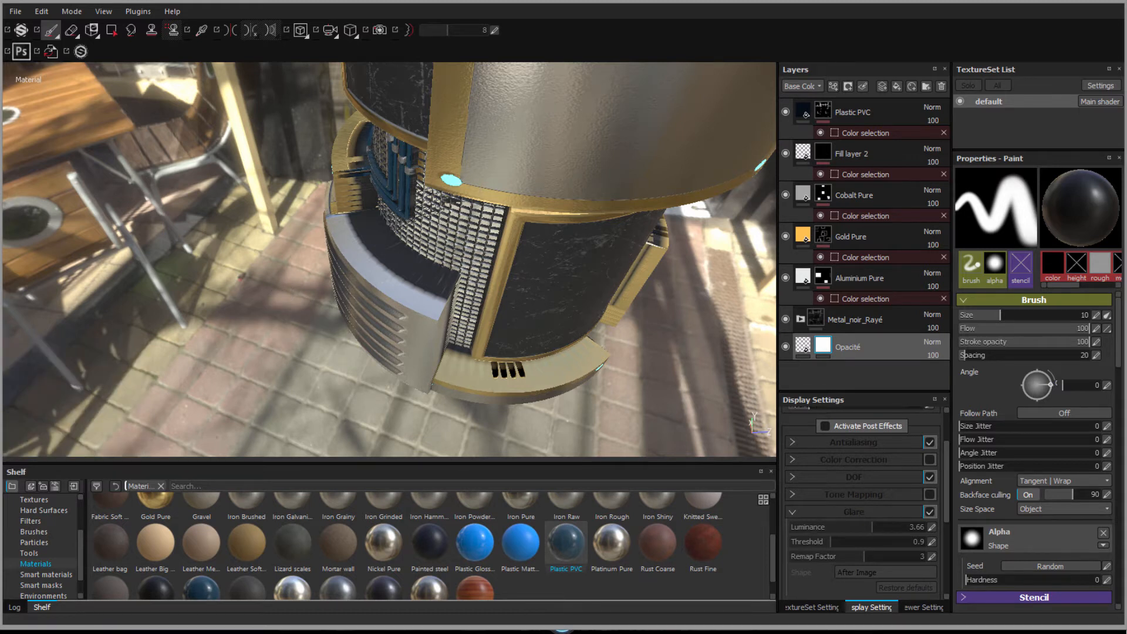
Open Cylindre_default_BaseColor.tif from the SubstancePainter folder under TUTO in Photoshop
{"action": "left_click", "coordinate": [233, 632]}
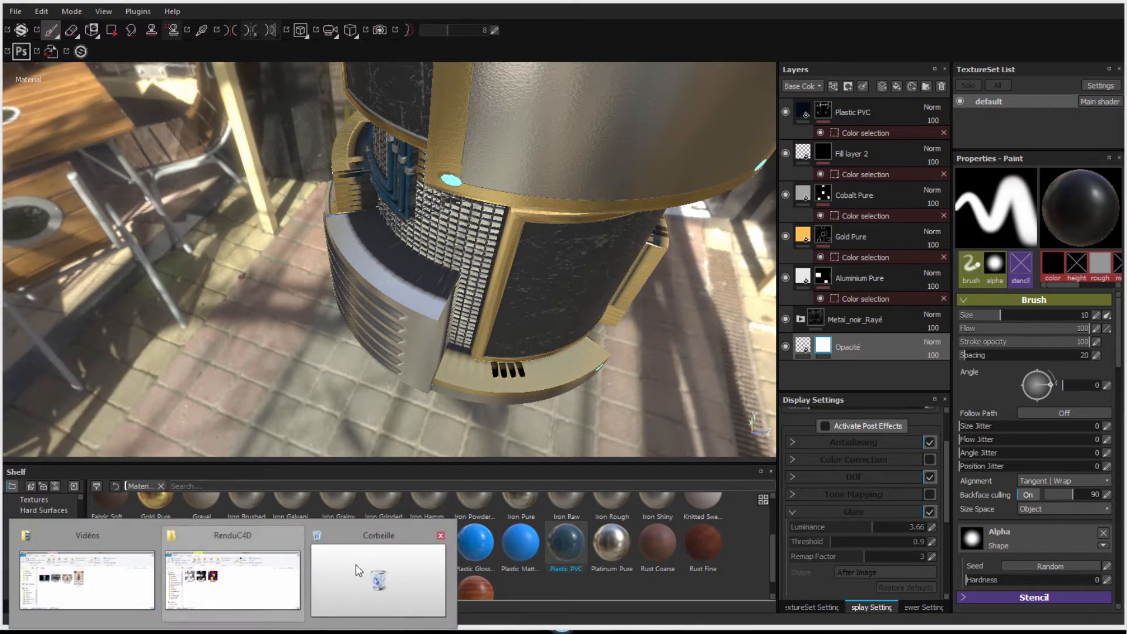
{"action": "left_click", "coordinate": [219, 591]}
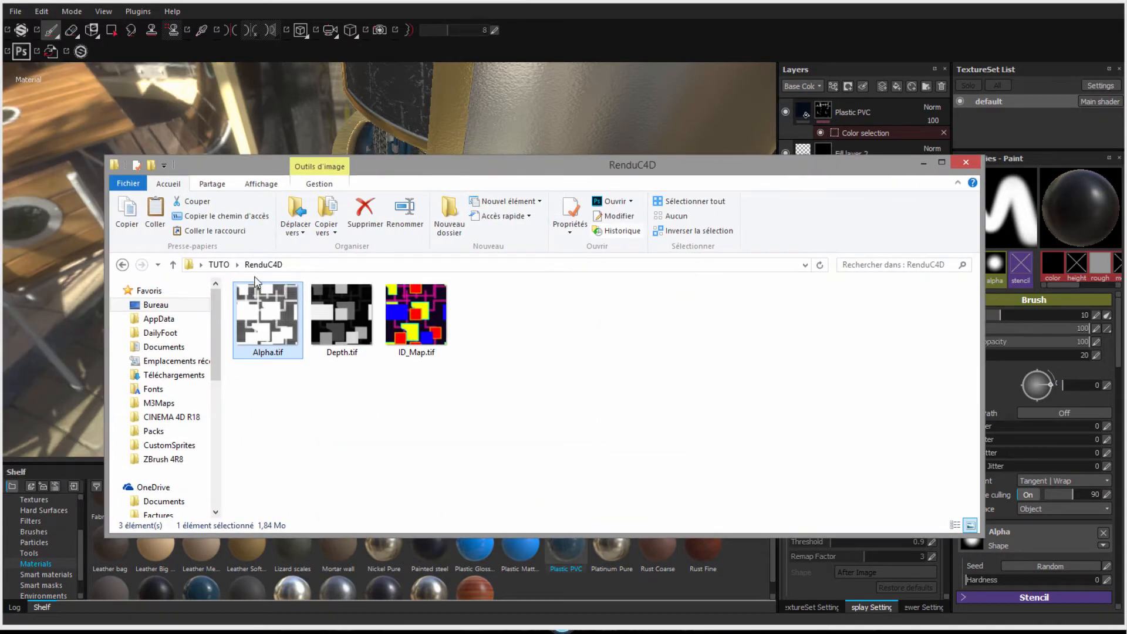
{"action": "left_click", "coordinate": [220, 264]}
{"action": "double_click", "coordinate": [414, 317]}
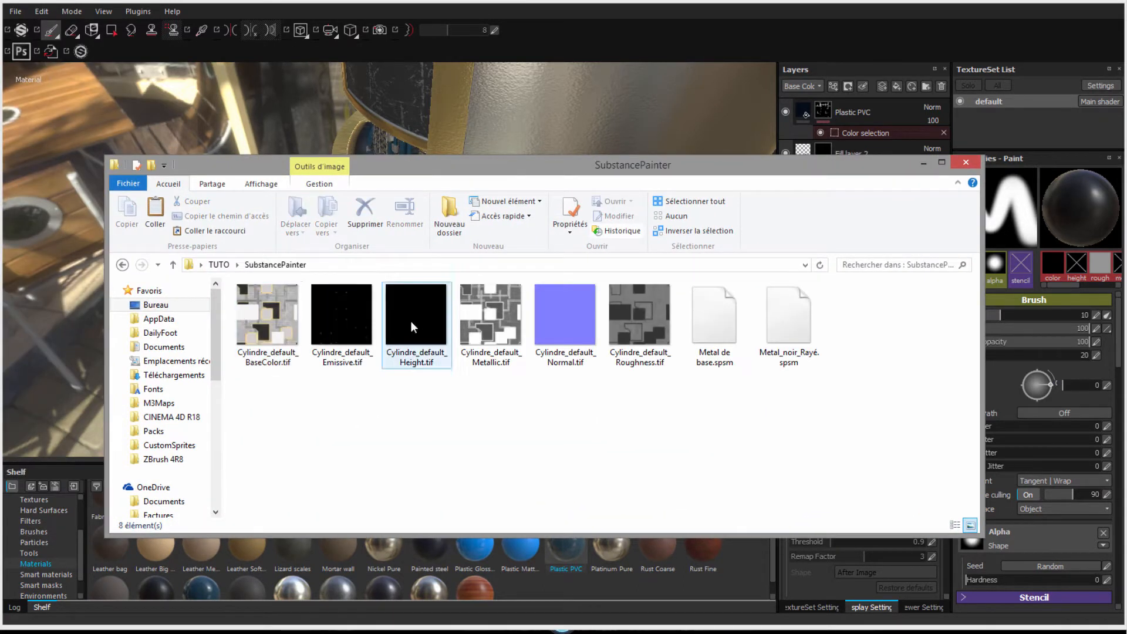
{"action": "left_click", "coordinate": [264, 310]}
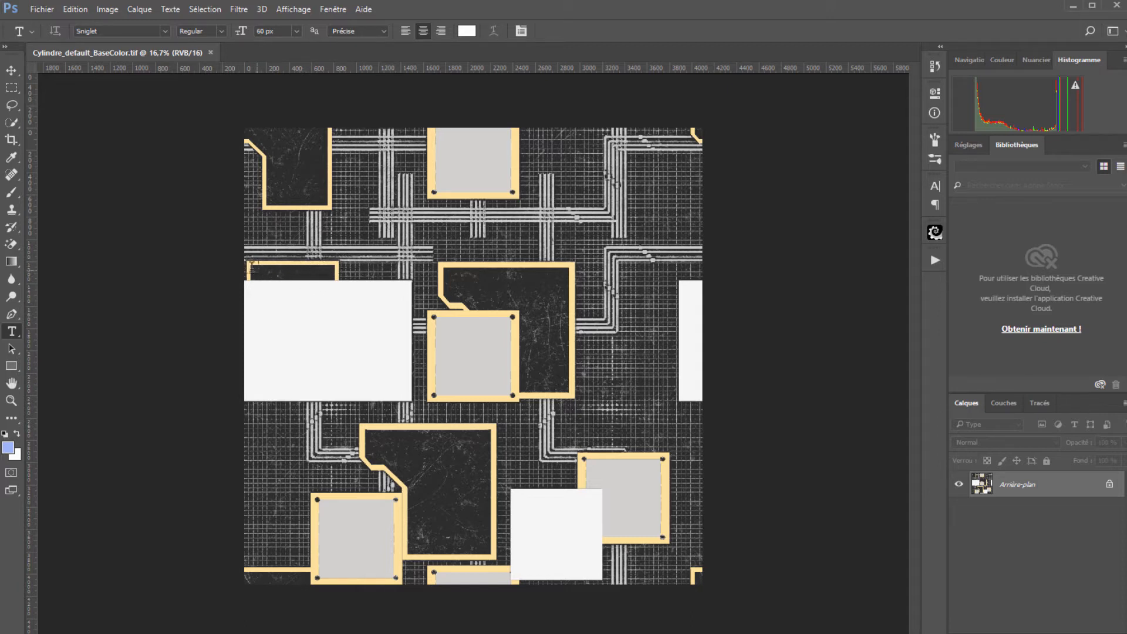
Examine the grid and pipe areas of the base color texture up close, and switch back to Substance Painter
{"action": "left_click", "coordinate": [11, 74]}
{"action": "scroll", "coordinate": [260, 296], "scroll_direction": "up", "scroll_amount": 6}
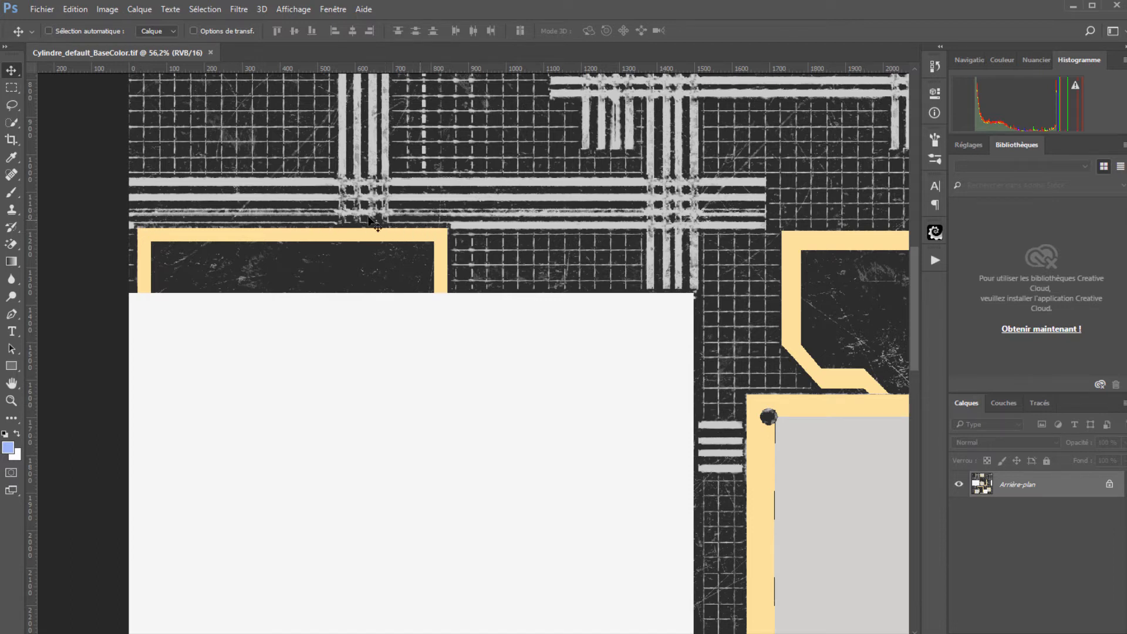
{"action": "scroll", "coordinate": [327, 234], "scroll_direction": "down", "scroll_amount": 2}
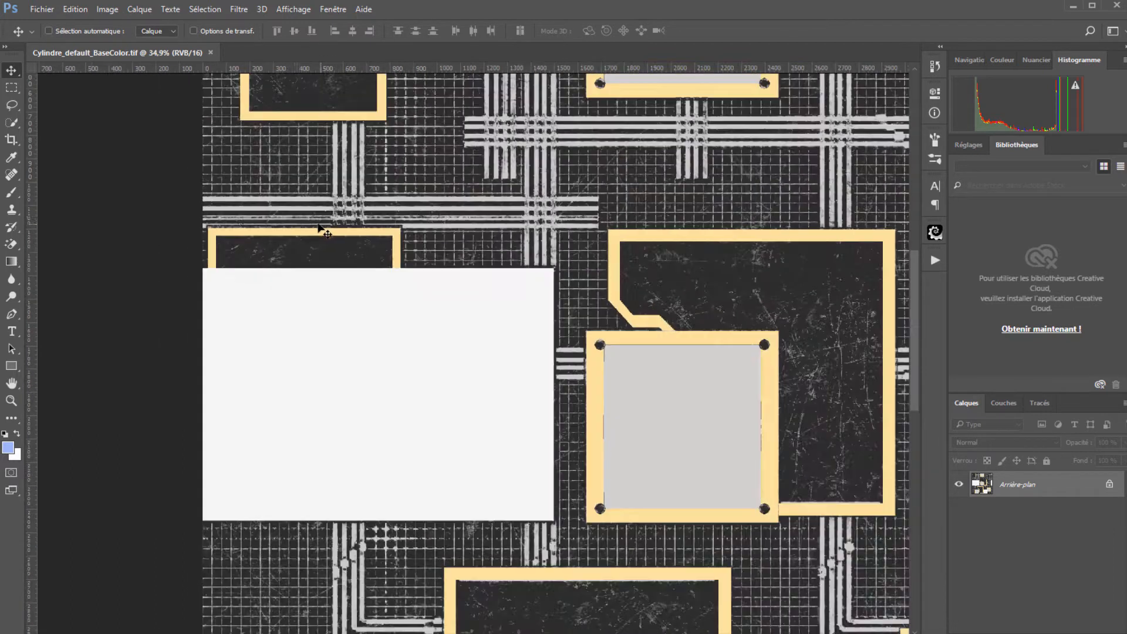
{"action": "scroll", "coordinate": [334, 236], "scroll_direction": "down", "scroll_amount": 2}
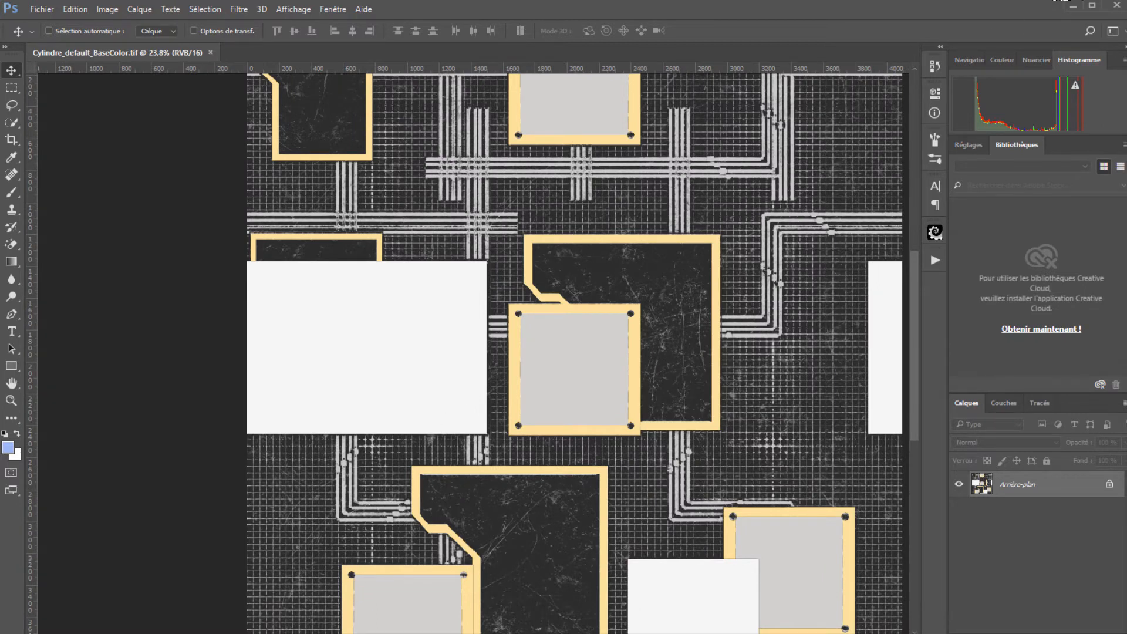
{"action": "left_click", "coordinate": [1072, 9]}
{"action": "left_click", "coordinate": [404, 3]}
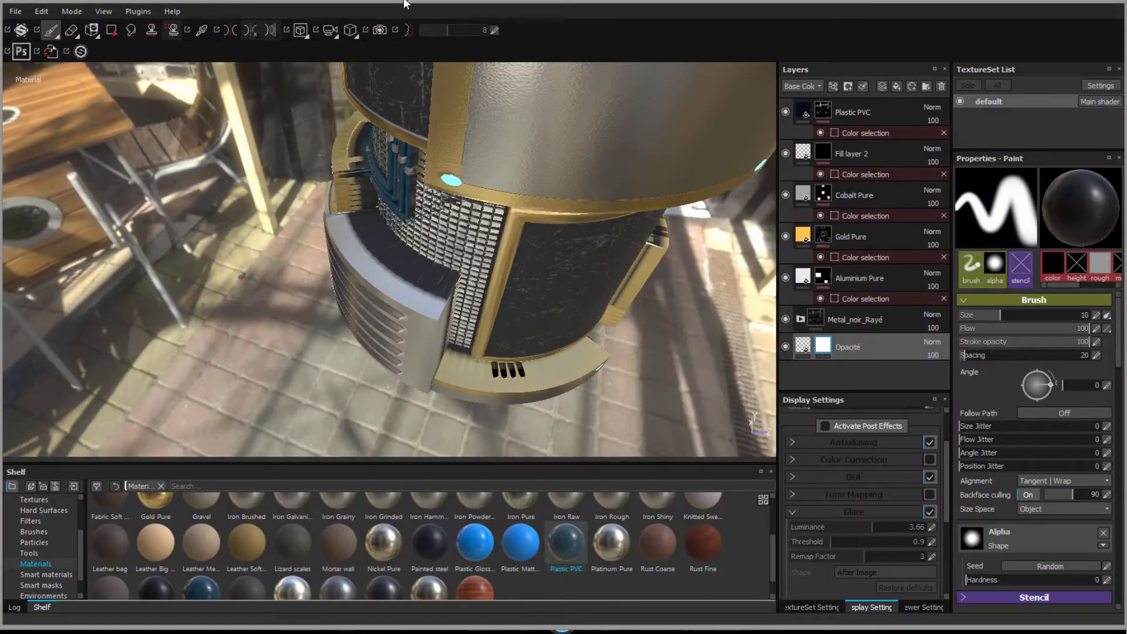
{"action": "scroll", "coordinate": [563, 236], "scroll_direction": "down", "scroll_amount": 1}
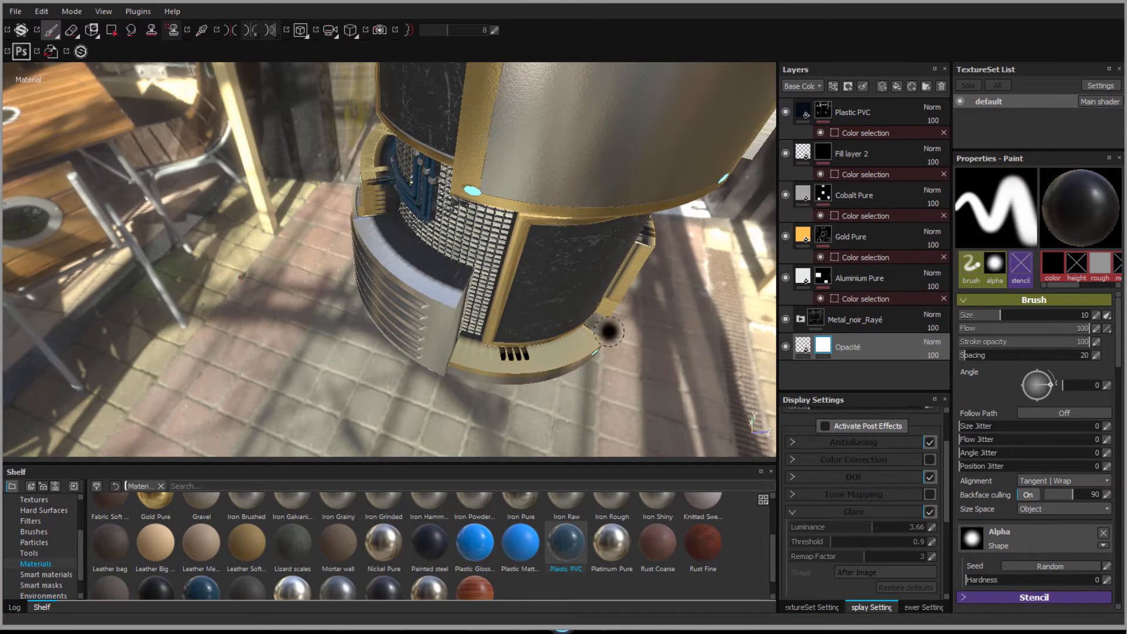
Paint black on the Opacité mask over the openings in the curved ledge beside the stepped black panel
{"action": "left_click_drag", "start_coordinate": [596, 368], "coordinate": [206, 307]}
{"action": "scroll", "coordinate": [557, 283], "scroll_direction": "up", "scroll_amount": 2}
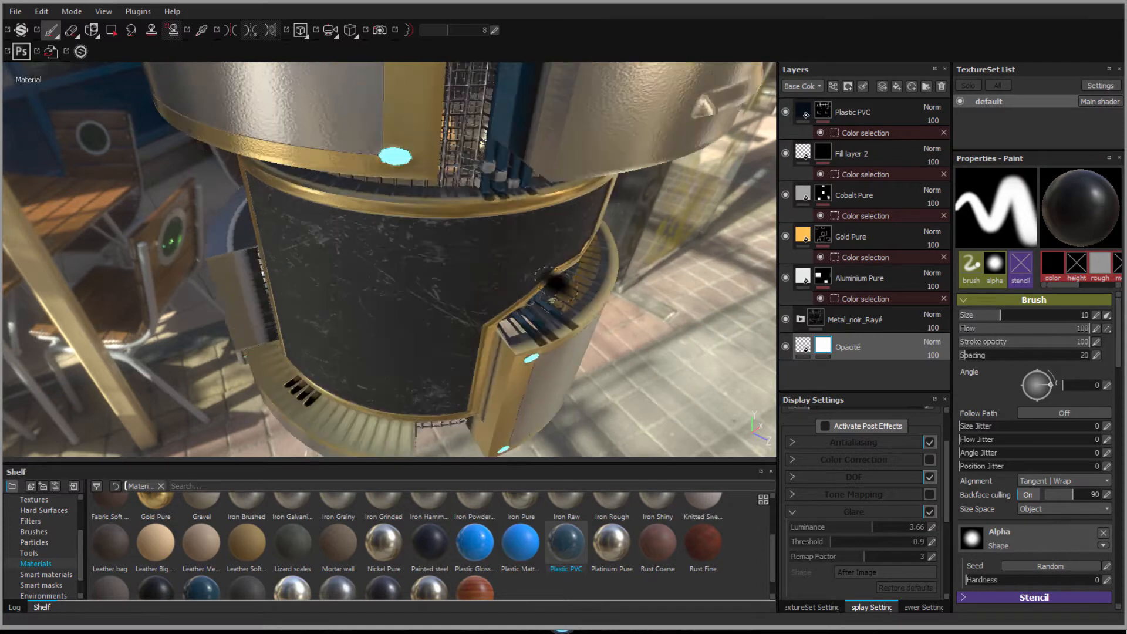
{"action": "scroll", "coordinate": [486, 263], "scroll_direction": "up", "scroll_amount": 1}
{"action": "left_click_drag", "start_coordinate": [310, 308], "coordinate": [146, 300]}
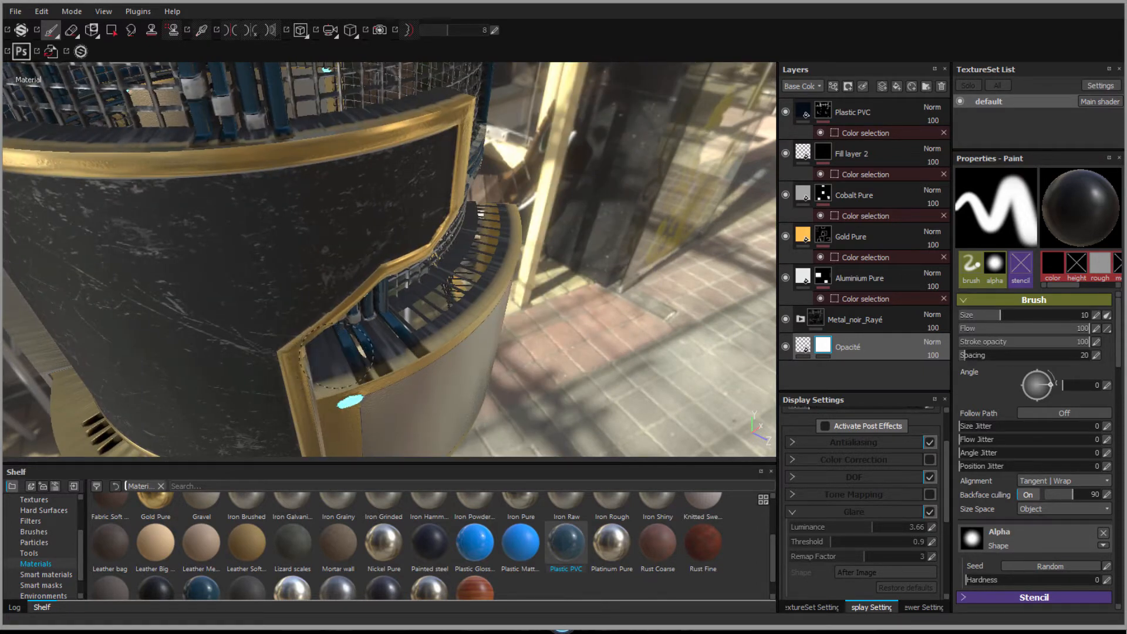
{"action": "mouse_move", "coordinate": [398, 324]}
{"action": "left_mouse_down"}
{"action": "mouse_move", "coordinate": [479, 271]}
{"action": "mouse_move", "coordinate": [492, 207]}
{"action": "left_mouse_up"}
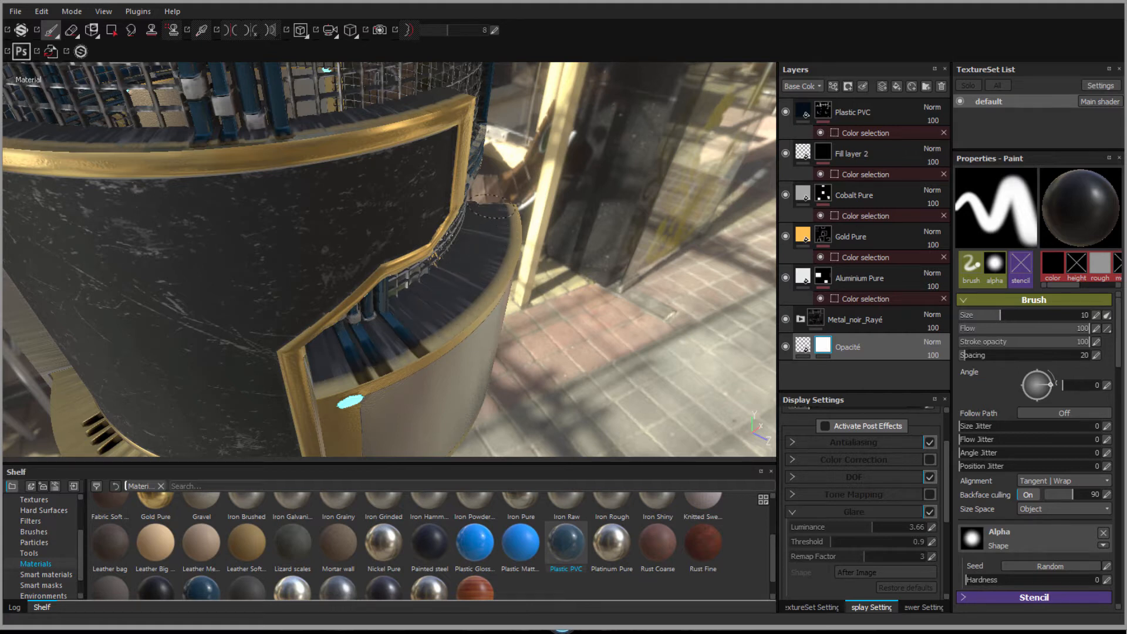
{"action": "left_click_drag", "start_coordinate": [516, 297], "coordinate": [461, 297]}
{"action": "mouse_move", "coordinate": [607, 333]}
{"action": "left_mouse_down"}
{"action": "mouse_move", "coordinate": [504, 365]}
{"action": "mouse_move", "coordinate": [441, 302]}
{"action": "left_mouse_up"}
{"action": "mouse_move", "coordinate": [524, 370]}
{"action": "left_mouse_down"}
{"action": "mouse_move", "coordinate": [470, 260]}
{"action": "mouse_move", "coordinate": [452, 297]}
{"action": "mouse_move", "coordinate": [408, 313]}
{"action": "mouse_move", "coordinate": [451, 303]}
{"action": "mouse_move", "coordinate": [463, 312]}
{"action": "mouse_move", "coordinate": [454, 321]}
{"action": "left_mouse_up"}
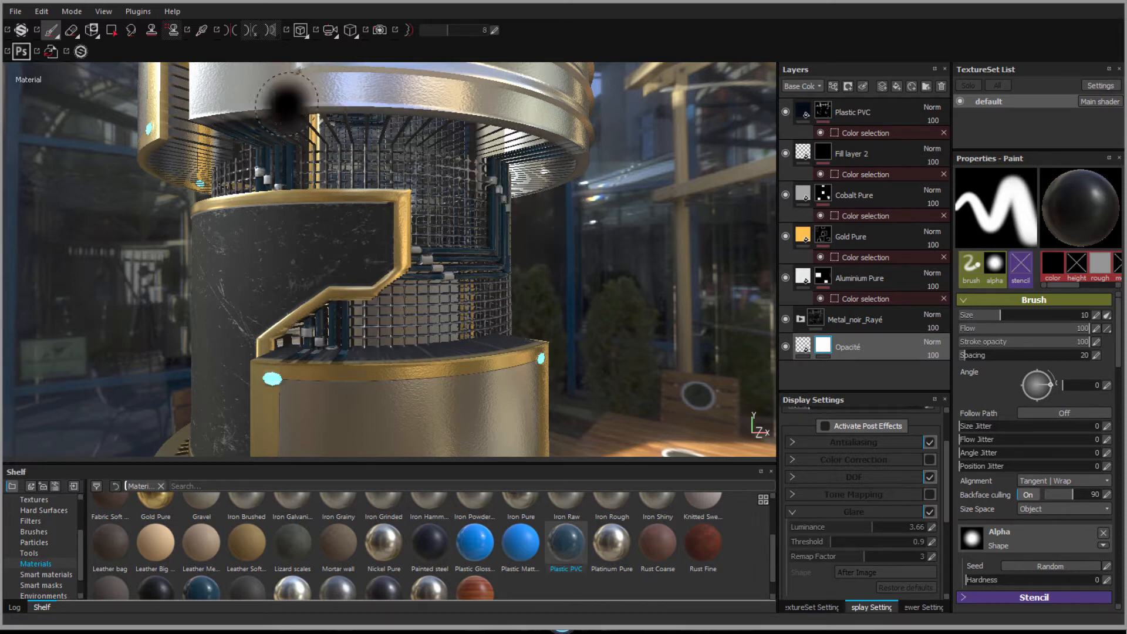
Examine the cylinder's ribbed metal band and the wire mesh and pipes beneath it from close up and from afar
{"action": "key", "text": "alt"}
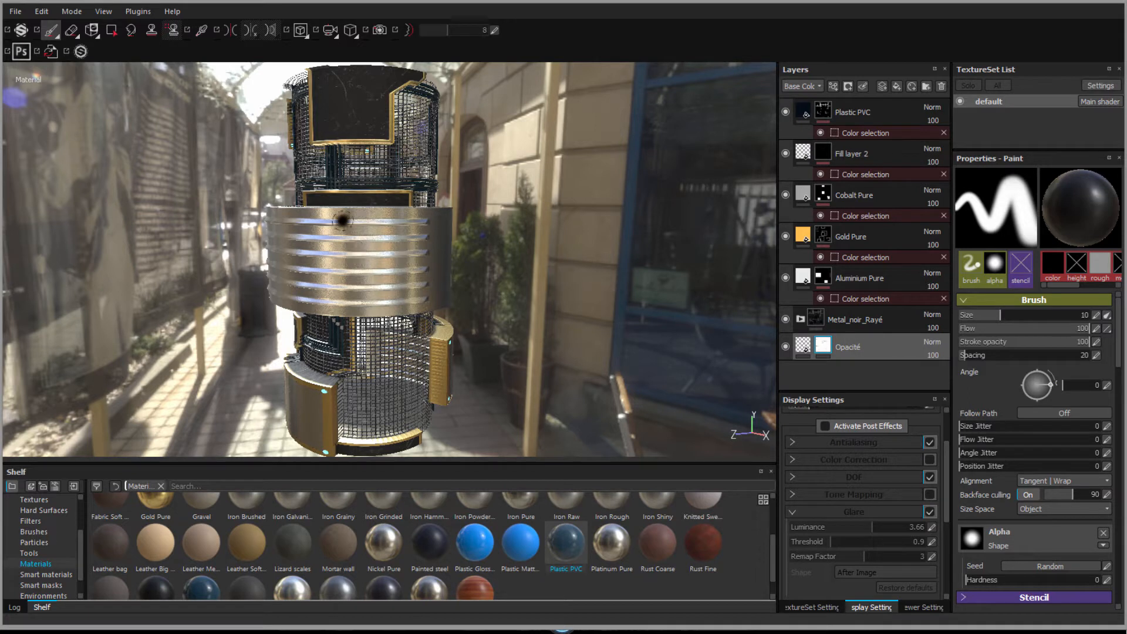
{"action": "scroll", "coordinate": [287, 280], "scroll_direction": "up", "scroll_amount": 4}
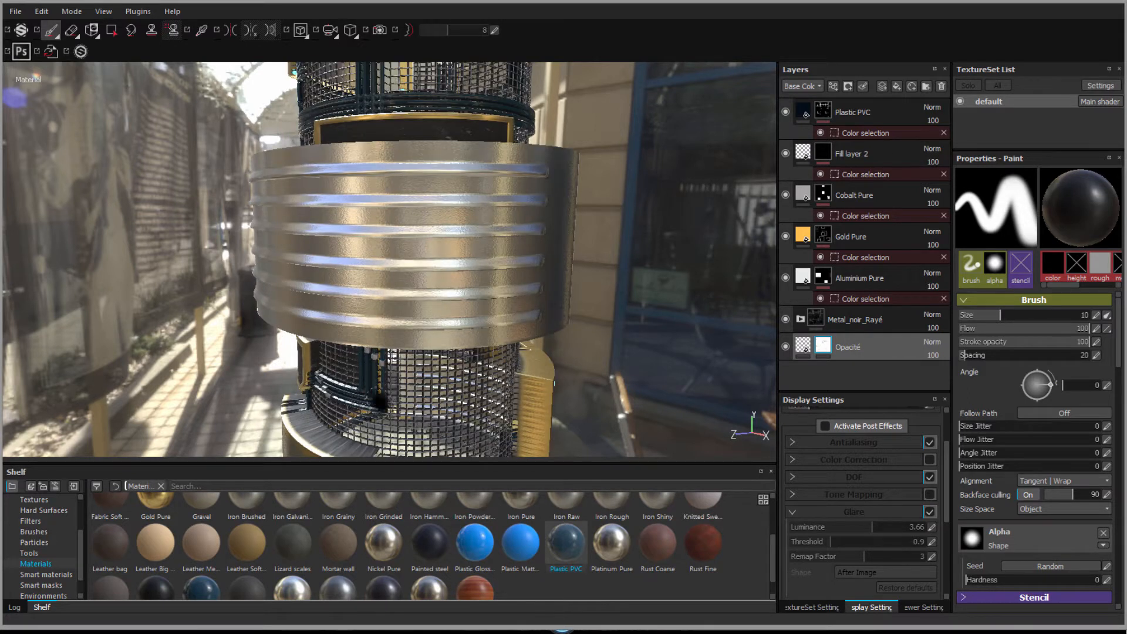
{"action": "scroll", "coordinate": [222, 294], "scroll_direction": "down", "scroll_amount": 2}
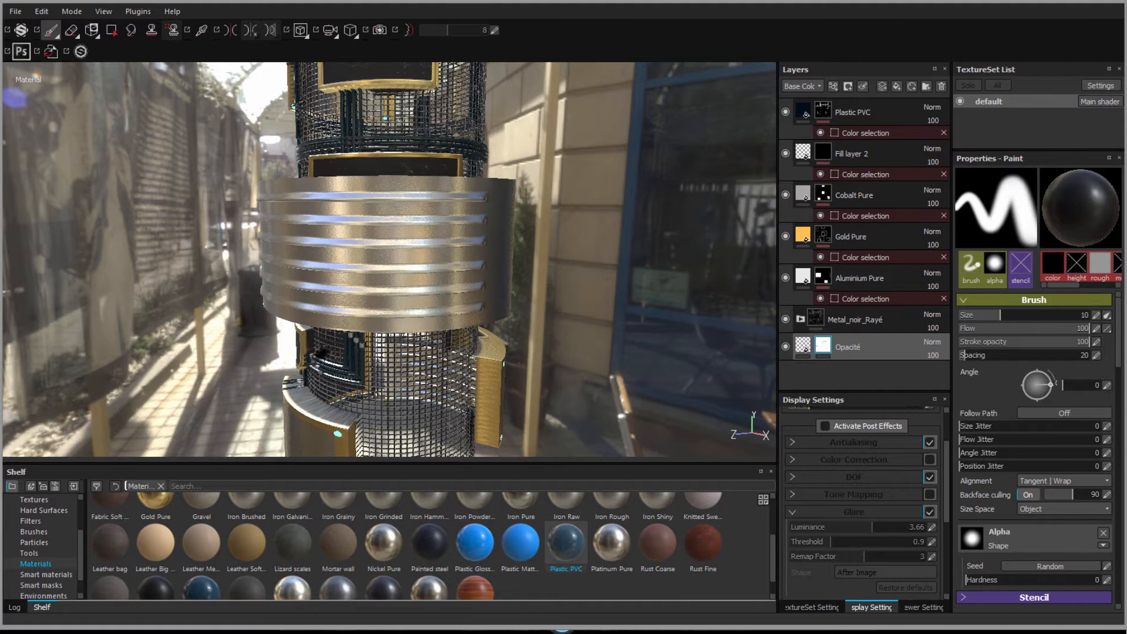
{"action": "scroll", "coordinate": [320, 354], "scroll_direction": "up", "scroll_amount": 5}
{"action": "scroll", "coordinate": [355, 358], "scroll_direction": "up", "scroll_amount": 3}
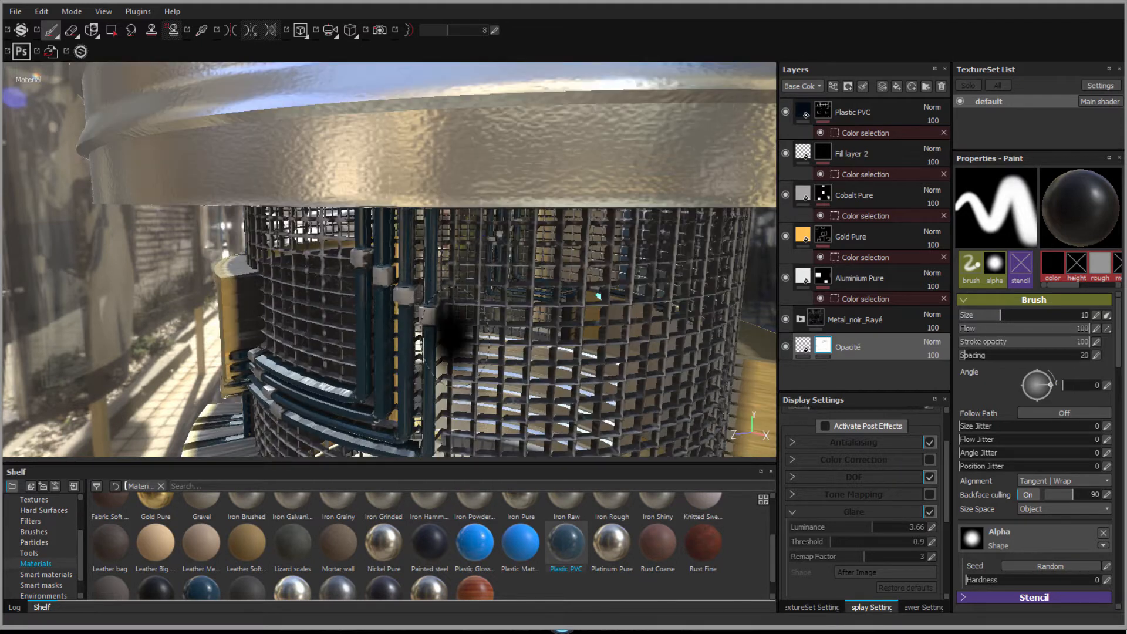
{"action": "scroll", "coordinate": [452, 337], "scroll_direction": "down", "scroll_amount": 5}
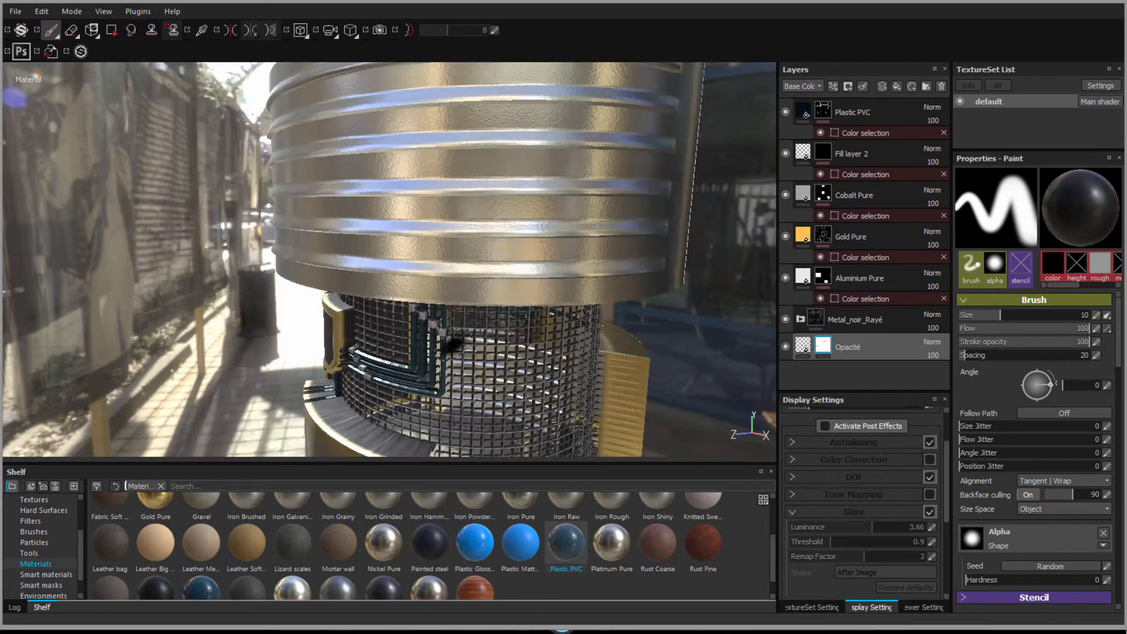
{"action": "scroll", "coordinate": [454, 345], "scroll_direction": "down", "scroll_amount": 2}
{"action": "scroll", "coordinate": [342, 254], "scroll_direction": "down", "scroll_amount": 2}
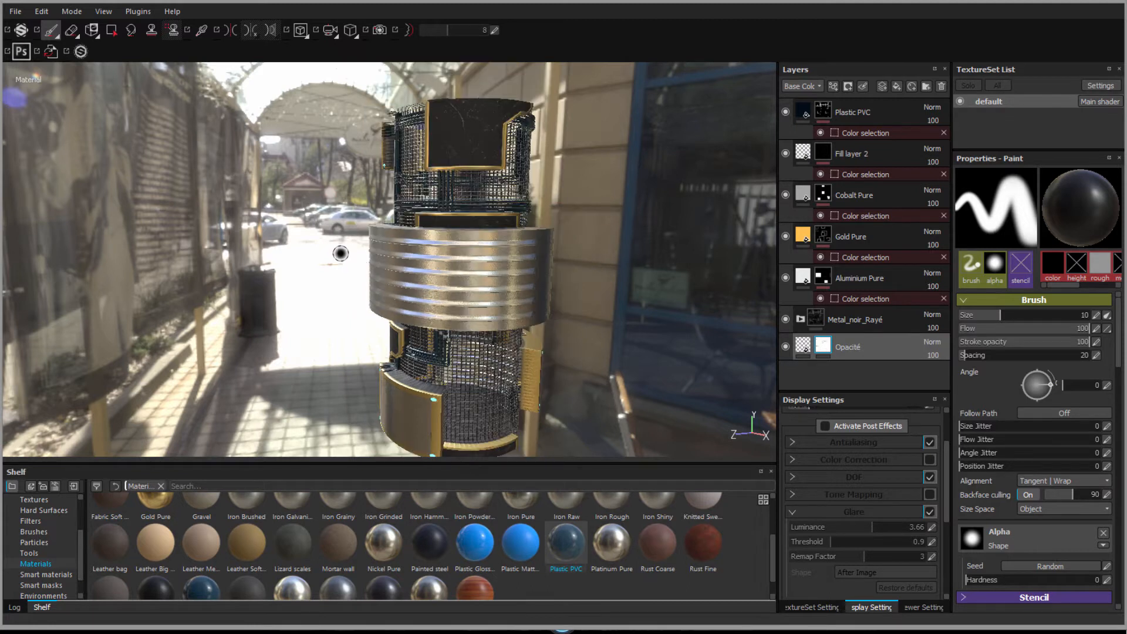
Export the default texture set as 16-bit TIFF at 4096x4096 with the PBR MetalRough configuration to the TUTO/SubstancePainter folder
{"action": "left_click", "coordinate": [15, 12]}
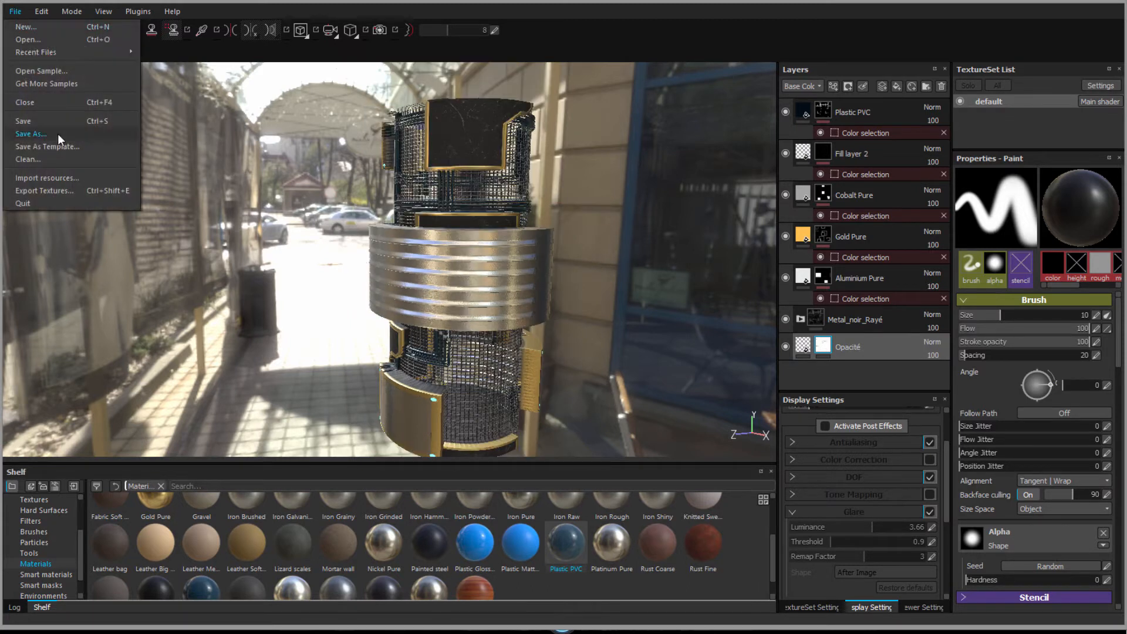
{"action": "left_click", "coordinate": [51, 189]}
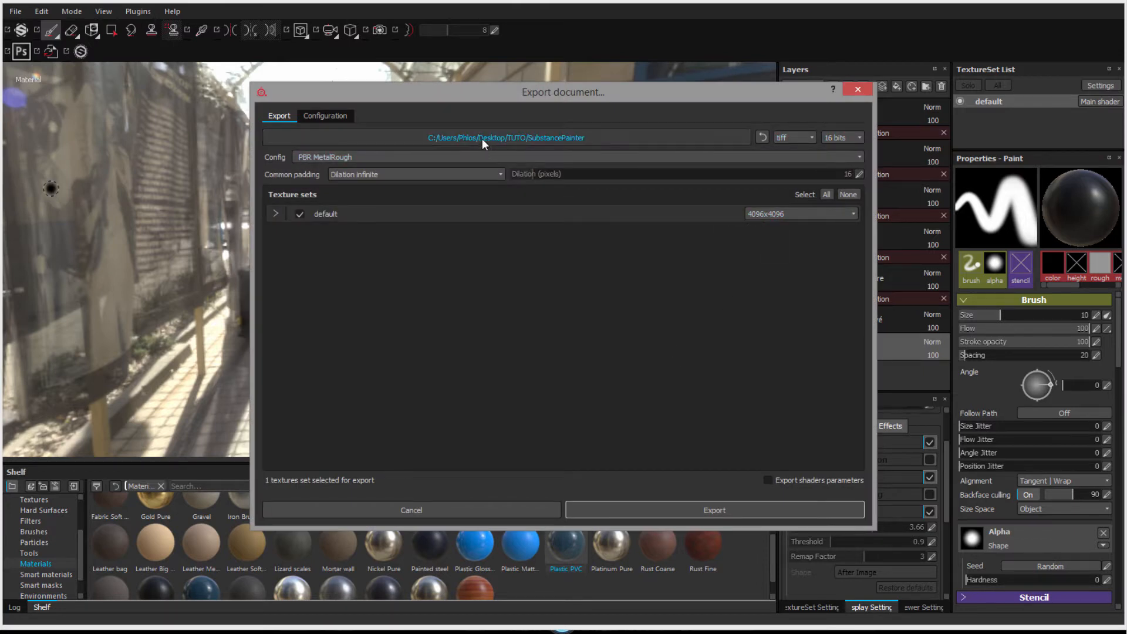
{"action": "left_click", "coordinate": [701, 512]}
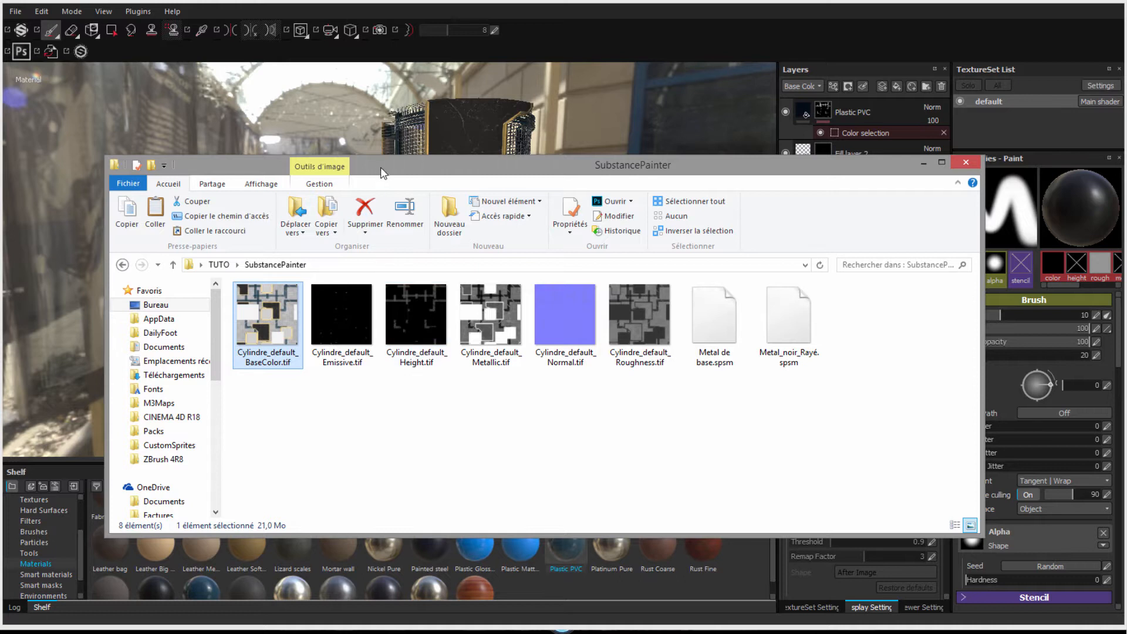
Remove the Cylindre_default_ prefix from the base color and emissive textures, naming them BaseColor.tif and Emissive.tif
{"action": "left_click_drag", "start_coordinate": [383, 172], "coordinate": [455, 175]}
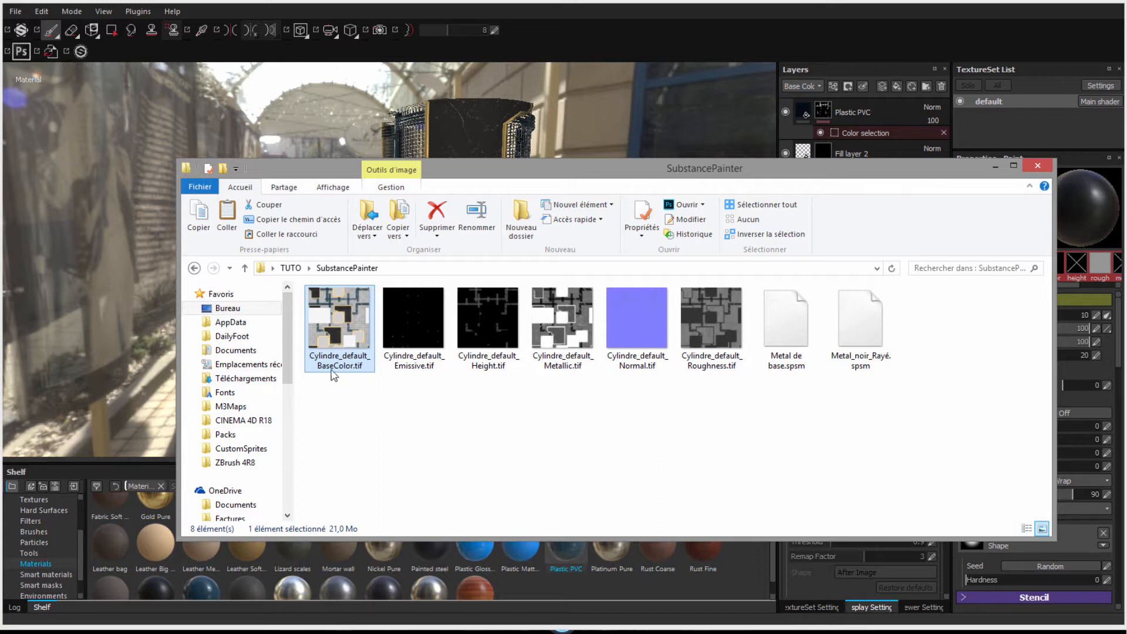
{"action": "key", "text": "F2"}
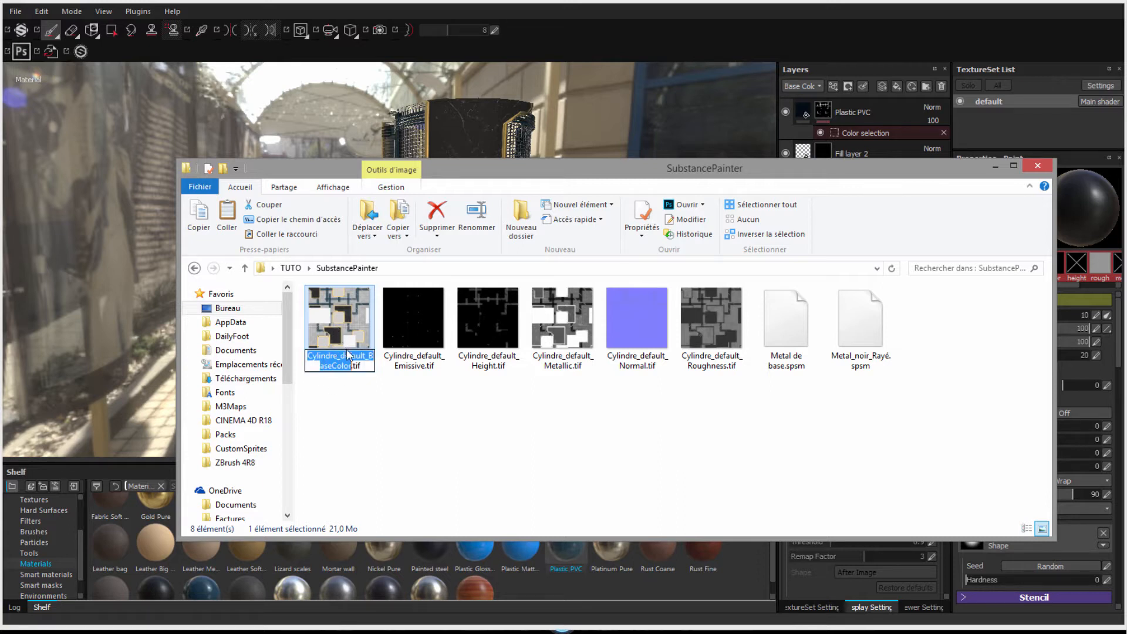
{"action": "left_click_drag", "start_coordinate": [369, 358], "coordinate": [283, 359]}
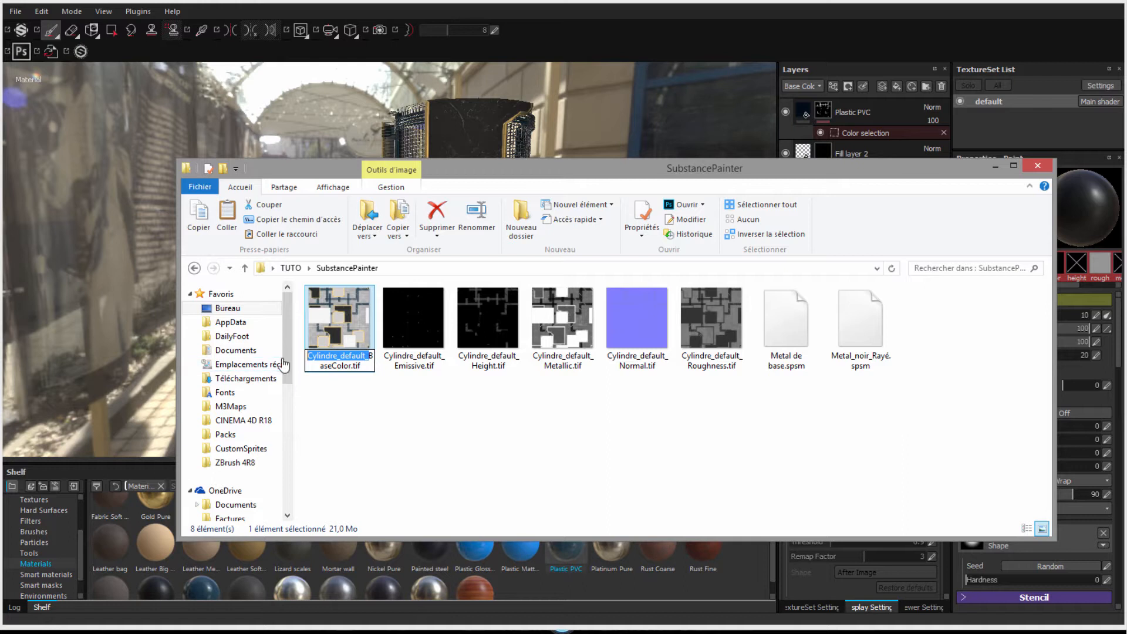
{"action": "key", "text": "BackSpace"}
{"action": "left_click", "coordinate": [401, 335]}
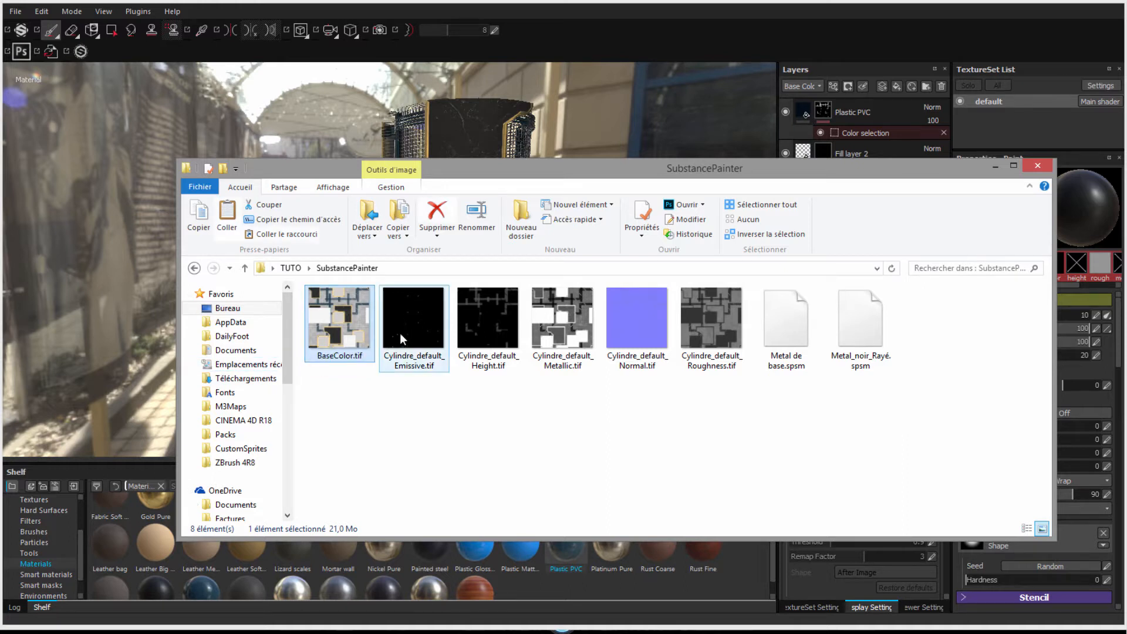
{"action": "key", "text": "F2"}
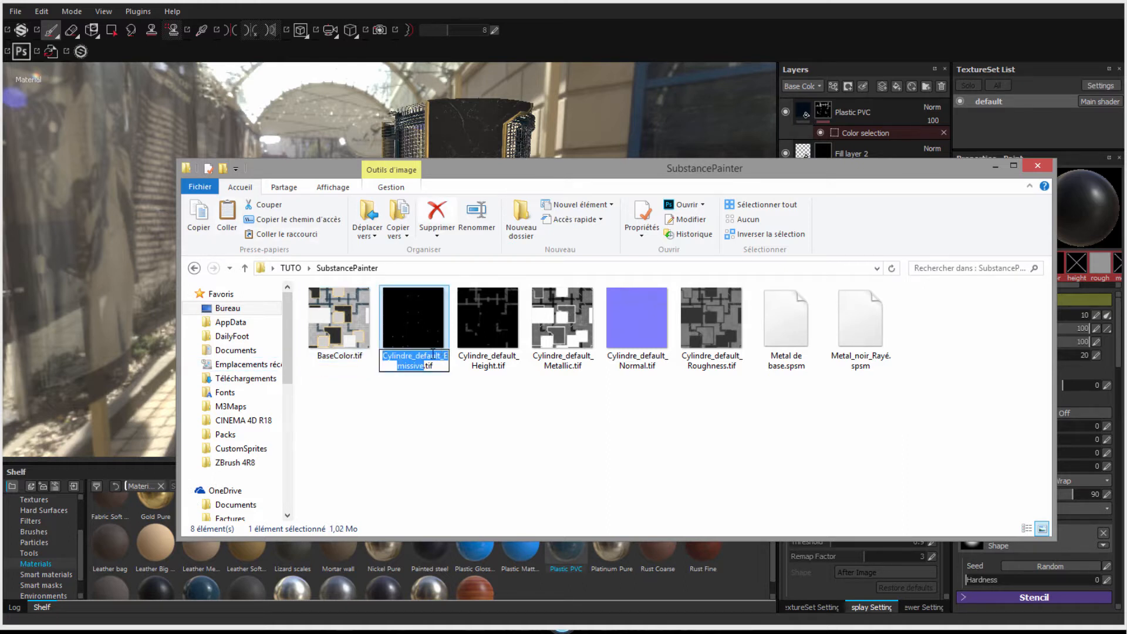
{"action": "left_click_drag", "start_coordinate": [445, 357], "coordinate": [382, 357]}
{"action": "key", "text": "BackSpace"}
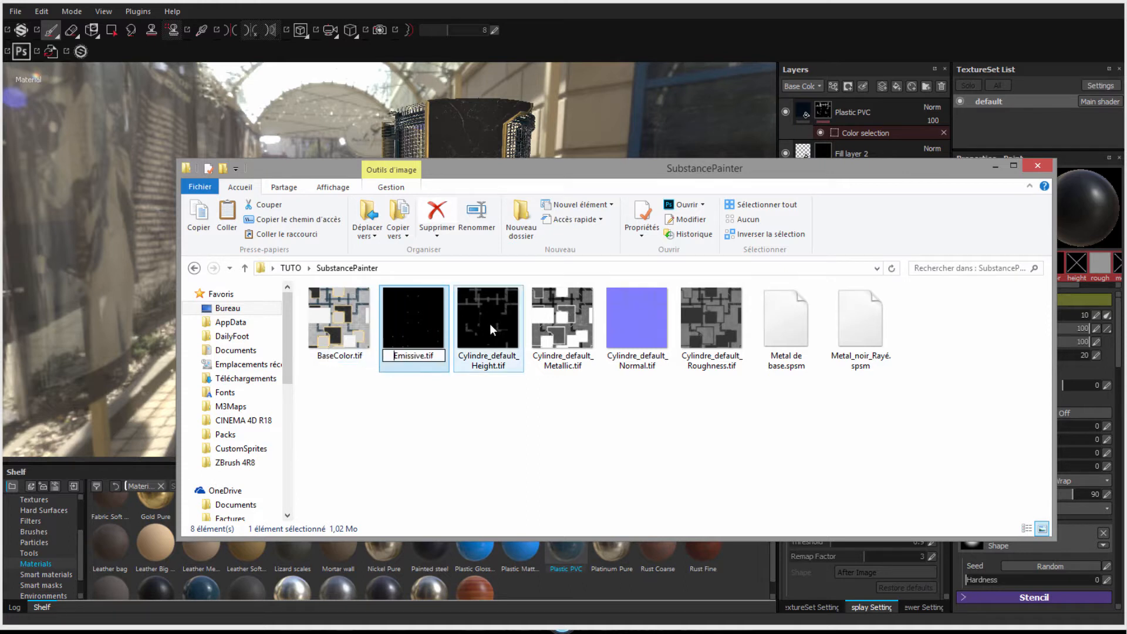
Rename the height and metallic textures as Height.tif and Metallic.tif
{"action": "left_click", "coordinate": [492, 327]}
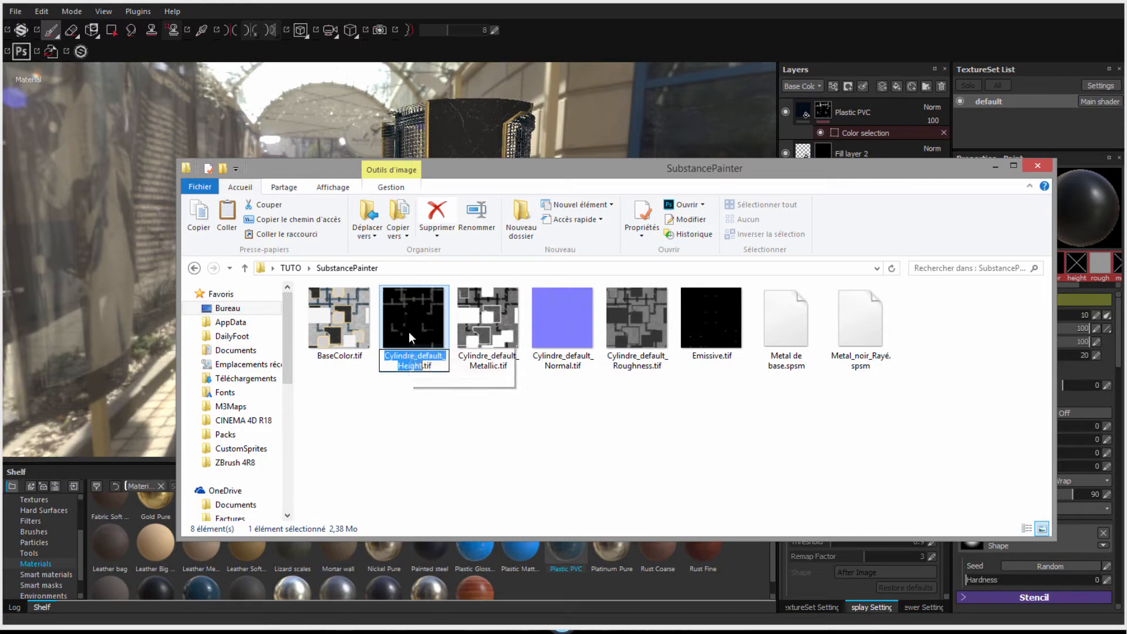
{"action": "key", "text": "F2"}
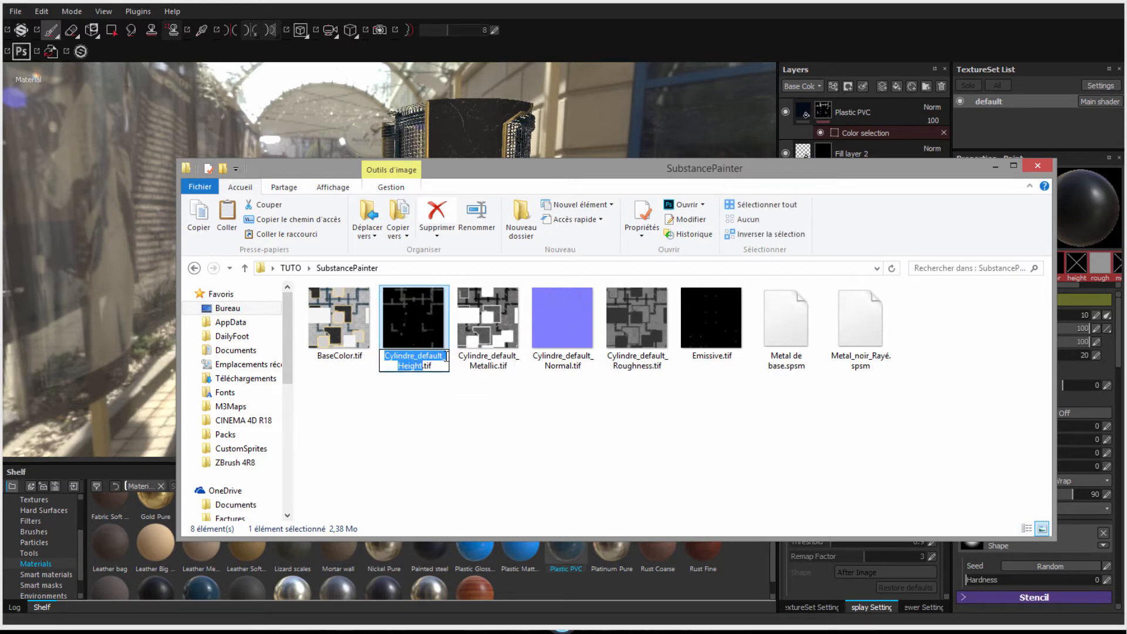
{"action": "type", "text": "Height"}
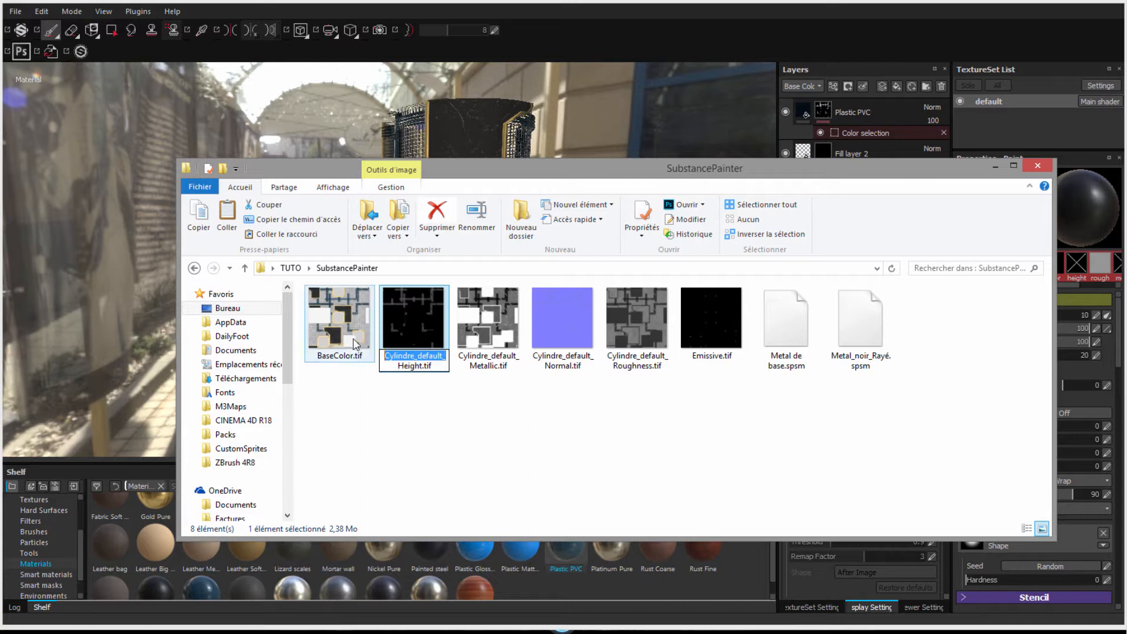
{"action": "key", "text": "Return"}
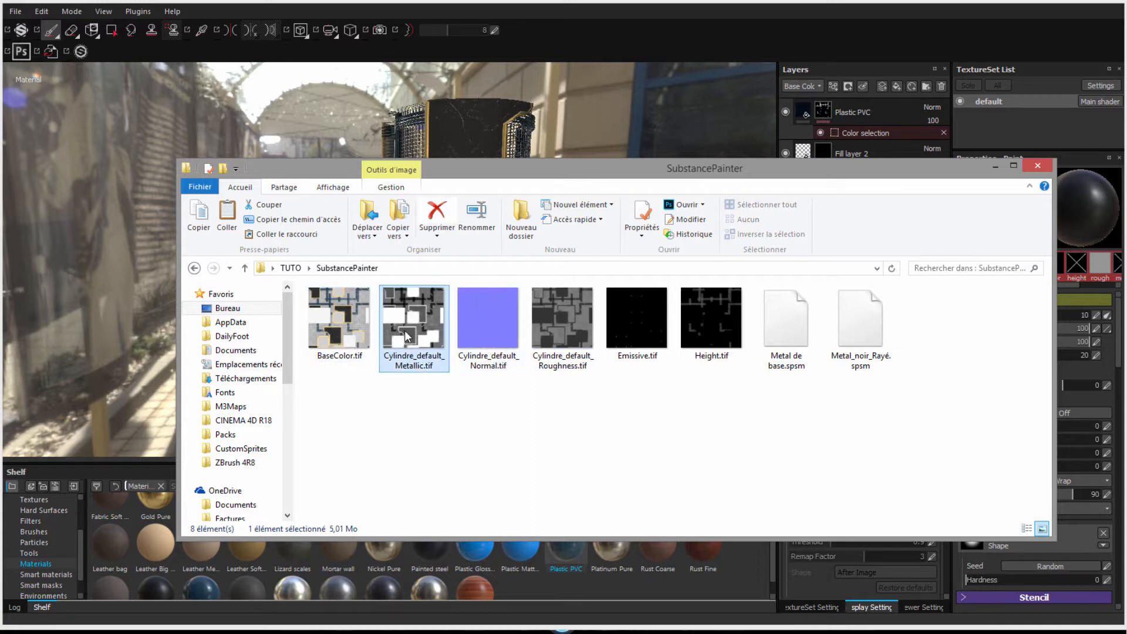
{"action": "key", "text": "F2"}
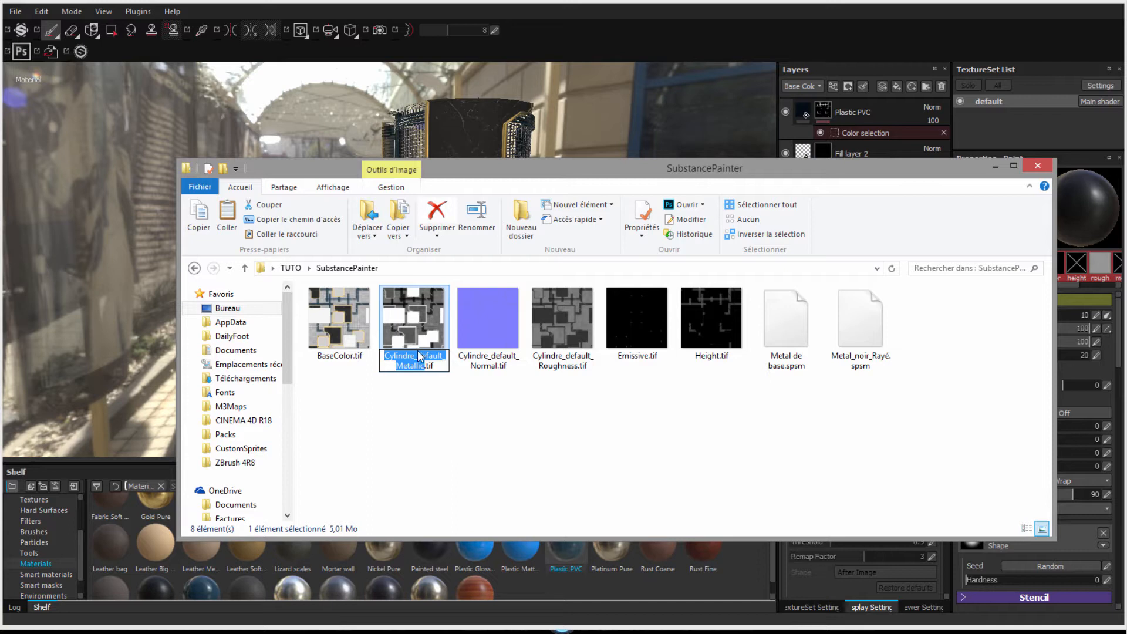
{"action": "type", "text": "Metallic"}
{"action": "key", "text": "Return"}
Rename the normal texture as Normal.tif by removing its Cylindre_default_ prefix
{"action": "left_click", "coordinate": [492, 326]}
{"action": "key", "text": "F2"}
{"action": "left_click", "coordinate": [397, 364]}
{"action": "key", "text": "shift+Home"}
{"action": "key", "text": "BackSpace"}
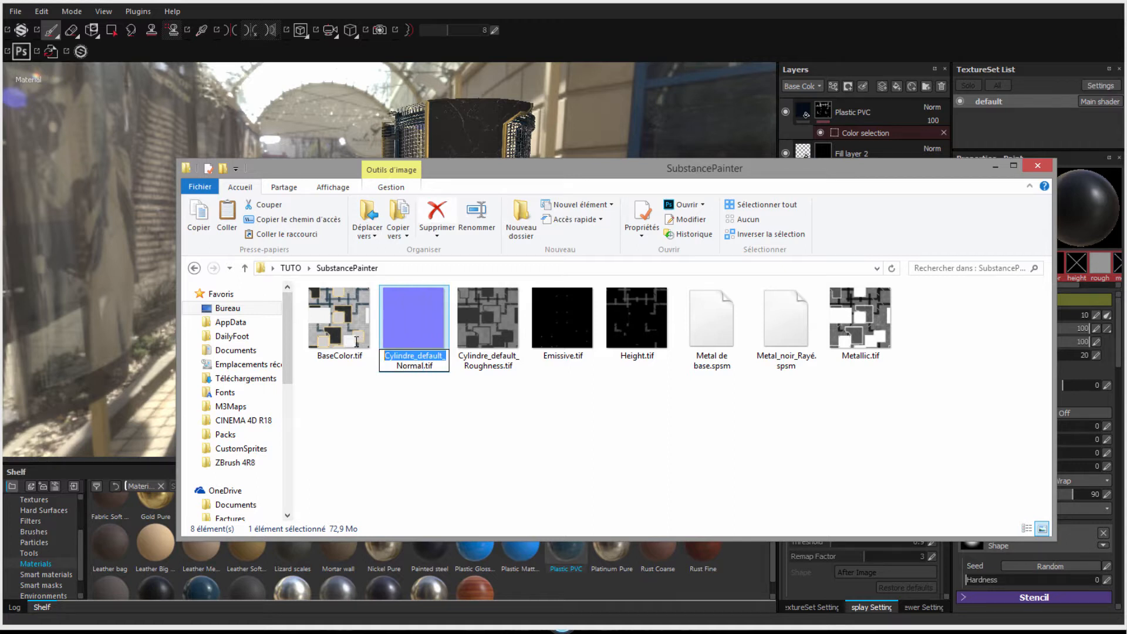
{"action": "key", "text": "Return"}
Rename the roughness texture as Roughness.tif by removing its Cylindre_default_ prefix
{"action": "left_click", "coordinate": [403, 332]}
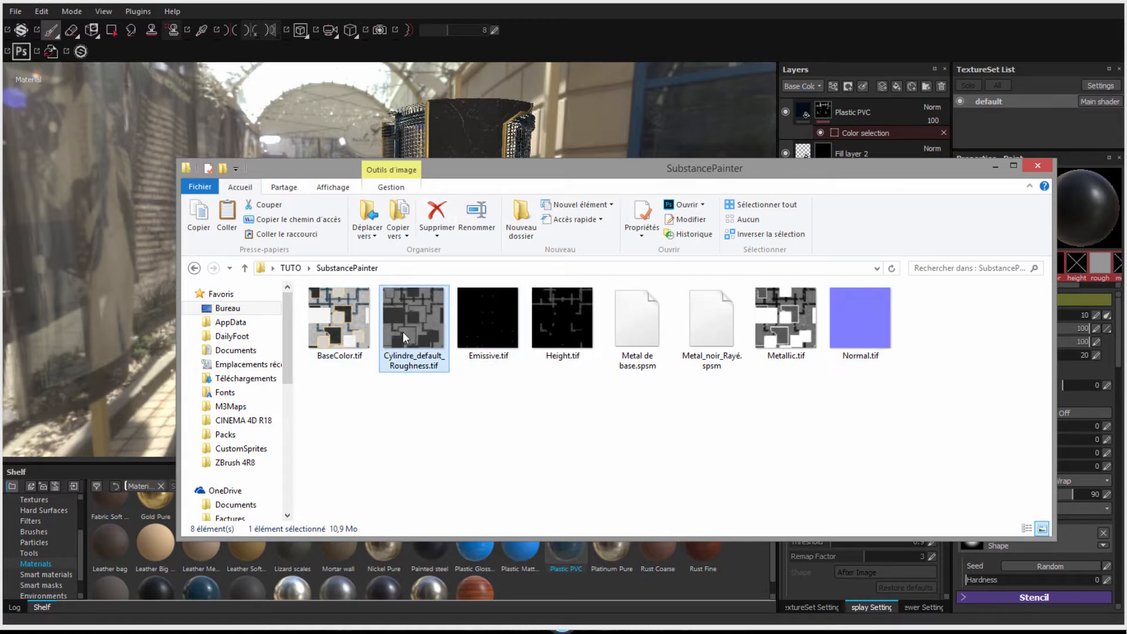
{"action": "key", "text": "F2"}
{"action": "left_click", "coordinate": [443, 356]}
{"action": "key", "text": "shift+Home"}
{"action": "key", "text": "BackSpace"}
{"action": "key", "text": "Return"}
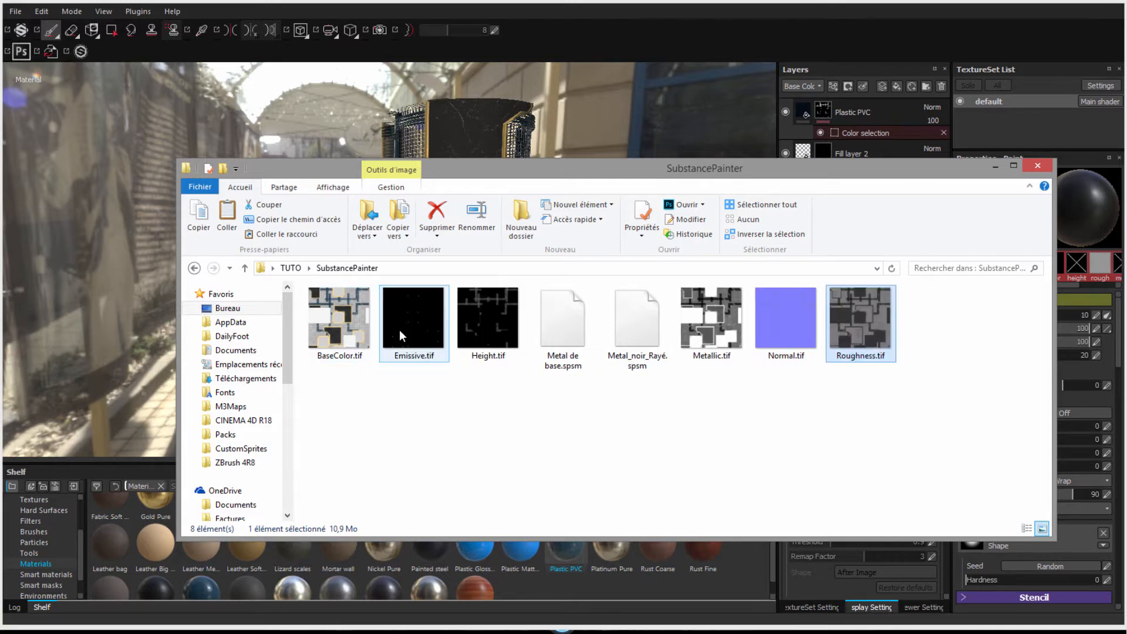
Cut the BaseColor, Emissive, Height, Metallic, Normal and Roughness TIFF files from the SubstancePainter folder, leaving out the two spsm files
{"action": "left_click", "coordinate": [340, 337]}
{"action": "left_click", "coordinate": [486, 329], "text": "shift"}
{"action": "left_click", "coordinate": [735, 333], "text": "ctrl"}
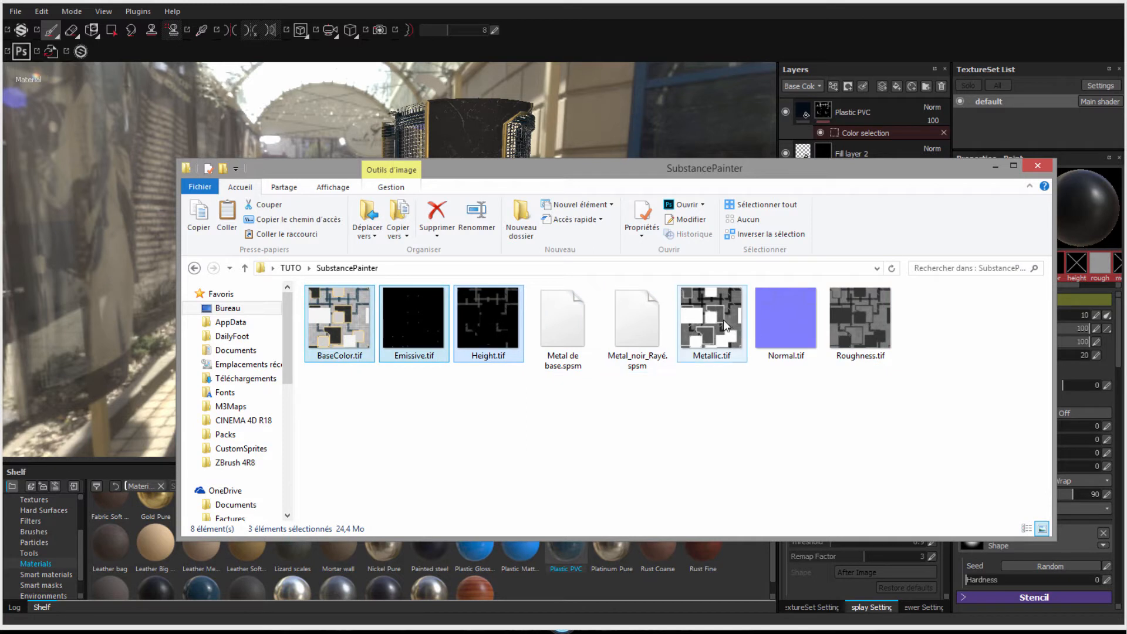
{"action": "left_click", "coordinate": [780, 332], "text": "ctrl"}
{"action": "left_click", "coordinate": [860, 326], "text": "ctrl"}
{"action": "right_click", "coordinate": [343, 333]}
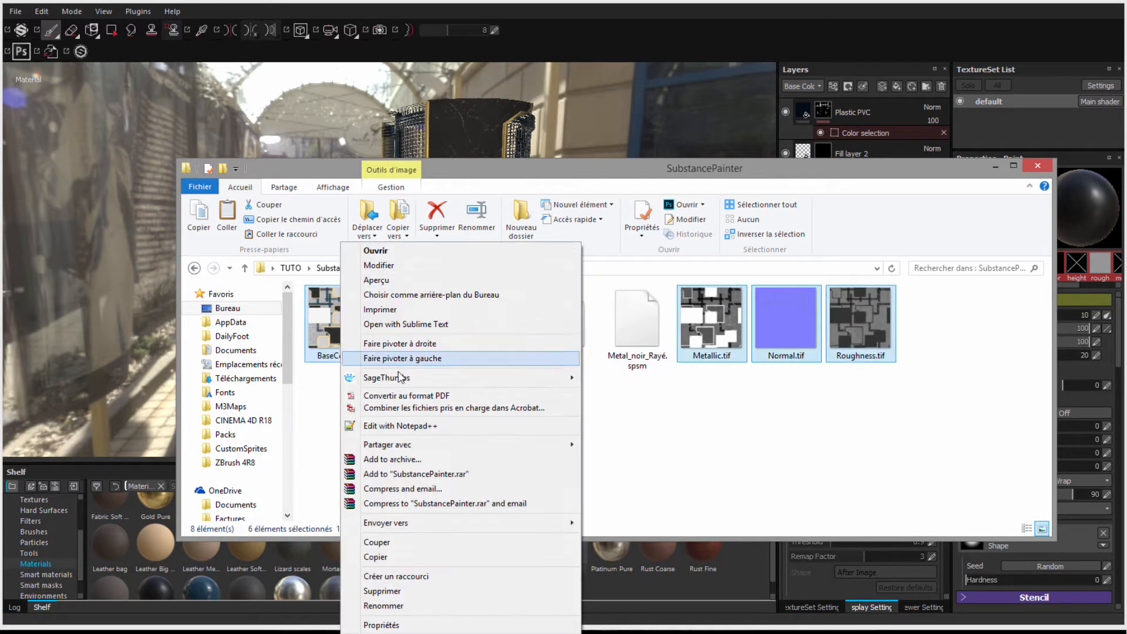
{"action": "left_click", "coordinate": [376, 542]}
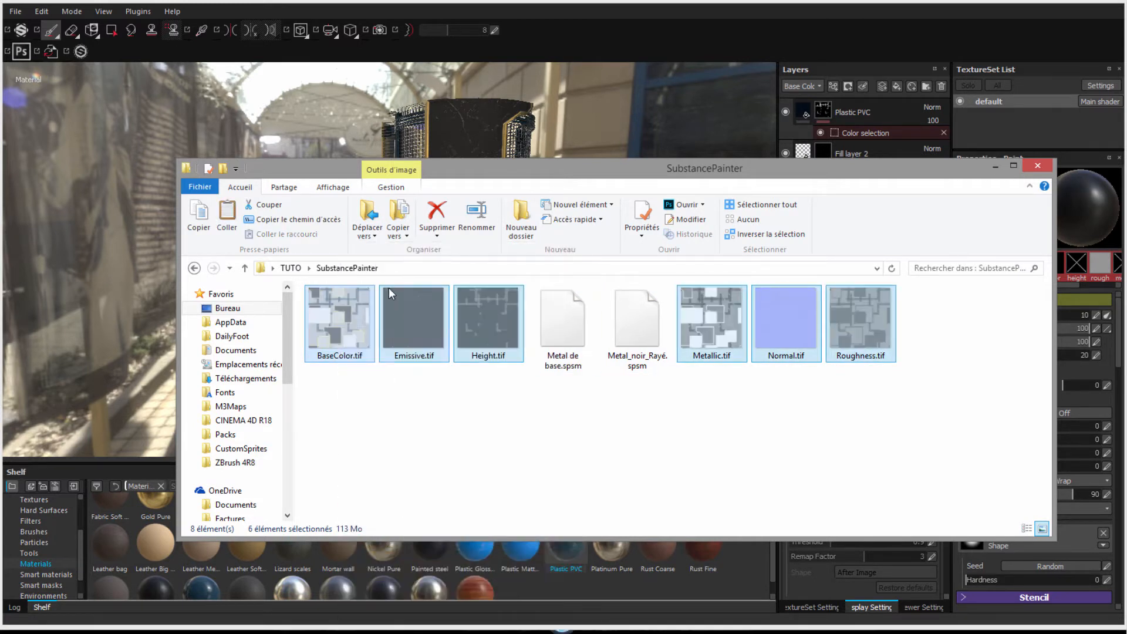
Open the tex folder inside TUTO's After effect folder and delete all the files in it
{"action": "left_click", "coordinate": [290, 268]}
{"action": "double_click", "coordinate": [328, 324]}
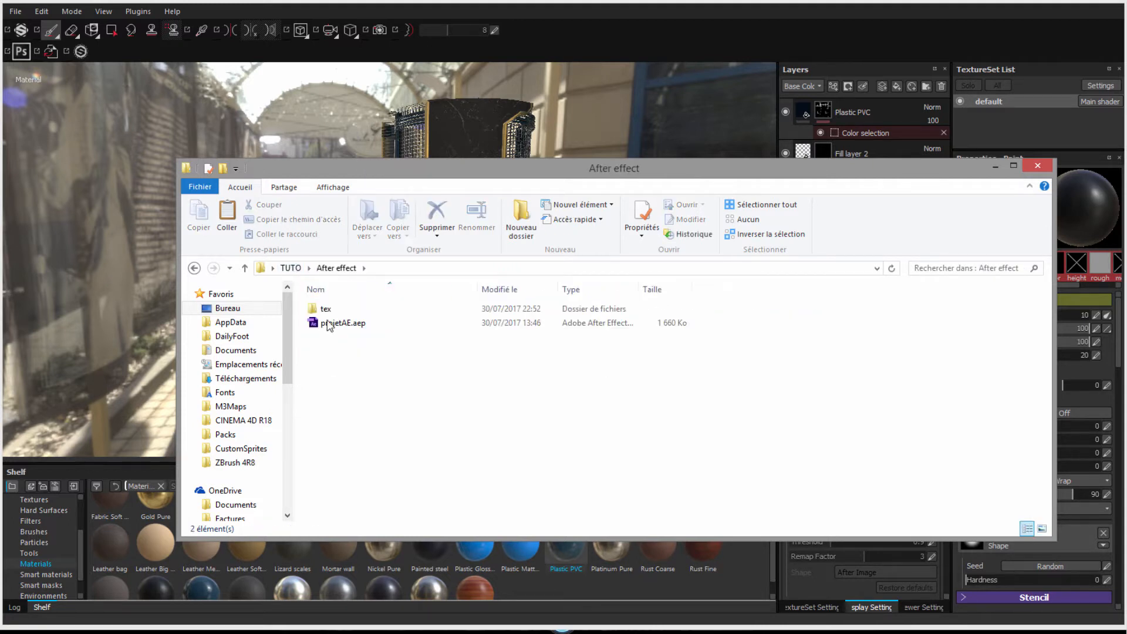
{"action": "double_click", "coordinate": [320, 308]}
{"action": "left_click_drag", "start_coordinate": [750, 417], "coordinate": [329, 323]}
{"action": "key", "text": "Delete"}
Paste the six cut texture files into the tex folder and move its window aside to uncover the cylinder
{"action": "right_click", "coordinate": [337, 345]}
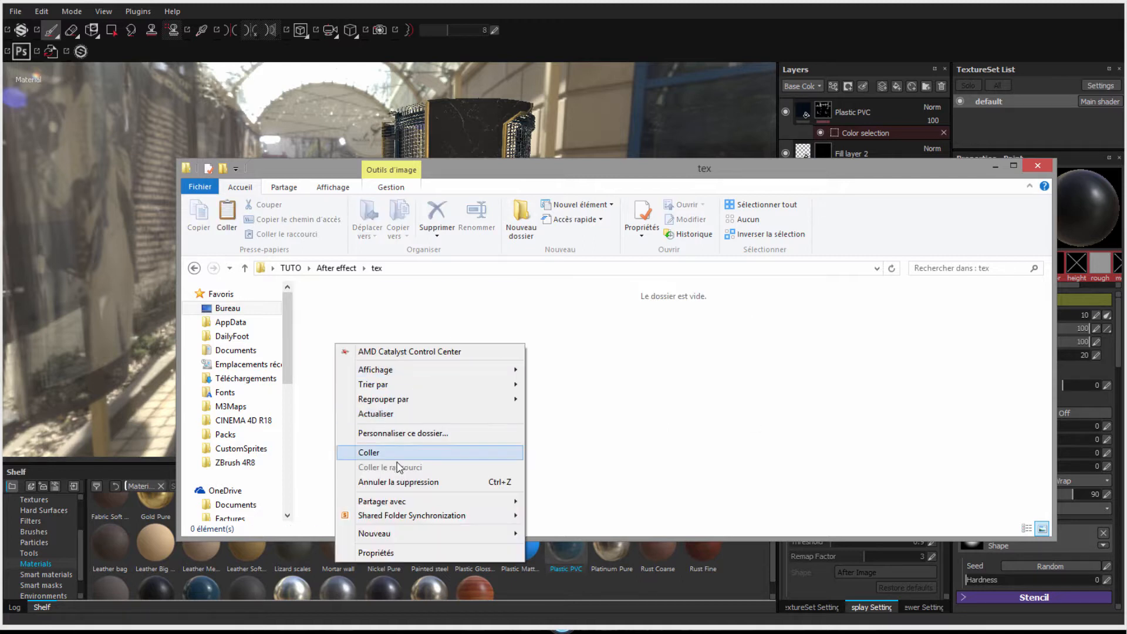
{"action": "left_click", "coordinate": [392, 452]}
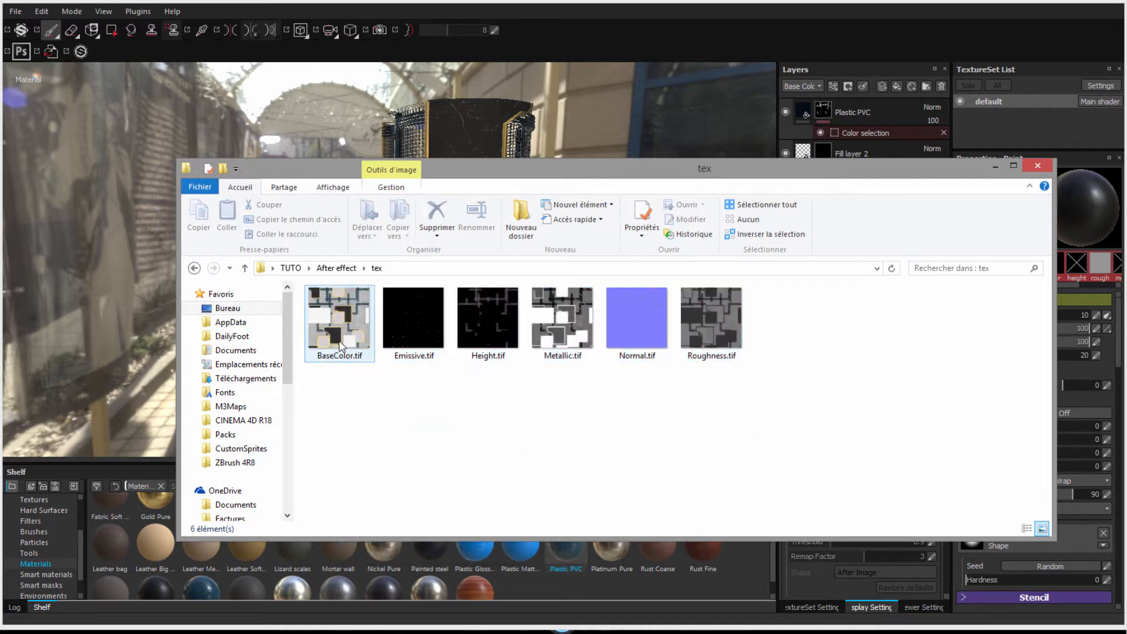
{"action": "left_click", "coordinate": [337, 312]}
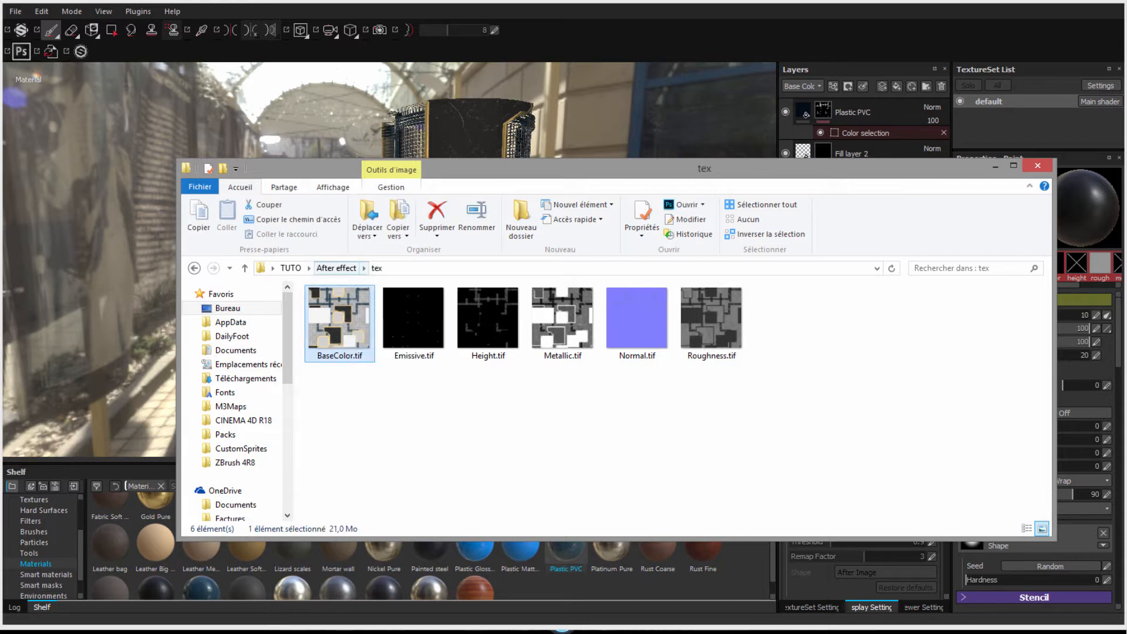
{"action": "left_click_drag", "start_coordinate": [323, 170], "coordinate": [686, 227]}
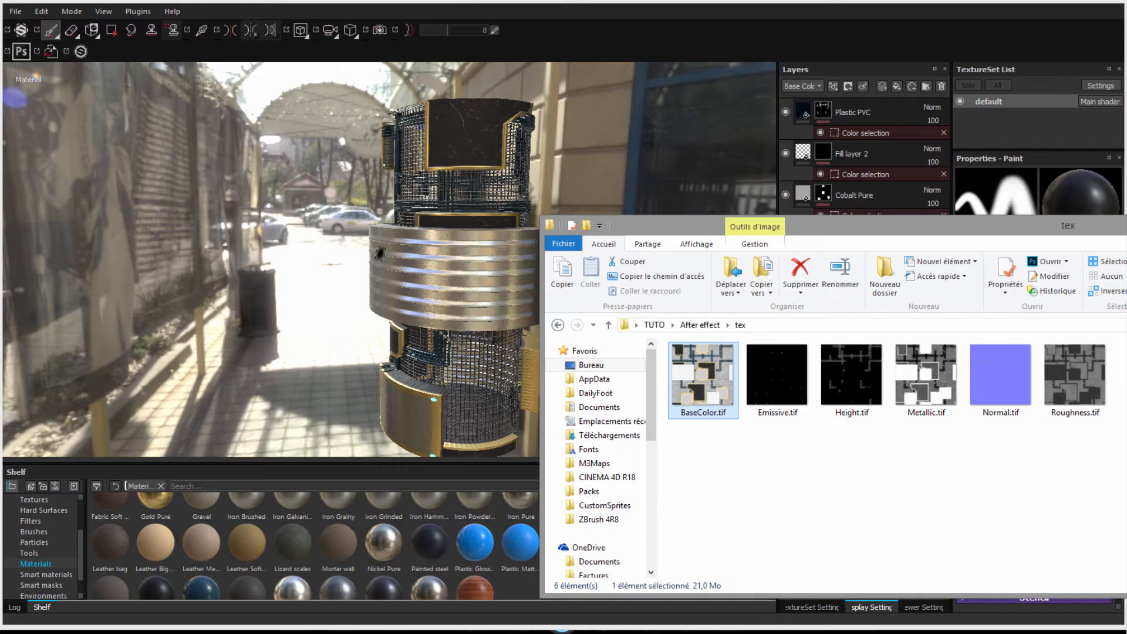
Open the tex folder's BaseColor.tif in Photoshop and close the older Cylindre_default_BaseColor.tif document
{"action": "left_click_drag", "start_coordinate": [654, 229], "coordinate": [357, 193]}
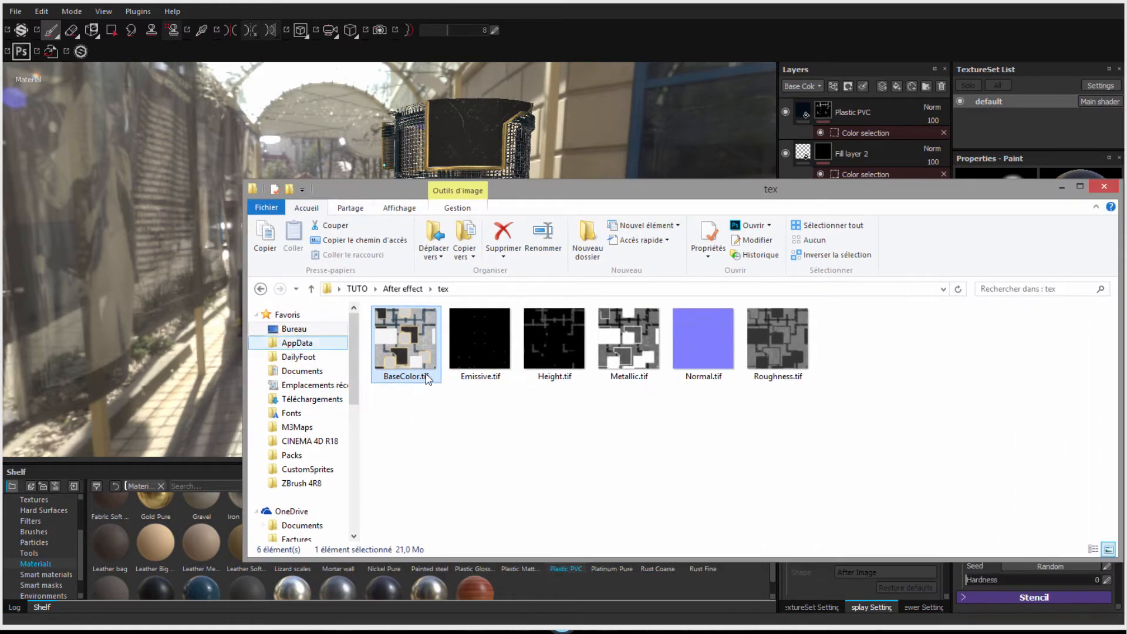
{"action": "double_click", "coordinate": [399, 340]}
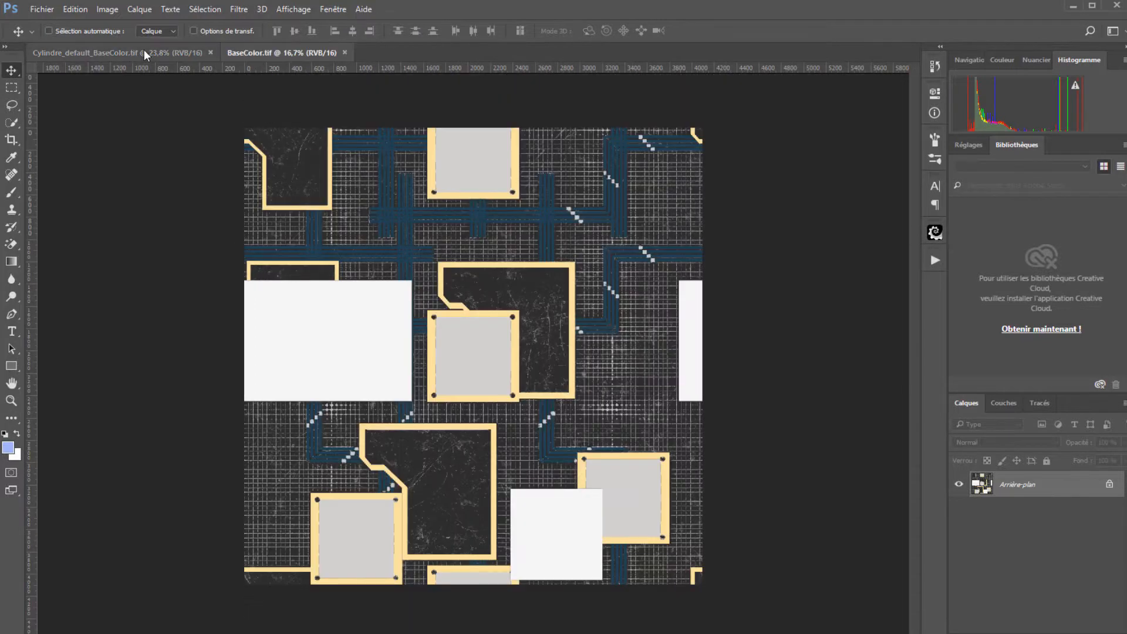
{"action": "left_click", "coordinate": [210, 53]}
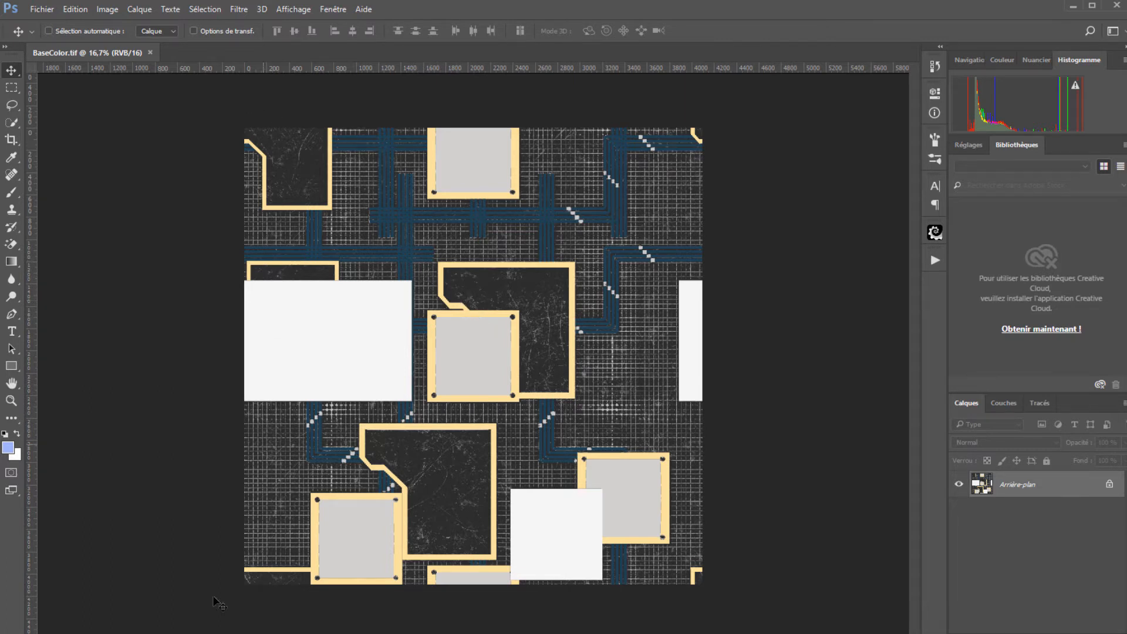
Place Alpha.tif from TUTO's RenduC4D folder as a full-size layer over the BaseColor texture
{"action": "mouse_move", "coordinate": [97, 633]}
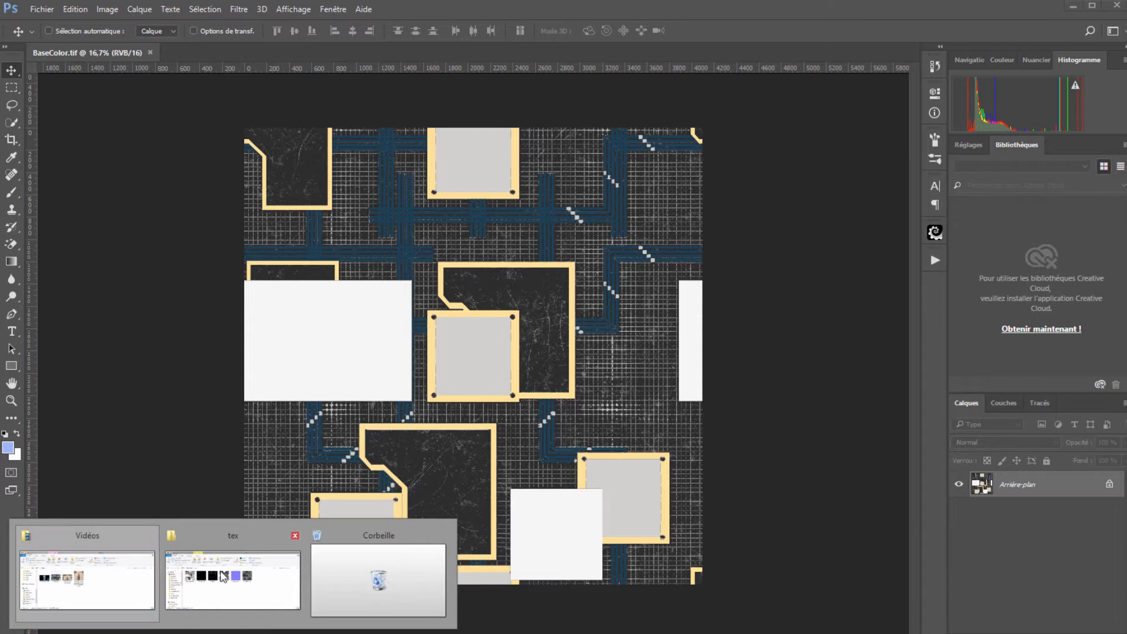
{"action": "left_click", "coordinate": [226, 574]}
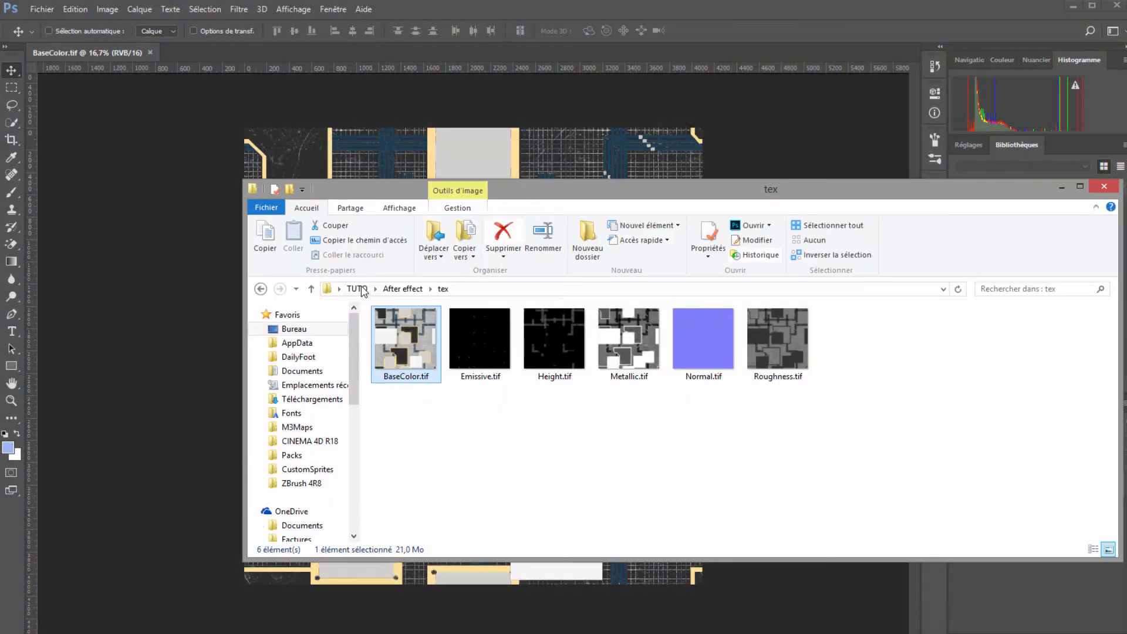
{"action": "left_click", "coordinate": [358, 289]}
{"action": "double_click", "coordinate": [499, 352]}
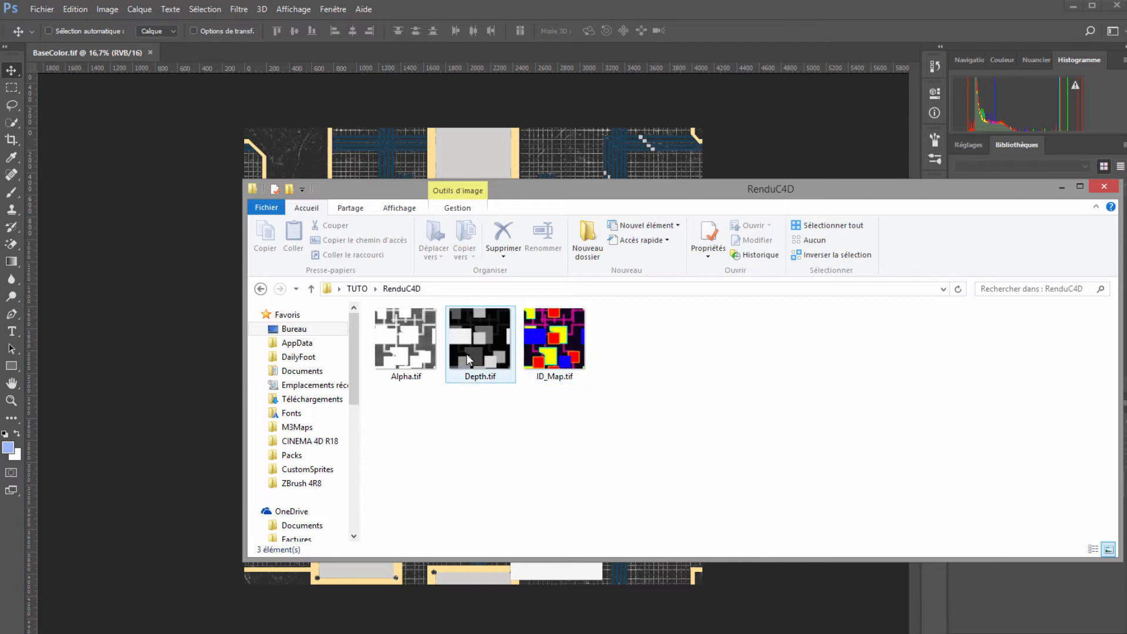
{"action": "left_click_drag", "start_coordinate": [403, 350], "coordinate": [385, 275]}
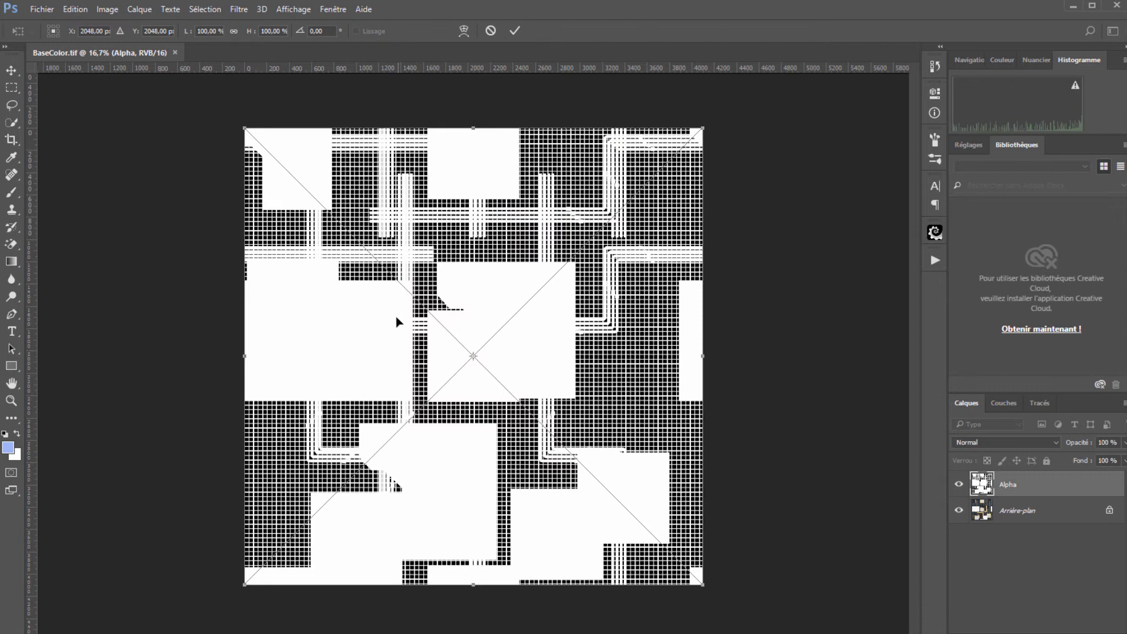
{"action": "key", "text": "Return"}
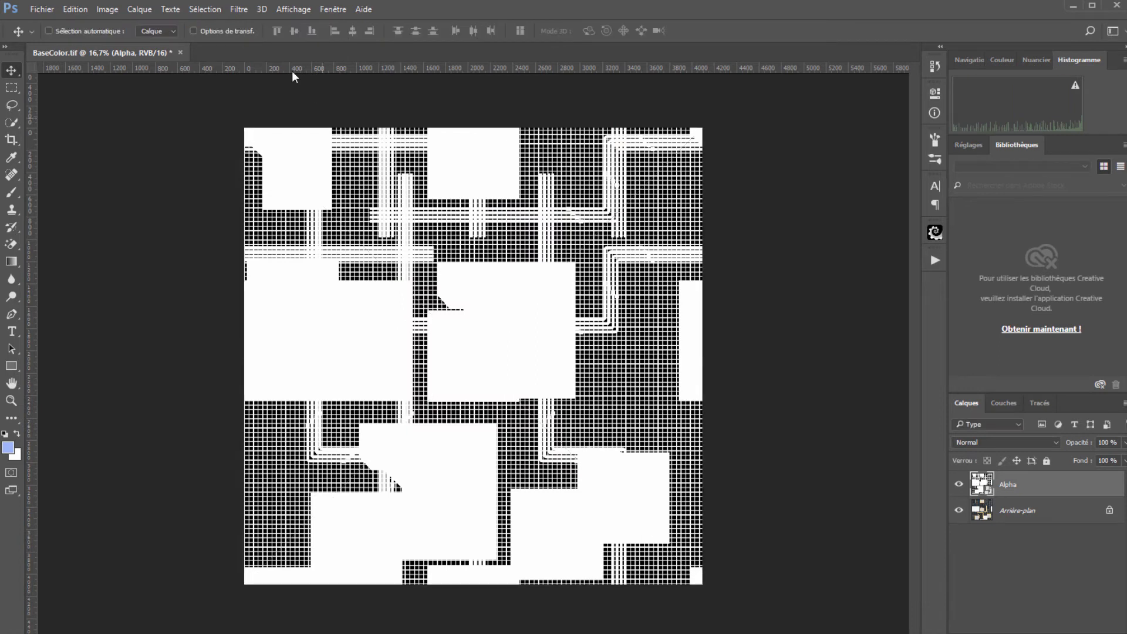
Select the black grid openings of the Alpha layer by Color Range, using the Tons foncés option
{"action": "left_click", "coordinate": [204, 9]}
{"action": "left_click", "coordinate": [238, 139]}
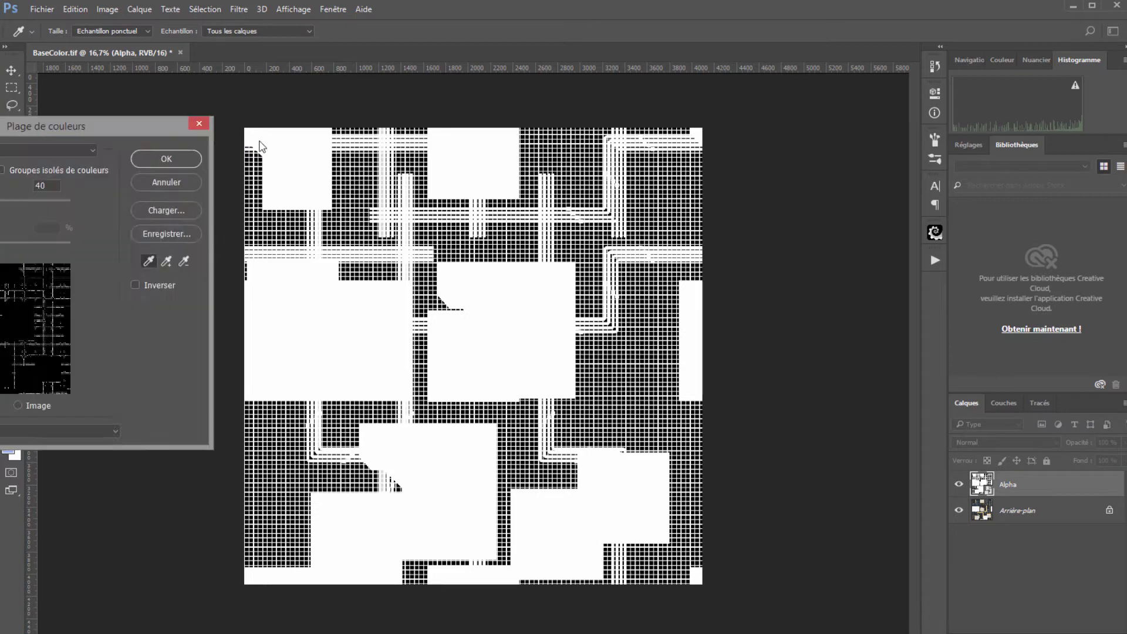
{"action": "left_click_drag", "start_coordinate": [64, 115], "coordinate": [472, 207]}
{"action": "left_click", "coordinate": [411, 226]}
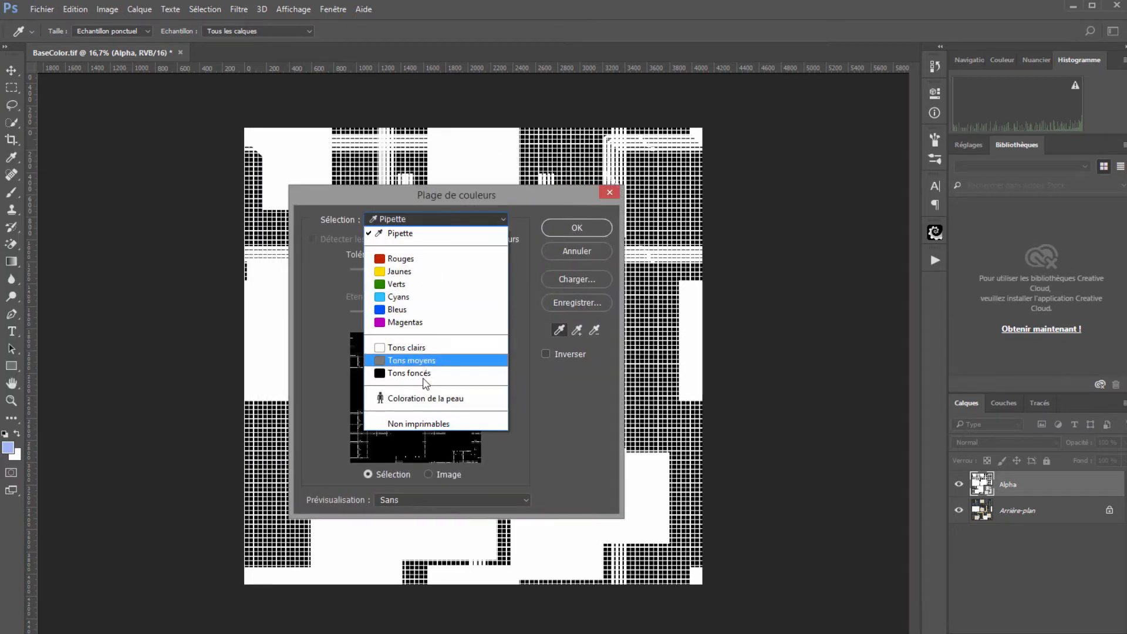
{"action": "left_click", "coordinate": [420, 379]}
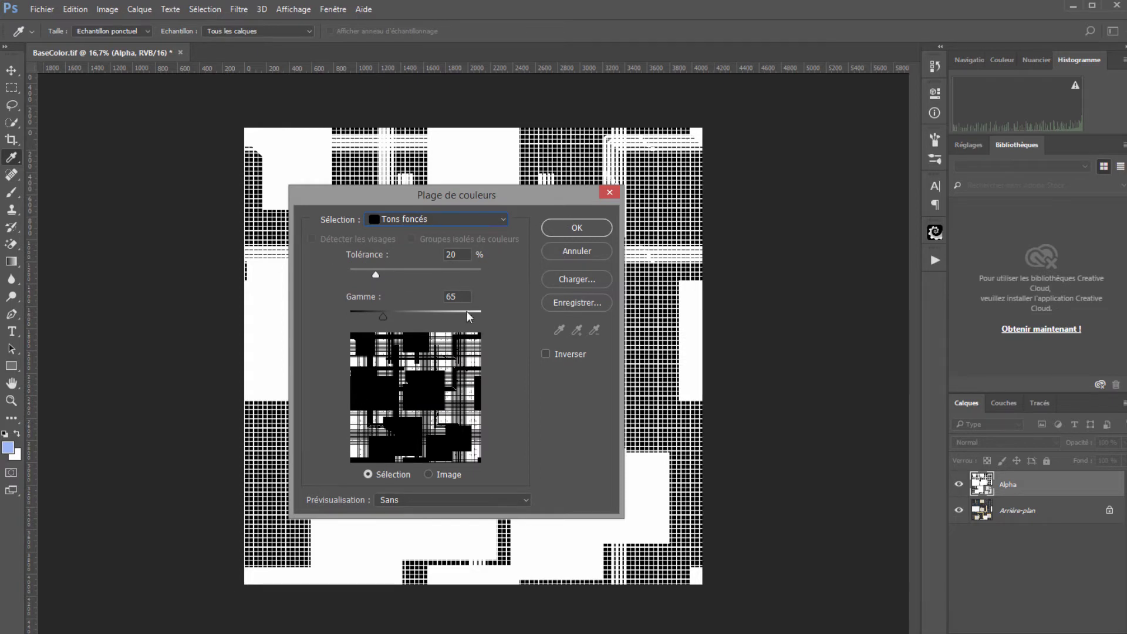
{"action": "left_click", "coordinate": [570, 230]}
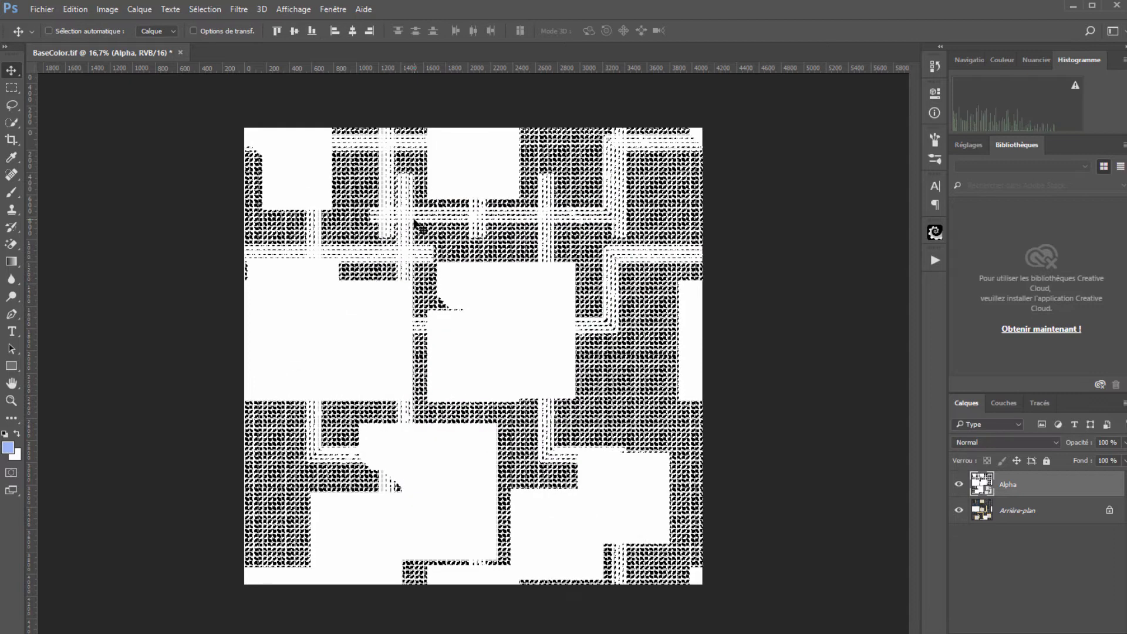
Hide the Alpha layer, convert the locked background into the layer Calque 0, and delete the selected grid openings from it
{"action": "left_click", "coordinate": [959, 487]}
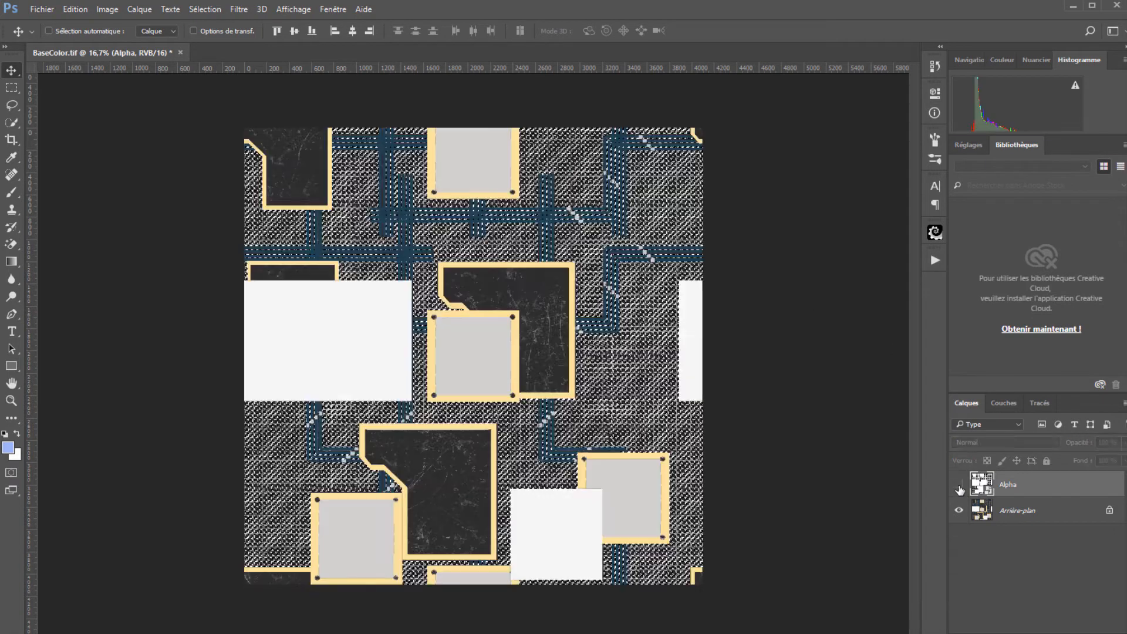
{"action": "left_click", "coordinate": [1021, 516]}
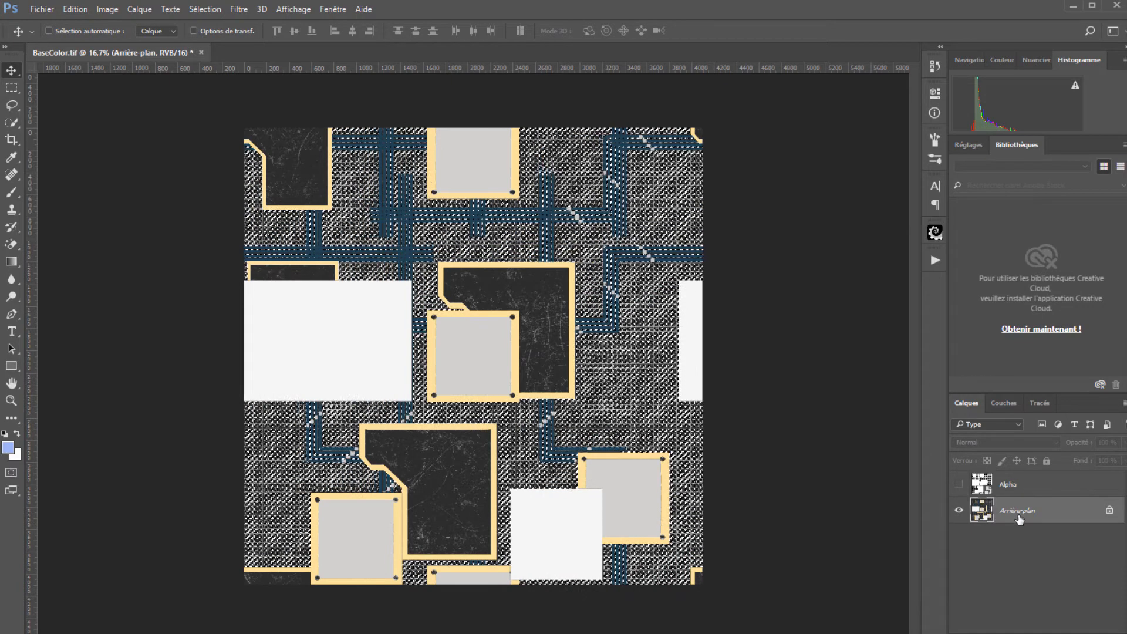
{"action": "double_click", "coordinate": [1064, 520]}
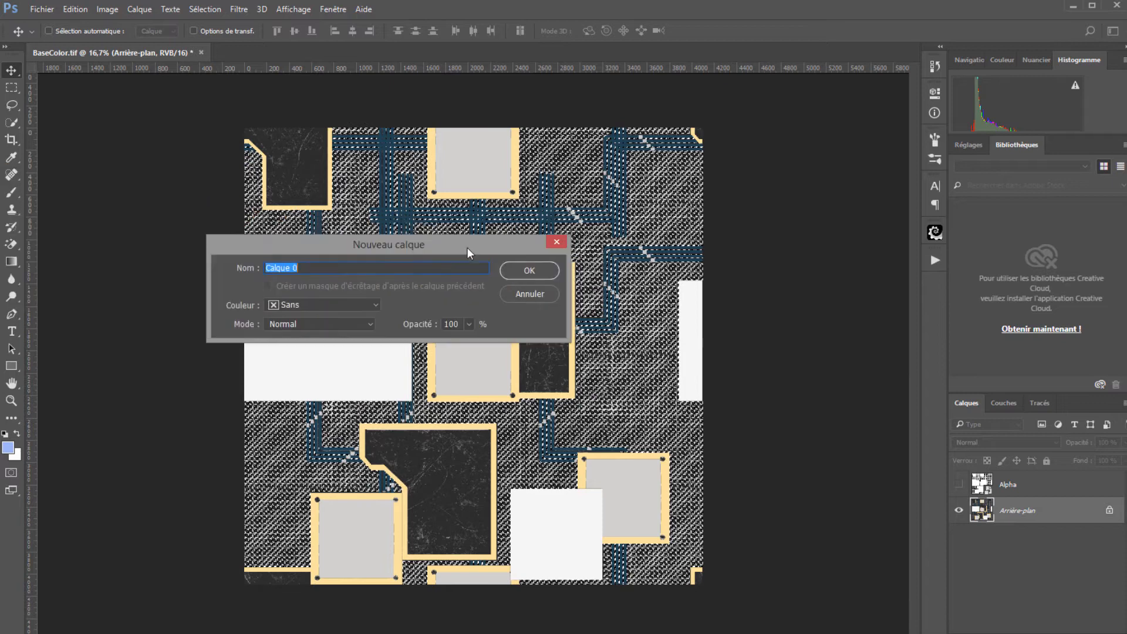
{"action": "left_click", "coordinate": [561, 281]}
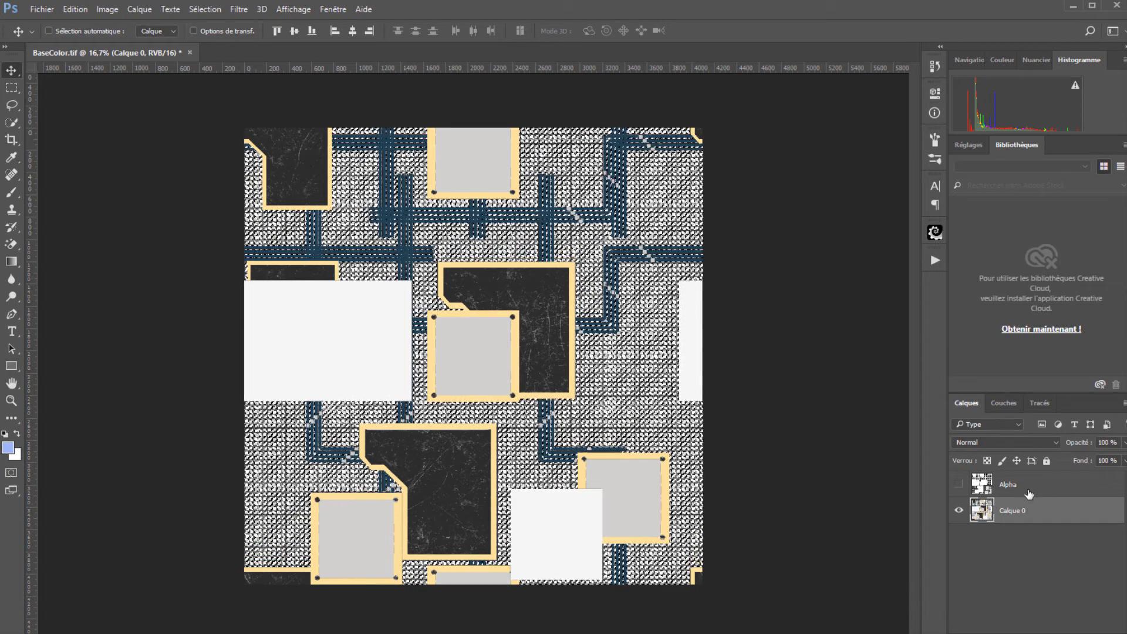
Make Calque 0 the active layer and clear the selection
{"action": "left_click", "coordinate": [1029, 493]}
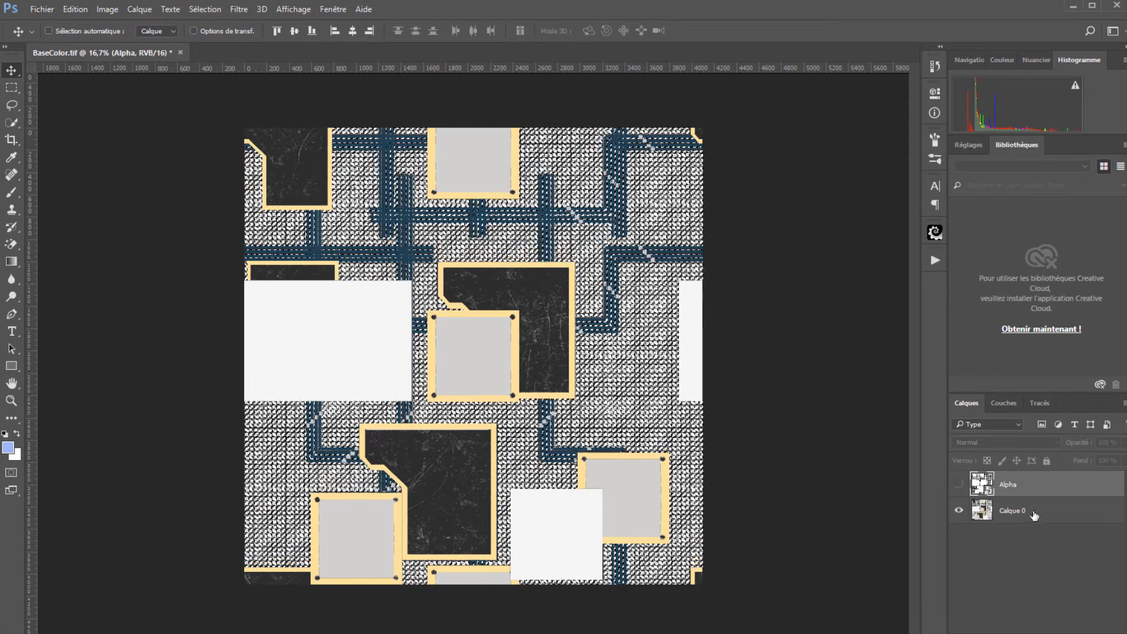
{"action": "left_click", "coordinate": [1034, 515]}
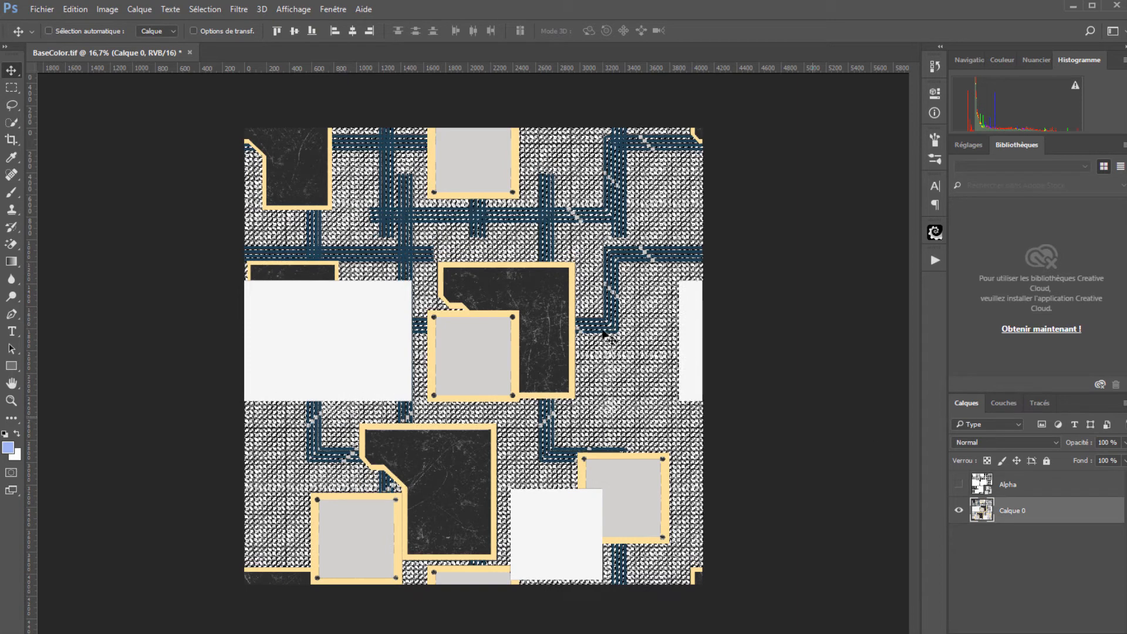
{"action": "left_click", "coordinate": [10, 88]}
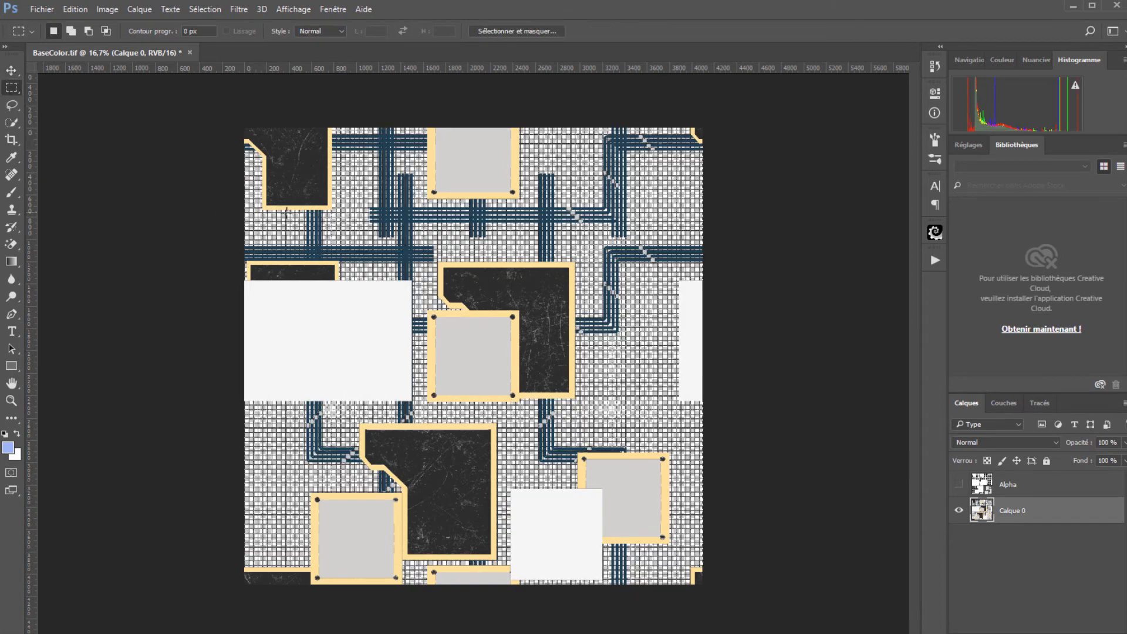
Examine the transparent grid openings in the BaseColor texture up close and compare them with the Alpha layer
{"action": "scroll", "coordinate": [299, 212], "scroll_direction": "up", "scroll_amount": 10}
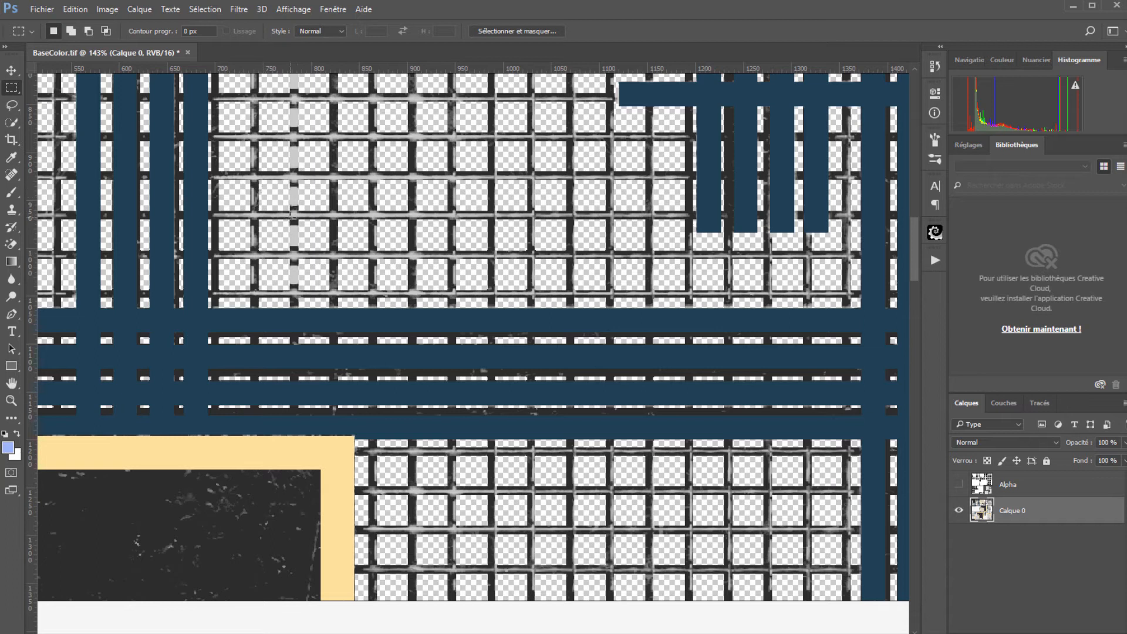
{"action": "left_click", "coordinate": [959, 484]}
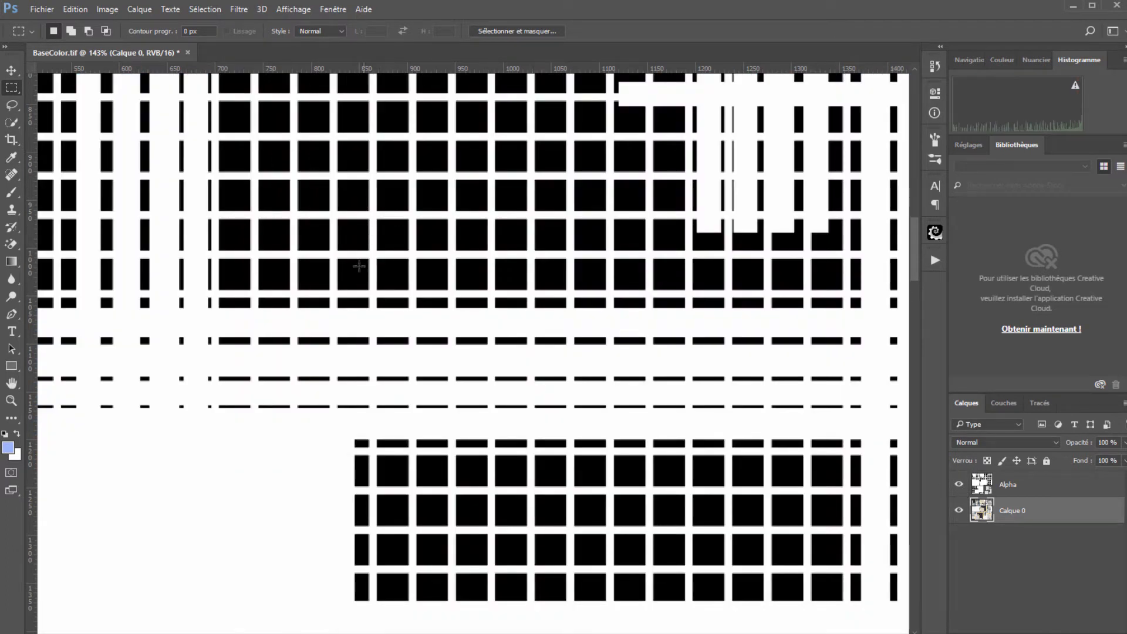
{"action": "left_click", "coordinate": [957, 484]}
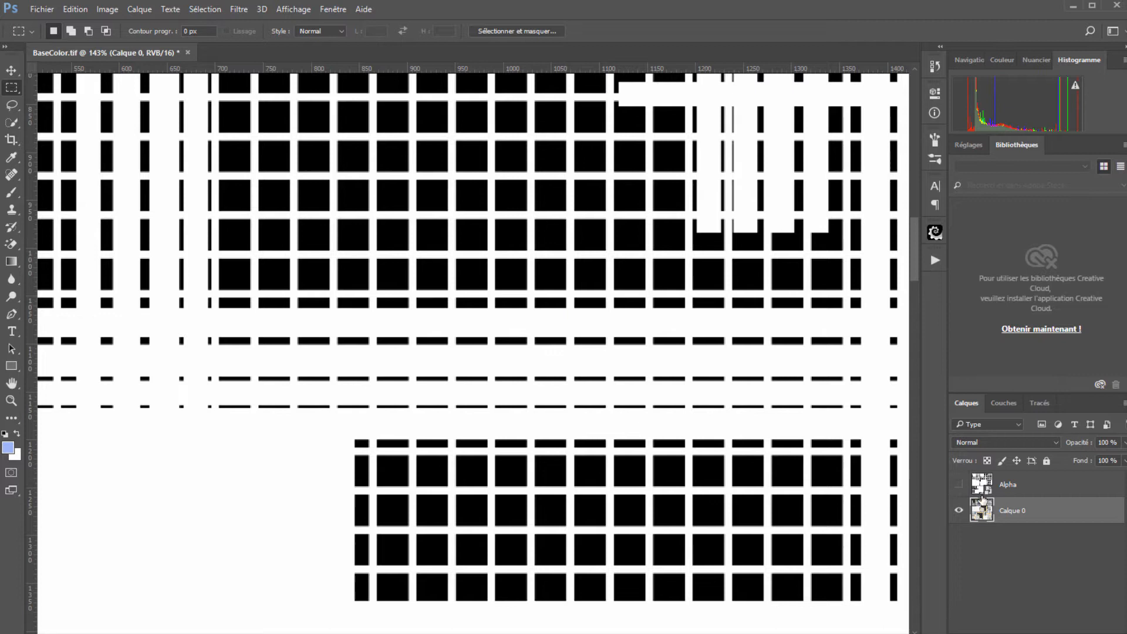
{"action": "scroll", "coordinate": [400, 198], "scroll_direction": "down", "scroll_amount": 3}
{"action": "scroll", "coordinate": [399, 199], "scroll_direction": "down", "scroll_amount": 4}
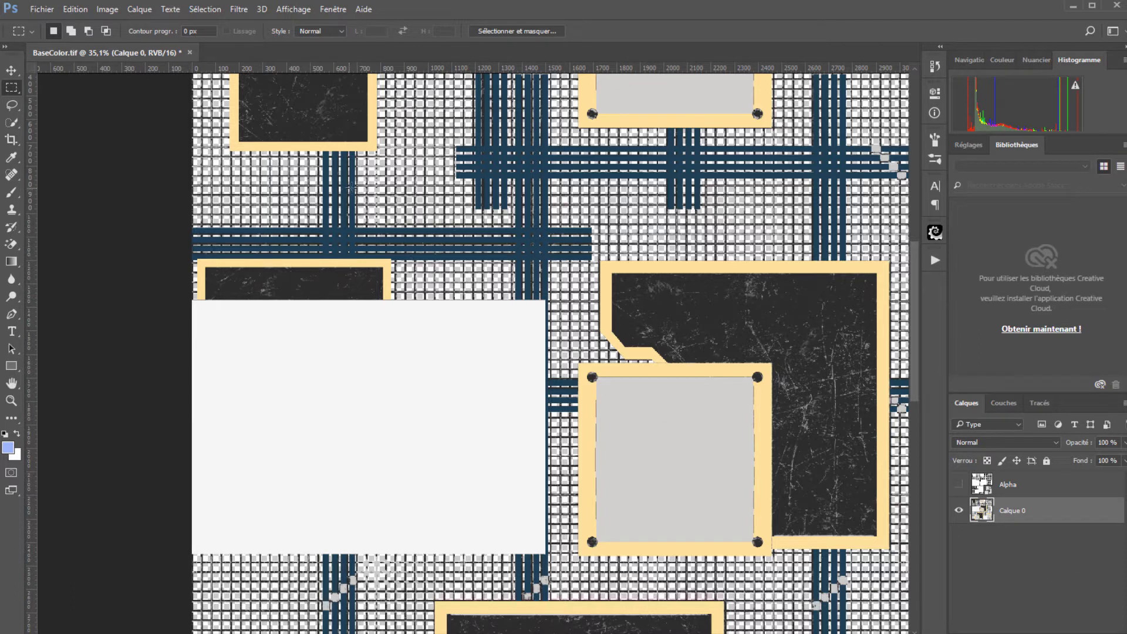
{"action": "scroll", "coordinate": [488, 176], "scroll_direction": "down", "scroll_amount": 5}
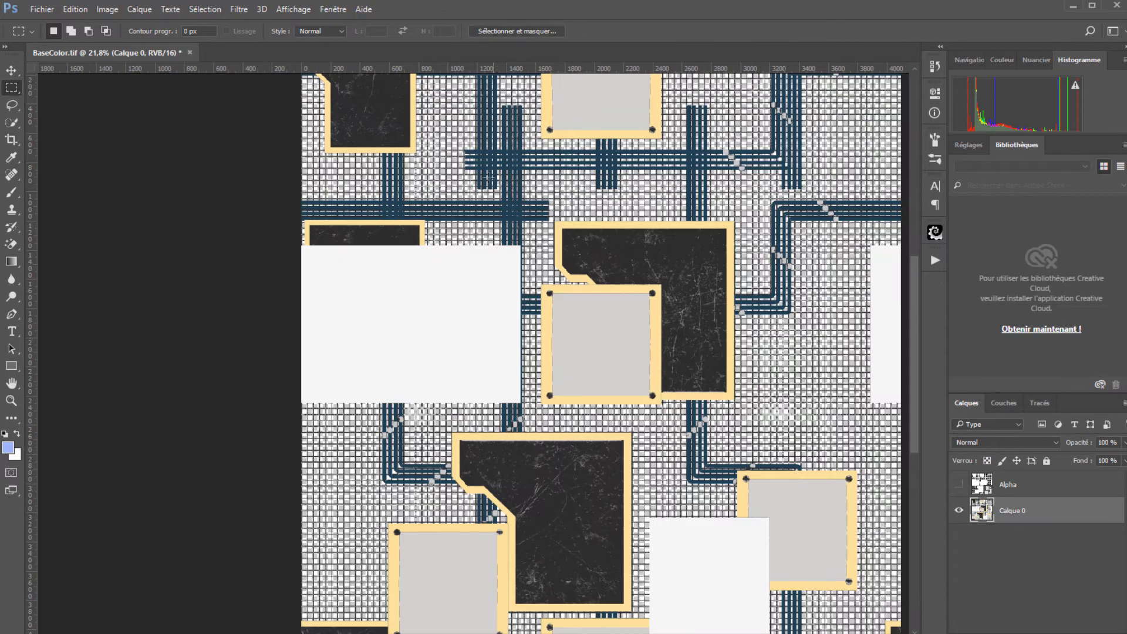
{"action": "scroll", "coordinate": [487, 176], "scroll_direction": "down", "scroll_amount": 2}
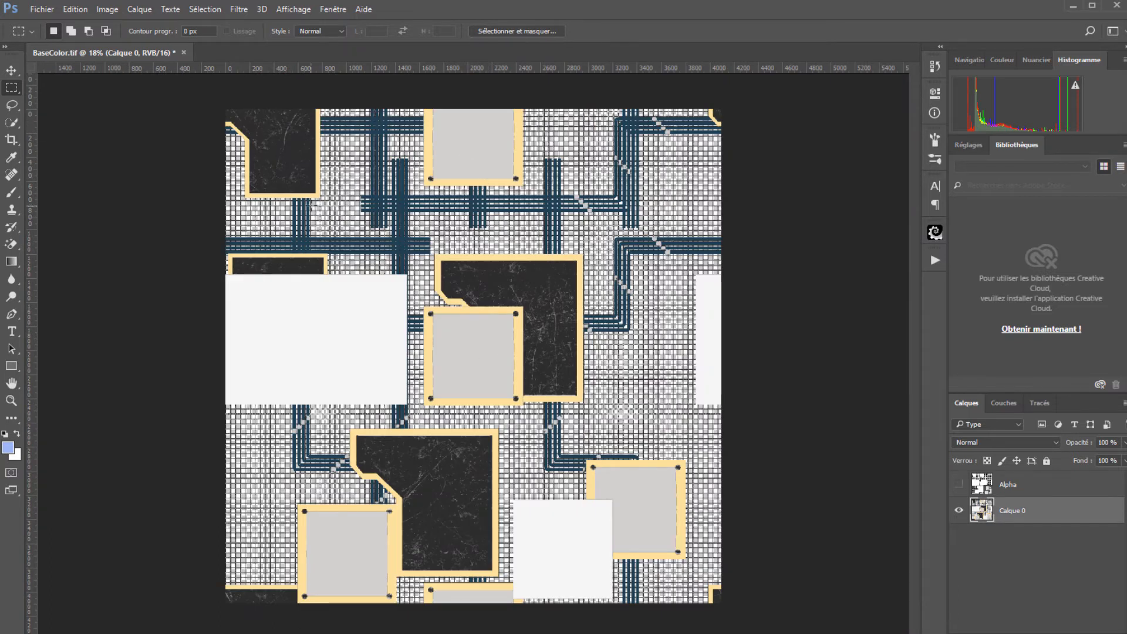
{"action": "scroll", "coordinate": [628, 446], "scroll_direction": "up", "scroll_amount": 9}
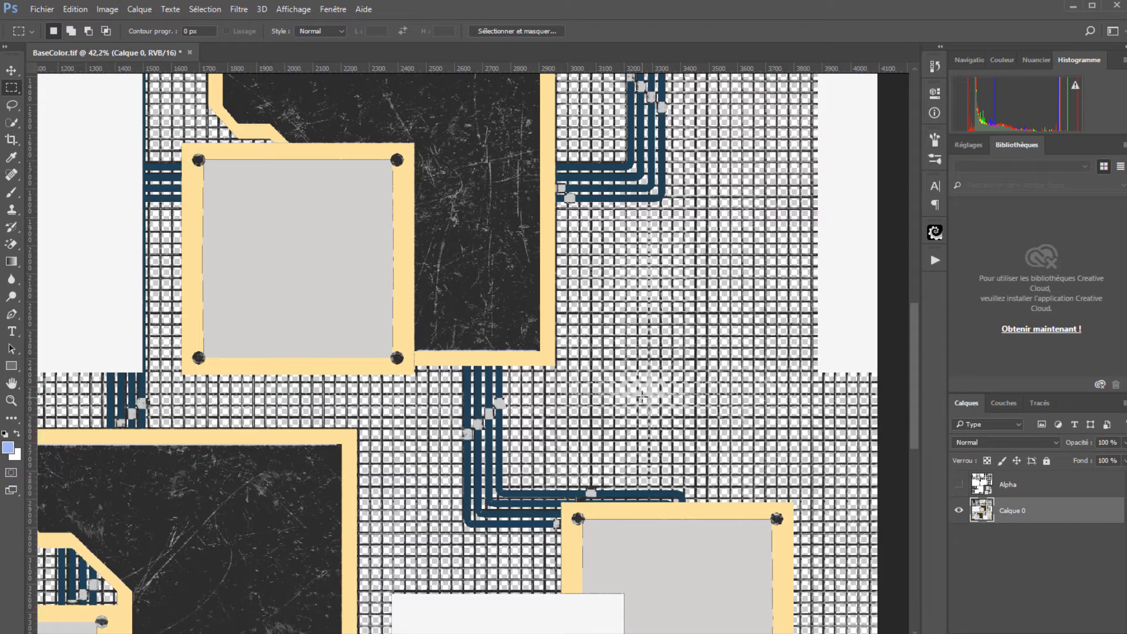
{"action": "scroll", "coordinate": [645, 399], "scroll_direction": "up", "scroll_amount": 10}
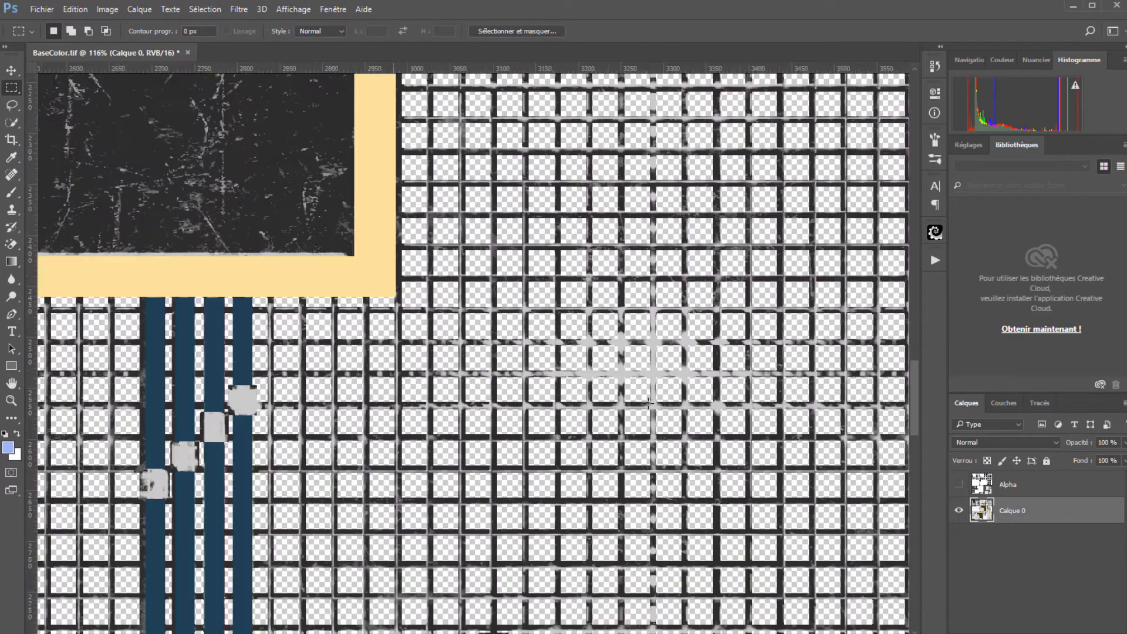
{"action": "scroll", "coordinate": [648, 403], "scroll_direction": "up", "scroll_amount": 3}
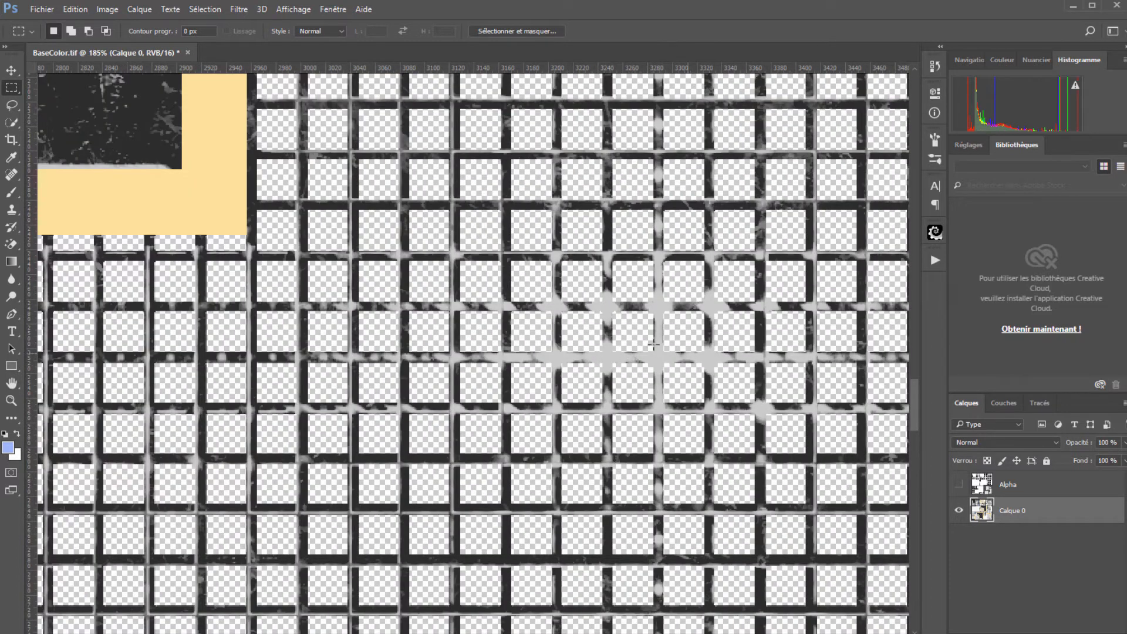
{"action": "scroll", "coordinate": [654, 345], "scroll_direction": "down", "scroll_amount": 20}
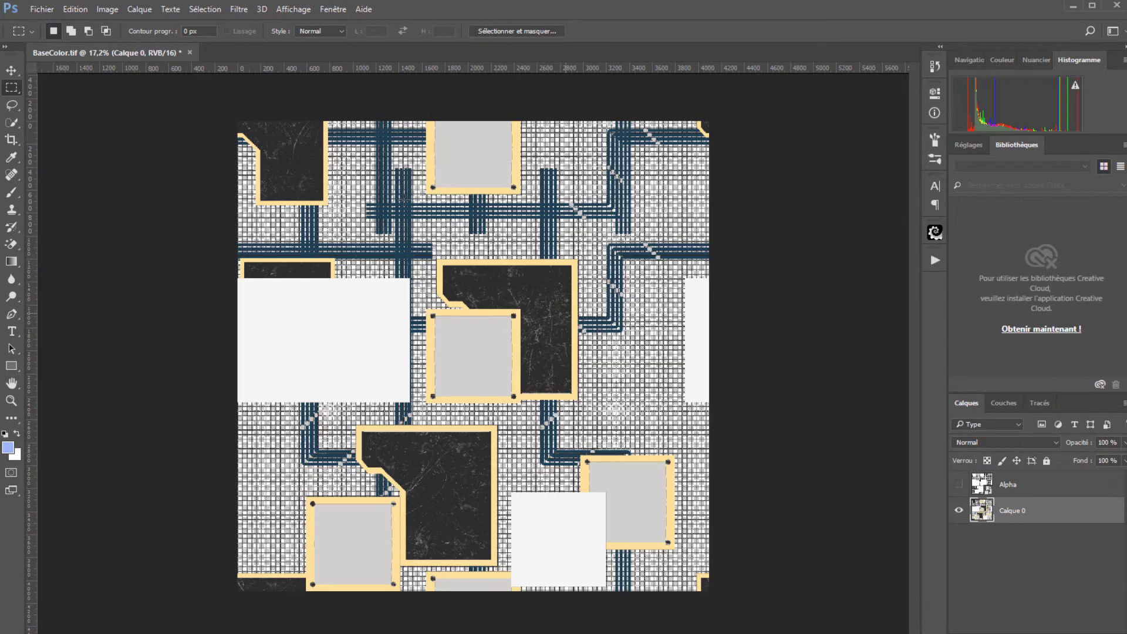
Save the texture as a TIFF copy without layers, replacing BaseColor.tif in the tex folder
{"action": "left_click", "coordinate": [41, 9]}
{"action": "left_click", "coordinate": [91, 157]}
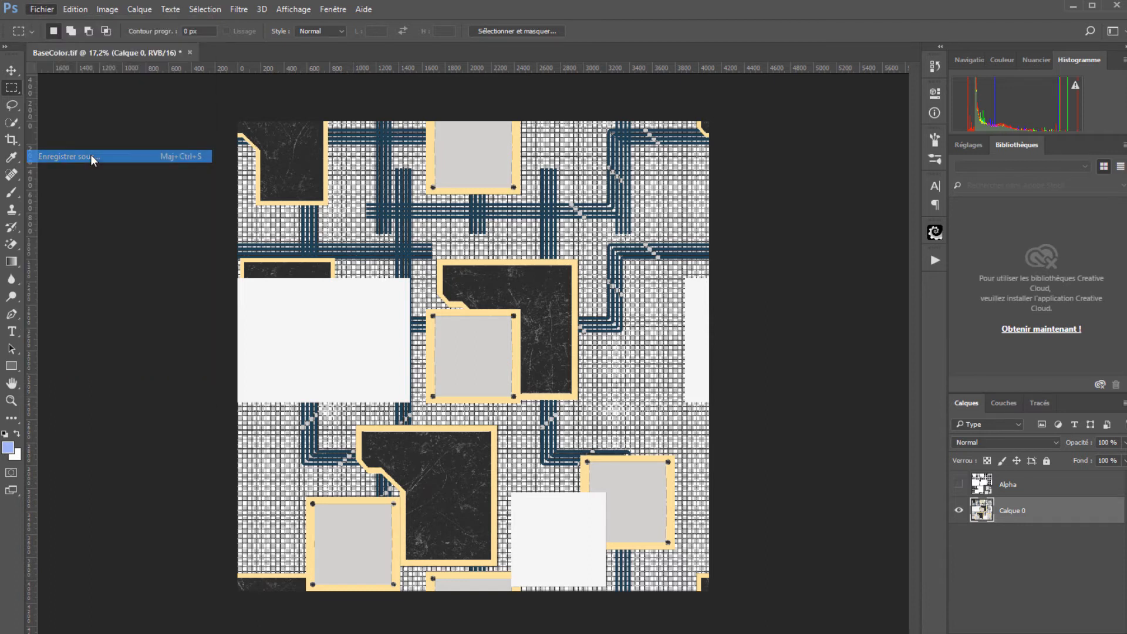
{"action": "left_click", "coordinate": [146, 115]}
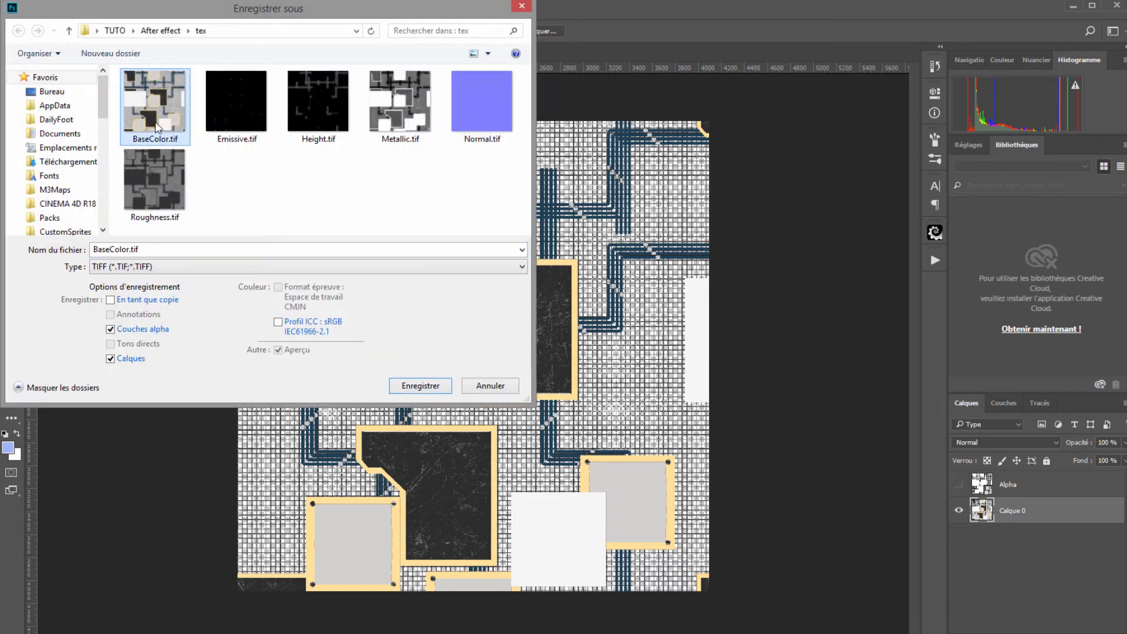
{"action": "left_click", "coordinate": [111, 359]}
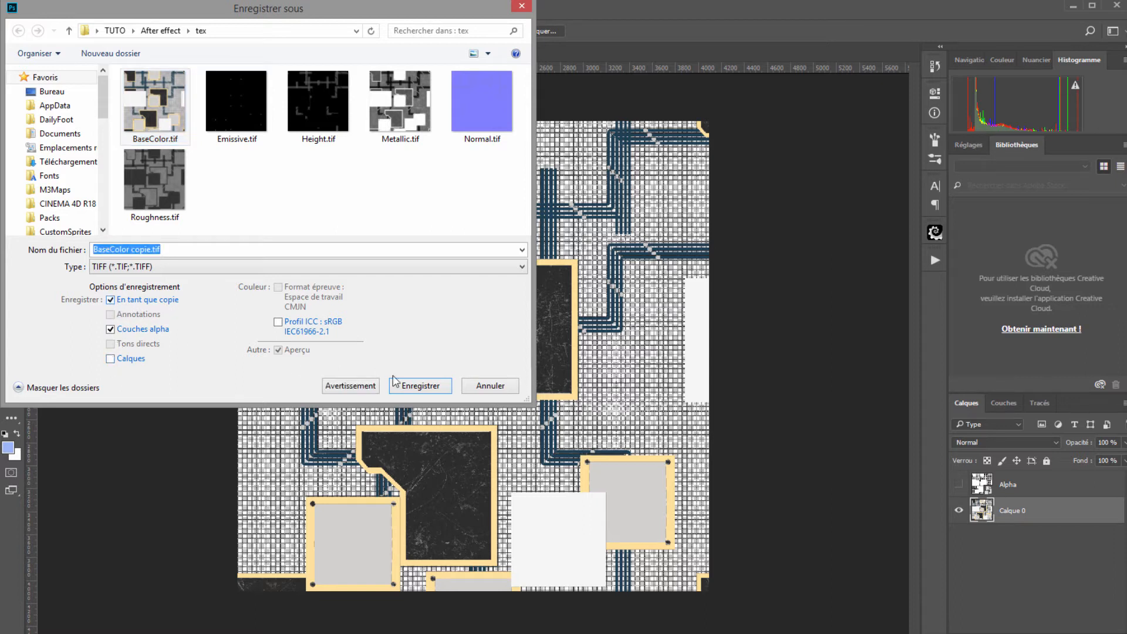
{"action": "left_click", "coordinate": [420, 385]}
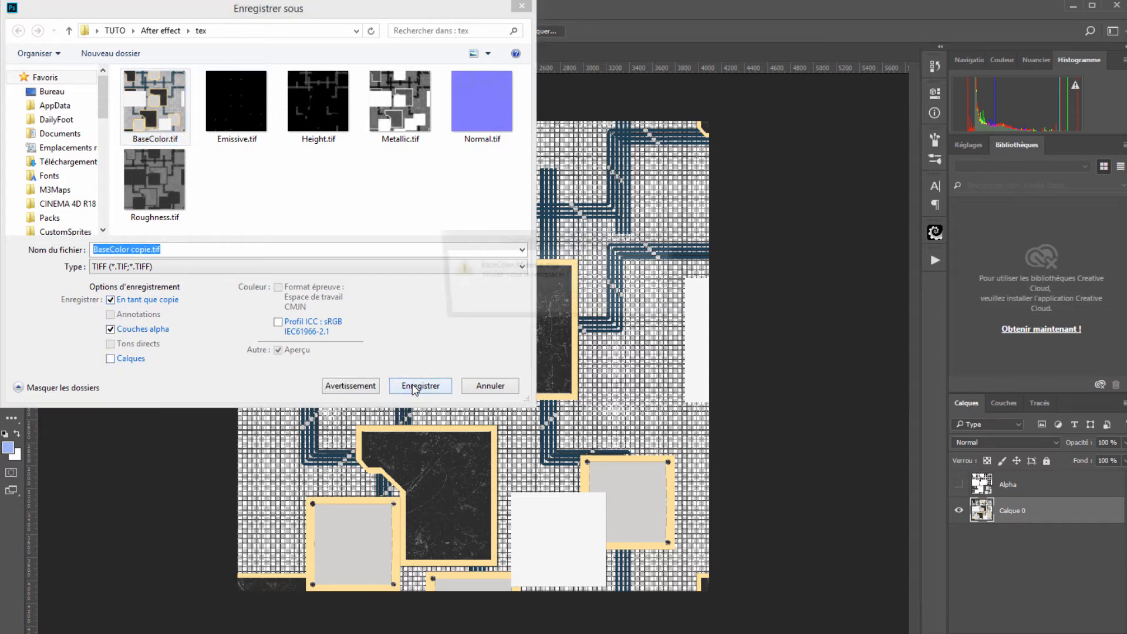
{"action": "left_click", "coordinate": [584, 304]}
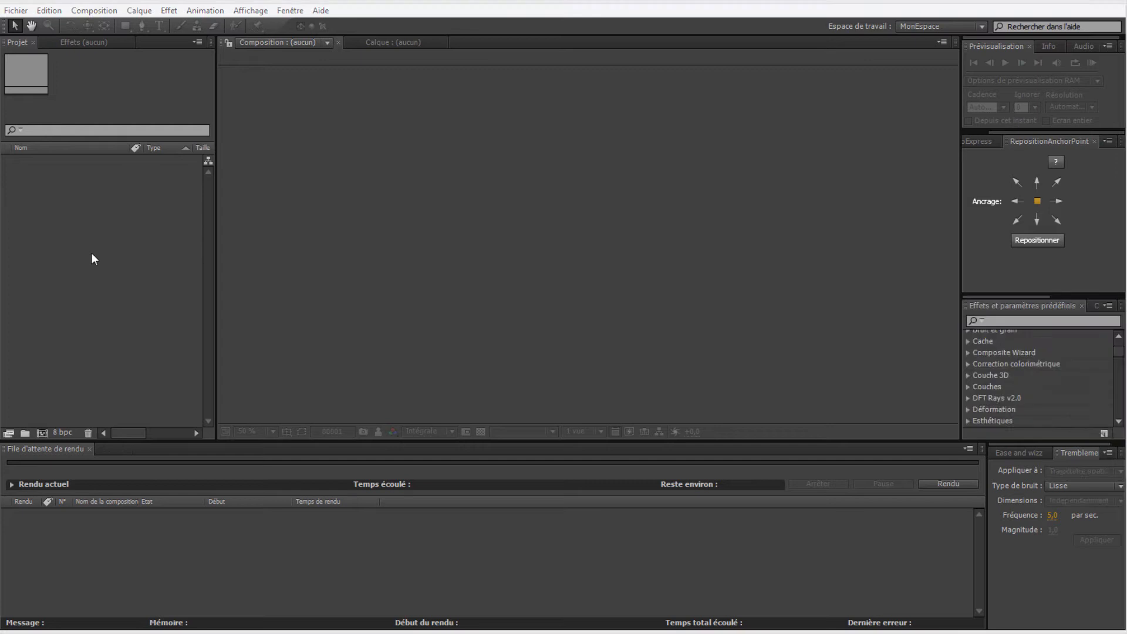
Import BaseColor, Emissive, Metallic, Normal and Roughness TIFs from the tex folder, interpreting BaseColor's alpha as Direct - sans cache
{"action": "double_click", "coordinate": [93, 256]}
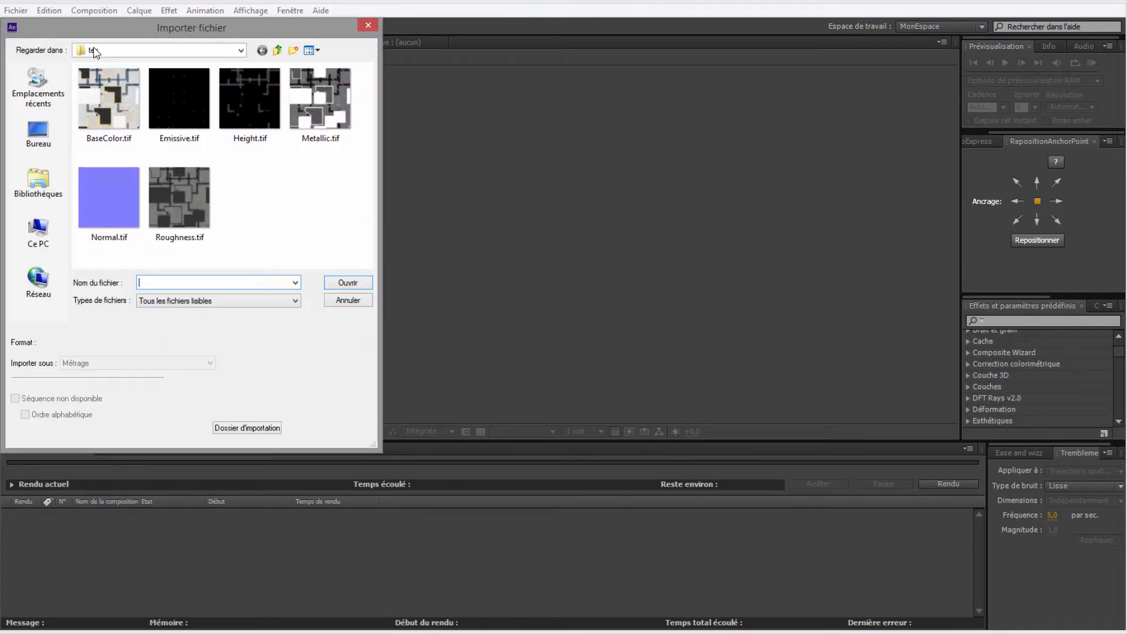
{"action": "left_click", "coordinate": [117, 113]}
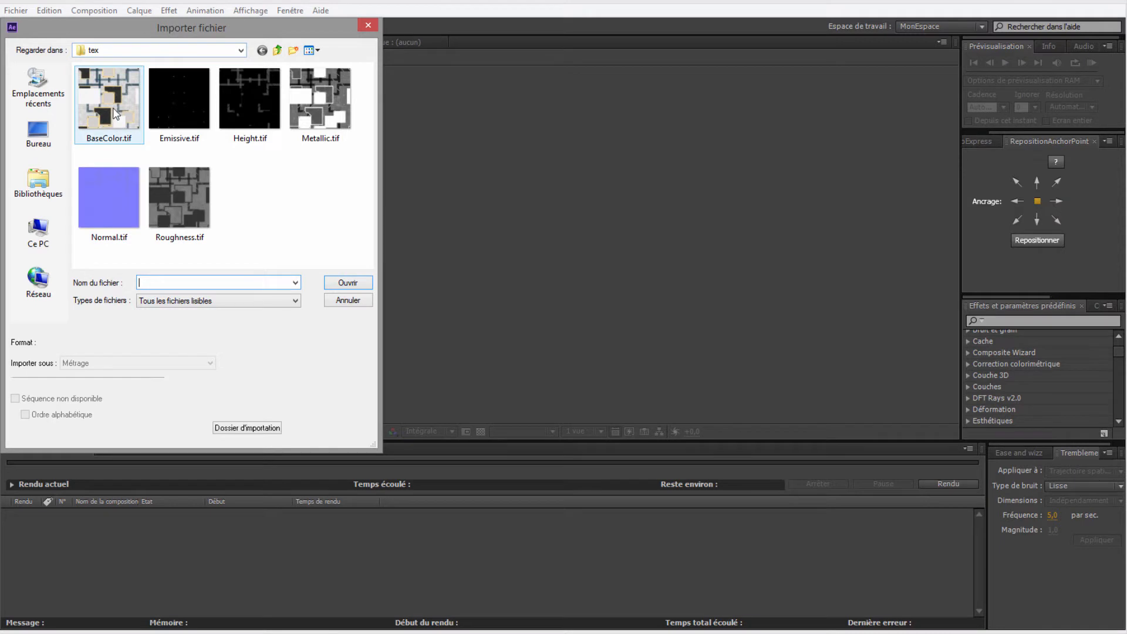
{"action": "left_click", "coordinate": [175, 107], "text": "ctrl"}
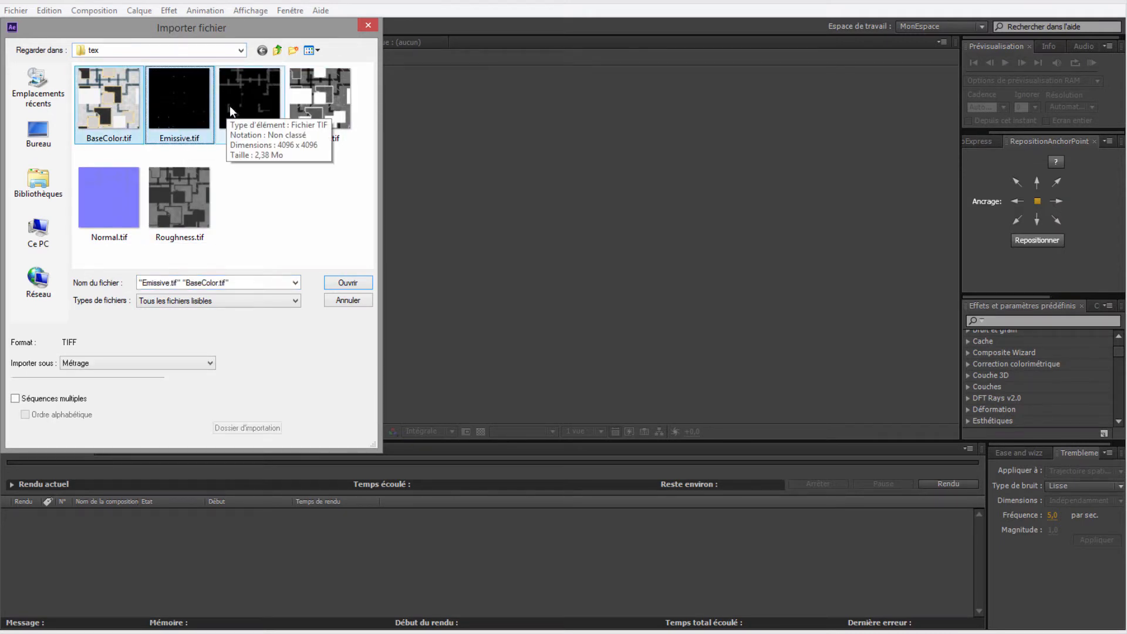
{"action": "left_click", "coordinate": [320, 100], "text": "ctrl"}
{"action": "left_click", "coordinate": [117, 201], "text": "ctrl"}
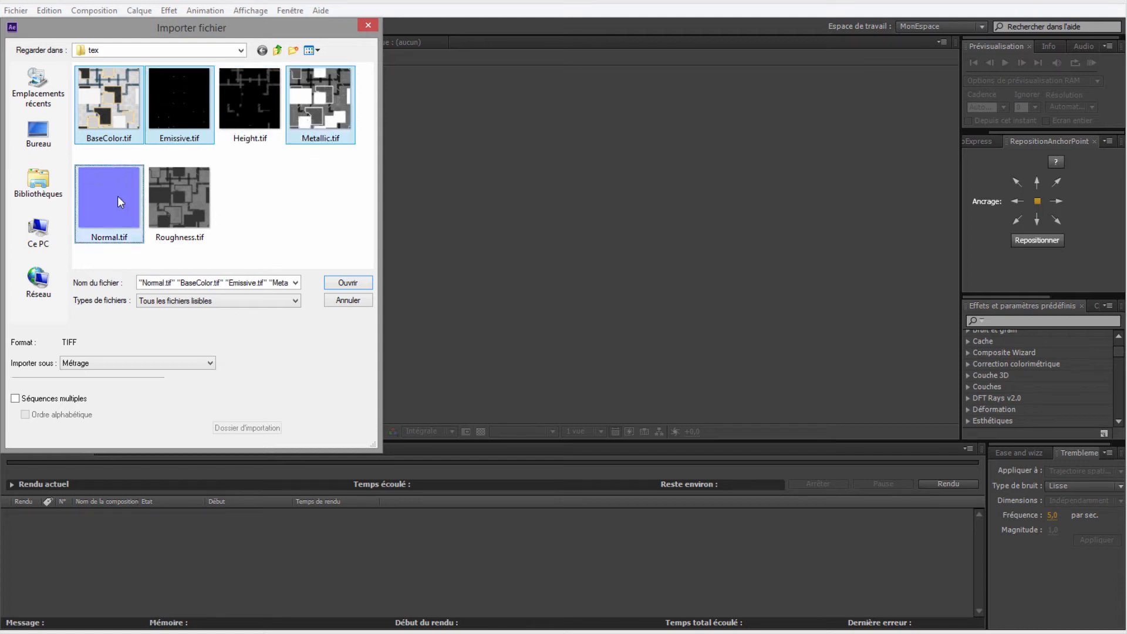
{"action": "left_click", "coordinate": [188, 202], "text": "ctrl"}
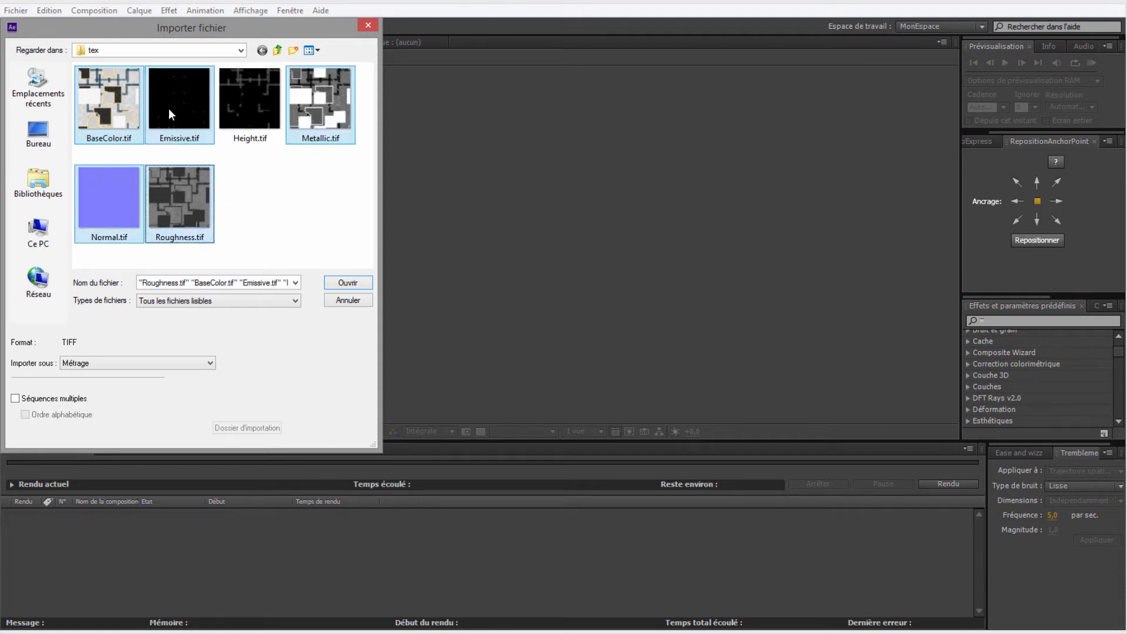
{"action": "left_click", "coordinate": [349, 284]}
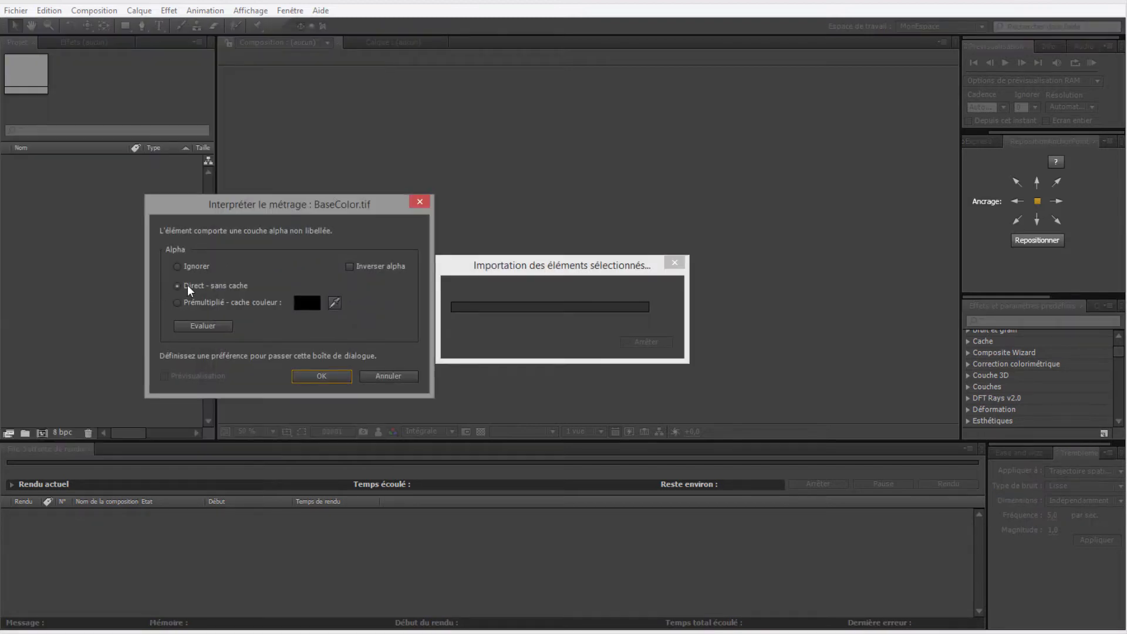
{"action": "left_click", "coordinate": [323, 377]}
Create a 1280 x 720 px composition at 25 fps with a duration of 300 frames
{"action": "left_click", "coordinate": [94, 11]}
{"action": "left_click", "coordinate": [112, 24]}
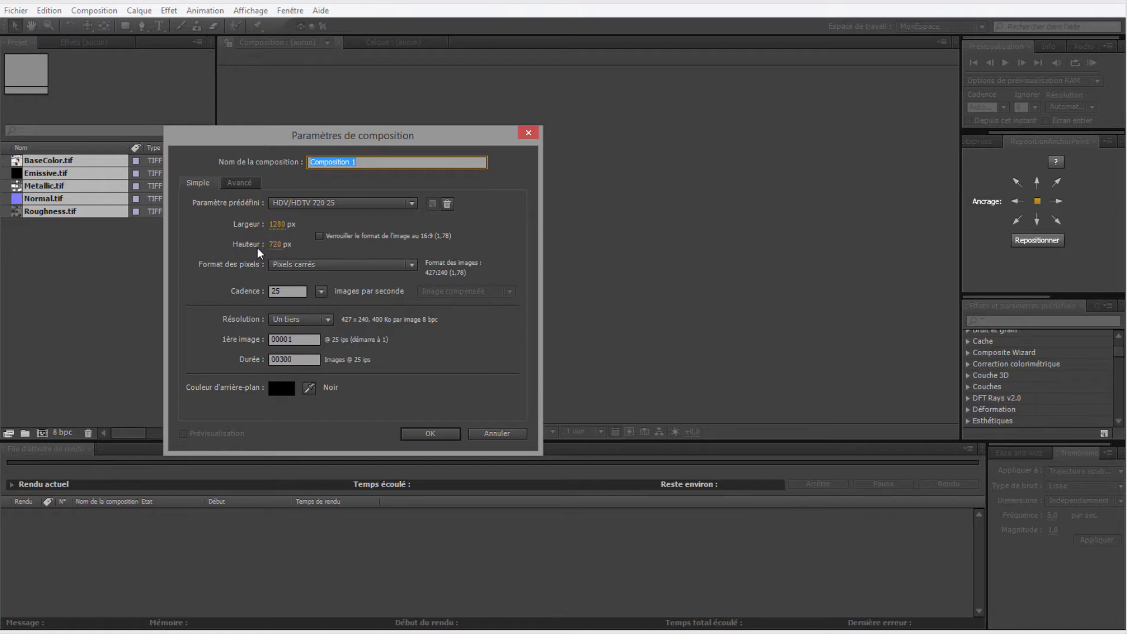
{"action": "left_click", "coordinate": [312, 359]}
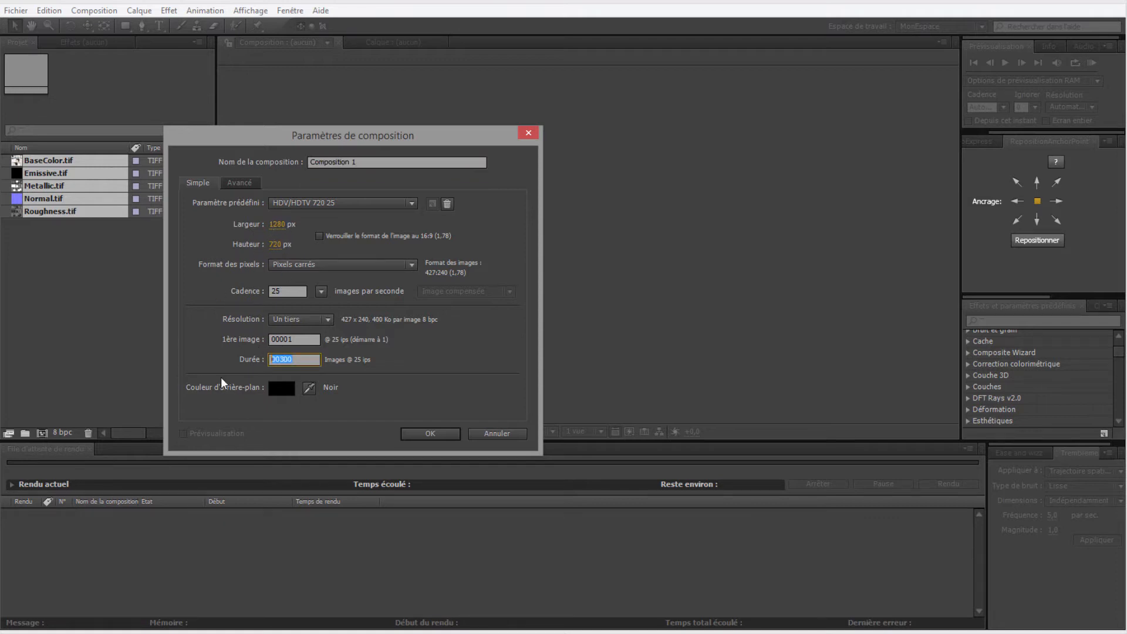
{"action": "left_click", "coordinate": [447, 435]}
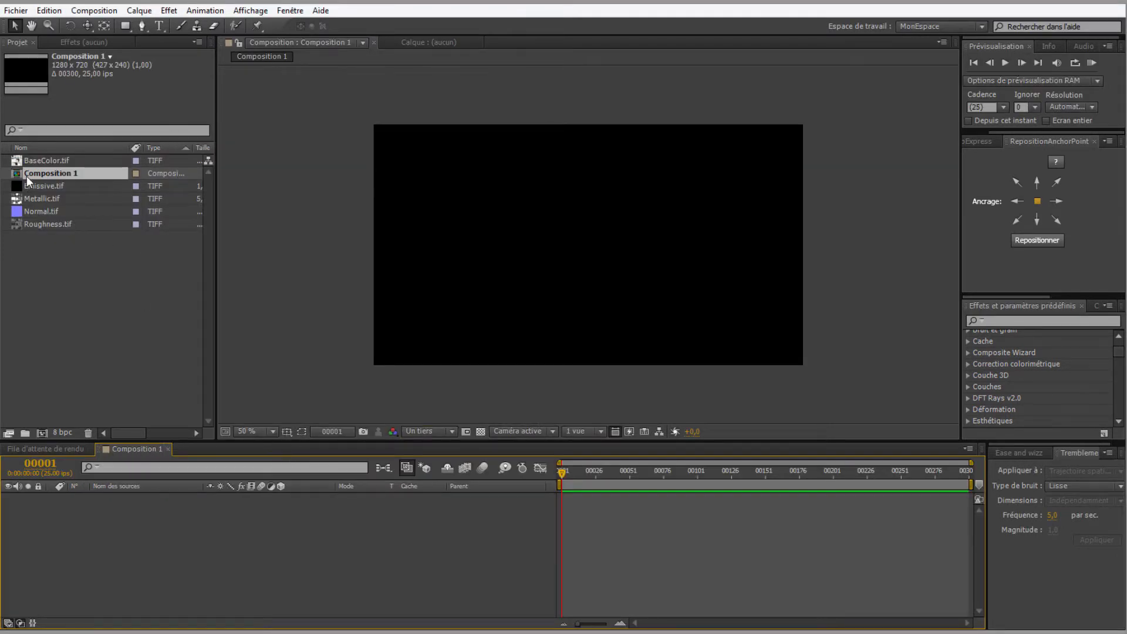
Add the five imported texture maps to Composition 1 as layers and turn off their visibility
{"action": "left_click_drag", "start_coordinate": [27, 172], "coordinate": [27, 160]}
{"action": "left_click", "coordinate": [27, 161]}
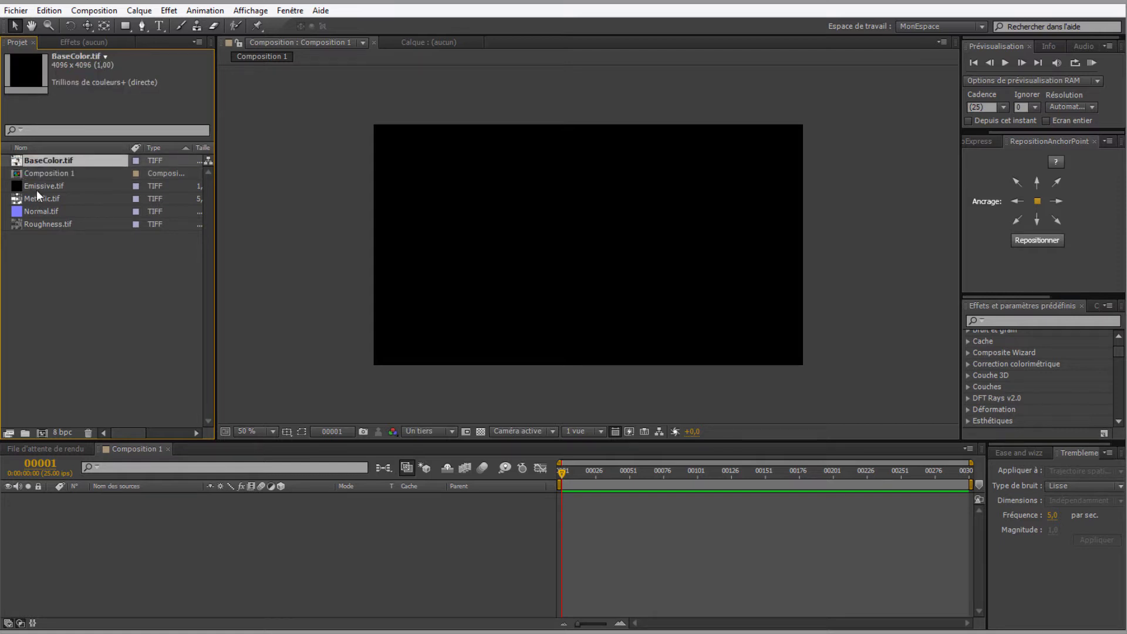
{"action": "left_click", "coordinate": [36, 188], "text": "ctrl"}
{"action": "left_click", "coordinate": [36, 200], "text": "ctrl"}
{"action": "left_click", "coordinate": [34, 210], "text": "ctrl"}
{"action": "left_click", "coordinate": [37, 226], "text": "ctrl"}
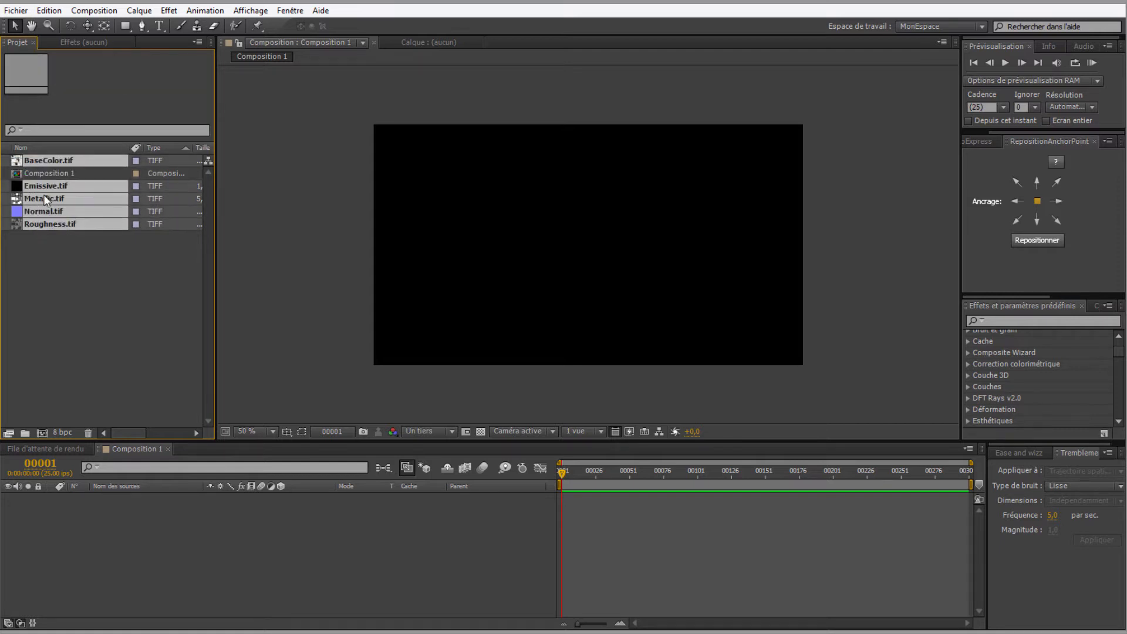
{"action": "left_click_drag", "start_coordinate": [38, 225], "coordinate": [68, 535]}
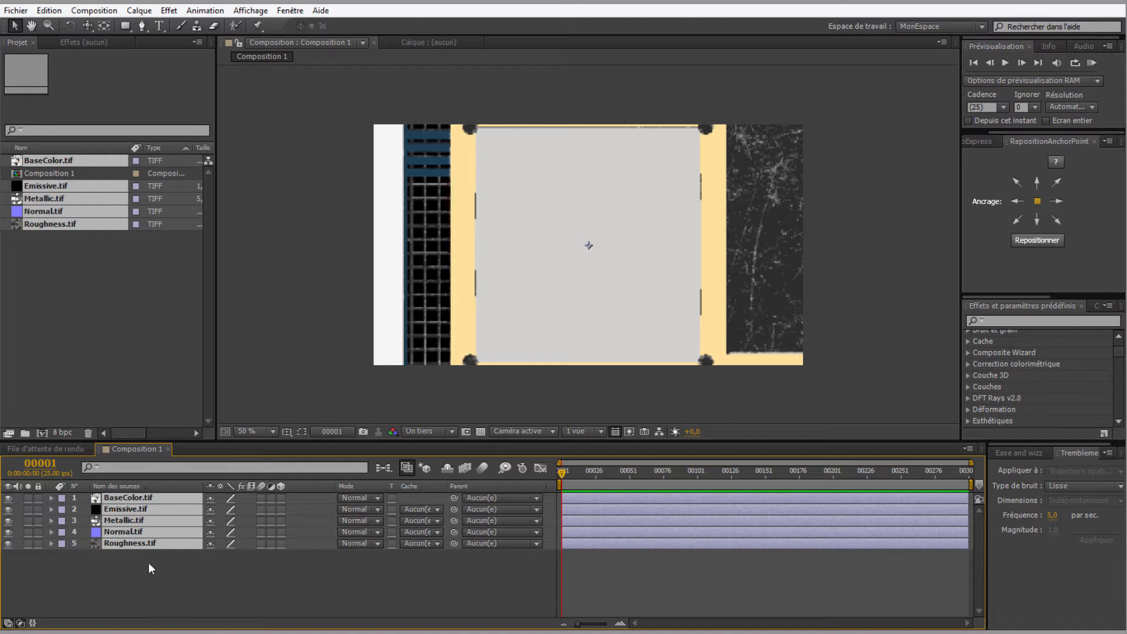
{"action": "left_click_drag", "start_coordinate": [9, 499], "coordinate": [7, 502]}
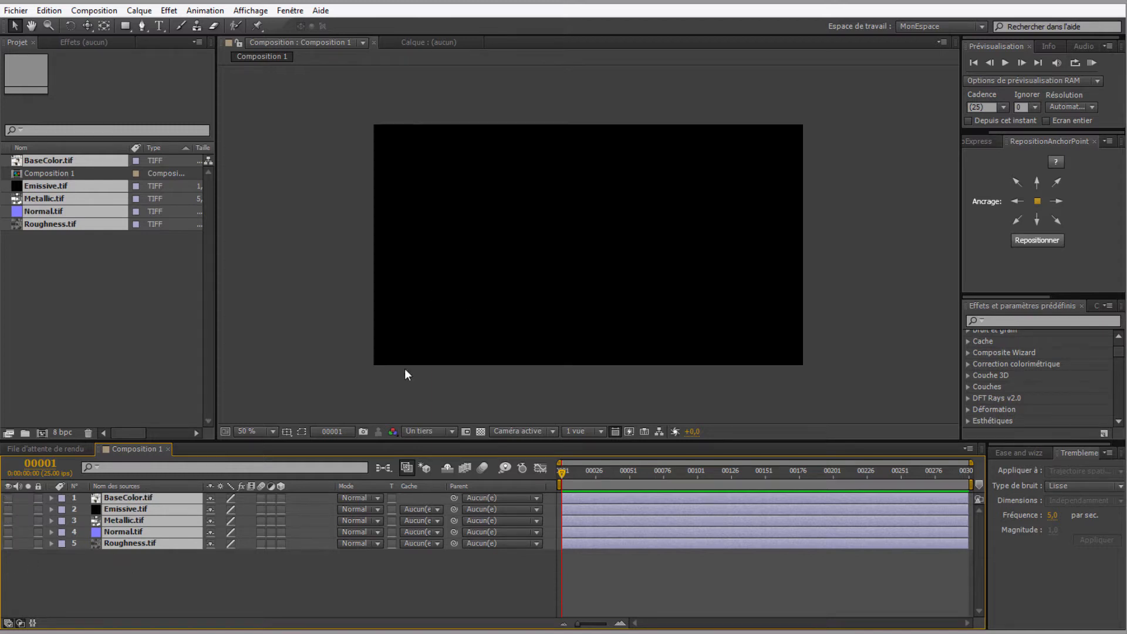
Create a composition-sized black solid layer named E3D
{"action": "left_click", "coordinate": [130, 578]}
{"action": "right_click", "coordinate": [58, 568]}
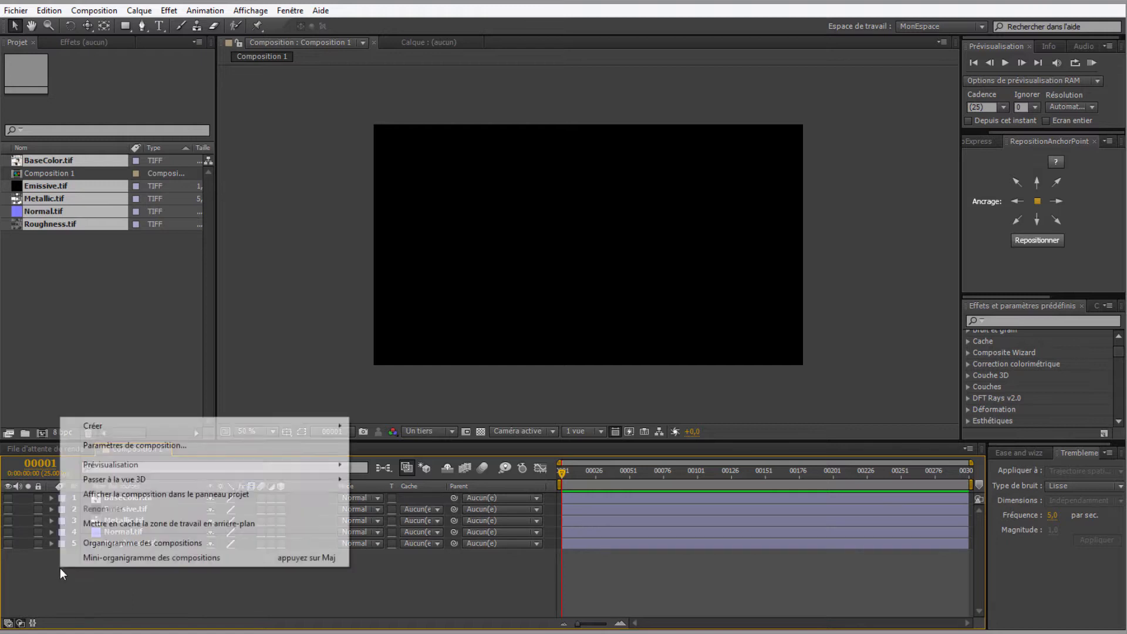
{"action": "mouse_move", "coordinate": [313, 425]}
{"action": "left_click", "coordinate": [378, 460]}
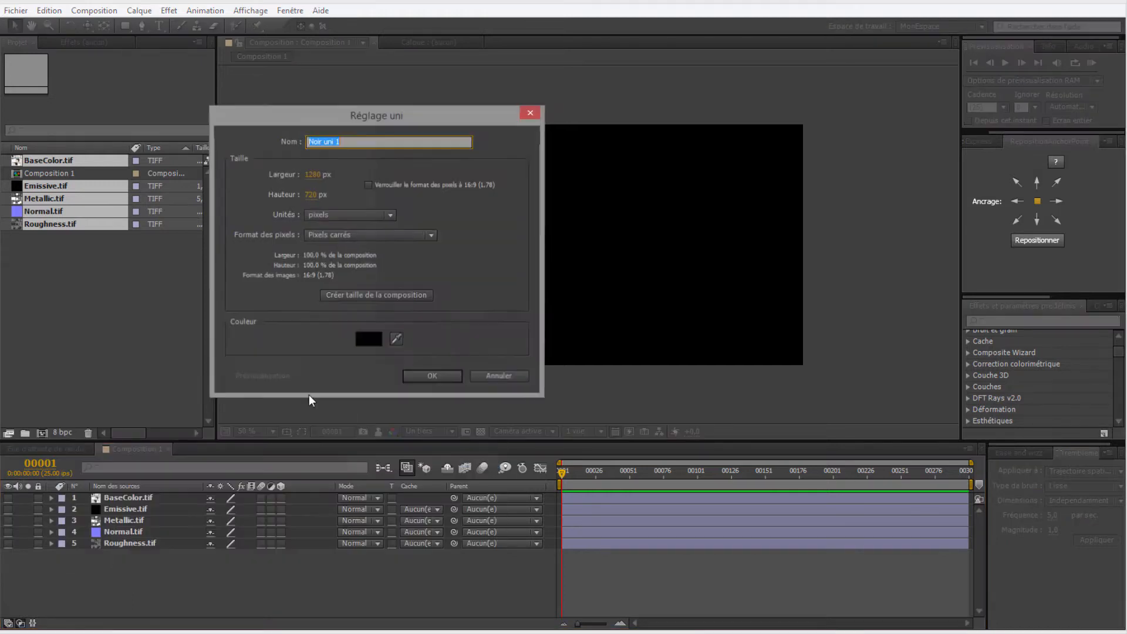
{"action": "type", "text": "E3D"}
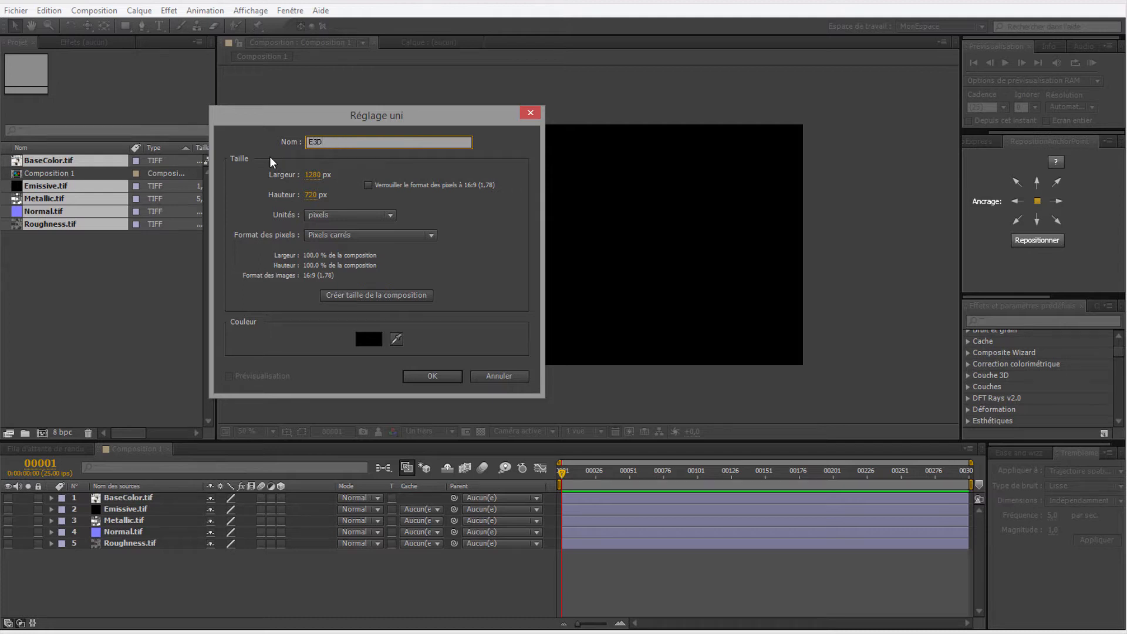
{"action": "left_click", "coordinate": [346, 297]}
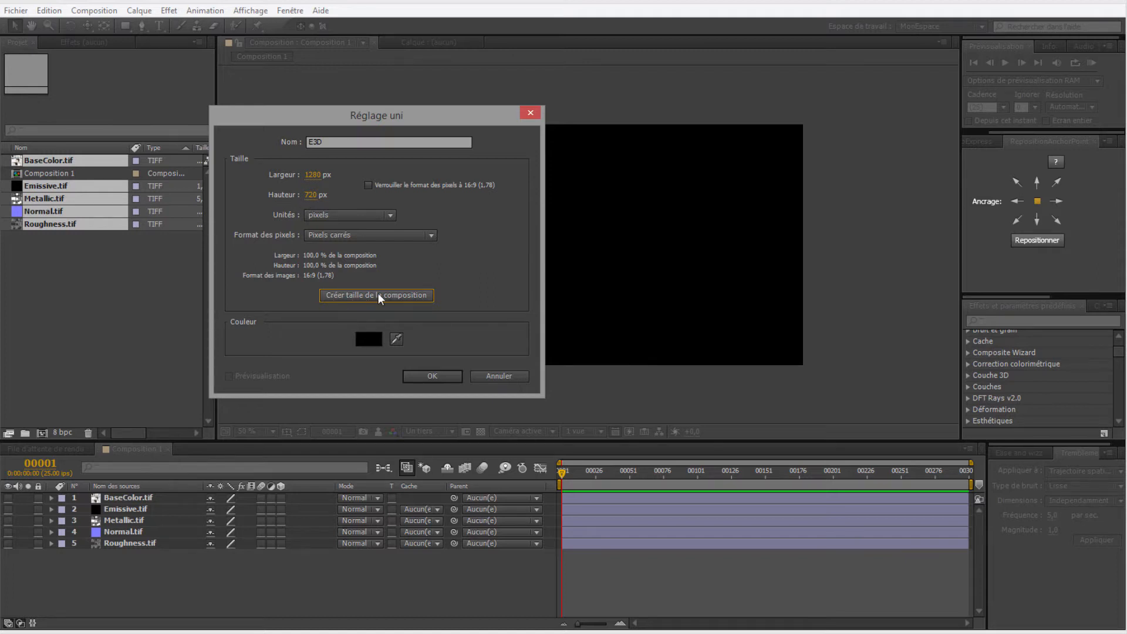
{"action": "left_click", "coordinate": [430, 374]}
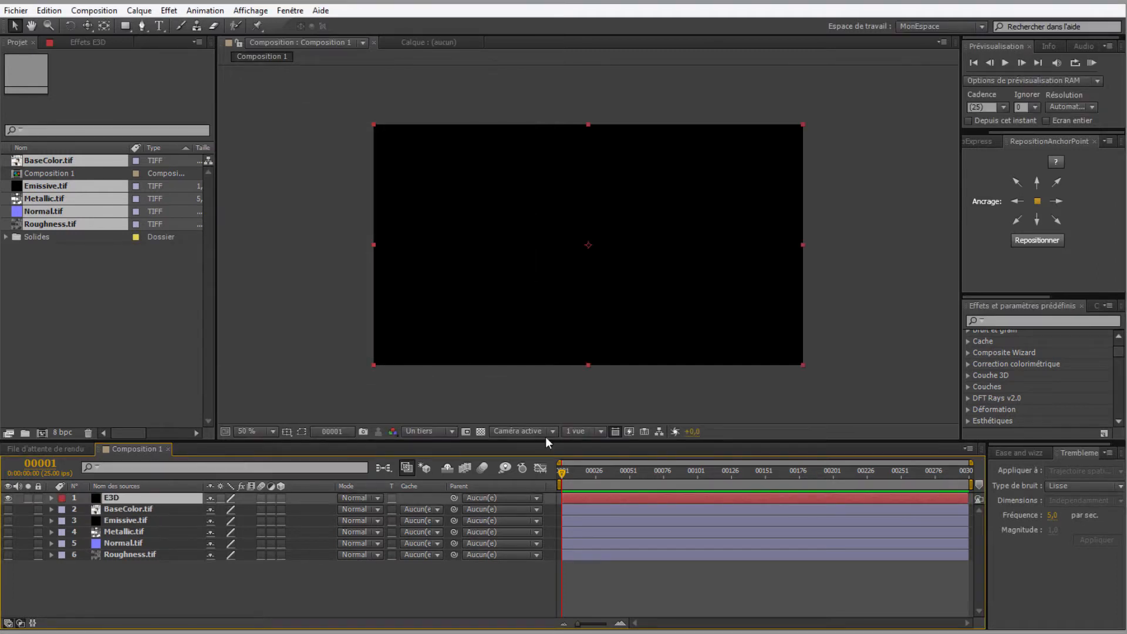
Find the Video Copilot Element effect and apply it to the E3D layer
{"action": "left_click", "coordinate": [1004, 320]}
{"action": "type", "text": "element"}
{"action": "left_click_drag", "start_coordinate": [1034, 342], "coordinate": [154, 497]}
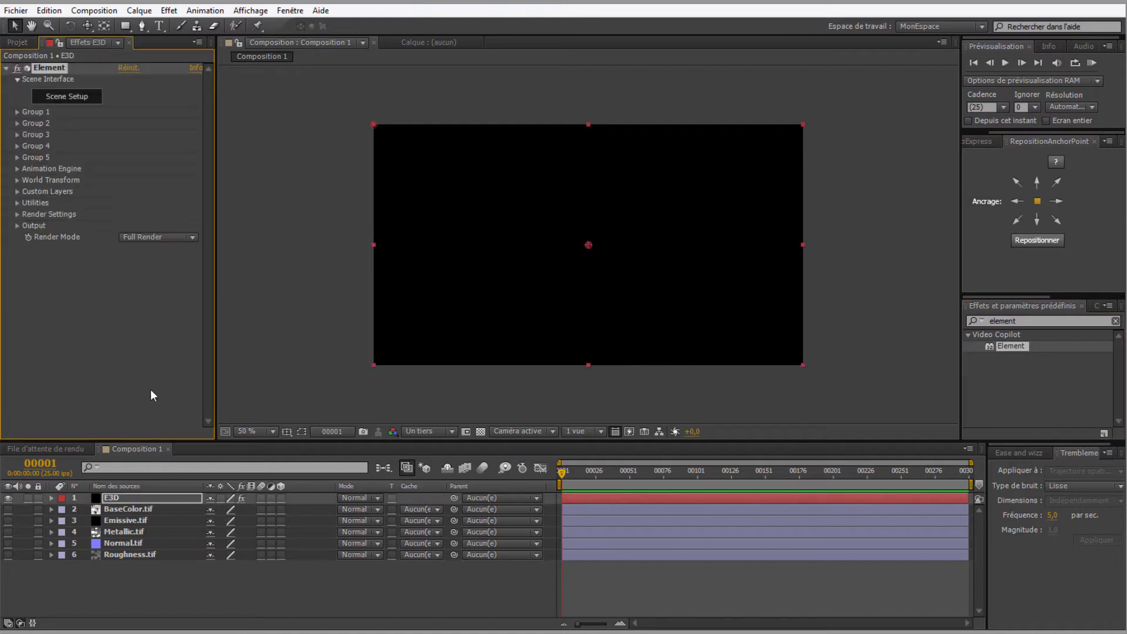
In Element's Custom Texture Maps, assign BaseColor.tif to Layer 1, Emissive.tif to Layer 2 and Metallic.tif to Layer 3
{"action": "left_click", "coordinate": [17, 192]}
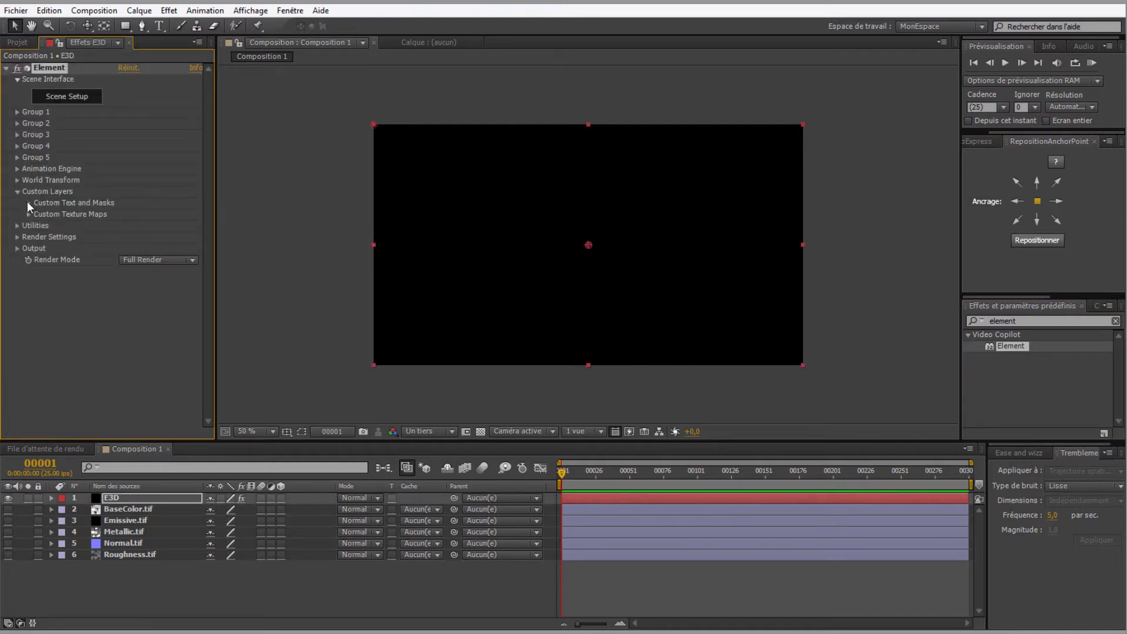
{"action": "left_click", "coordinate": [28, 215]}
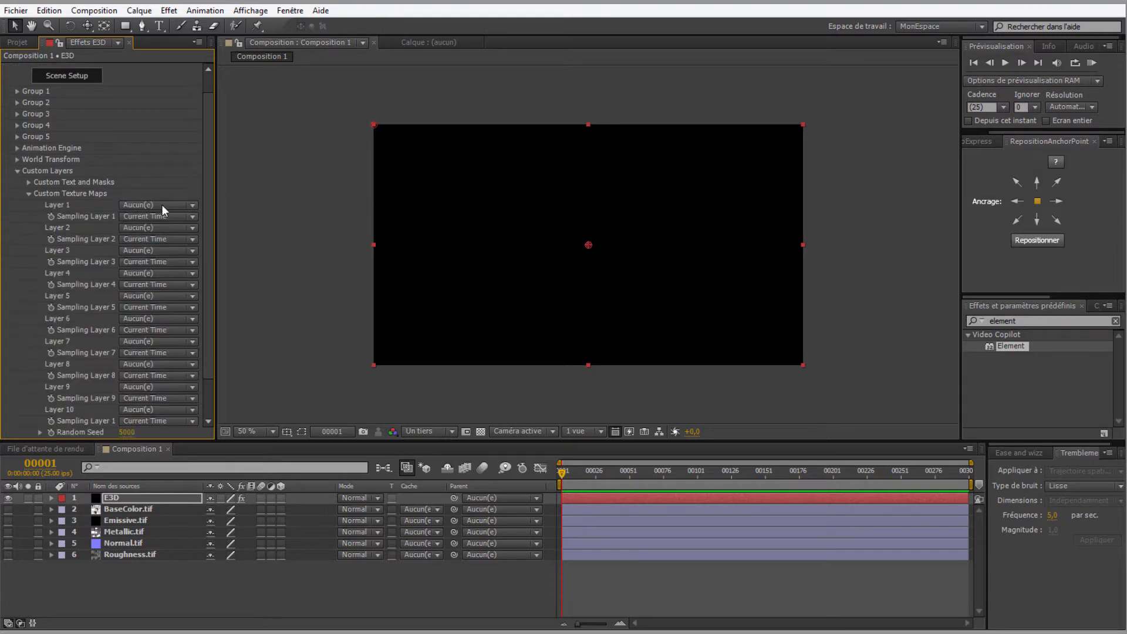
{"action": "left_click", "coordinate": [191, 205]}
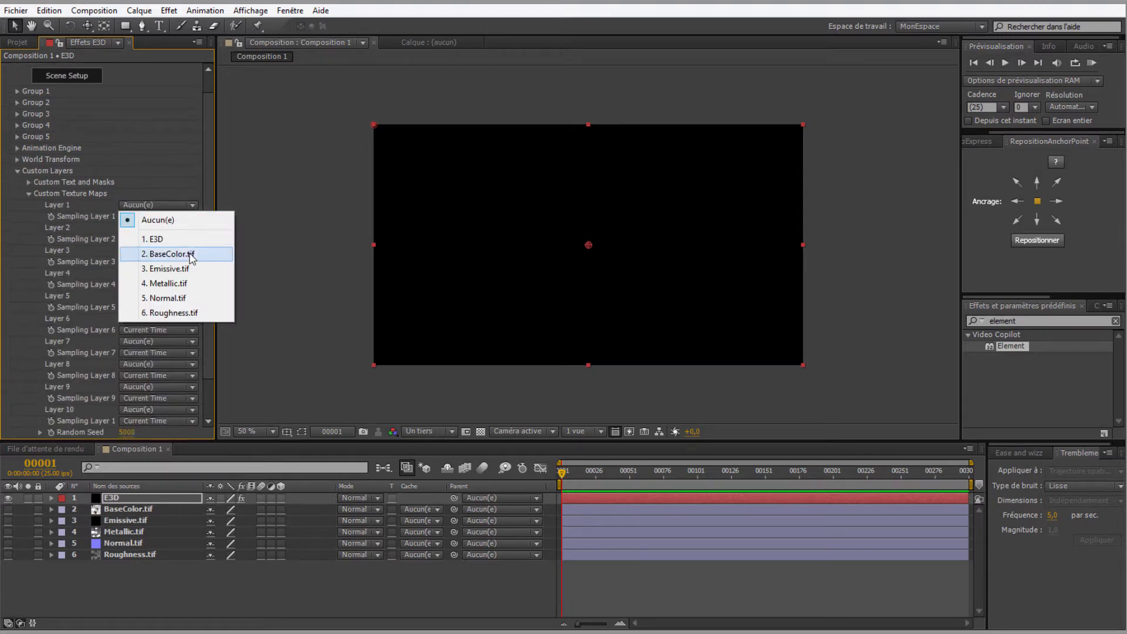
{"action": "left_click", "coordinate": [191, 254]}
{"action": "left_click", "coordinate": [192, 230]}
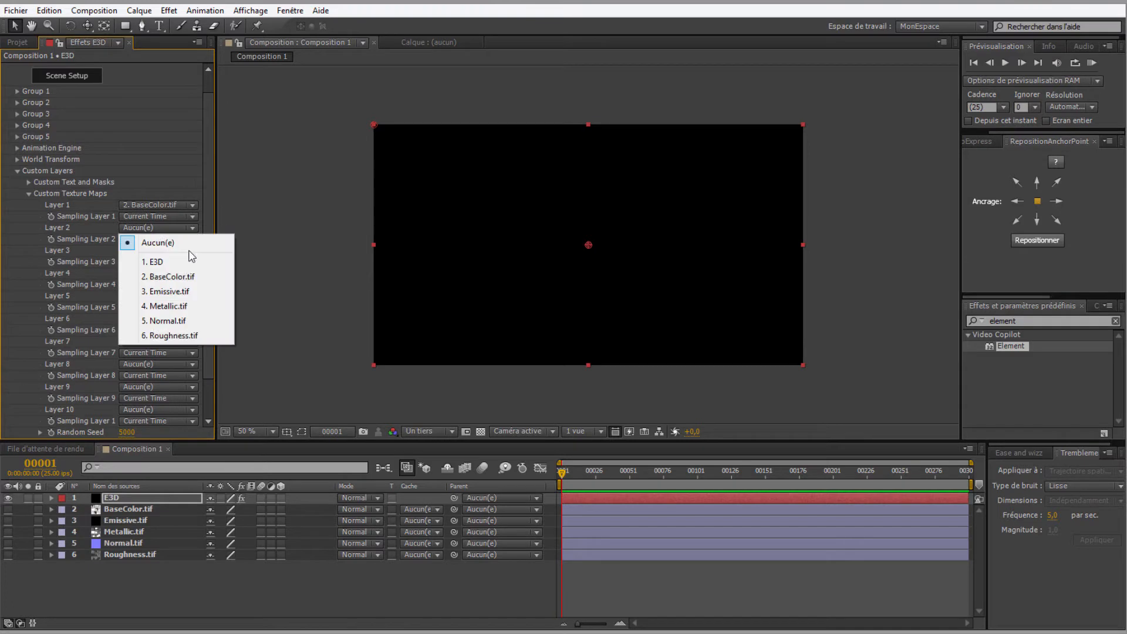
{"action": "left_click", "coordinate": [188, 292]}
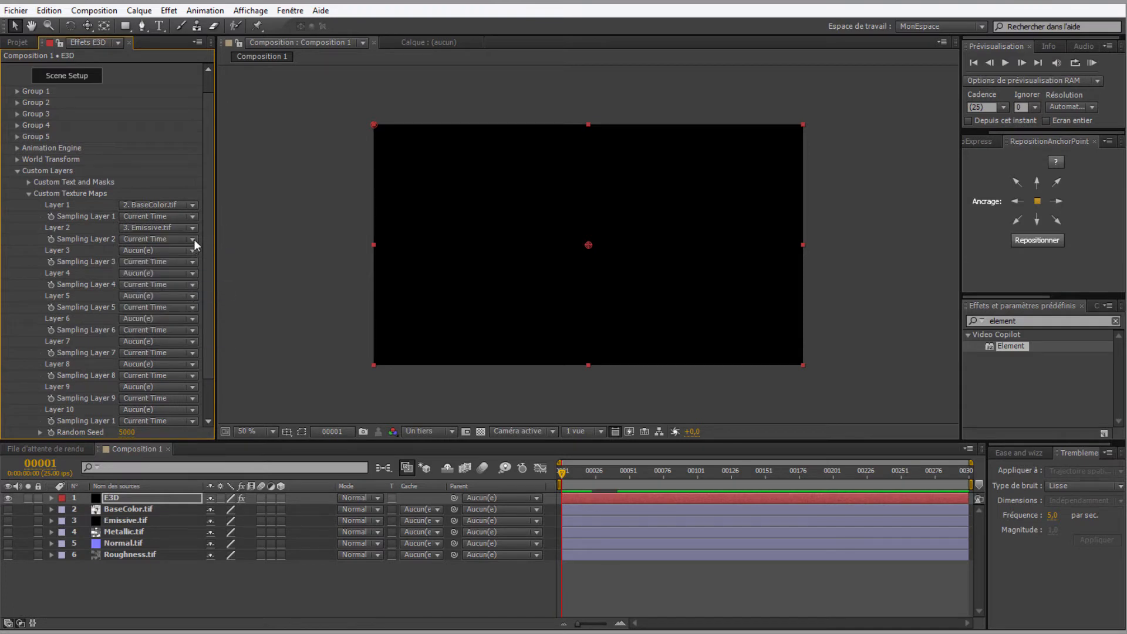
{"action": "left_click", "coordinate": [192, 252]}
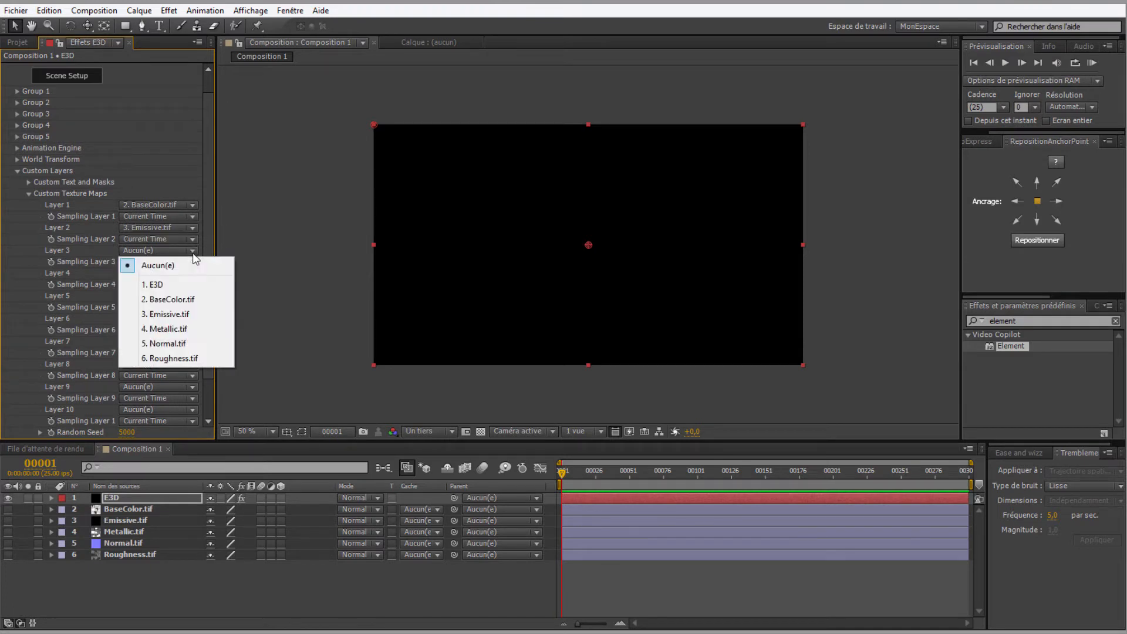
{"action": "left_click", "coordinate": [193, 327]}
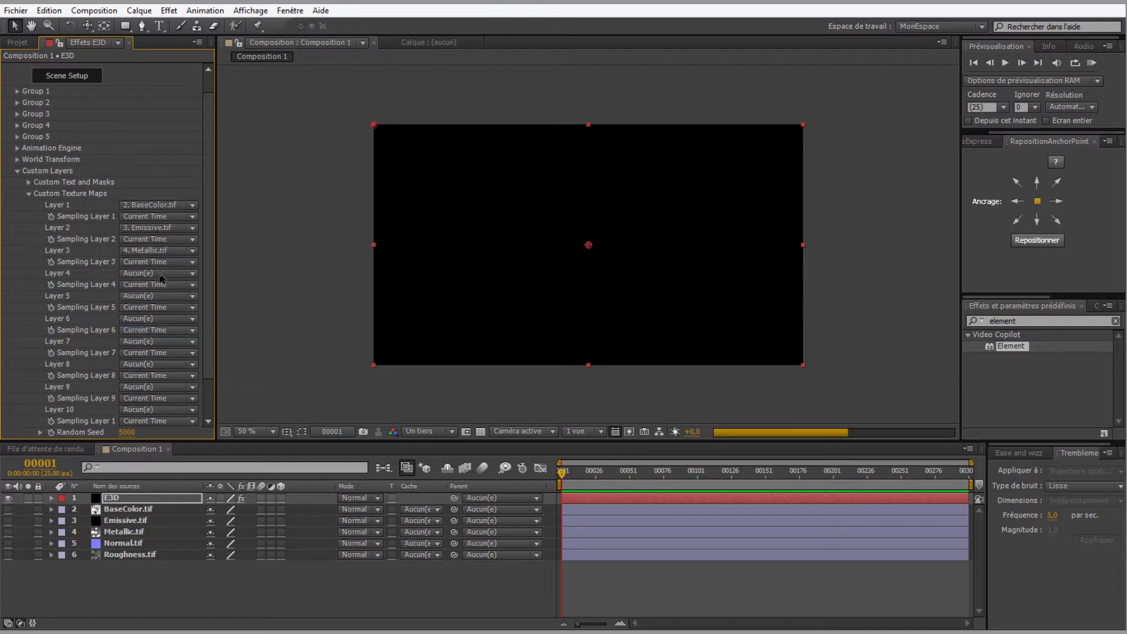
Assign Normal.tif to Layer 4 and Roughness.tif to Layer 5 of the custom texture maps, then collapse that group
{"action": "left_click", "coordinate": [192, 273]}
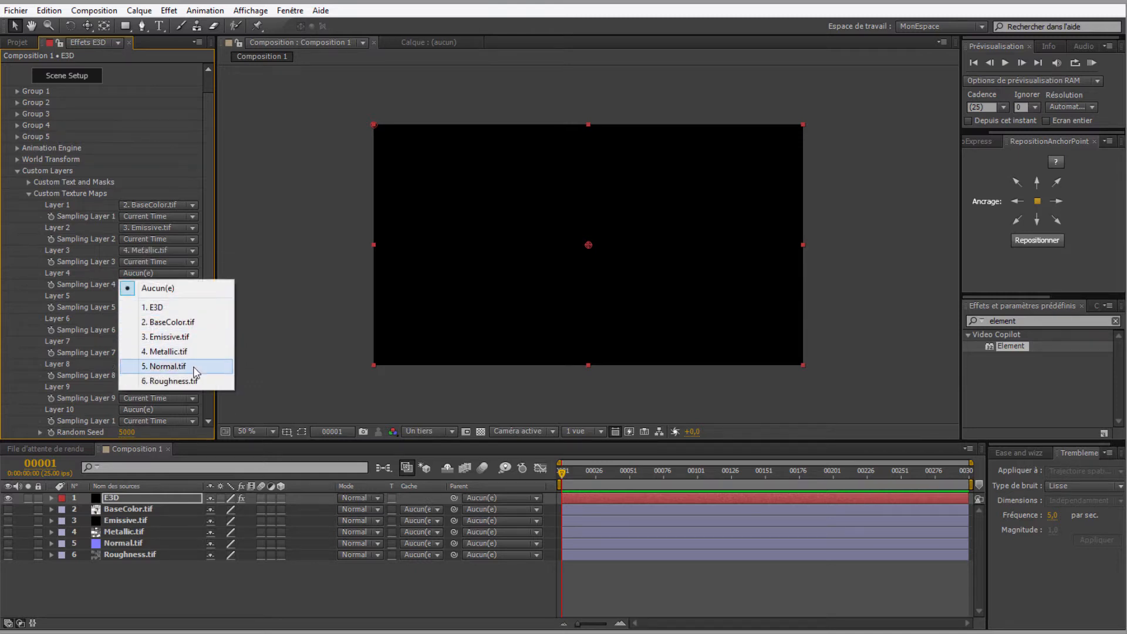
{"action": "left_click", "coordinate": [173, 367]}
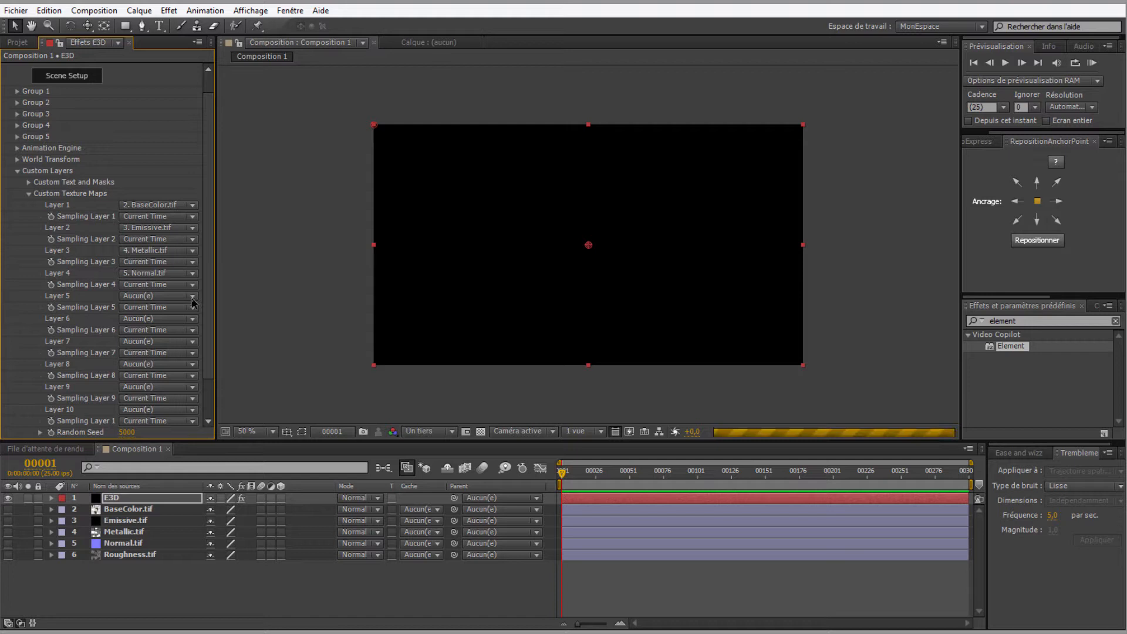
{"action": "left_click", "coordinate": [192, 297]}
{"action": "left_click", "coordinate": [186, 406]}
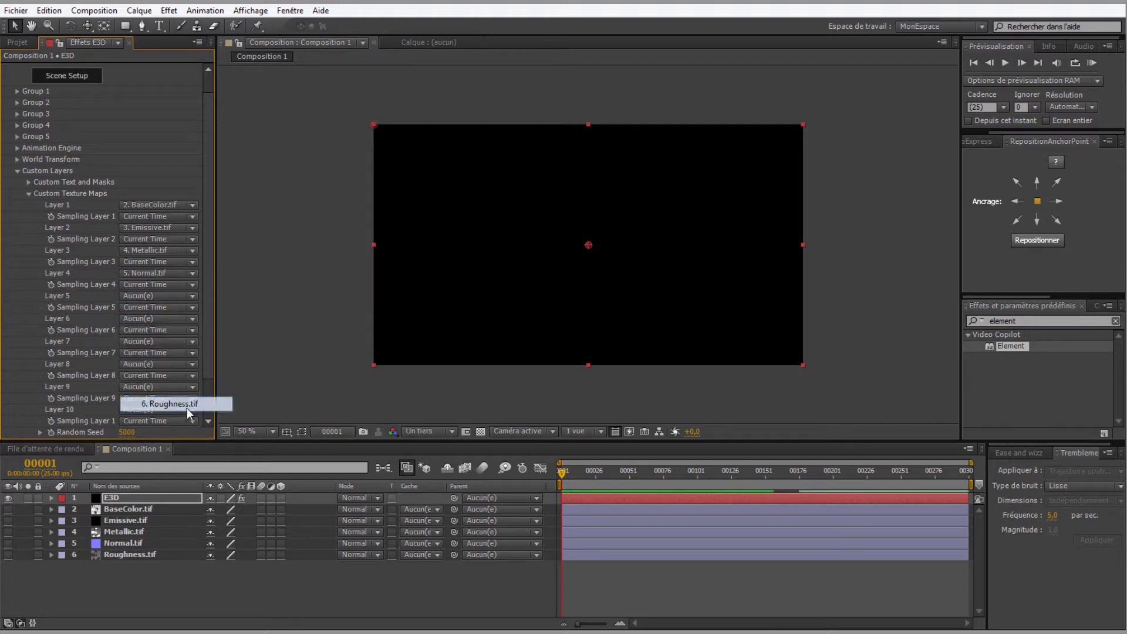
{"action": "left_click", "coordinate": [27, 193]}
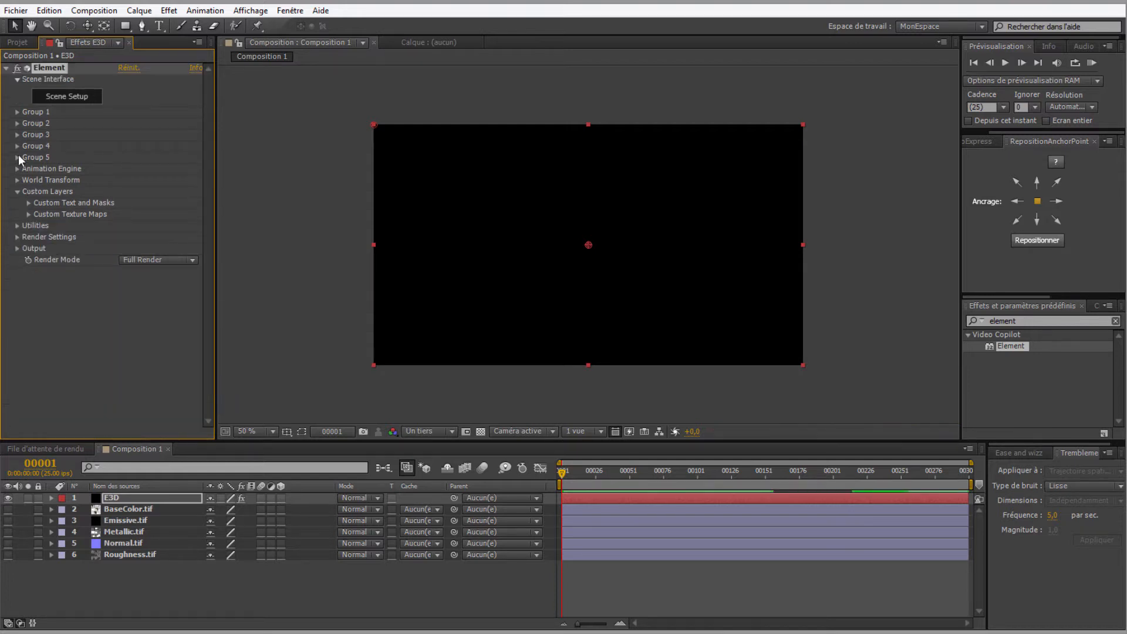
Open Element's Scene Setup and import Lumière.obj with From Model alignment and Use Auto-Normals enabled
{"action": "left_click", "coordinate": [60, 100]}
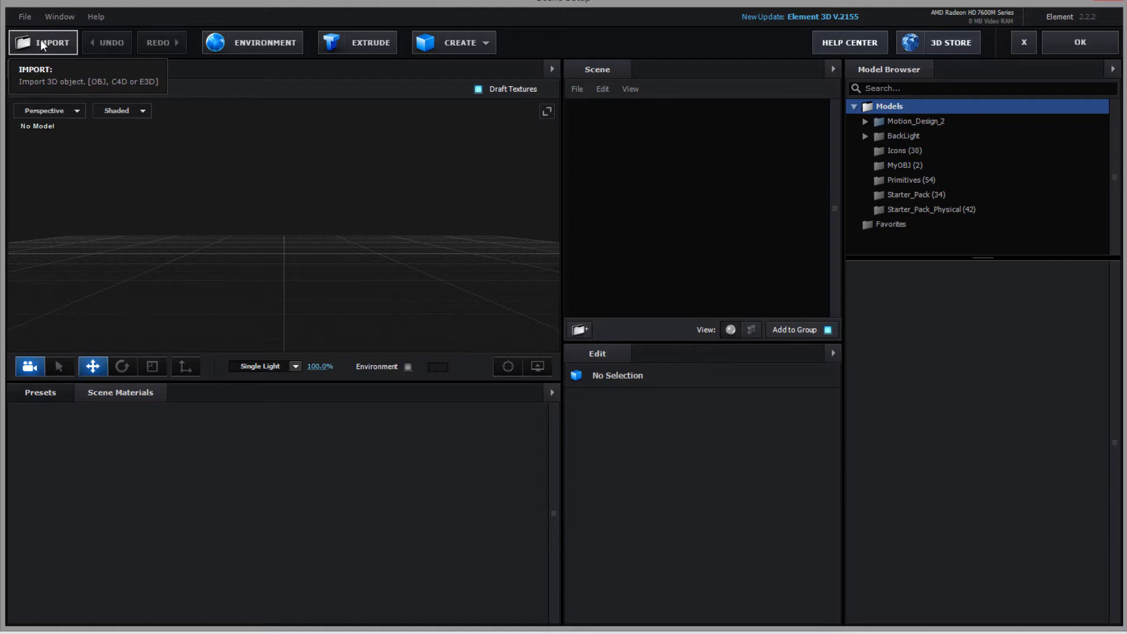
{"action": "left_click", "coordinate": [45, 42]}
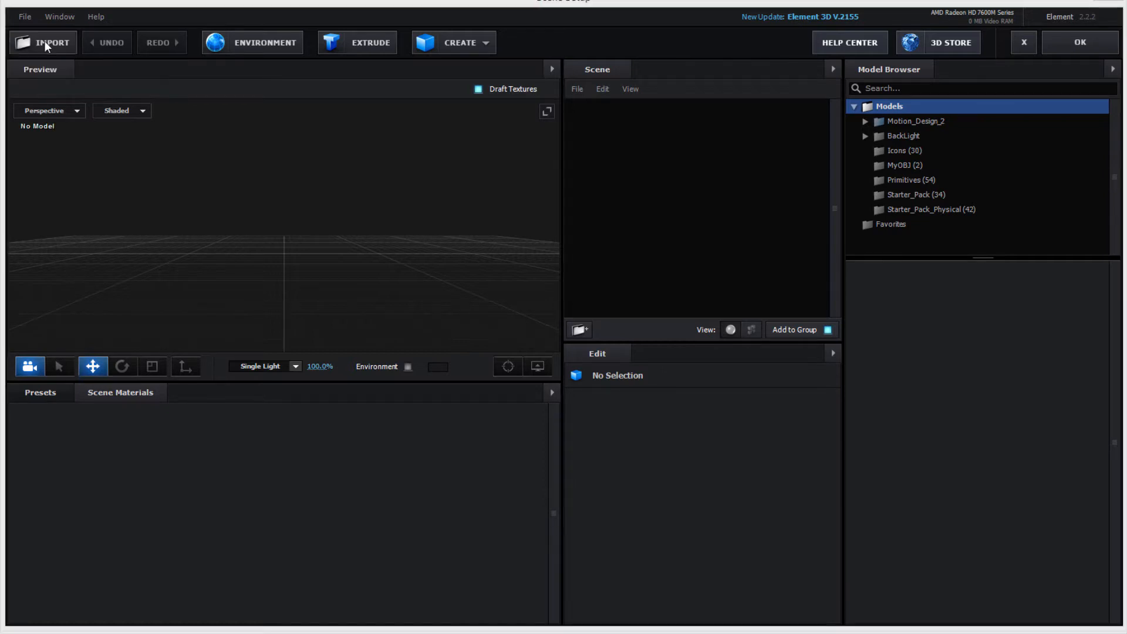
{"action": "left_click", "coordinate": [151, 172]}
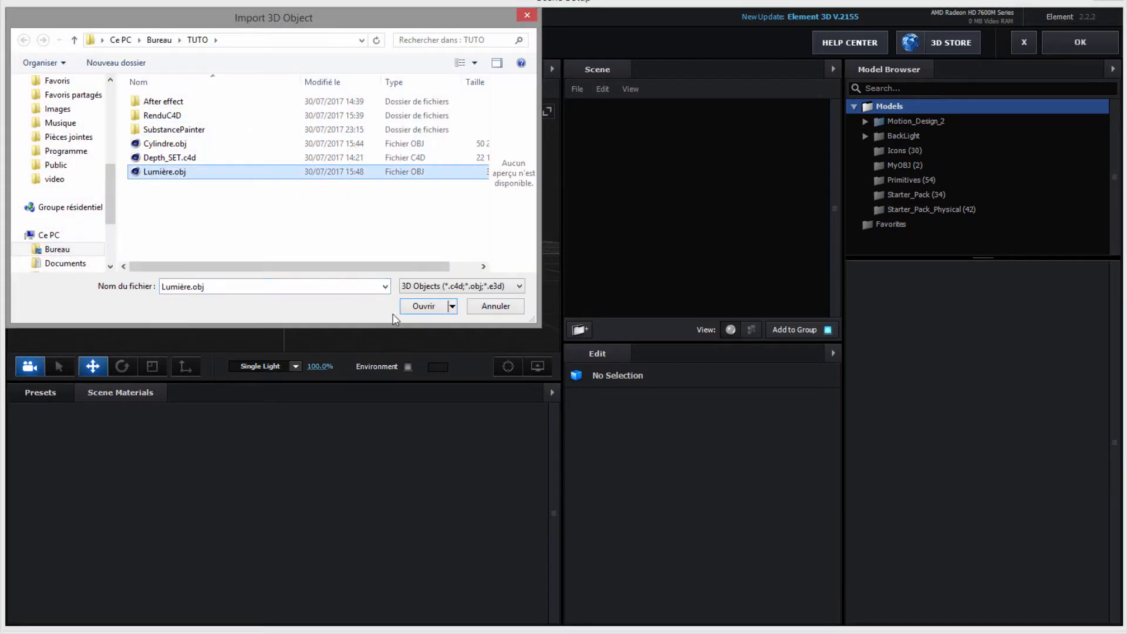
{"action": "left_click", "coordinate": [420, 308]}
{"action": "left_click", "coordinate": [614, 364]}
{"action": "left_click", "coordinate": [610, 382]}
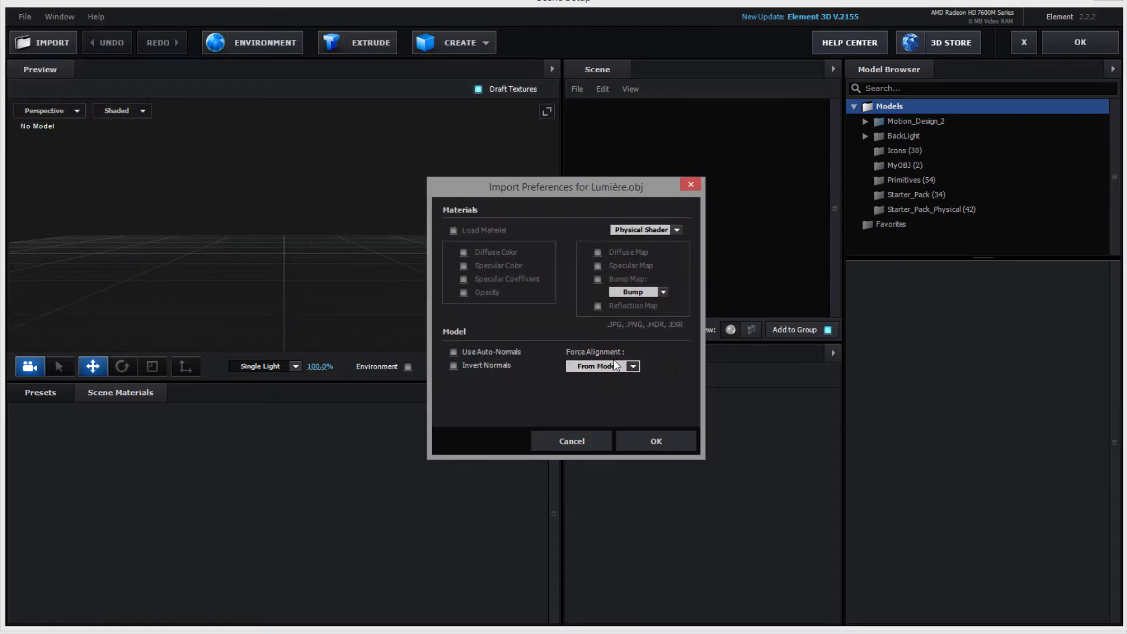
{"action": "left_click", "coordinate": [454, 352]}
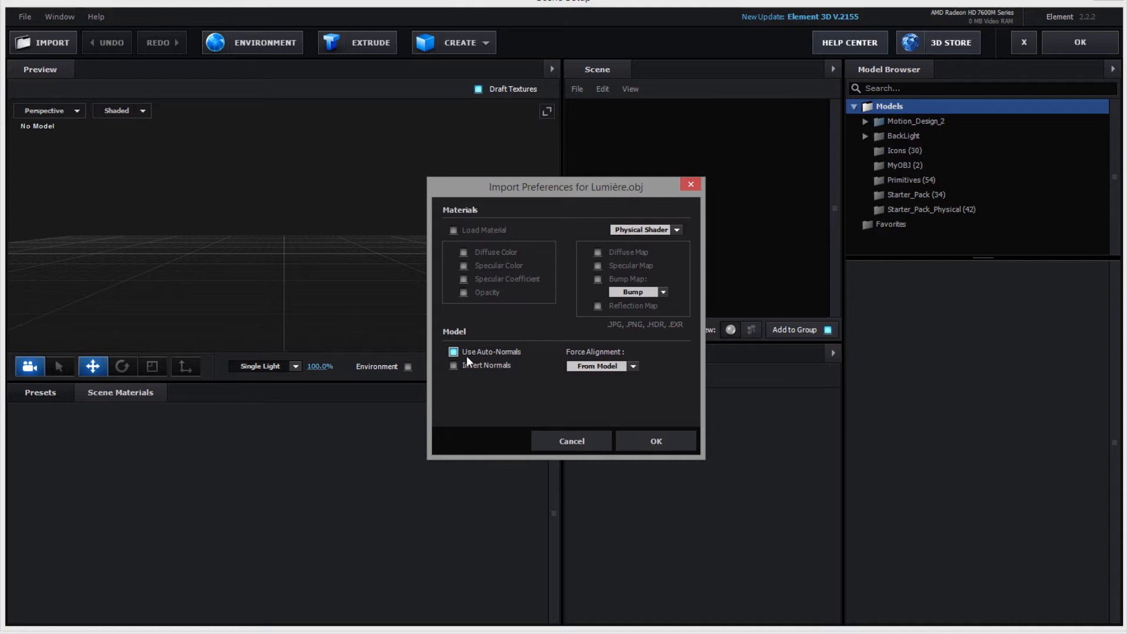
{"action": "left_click", "coordinate": [649, 442]}
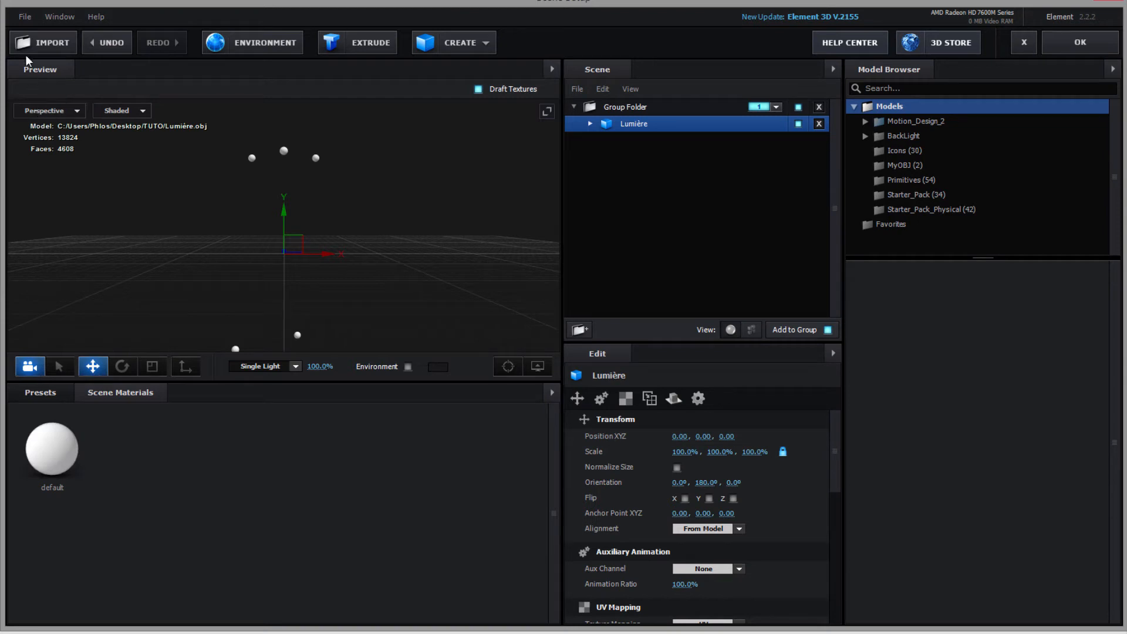
Rename the Lumière object's default material as Mat Lumiere
{"action": "left_click", "coordinate": [48, 488]}
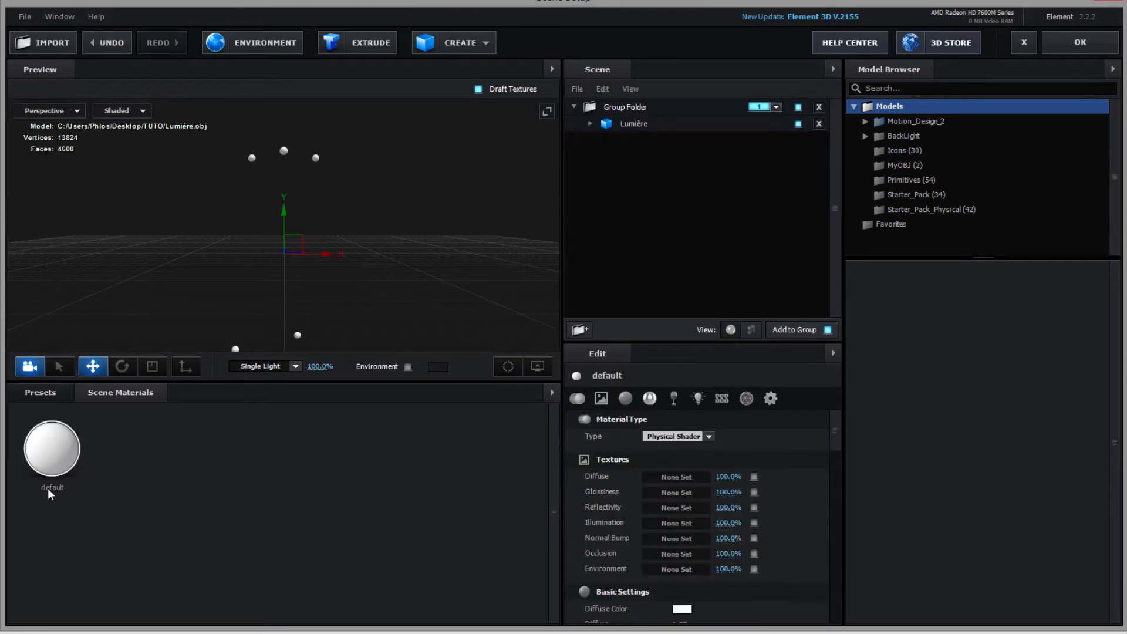
{"action": "left_click", "coordinate": [594, 126]}
{"action": "double_click", "coordinate": [650, 147]}
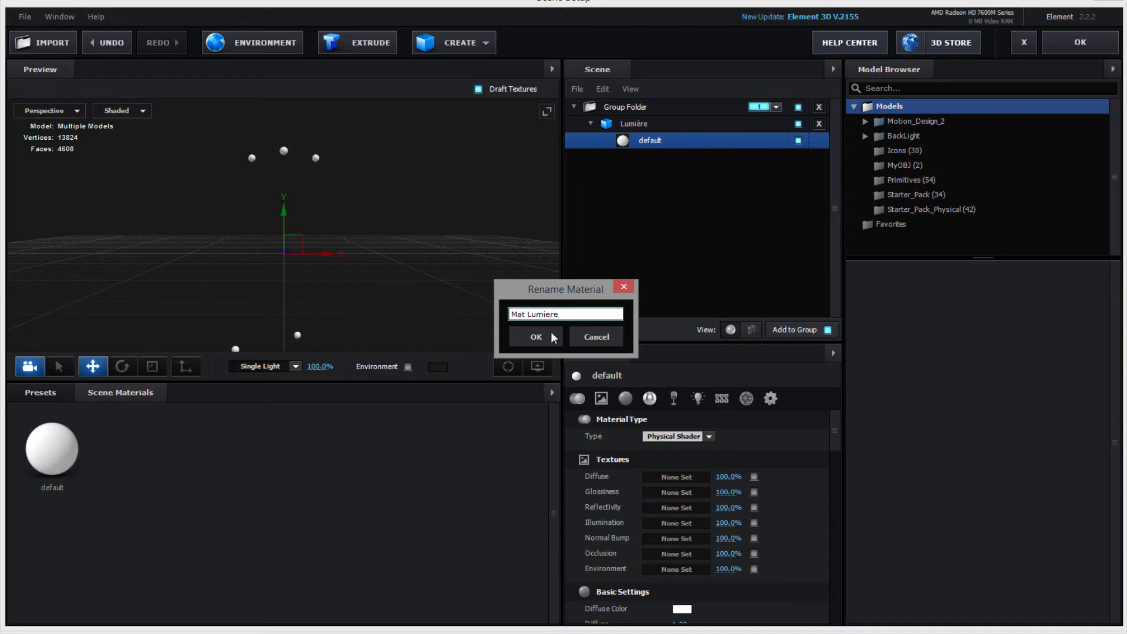
{"action": "left_click", "coordinate": [524, 339]}
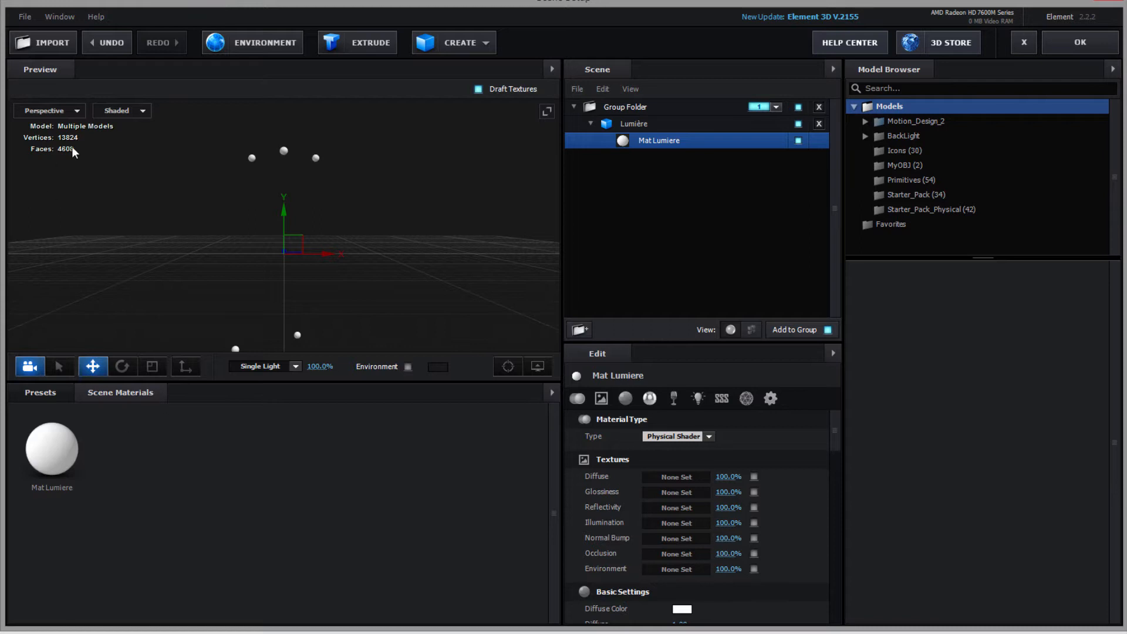
Import Cylindre.obj into the scene with Force Alignment set to From Model
{"action": "left_click", "coordinate": [44, 43]}
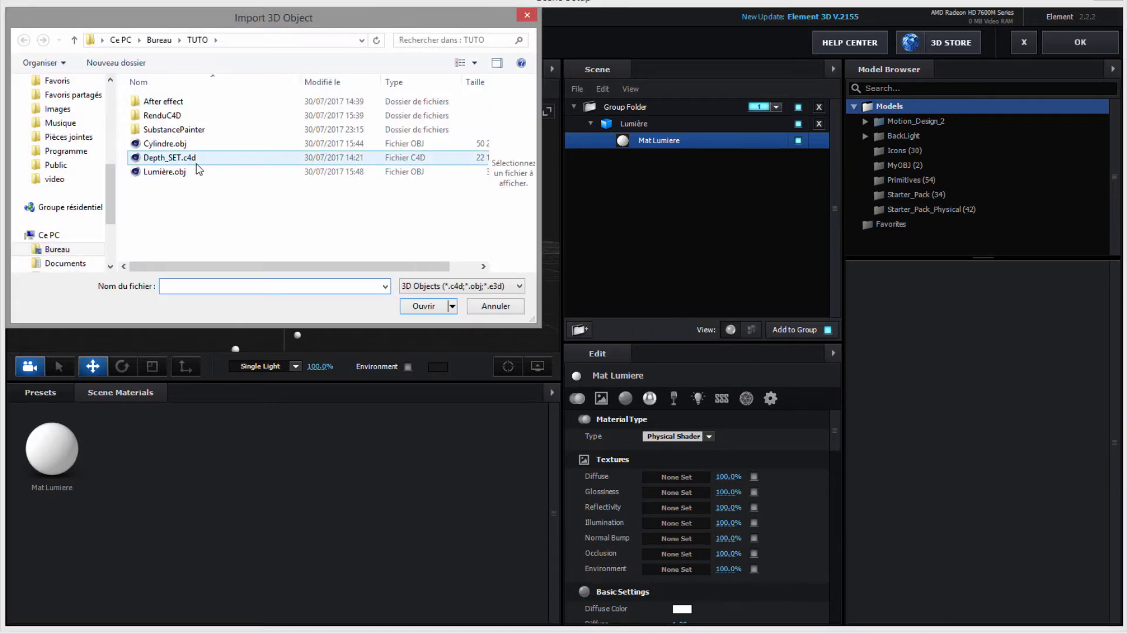
{"action": "left_click", "coordinate": [176, 143]}
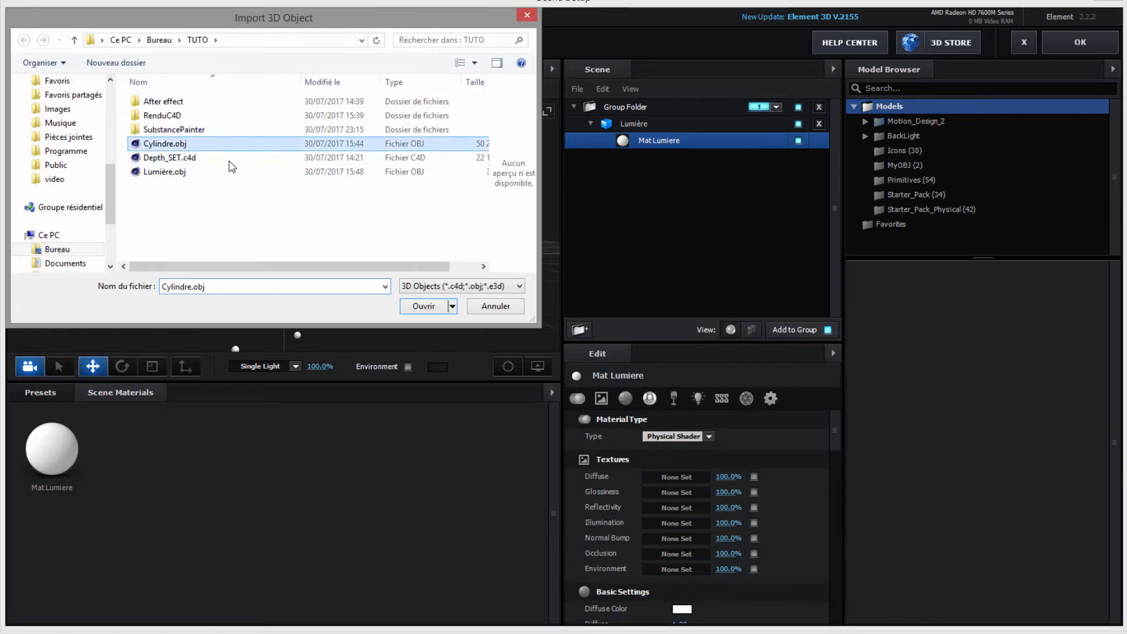
{"action": "left_click", "coordinate": [433, 309]}
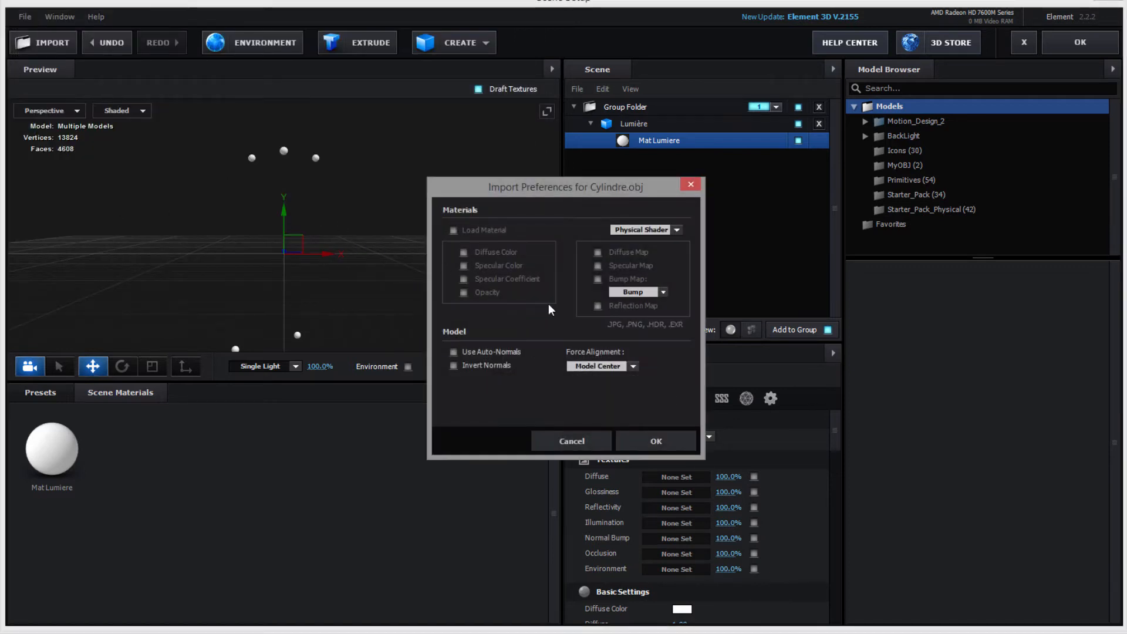
{"action": "left_click", "coordinate": [600, 366]}
{"action": "left_click", "coordinate": [597, 374]}
{"action": "left_click", "coordinate": [633, 366]}
{"action": "left_click", "coordinate": [629, 368]}
{"action": "left_click", "coordinate": [629, 370]}
{"action": "left_click", "coordinate": [633, 366]}
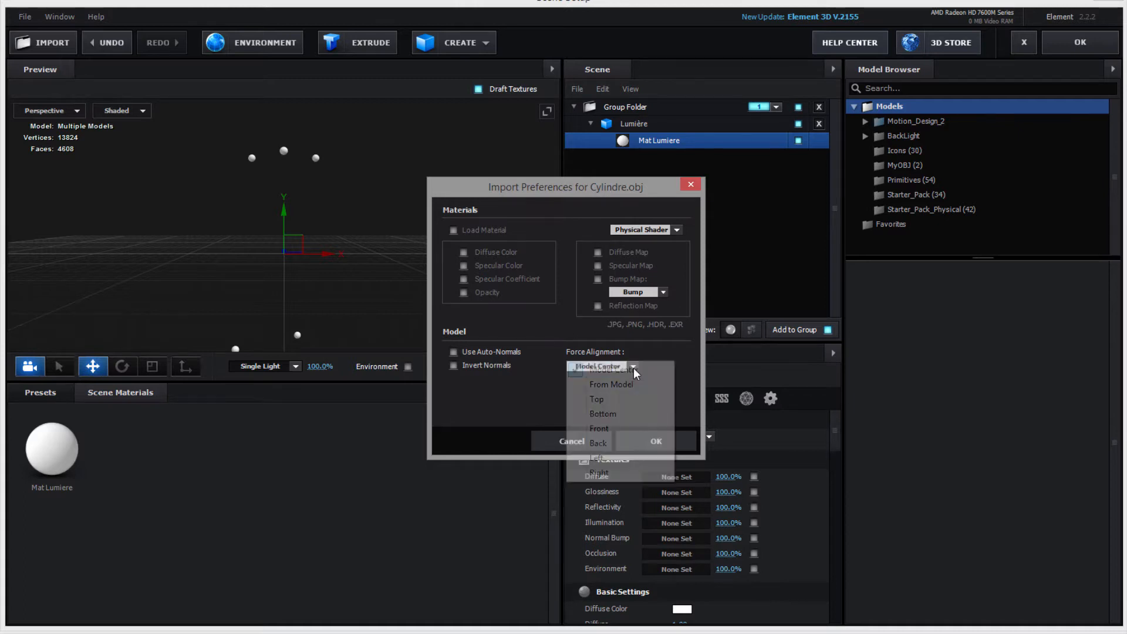
{"action": "left_click", "coordinate": [626, 384]}
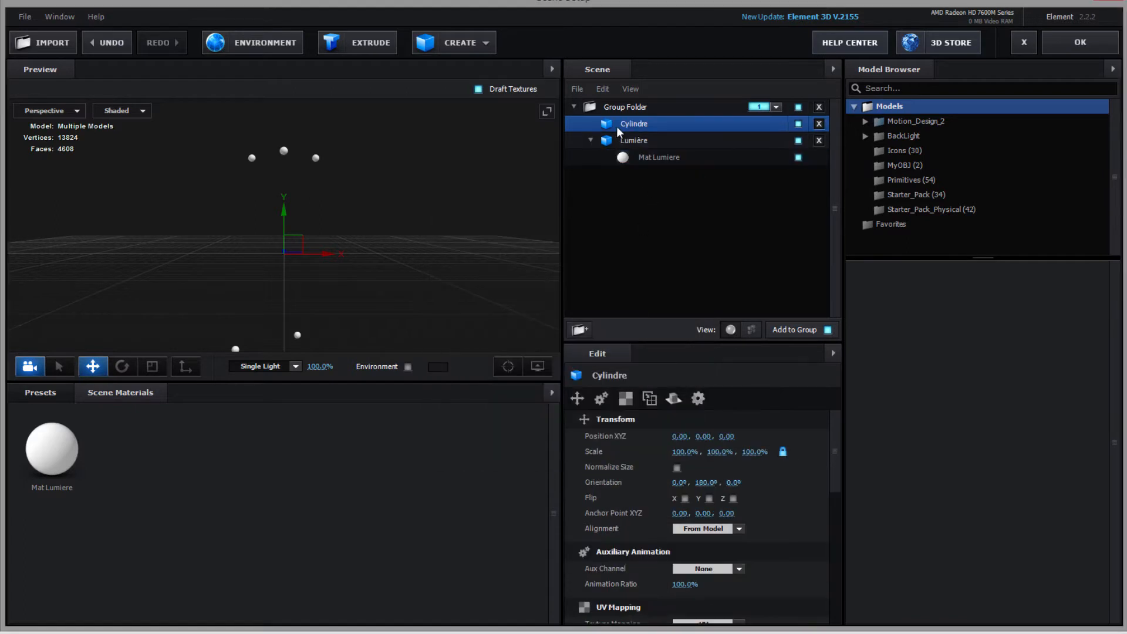
Collapse both objects in the scene, enable Optimize Mesh for Cylindre and check the model in the preview
{"action": "left_click", "coordinate": [591, 126]}
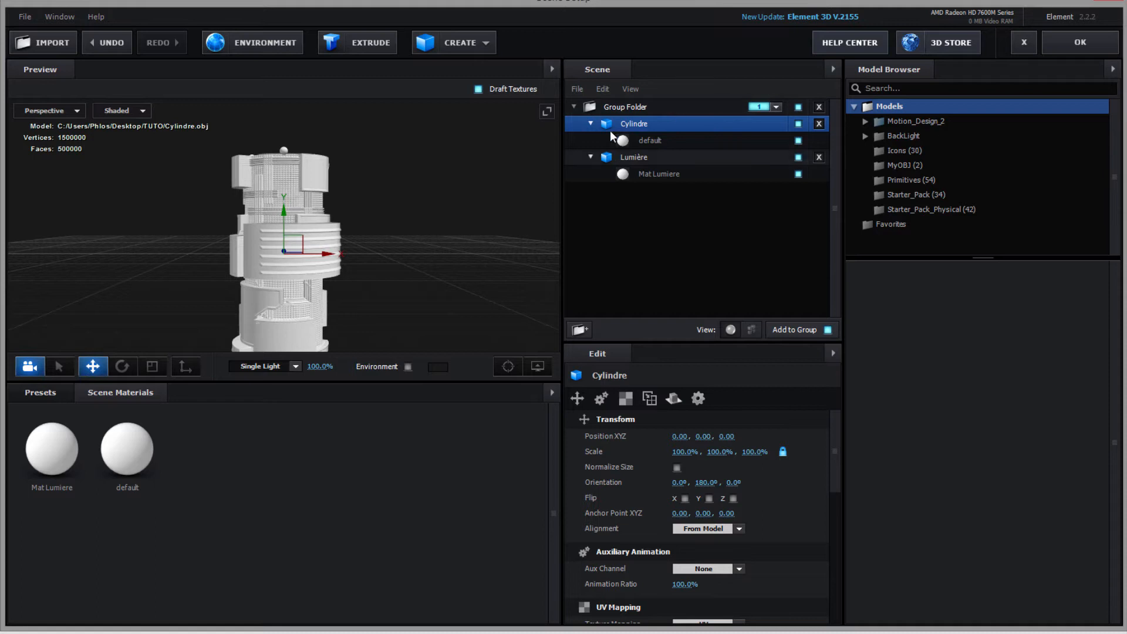
{"action": "left_click", "coordinate": [591, 125]}
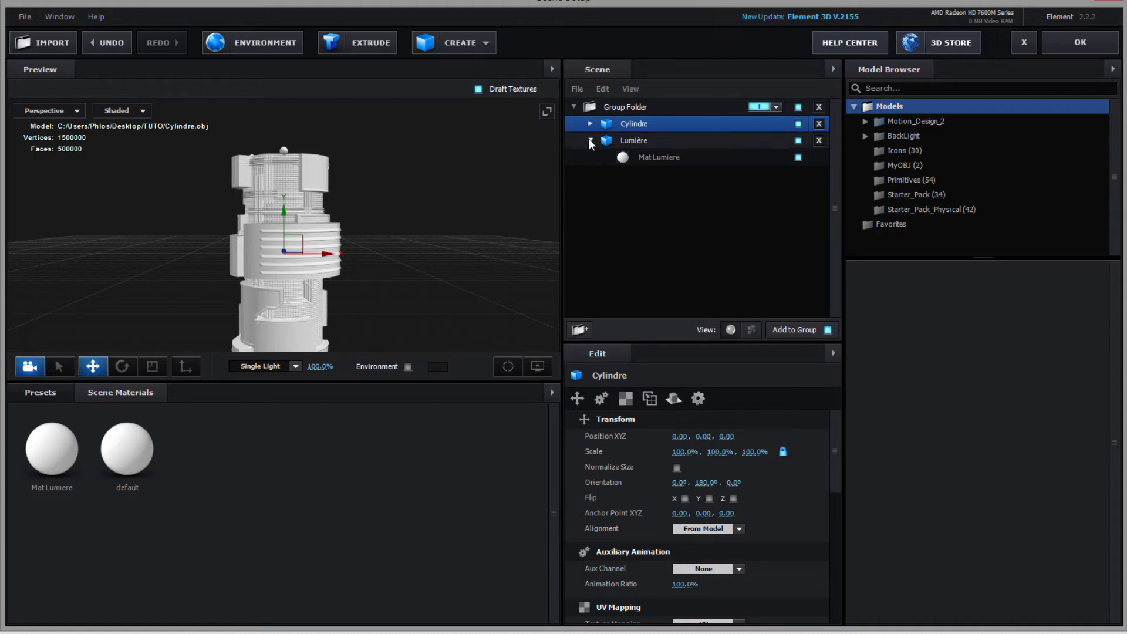
{"action": "left_click", "coordinate": [589, 139]}
{"action": "left_click", "coordinate": [633, 123]}
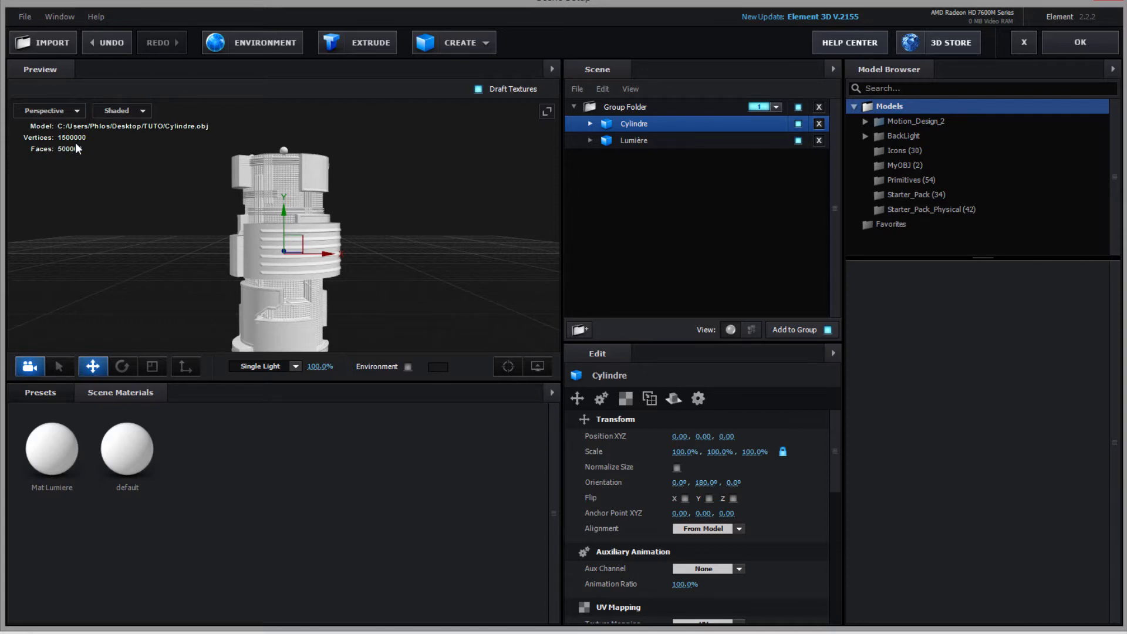
{"action": "left_click_drag", "start_coordinate": [833, 470], "coordinate": [811, 557]}
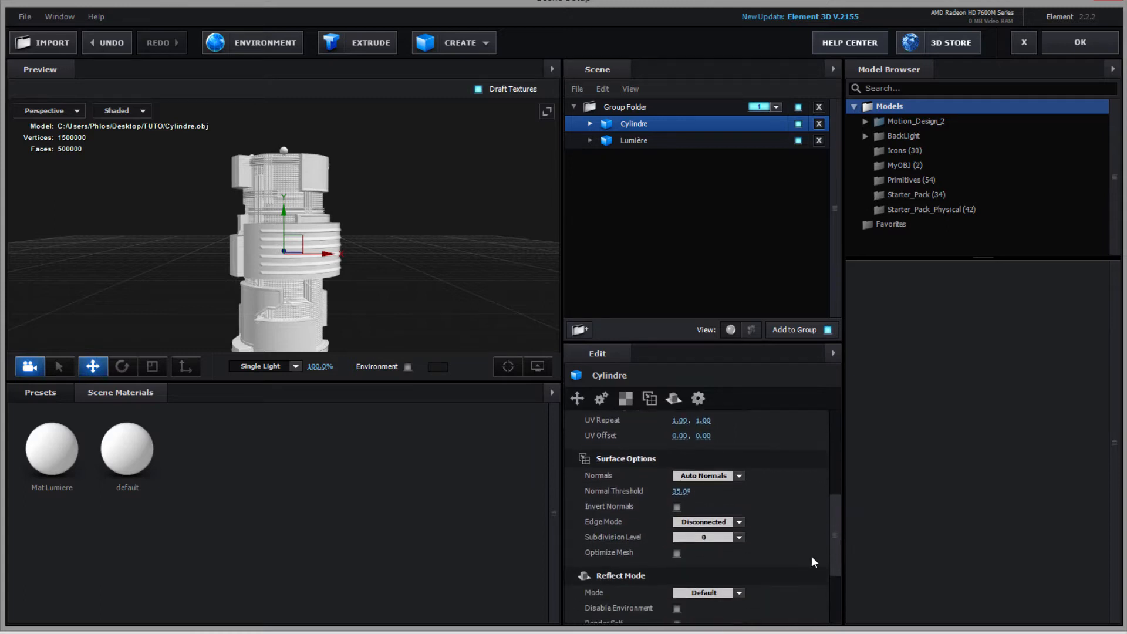
{"action": "left_click", "coordinate": [677, 554]}
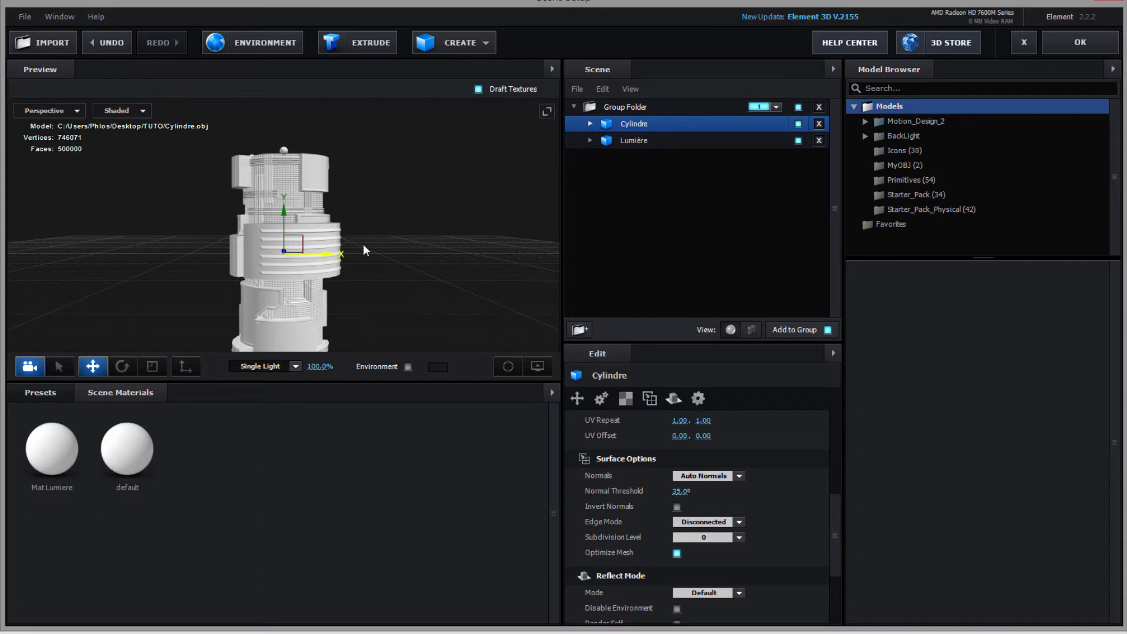
{"action": "scroll", "coordinate": [263, 206], "scroll_direction": "up", "scroll_amount": 5}
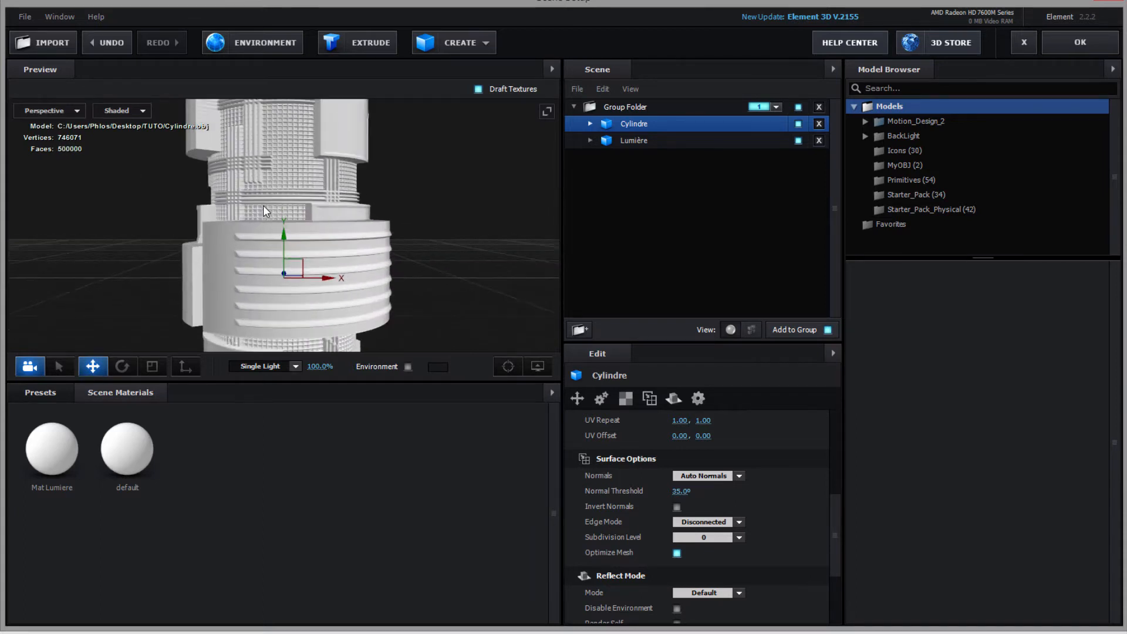
{"action": "scroll", "coordinate": [263, 206], "scroll_direction": "down", "scroll_amount": 4}
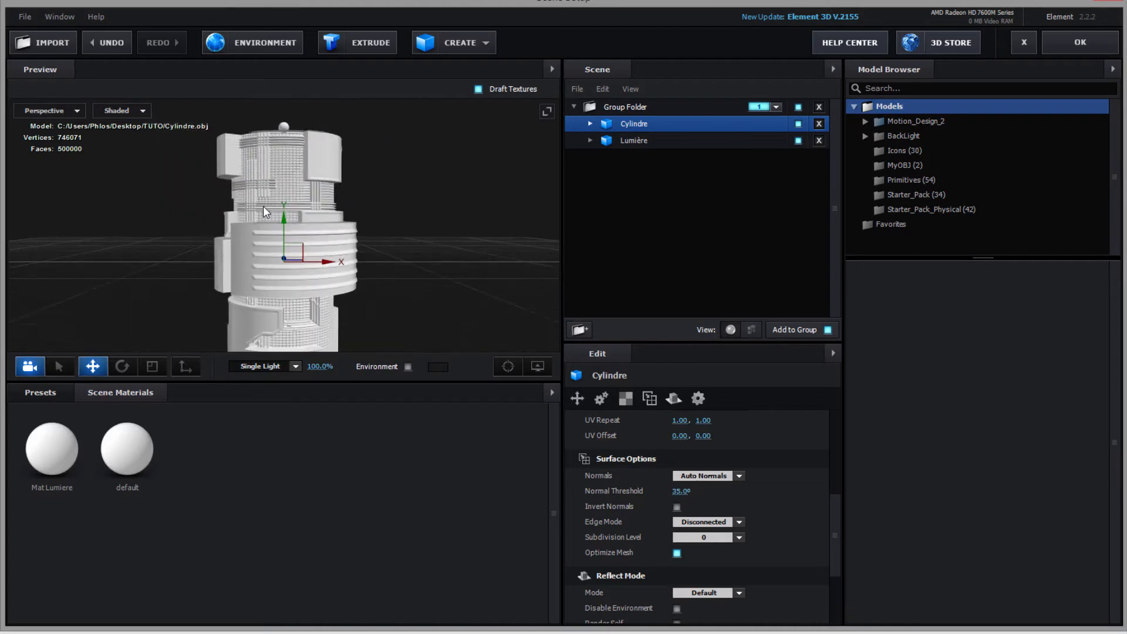
{"action": "scroll", "coordinate": [263, 206], "scroll_direction": "down", "scroll_amount": 3}
{"action": "scroll", "coordinate": [263, 206], "scroll_direction": "up", "scroll_amount": 3}
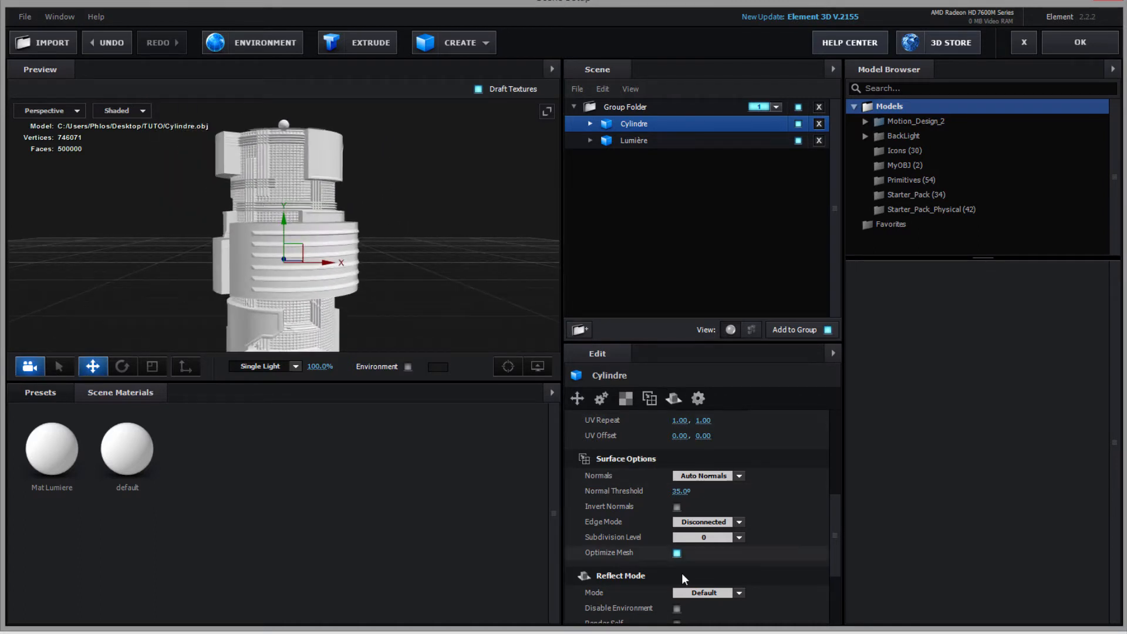
{"action": "left_click_drag", "start_coordinate": [444, 267], "coordinate": [450, 228]}
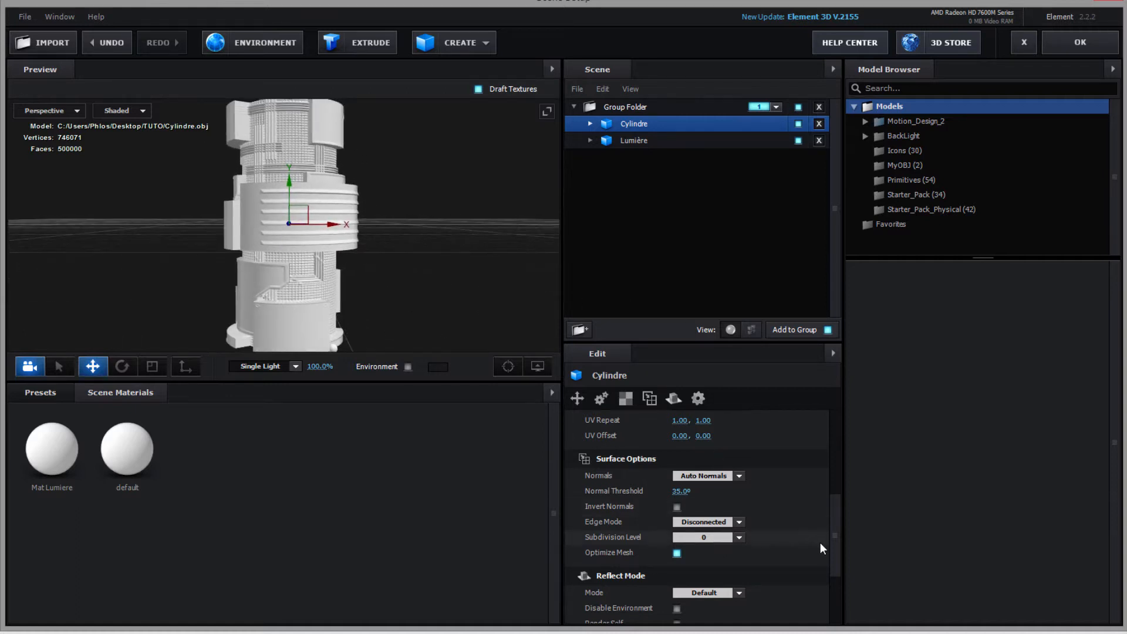
{"action": "left_click_drag", "start_coordinate": [835, 547], "coordinate": [833, 600]}
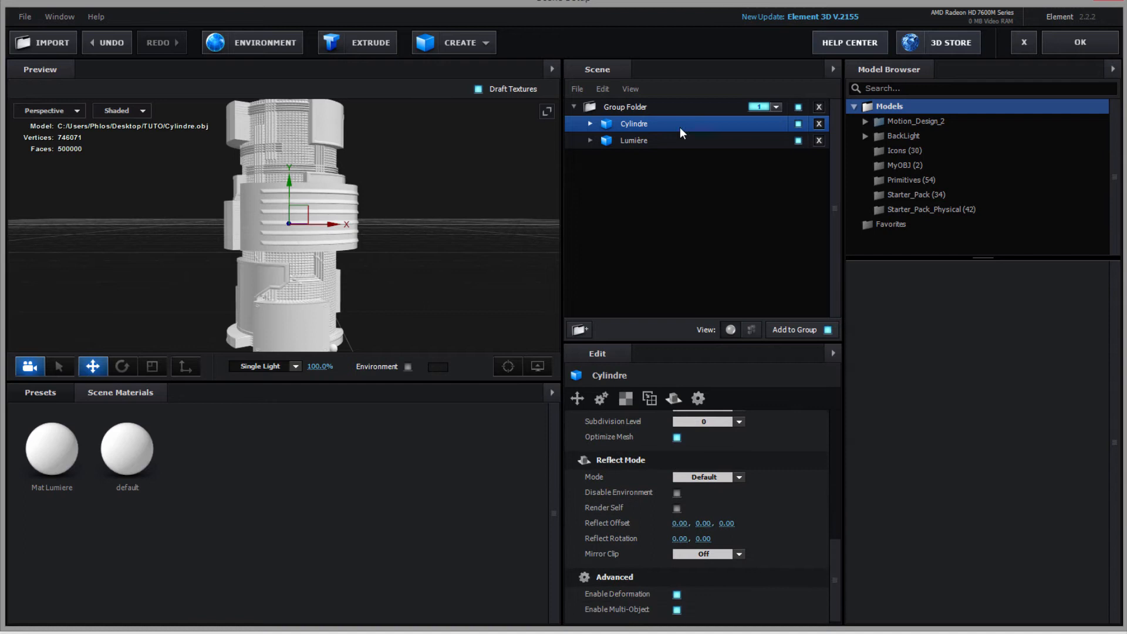
Assign Custom Layer 1 (BaseColor.tif) to the Diffuse channel of Cylindre's default material
{"action": "left_click", "coordinate": [590, 124]}
{"action": "left_click", "coordinate": [651, 142]}
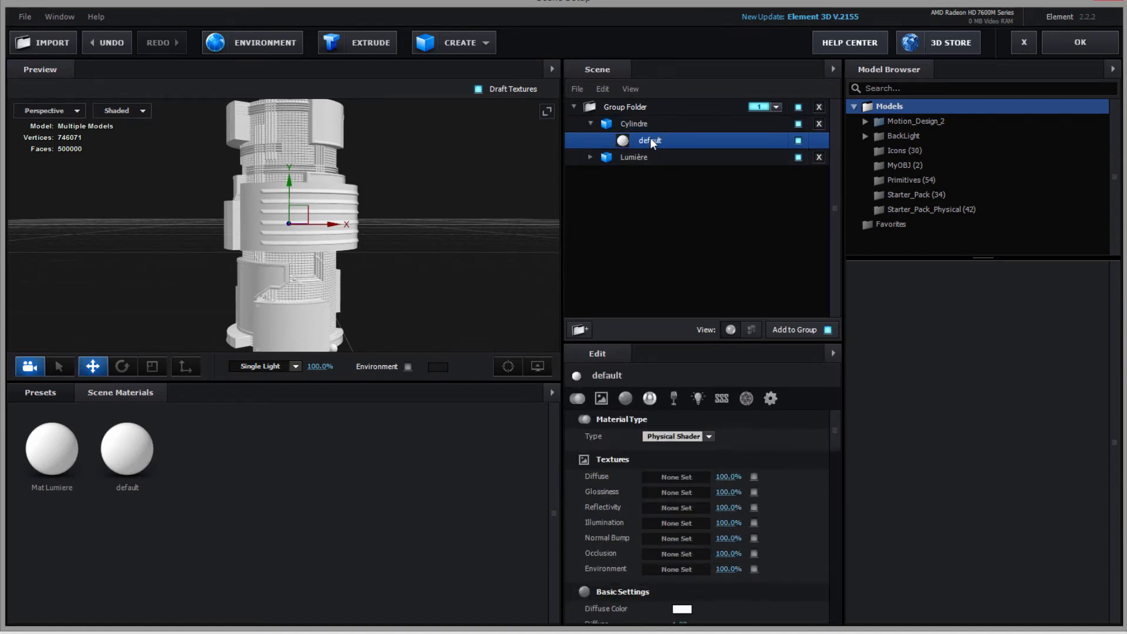
{"action": "left_click", "coordinate": [682, 477]}
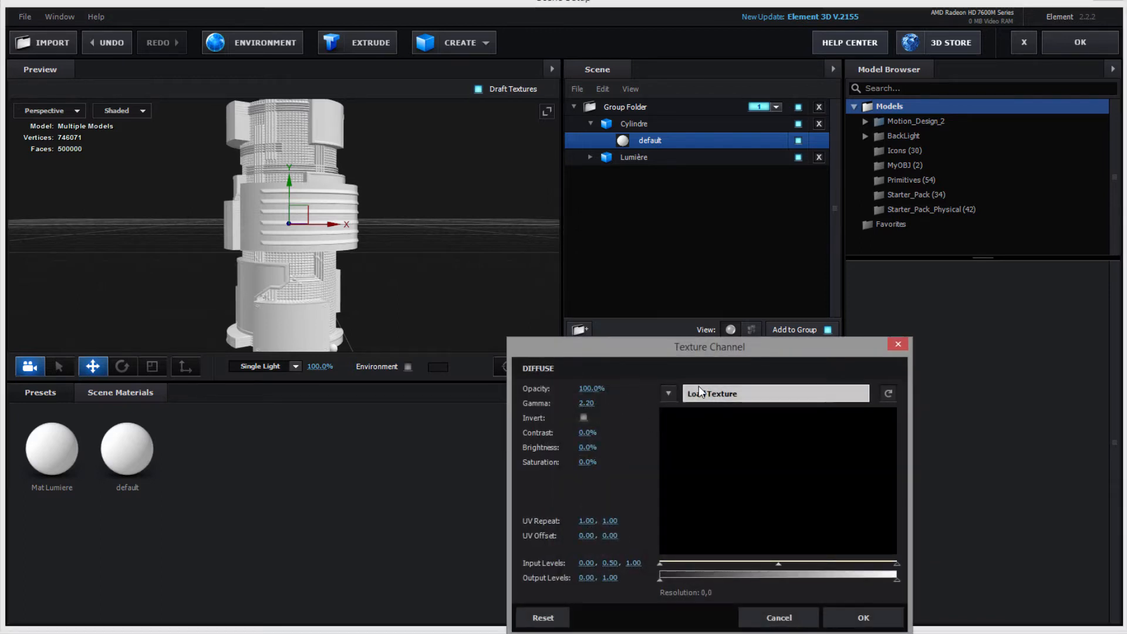
{"action": "left_click", "coordinate": [668, 394]}
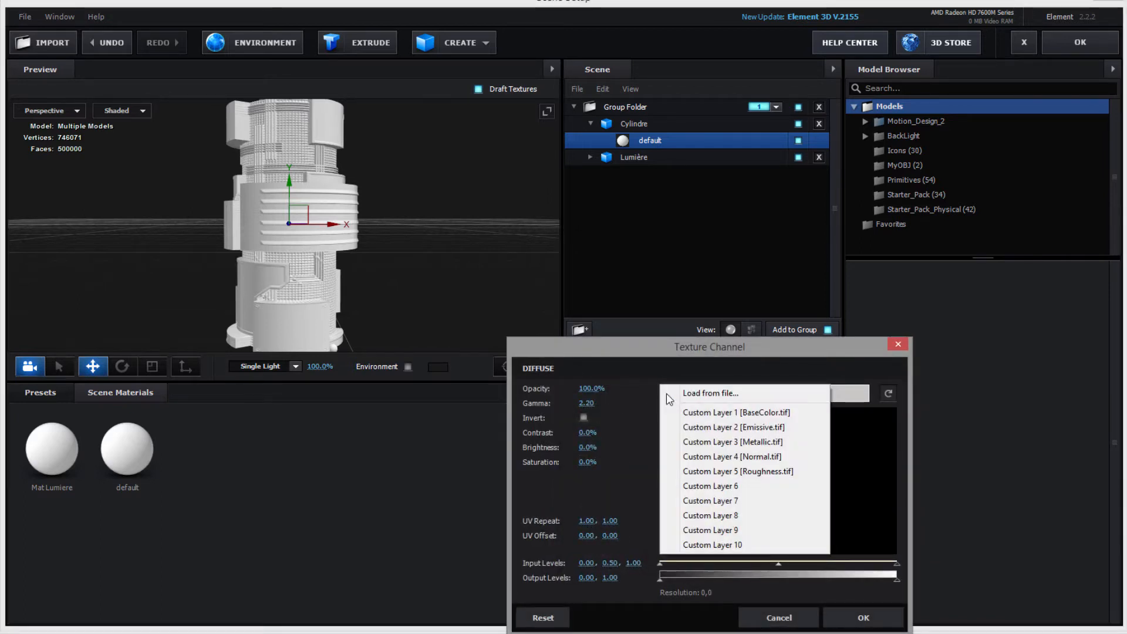
{"action": "left_click", "coordinate": [707, 413]}
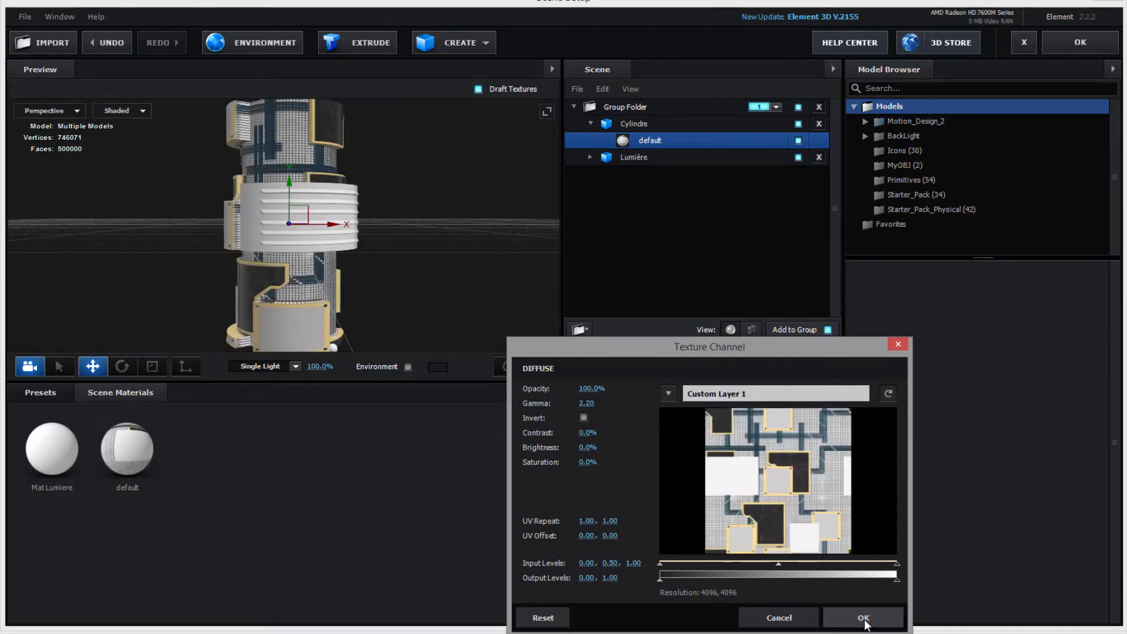
{"action": "left_click", "coordinate": [864, 617]}
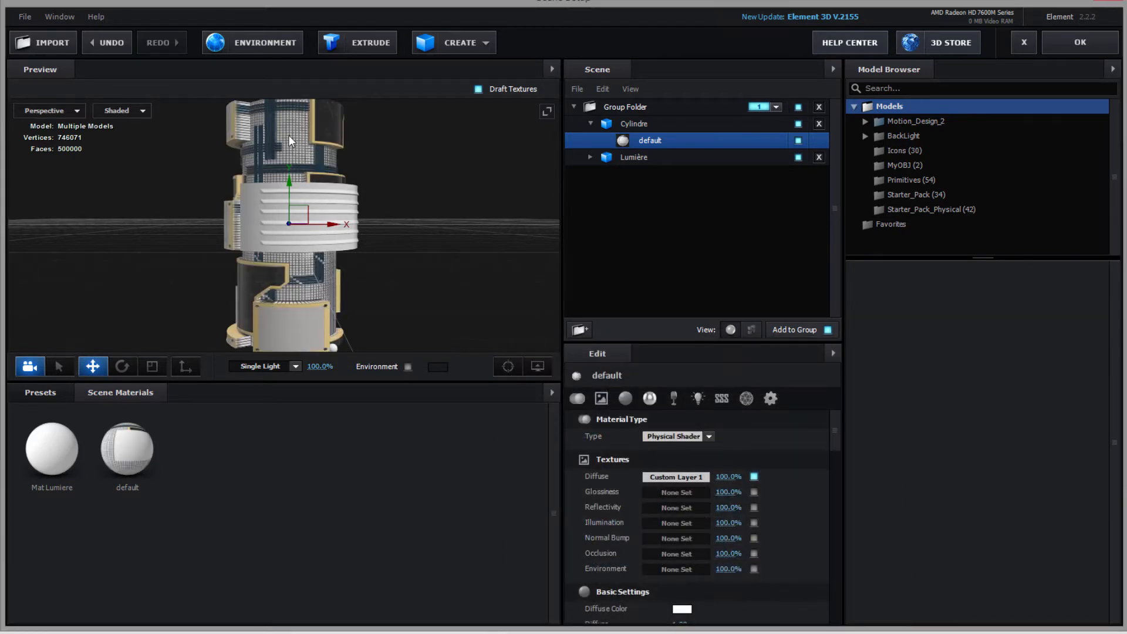
Assign Custom Layer 5 (Roughness.tif) to Glossiness and Custom Layer 3 (Metallic.tif) to Reflectivity on the cylinder's material
{"action": "left_click", "coordinate": [670, 494]}
{"action": "left_click", "coordinate": [668, 393]}
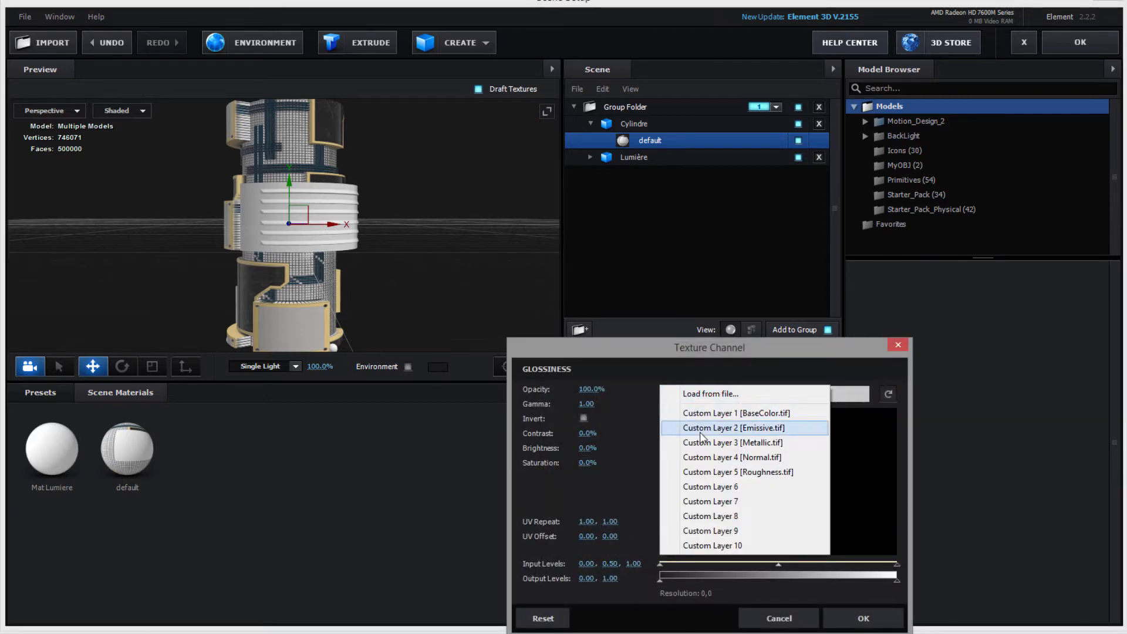
{"action": "left_click", "coordinate": [713, 467]}
{"action": "left_click", "coordinate": [866, 622]}
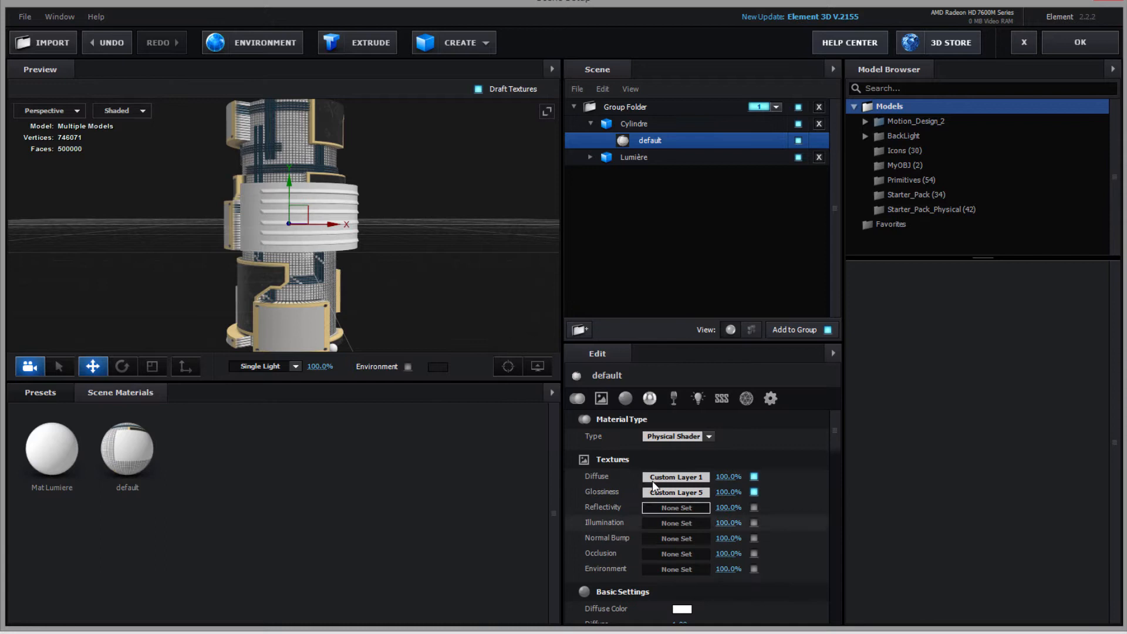
{"action": "left_click", "coordinate": [659, 507]}
{"action": "left_click", "coordinate": [673, 393]}
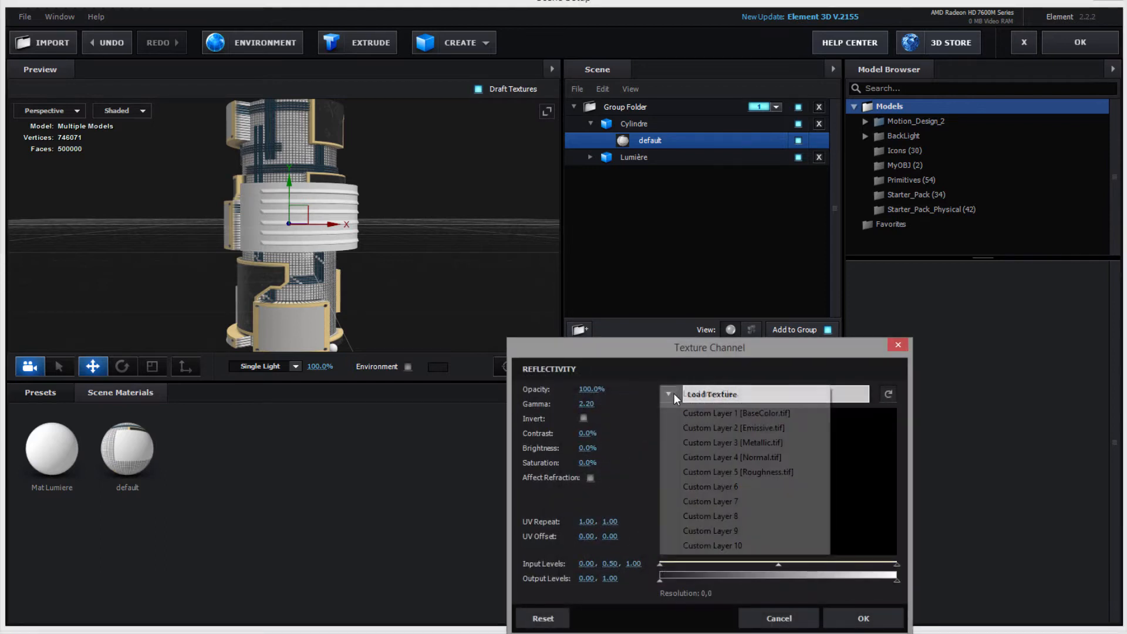
{"action": "left_click", "coordinate": [744, 444]}
{"action": "left_click", "coordinate": [879, 624]}
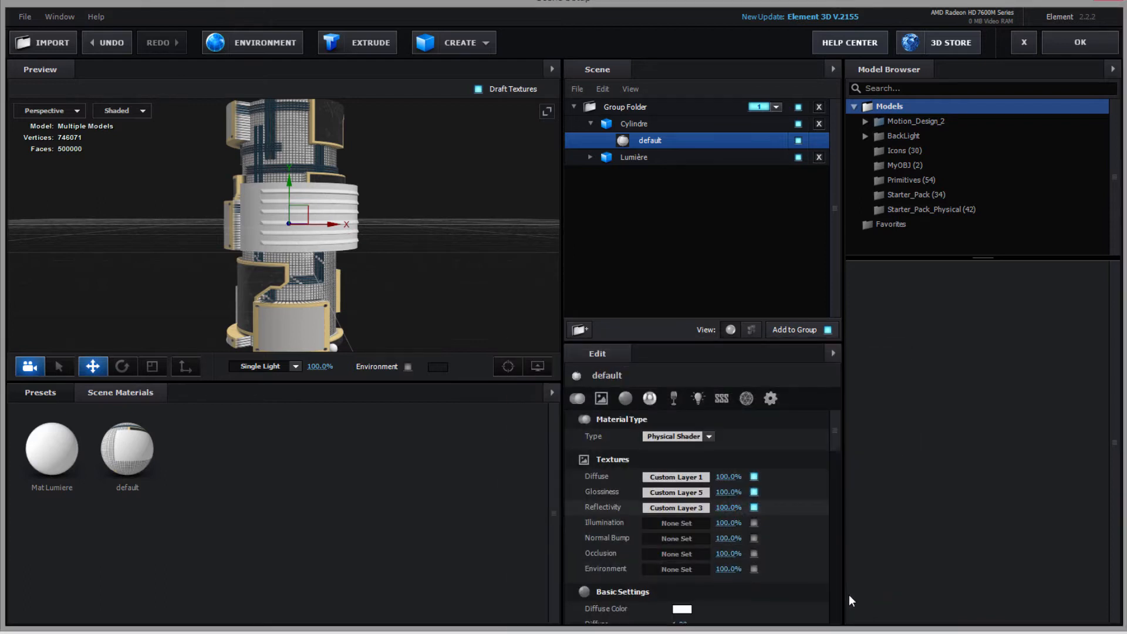
Assign Custom Layer 2 (Emissive.tif) to Illumination and Custom Layer 4 (Normal.tif) to Normal Bump on the cylinder's material
{"action": "left_click", "coordinate": [675, 523]}
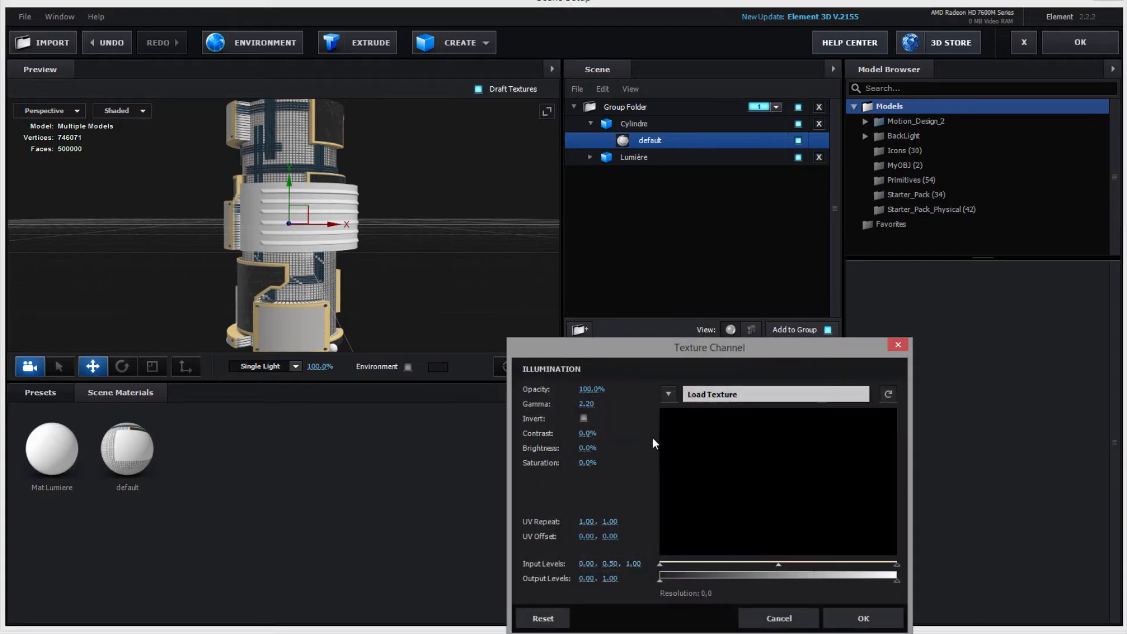
{"action": "left_click", "coordinate": [668, 394]}
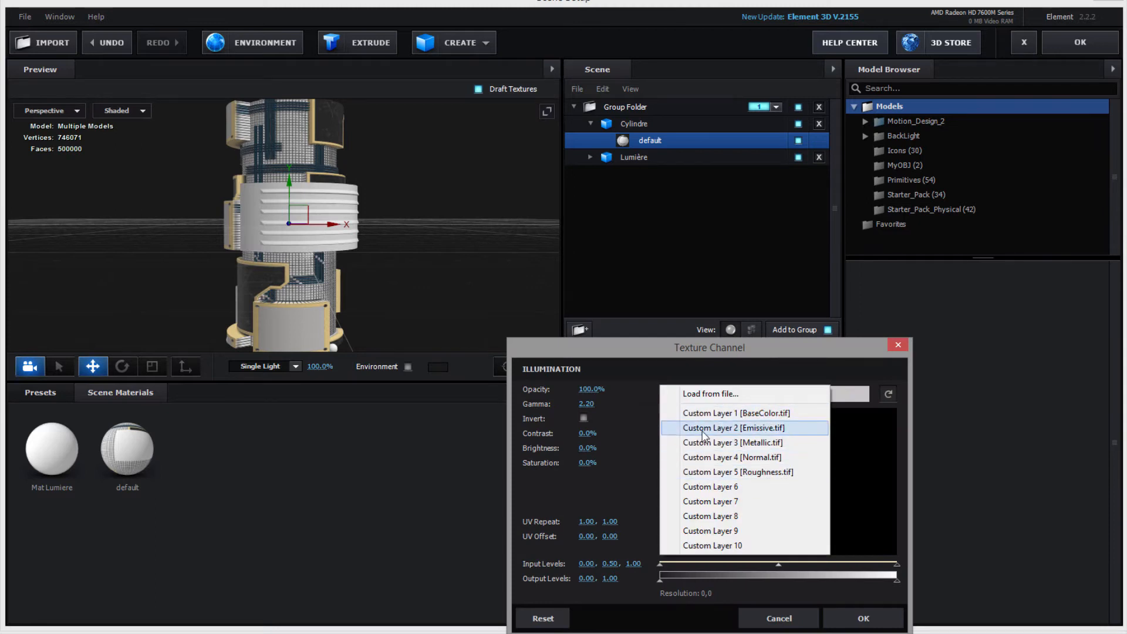
{"action": "left_click", "coordinate": [703, 432]}
{"action": "left_click", "coordinate": [862, 618]}
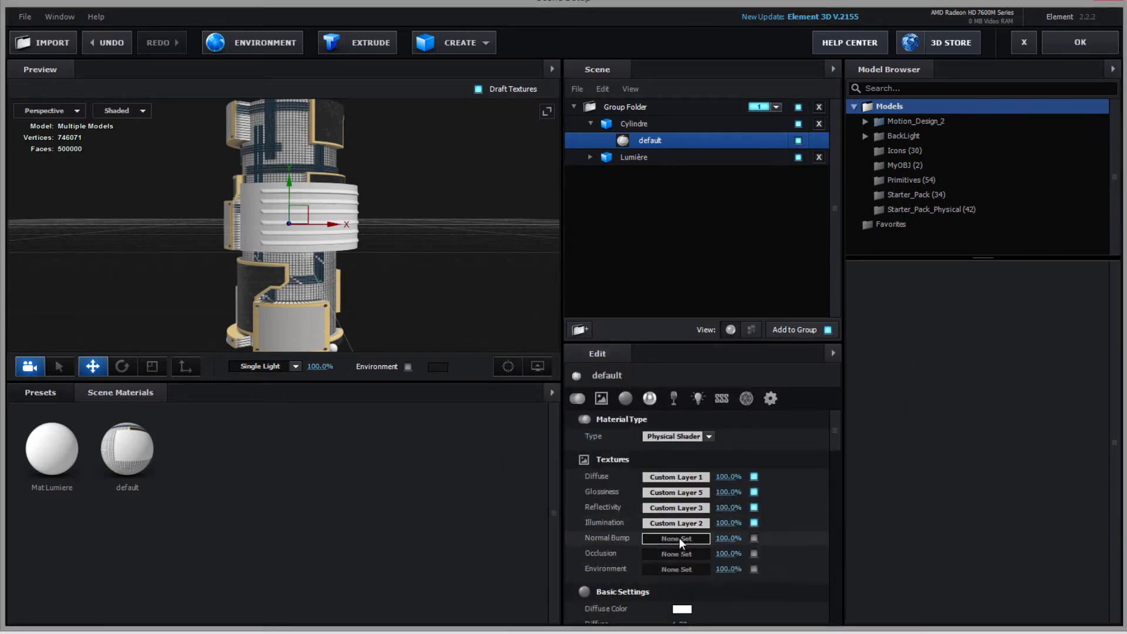
{"action": "left_click", "coordinate": [681, 541]}
{"action": "left_click", "coordinate": [670, 398]}
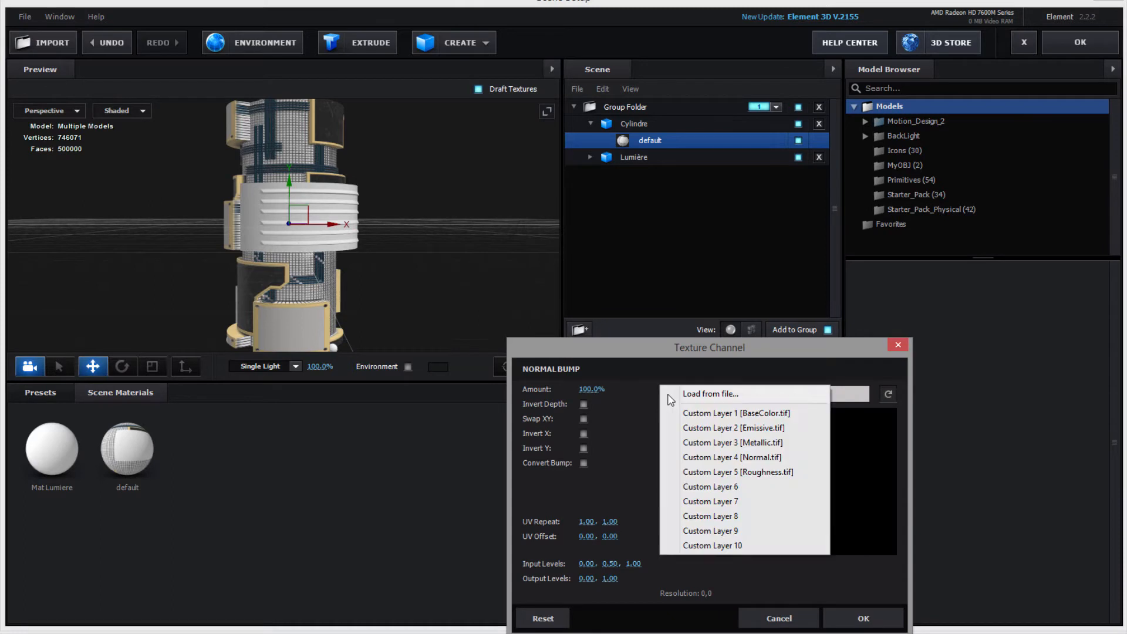
{"action": "left_click", "coordinate": [710, 458]}
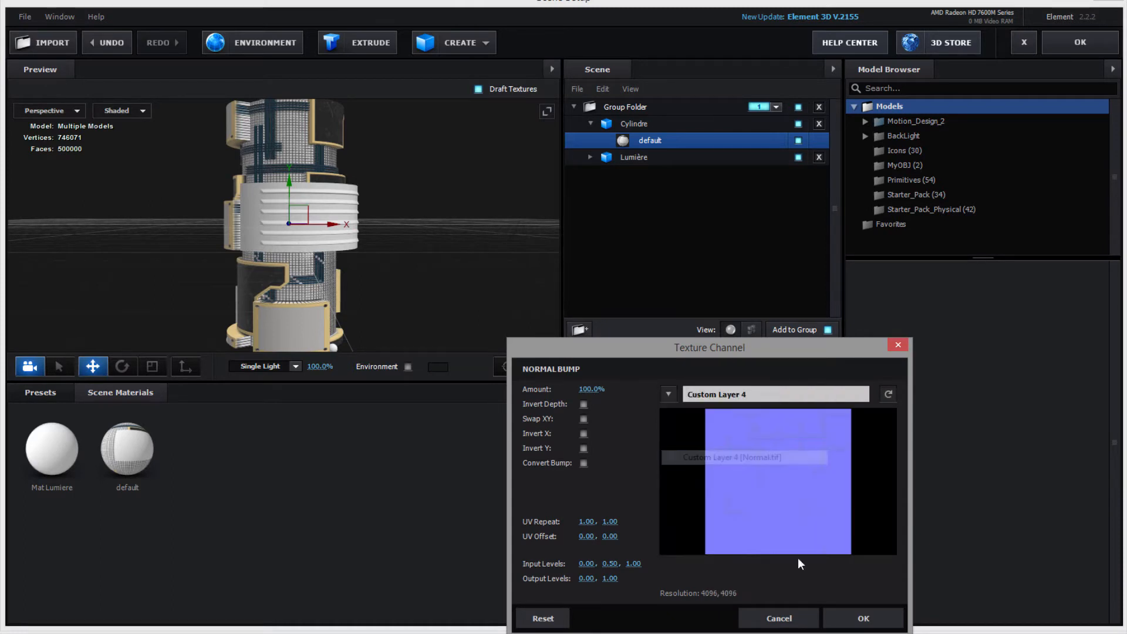
{"action": "left_click", "coordinate": [863, 618]}
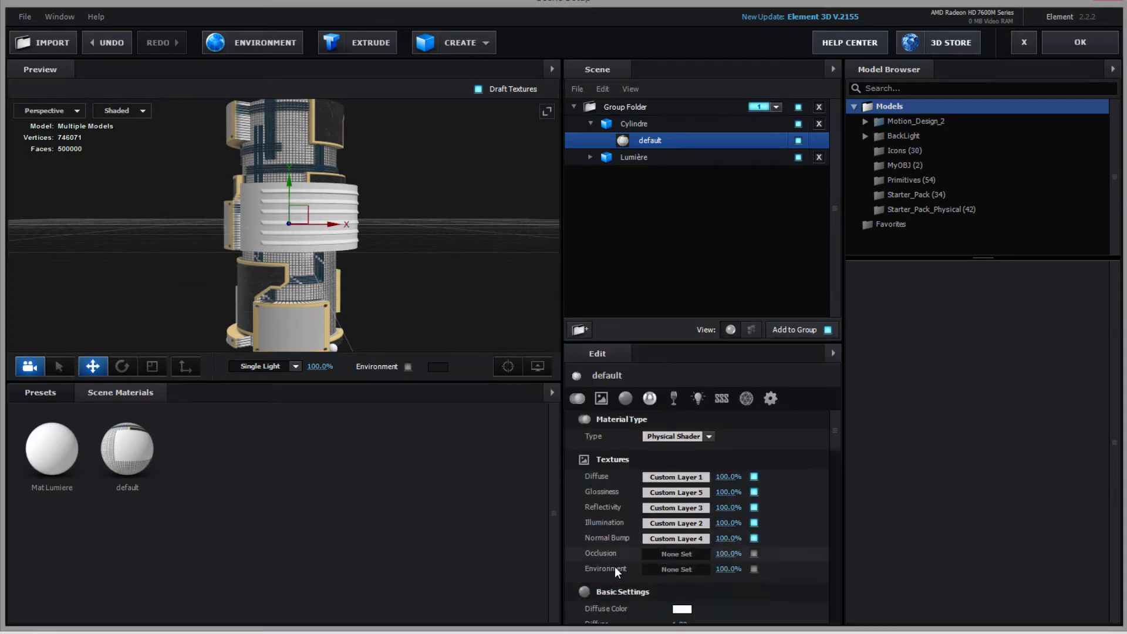
Set the Environment Multiplier of the cylinder's default material to 120%
{"action": "left_click_drag", "start_coordinate": [838, 437], "coordinate": [835, 460]}
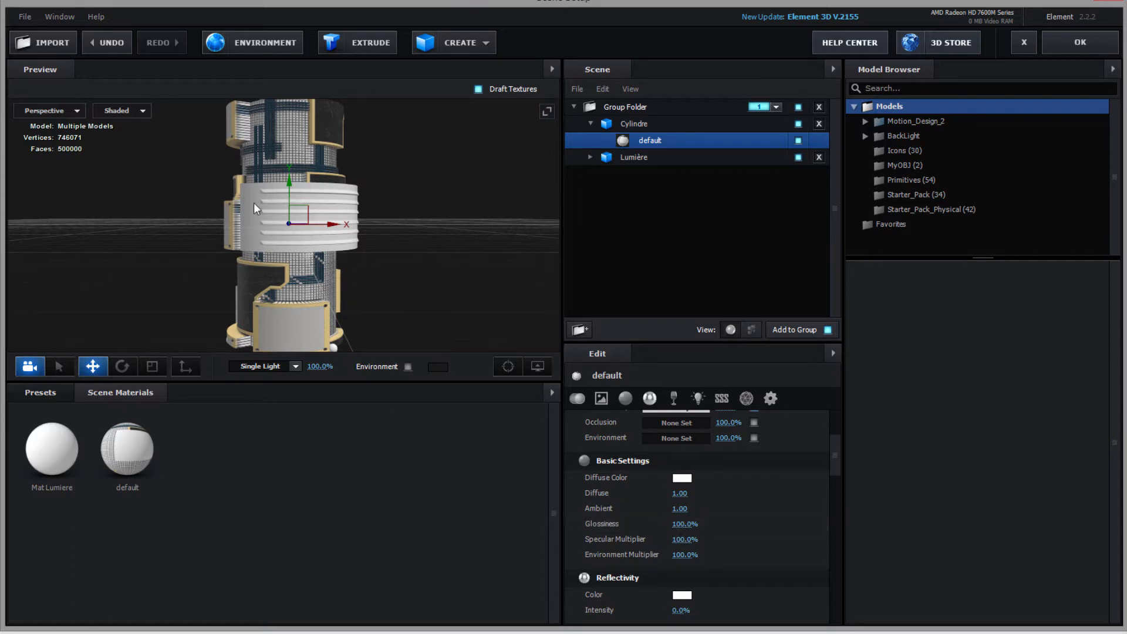
{"action": "mouse_move", "coordinate": [684, 539]}
{"action": "left_mouse_down"}
{"action": "mouse_move", "coordinate": [781, 536]}
{"action": "mouse_move", "coordinate": [660, 540]}
{"action": "mouse_move", "coordinate": [786, 544]}
{"action": "mouse_move", "coordinate": [701, 549]}
{"action": "mouse_move", "coordinate": [700, 560]}
{"action": "left_mouse_up"}
Set the cylinder material's Reflectivity intensity to 32% and its Refraction intensity to 10%
{"action": "left_click_drag", "start_coordinate": [830, 467], "coordinate": [825, 494]}
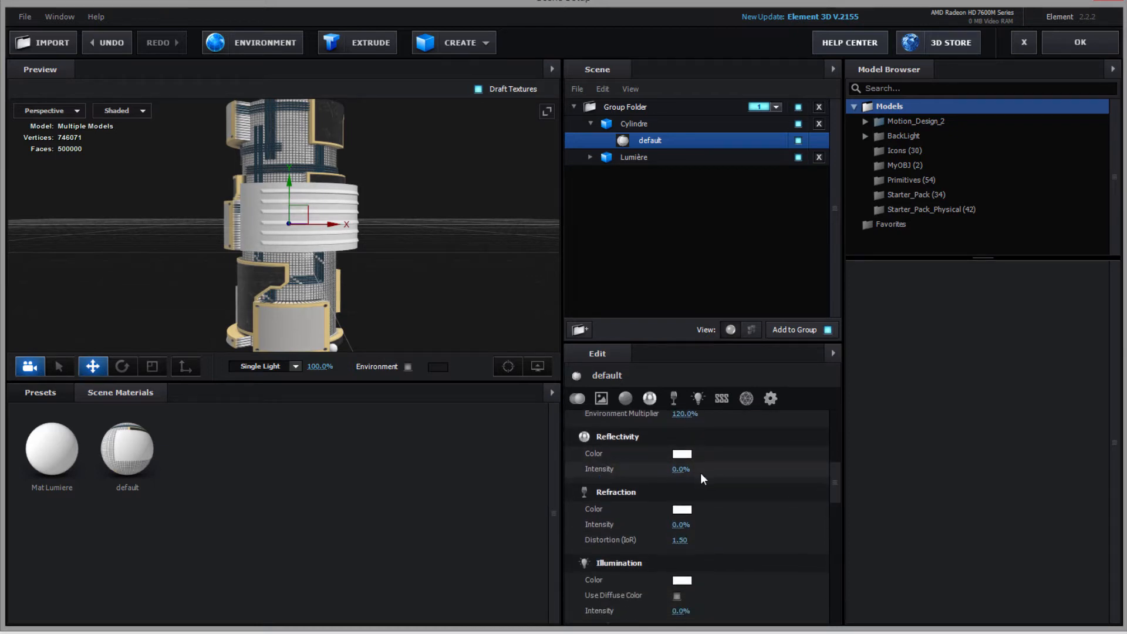
{"action": "left_click_drag", "start_coordinate": [680, 470], "coordinate": [790, 478]}
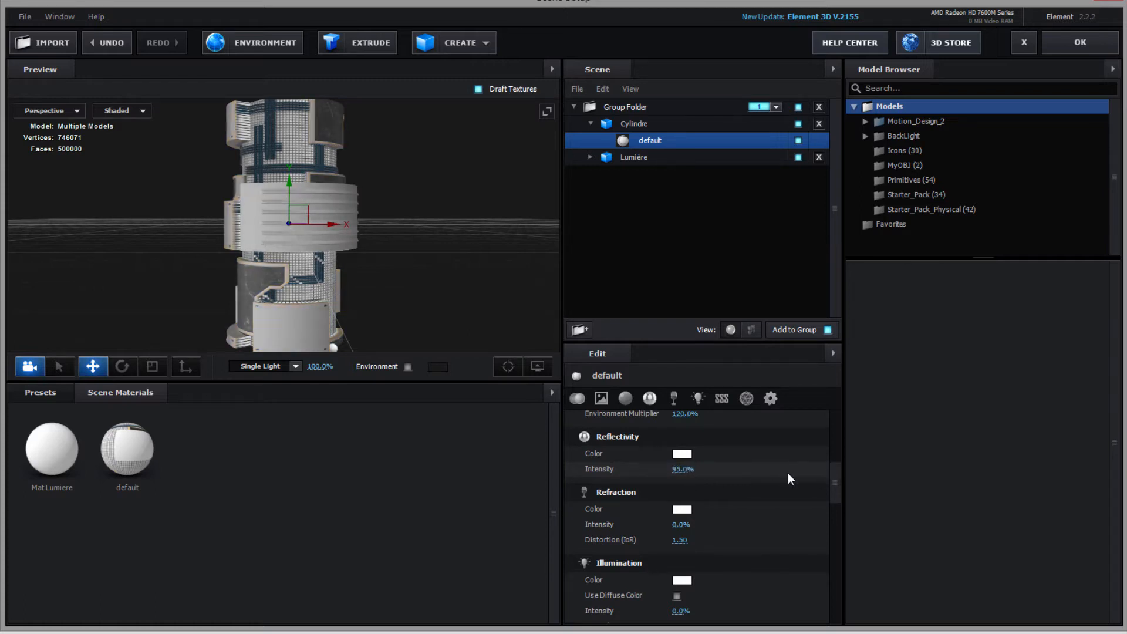
{"action": "scroll", "coordinate": [266, 269], "scroll_direction": "up", "scroll_amount": 3}
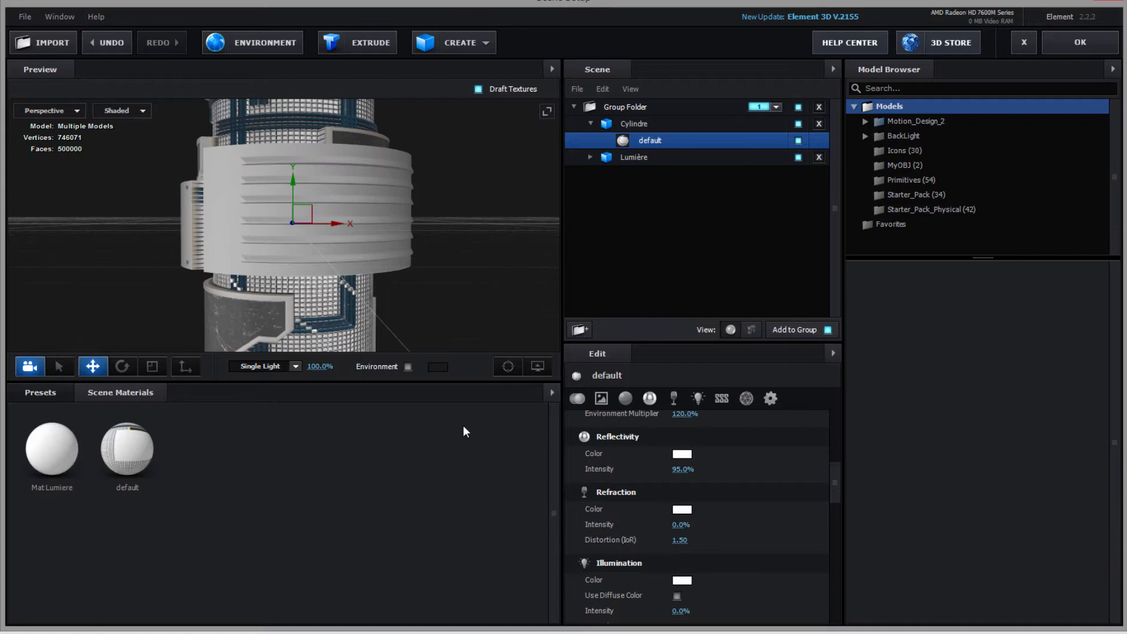
{"action": "left_click_drag", "start_coordinate": [682, 468], "coordinate": [653, 485]}
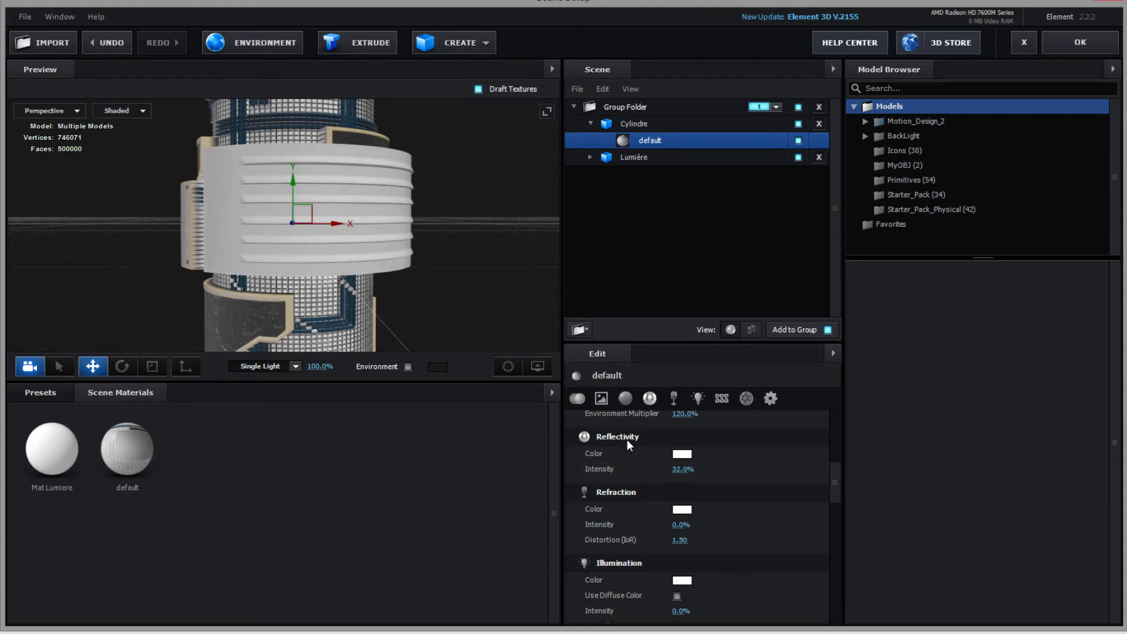
{"action": "left_click_drag", "start_coordinate": [834, 479], "coordinate": [836, 498]}
{"action": "left_click_drag", "start_coordinate": [679, 477], "coordinate": [760, 486]}
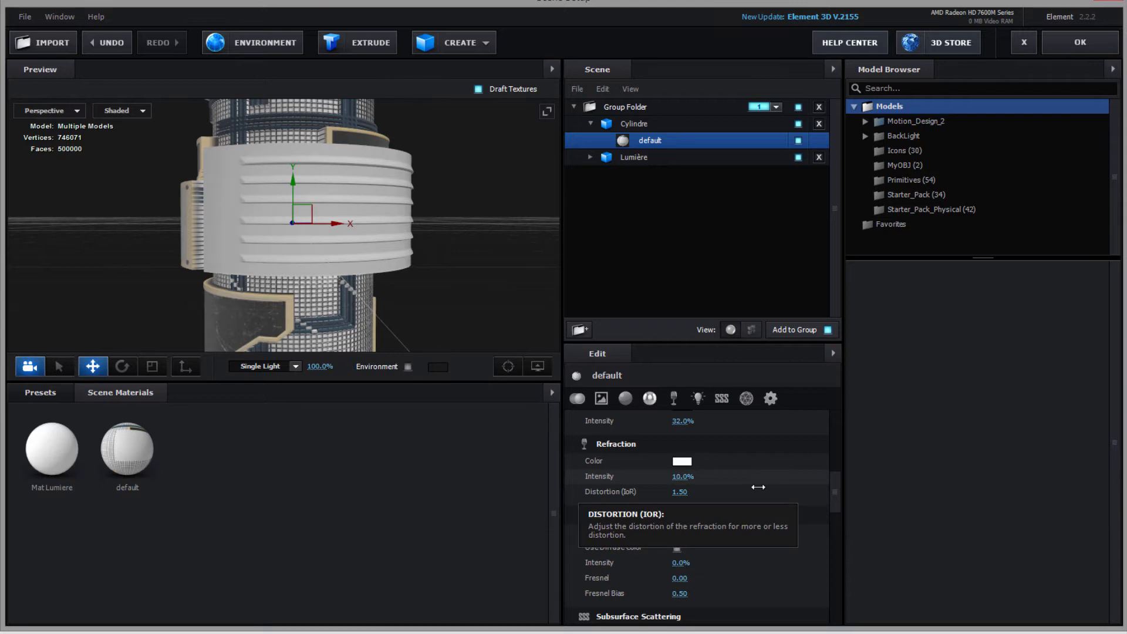
Change the Illumination color of the cylinder's default material to light blue
{"action": "scroll", "coordinate": [836, 492], "scroll_direction": "down", "scroll_amount": 3}
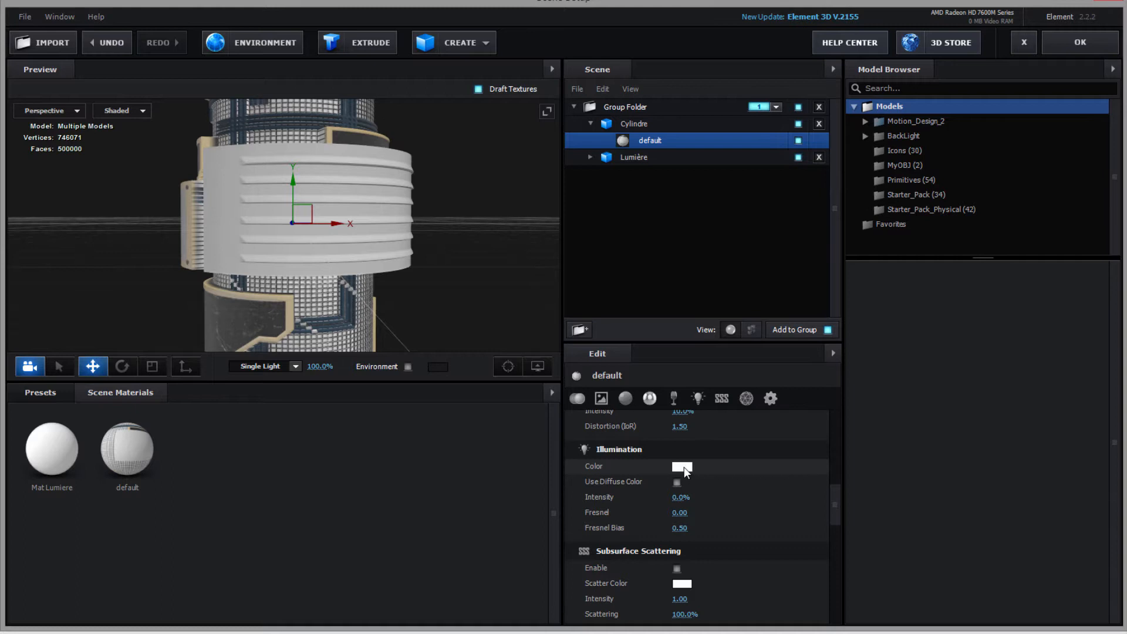
{"action": "scroll", "coordinate": [420, 249], "scroll_direction": "down", "scroll_amount": 5}
{"action": "scroll", "coordinate": [243, 262], "scroll_direction": "up", "scroll_amount": 5}
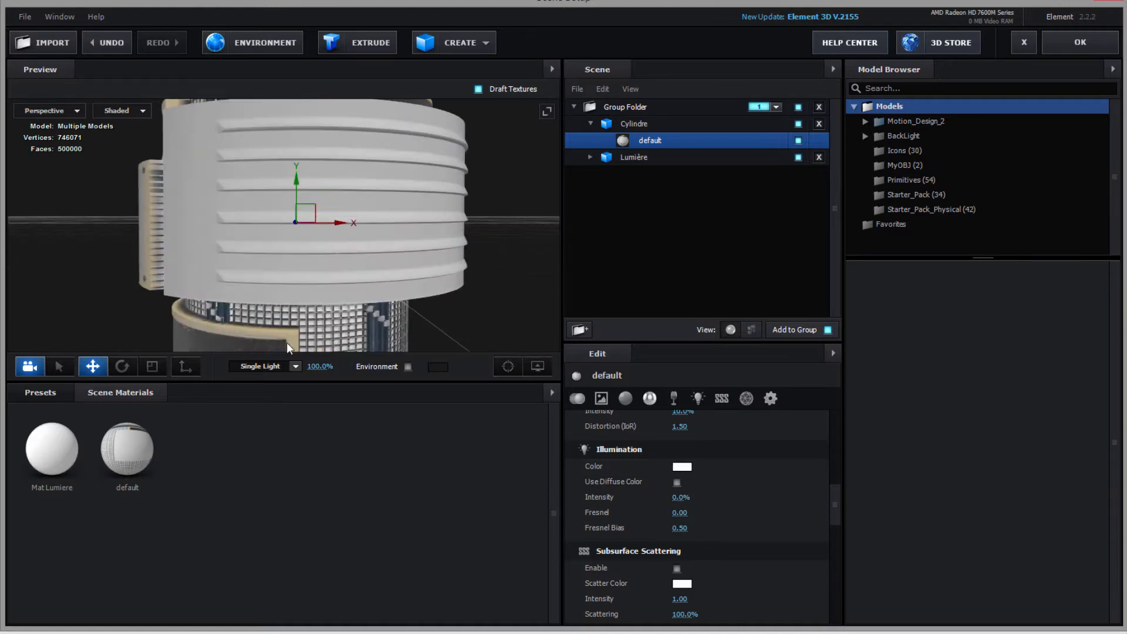
{"action": "left_click_drag", "start_coordinate": [276, 326], "coordinate": [286, 112]}
{"action": "scroll", "coordinate": [358, 192], "scroll_direction": "up", "scroll_amount": 3}
{"action": "scroll", "coordinate": [402, 207], "scroll_direction": "up", "scroll_amount": 3}
{"action": "left_click_drag", "start_coordinate": [392, 224], "coordinate": [369, 209]}
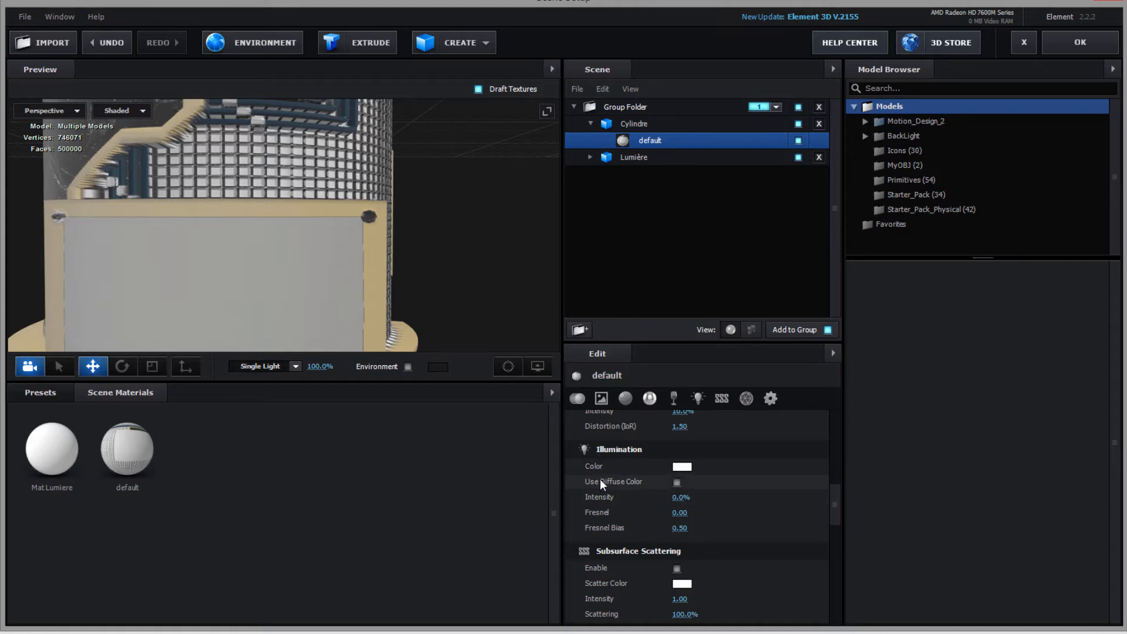
{"action": "left_click", "coordinate": [684, 467]}
{"action": "mouse_move", "coordinate": [747, 478]}
{"action": "left_mouse_down"}
{"action": "mouse_move", "coordinate": [745, 453]}
{"action": "mouse_move", "coordinate": [738, 467]}
{"action": "left_mouse_up"}
{"action": "left_click", "coordinate": [661, 399]}
{"action": "left_click", "coordinate": [784, 559]}
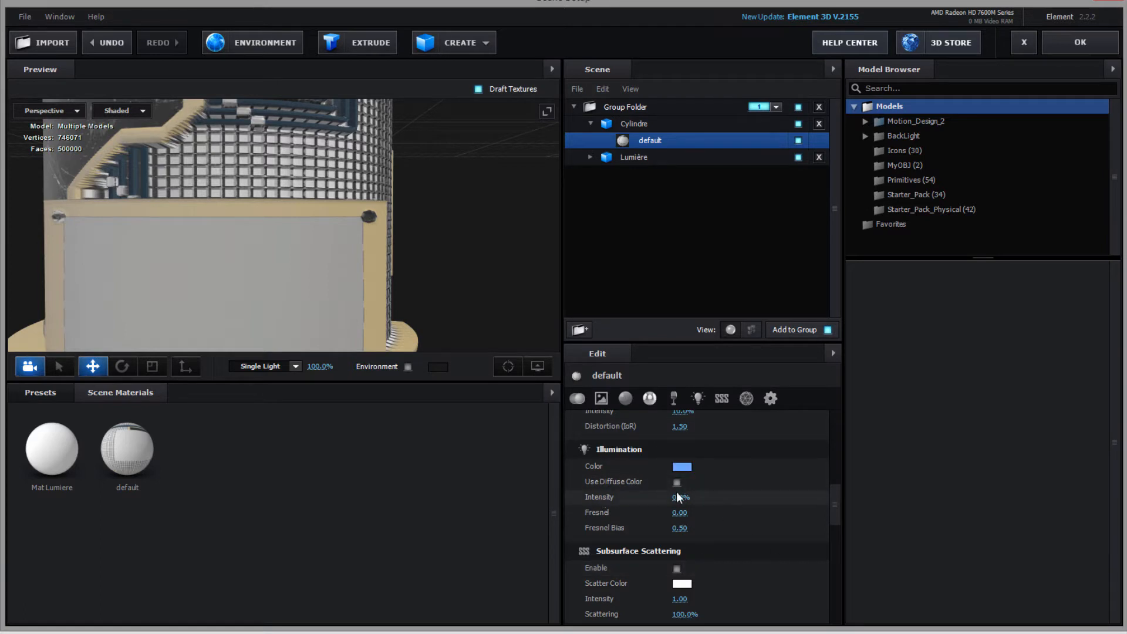
Set the cylinder material's Illumination intensity to 100% and its Fresnel to 0.52
{"action": "left_click_drag", "start_coordinate": [678, 497], "coordinate": [682, 496]}
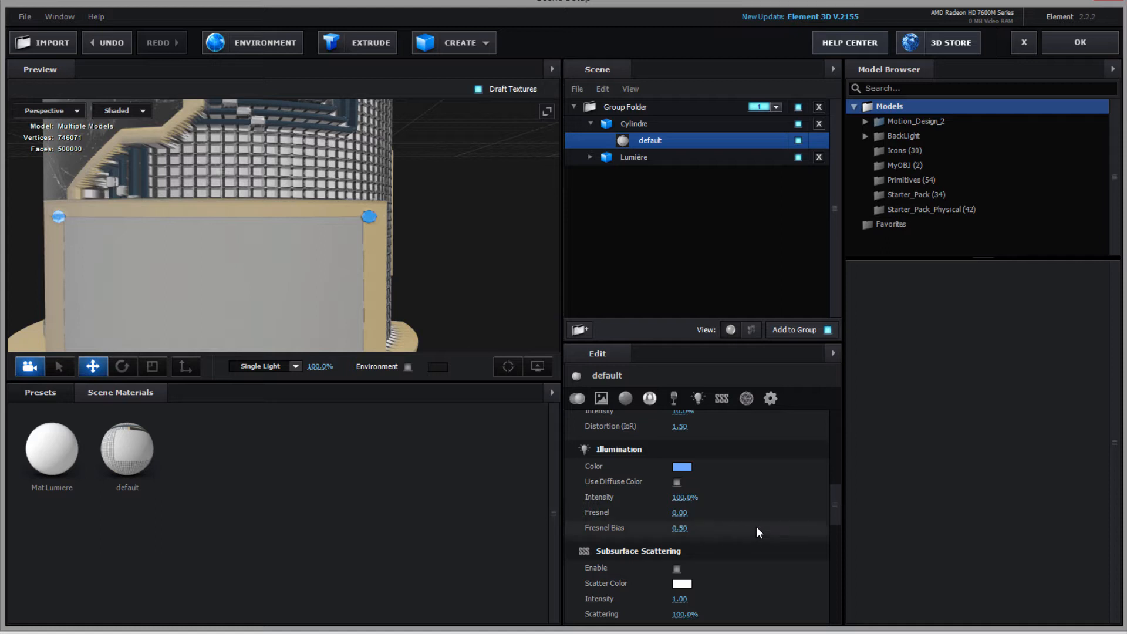
{"action": "left_click_drag", "start_coordinate": [680, 513], "coordinate": [687, 514]}
{"action": "left_click_drag", "start_coordinate": [682, 514], "coordinate": [705, 513]}
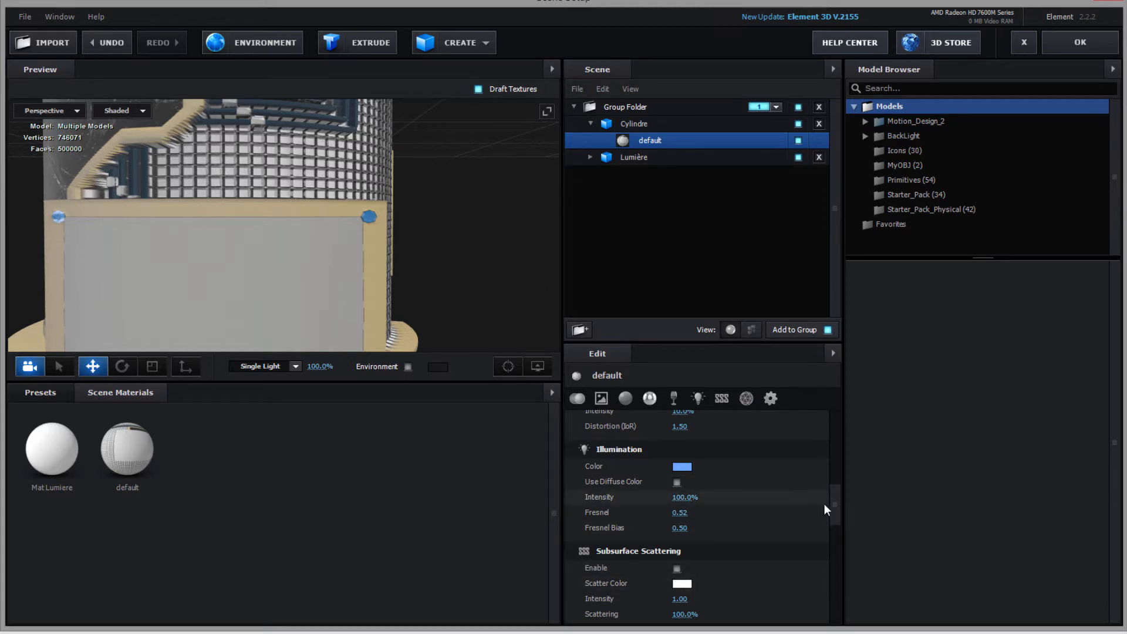
Raise the Alpha Threshold of the cylinder's material to 0.30 to cut out the openings in the grid
{"action": "left_click_drag", "start_coordinate": [836, 514], "coordinate": [840, 590]}
{"action": "scroll", "coordinate": [228, 147], "scroll_direction": "up", "scroll_amount": 3}
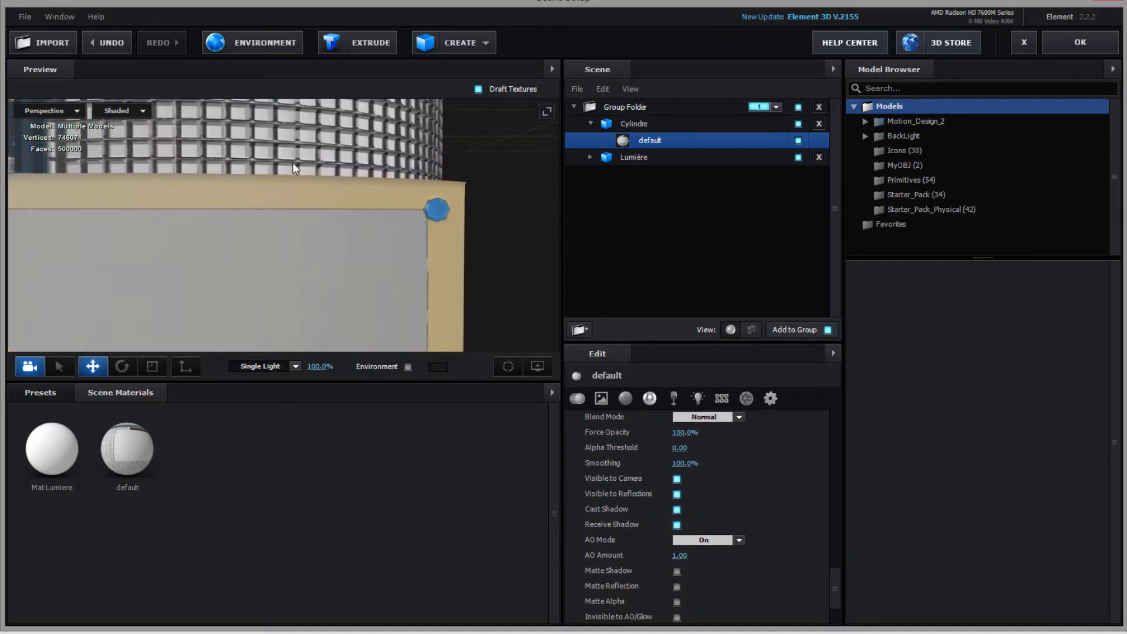
{"action": "left_click_drag", "start_coordinate": [527, 212], "coordinate": [492, 361]}
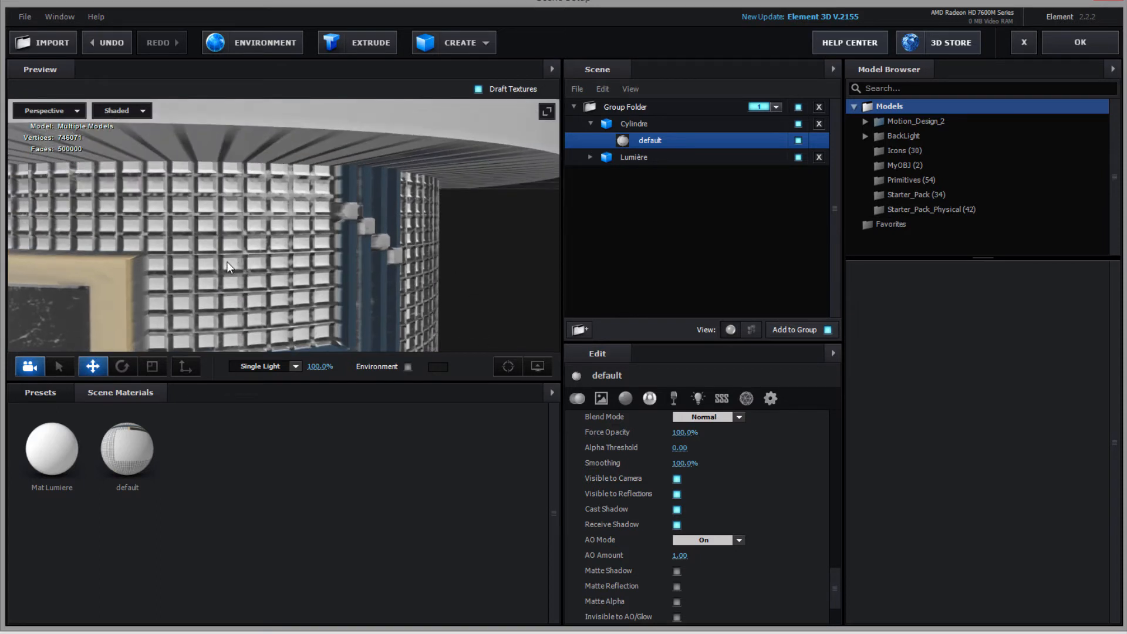
{"action": "left_click_drag", "start_coordinate": [465, 290], "coordinate": [357, 263]}
{"action": "scroll", "coordinate": [357, 263], "scroll_direction": "down", "scroll_amount": 4}
{"action": "scroll", "coordinate": [317, 184], "scroll_direction": "up", "scroll_amount": 5}
{"action": "scroll", "coordinate": [502, 249], "scroll_direction": "down", "scroll_amount": 1}
{"action": "left_click_drag", "start_coordinate": [503, 251], "coordinate": [310, 320]}
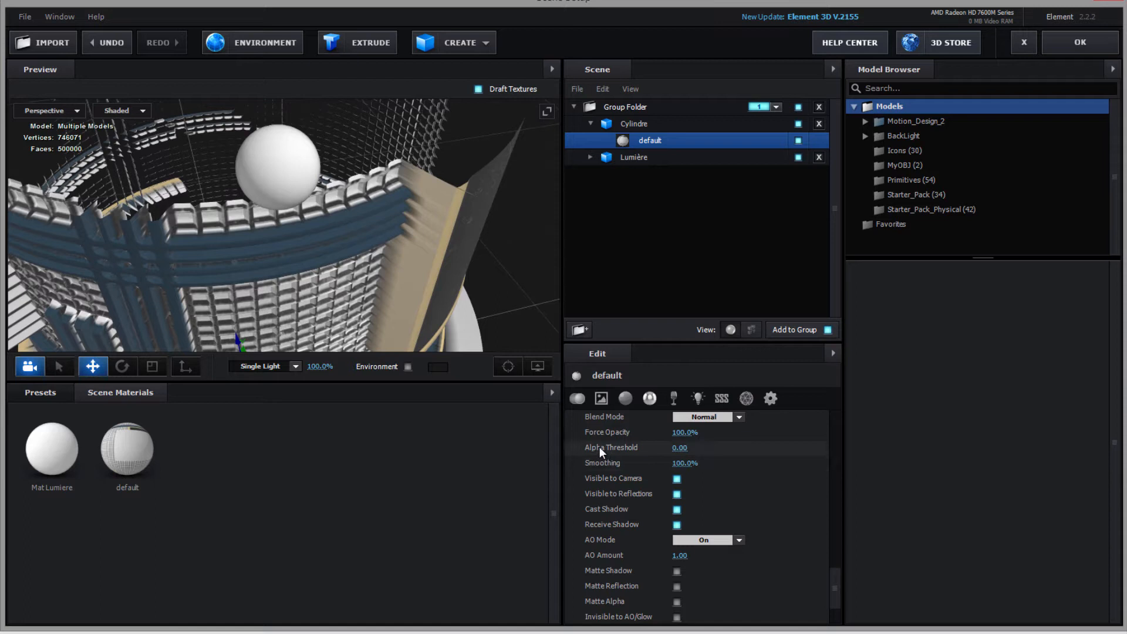
{"action": "left_click_drag", "start_coordinate": [670, 446], "coordinate": [813, 453]}
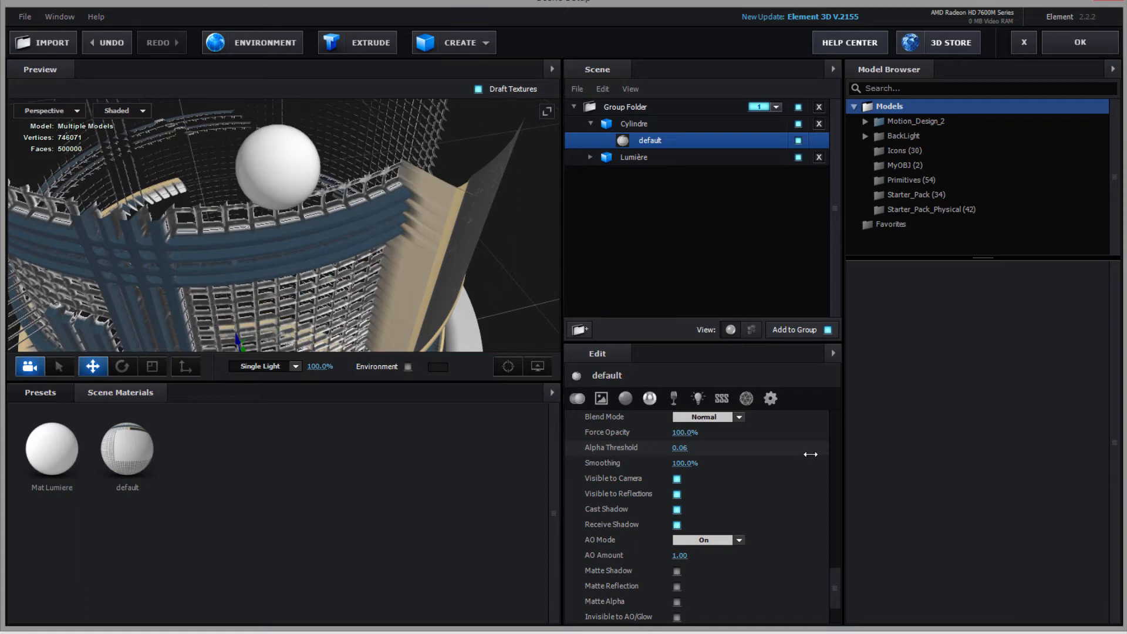
{"action": "left_click_drag", "start_coordinate": [812, 454], "coordinate": [824, 451]}
{"action": "left_click_drag", "start_coordinate": [823, 450], "coordinate": [815, 451]}
Enable Draw Backfaces on the cylinder's material and check the model in the preview
{"action": "scroll", "coordinate": [517, 296], "scroll_direction": "down", "scroll_amount": 5}
{"action": "left_click_drag", "start_coordinate": [516, 296], "coordinate": [424, 219]}
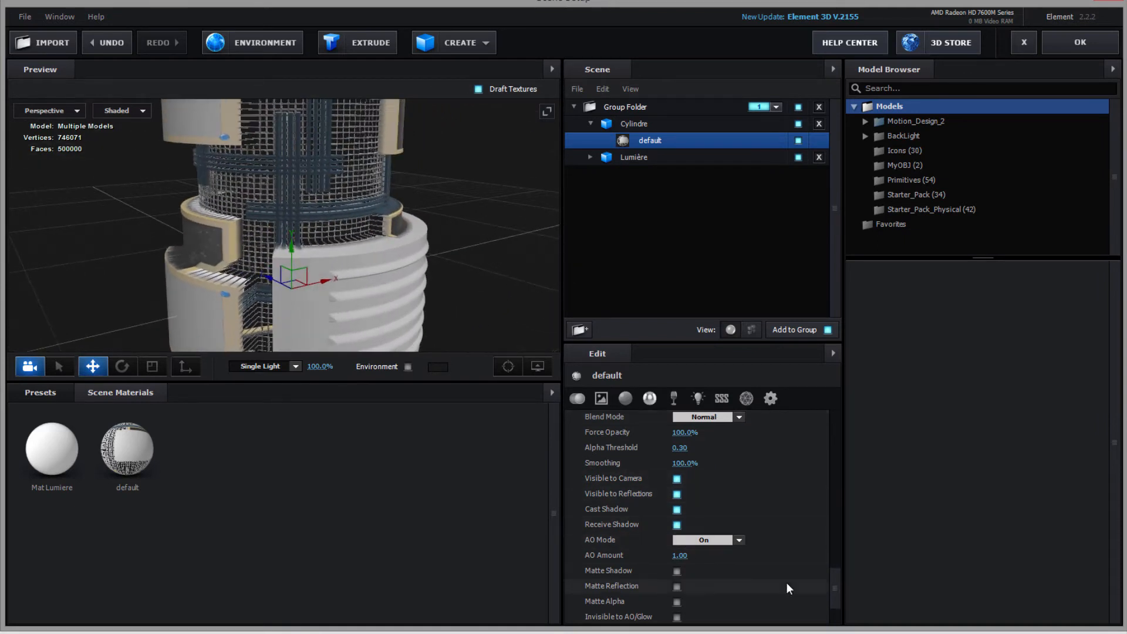
{"action": "left_click_drag", "start_coordinate": [837, 580], "coordinate": [833, 601]}
{"action": "left_click_drag", "start_coordinate": [489, 287], "coordinate": [414, 214]}
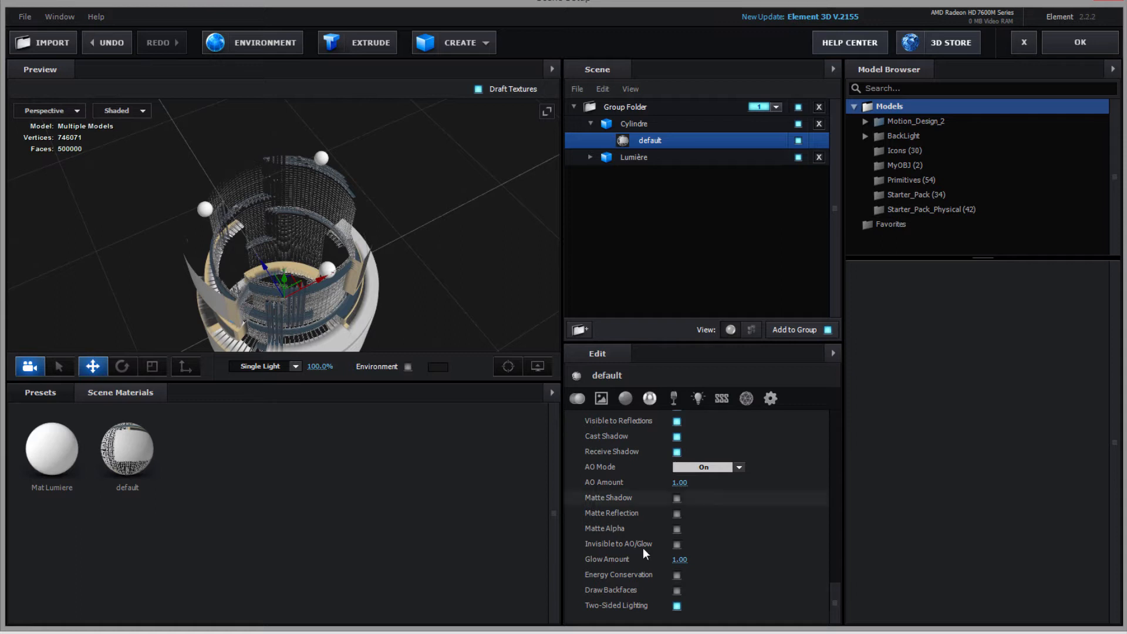
{"action": "left_click", "coordinate": [678, 592]}
{"action": "left_click_drag", "start_coordinate": [461, 302], "coordinate": [441, 227]}
{"action": "mouse_move", "coordinate": [391, 258]}
{"action": "left_mouse_down"}
{"action": "mouse_move", "coordinate": [509, 263]}
{"action": "mouse_move", "coordinate": [426, 273]}
{"action": "mouse_move", "coordinate": [365, 262]}
{"action": "mouse_move", "coordinate": [357, 290]}
{"action": "mouse_move", "coordinate": [347, 249]}
{"action": "mouse_move", "coordinate": [359, 235]}
{"action": "mouse_move", "coordinate": [372, 252]}
{"action": "left_mouse_up"}
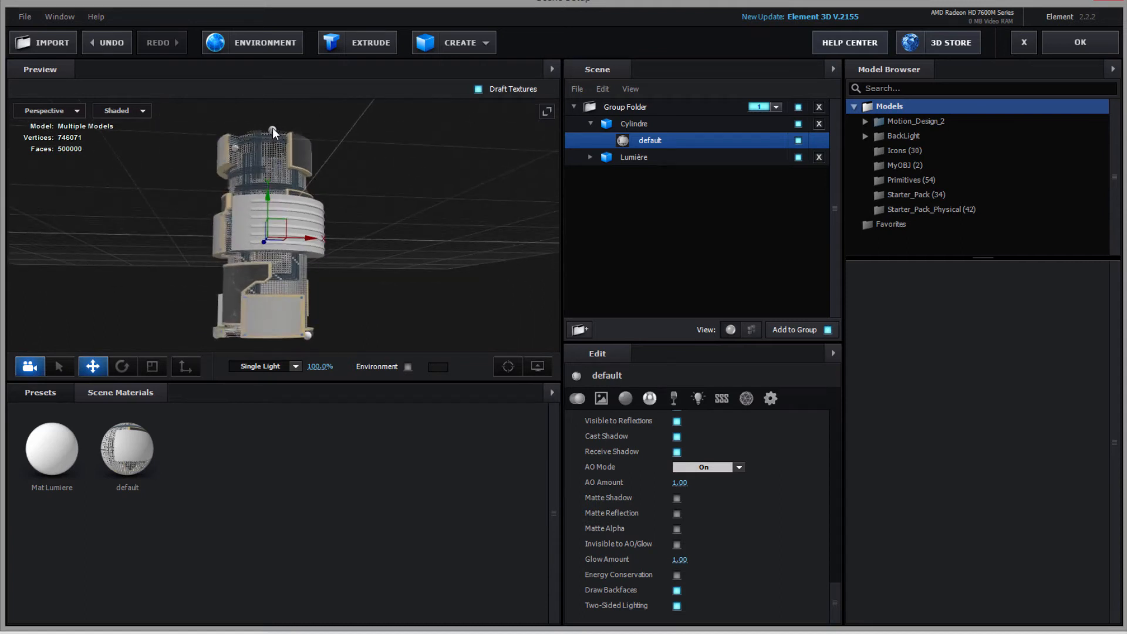
Enable Optimize Mesh for the Lumière object
{"action": "left_click", "coordinate": [628, 159]}
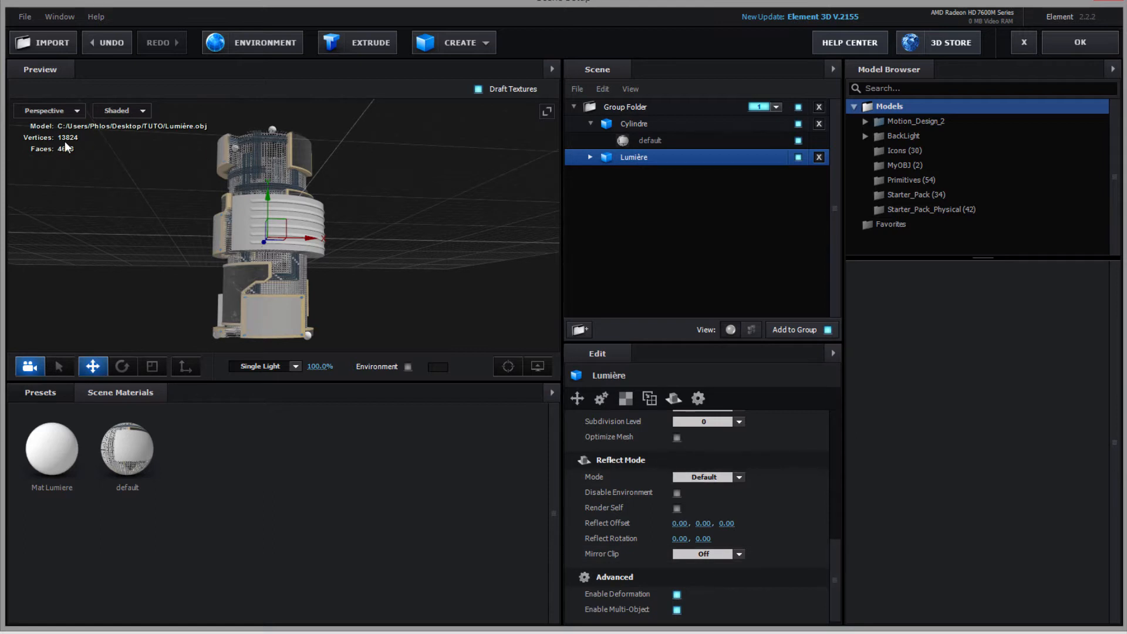
{"action": "scroll", "coordinate": [839, 578], "scroll_direction": "down", "scroll_amount": 1}
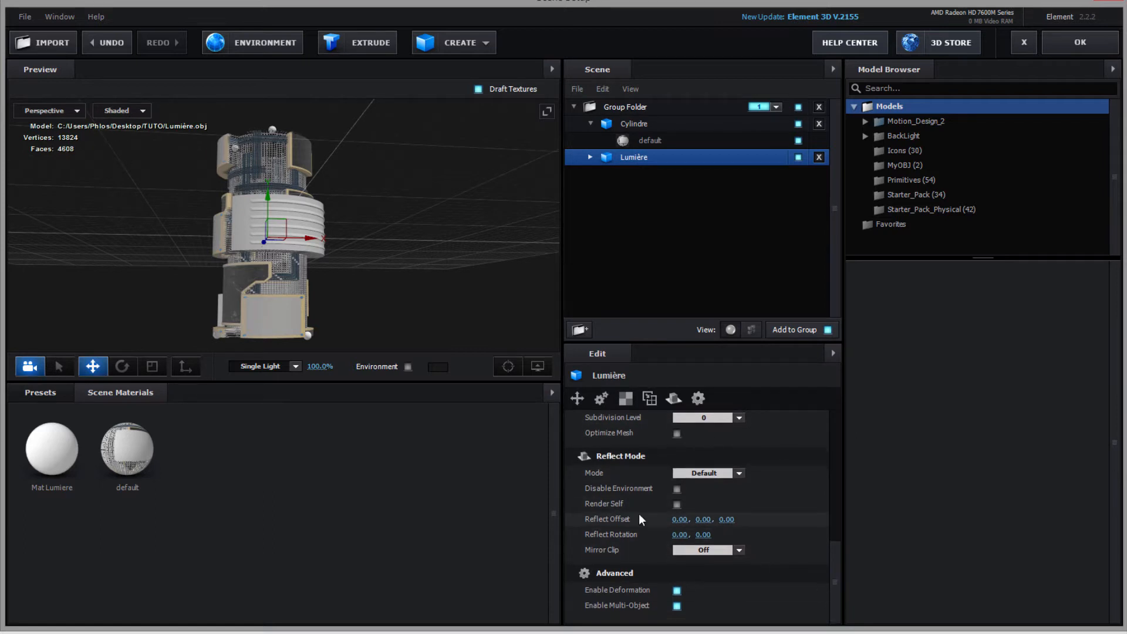
{"action": "left_click", "coordinate": [678, 434]}
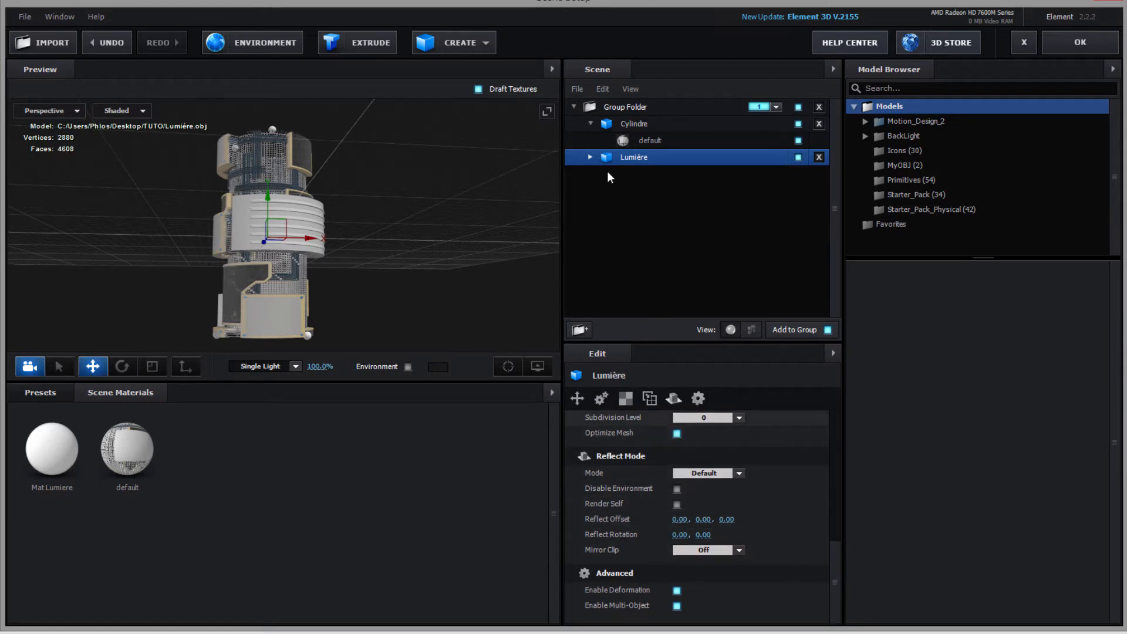
Change the Illumination color of Lumière's Mat Lumiere material to blue
{"action": "left_click", "coordinate": [589, 156]}
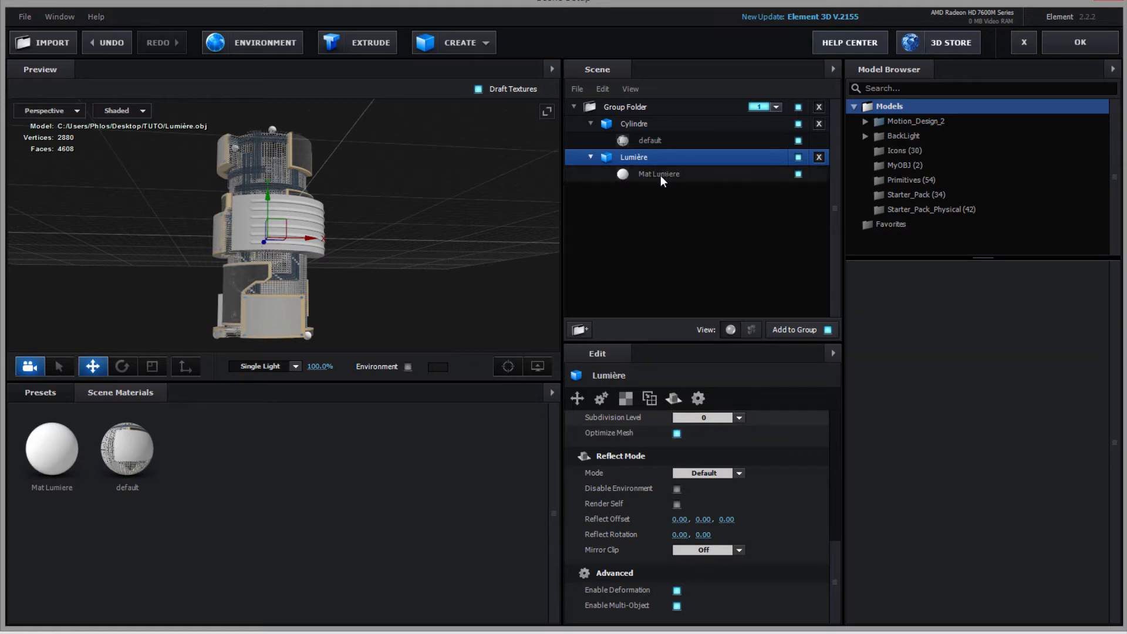
{"action": "left_click", "coordinate": [656, 175]}
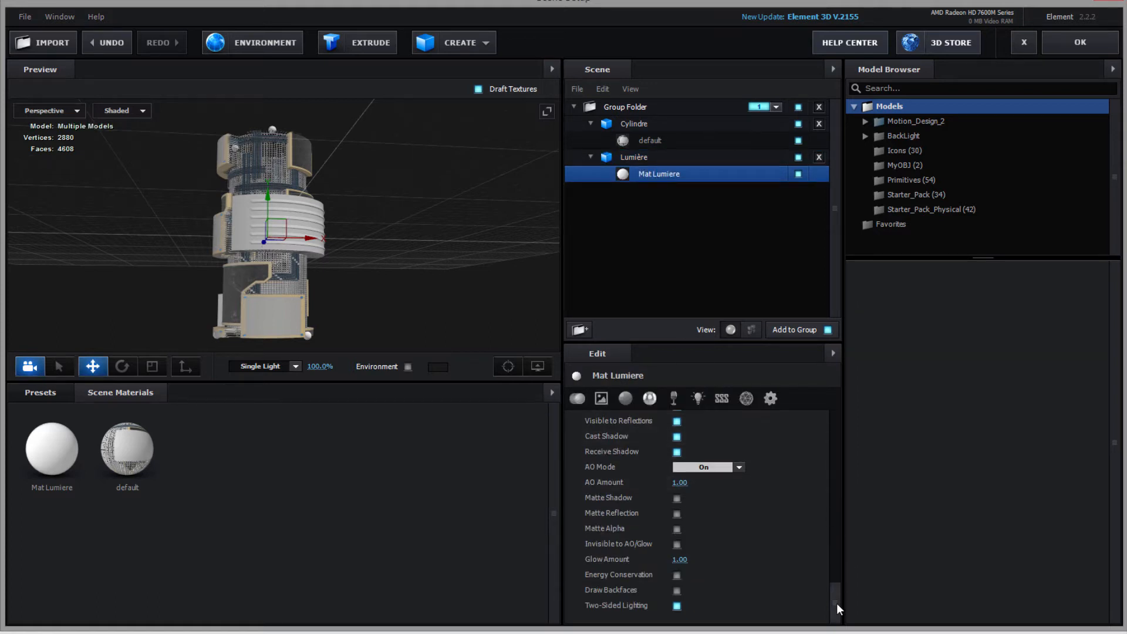
{"action": "scroll", "coordinate": [836, 535], "scroll_direction": "up", "scroll_amount": 3}
{"action": "scroll", "coordinate": [836, 529], "scroll_direction": "up", "scroll_amount": 10}
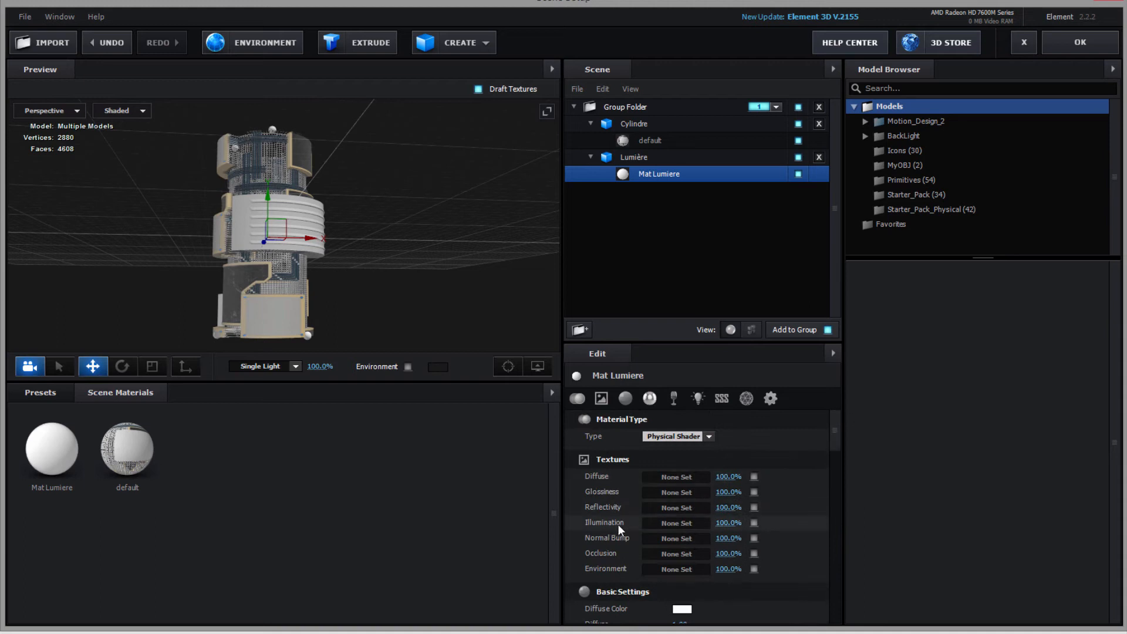
{"action": "left_click_drag", "start_coordinate": [834, 432], "coordinate": [842, 495]}
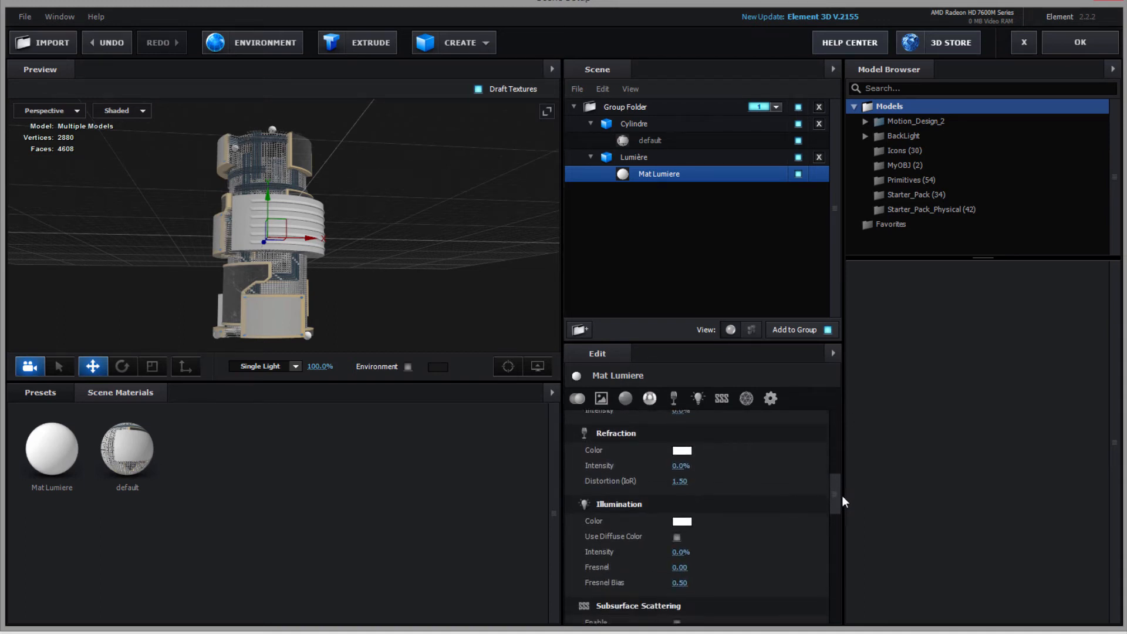
{"action": "left_click", "coordinate": [682, 515]}
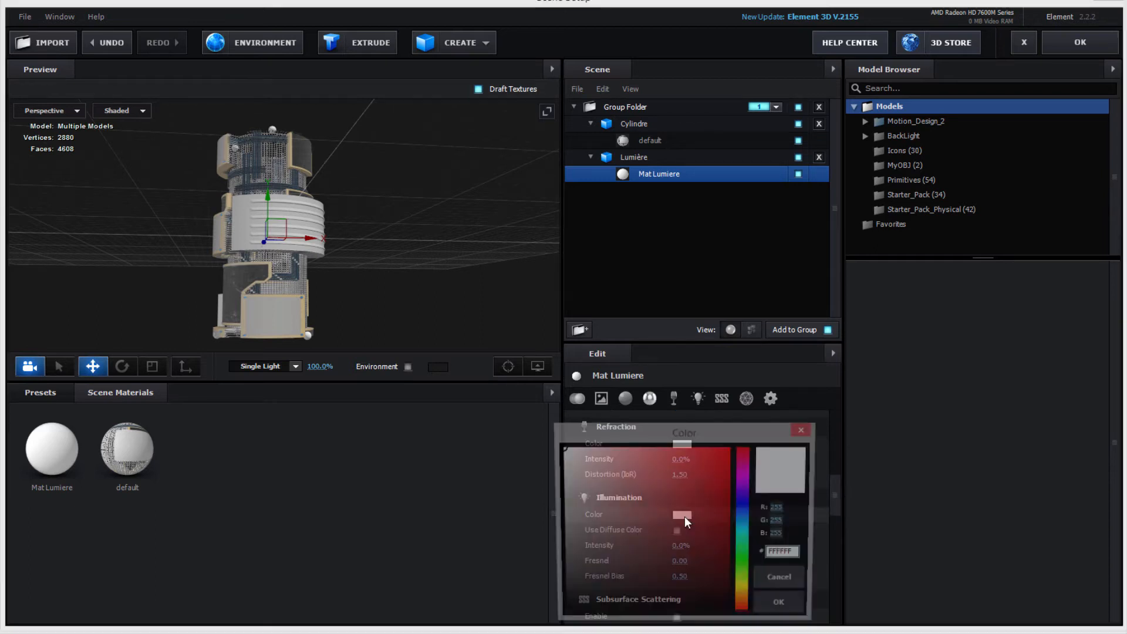
{"action": "left_click", "coordinate": [746, 510]}
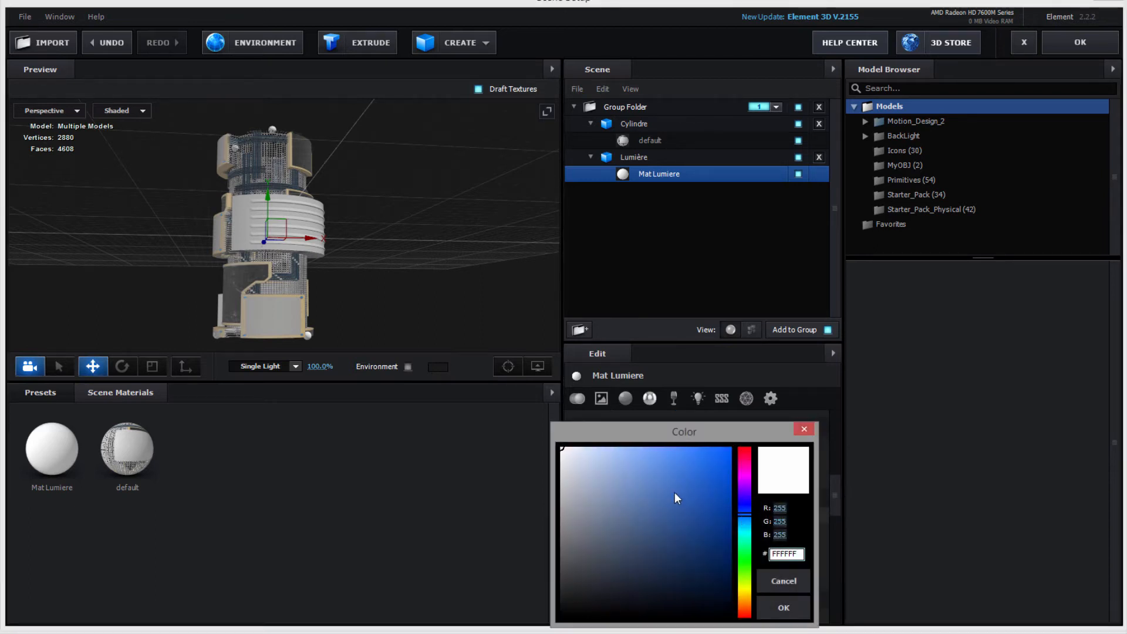
{"action": "left_click", "coordinate": [685, 456]}
{"action": "left_click", "coordinate": [776, 607]}
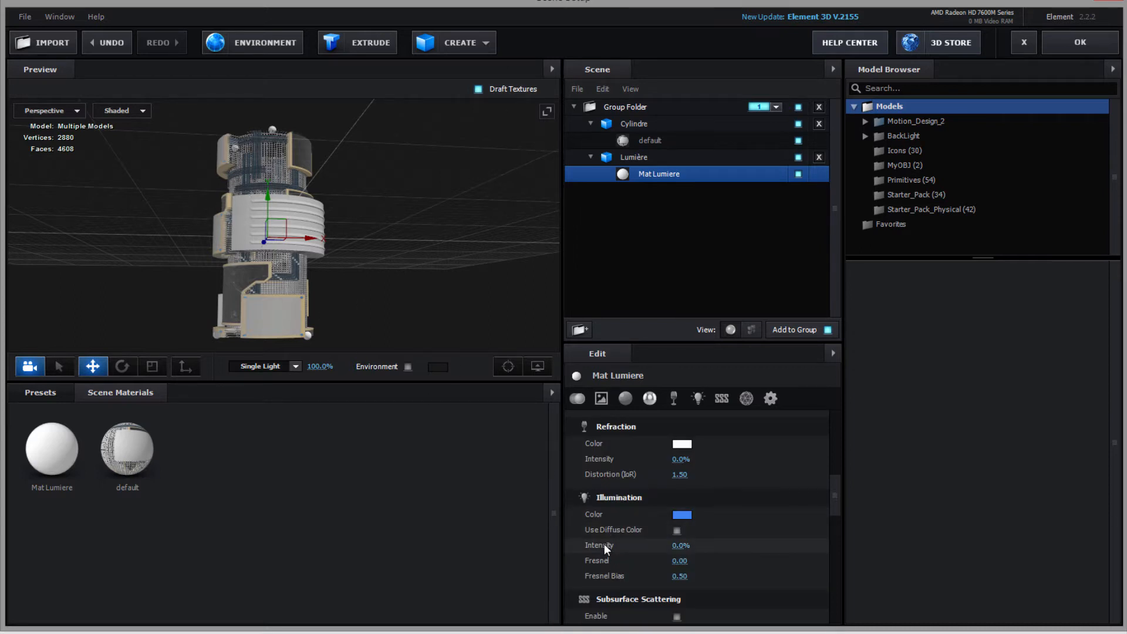
Set Mat Lumiere's Illumination Intensity to 101% and Fresnel to 0.53, and apply the scene setup to the composition
{"action": "left_click_drag", "start_coordinate": [680, 550], "coordinate": [750, 545]}
{"action": "left_click_drag", "start_coordinate": [688, 563], "coordinate": [732, 573]}
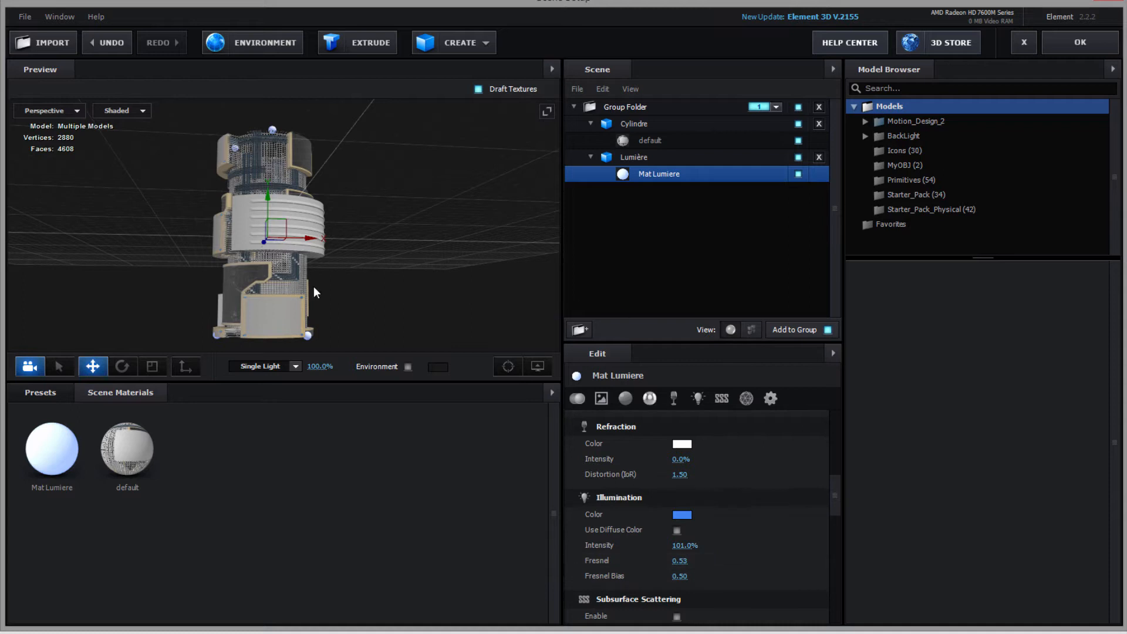
{"action": "left_click", "coordinate": [1069, 43]}
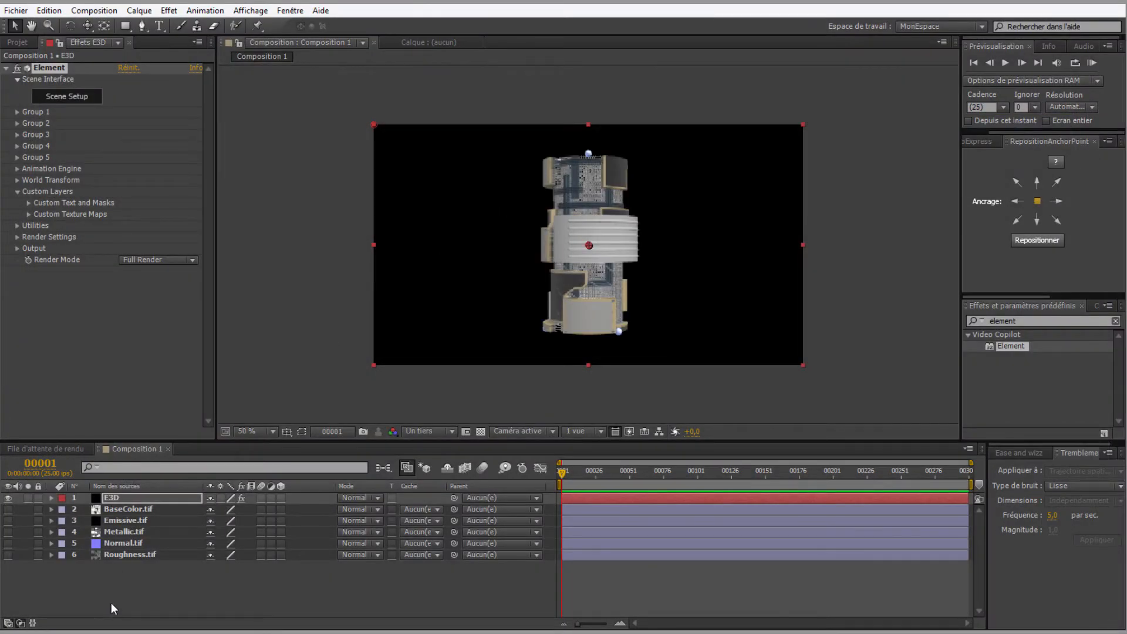
Add a two-node 24 mm camera named Caméra 1 to the composition
{"action": "right_click", "coordinate": [75, 582]}
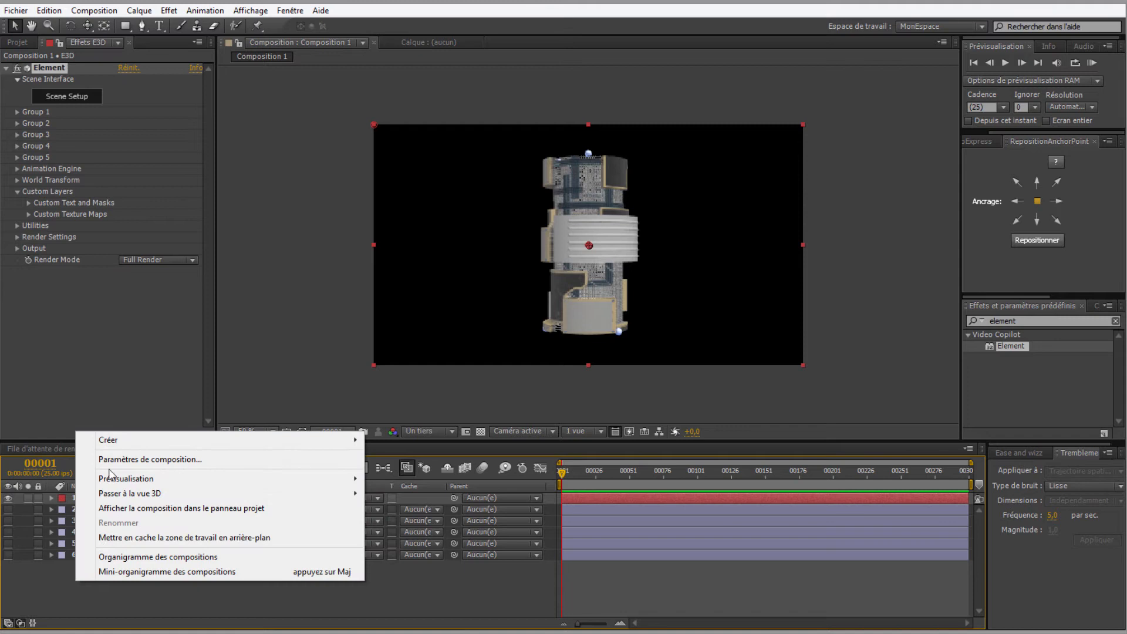
{"action": "mouse_move", "coordinate": [353, 442]}
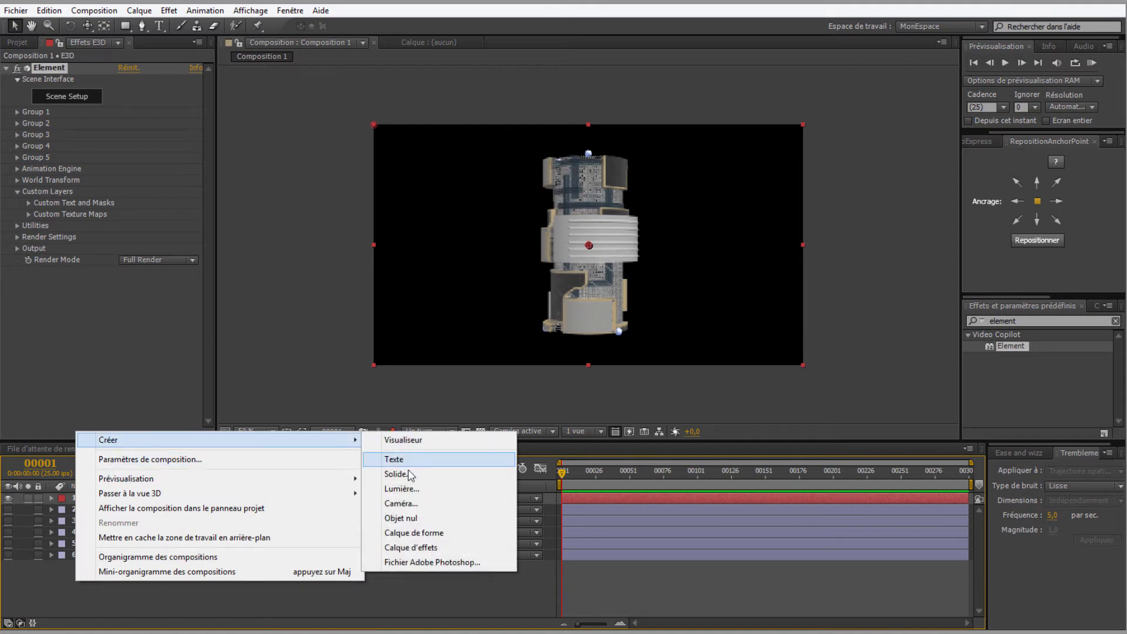
{"action": "left_click", "coordinate": [406, 503]}
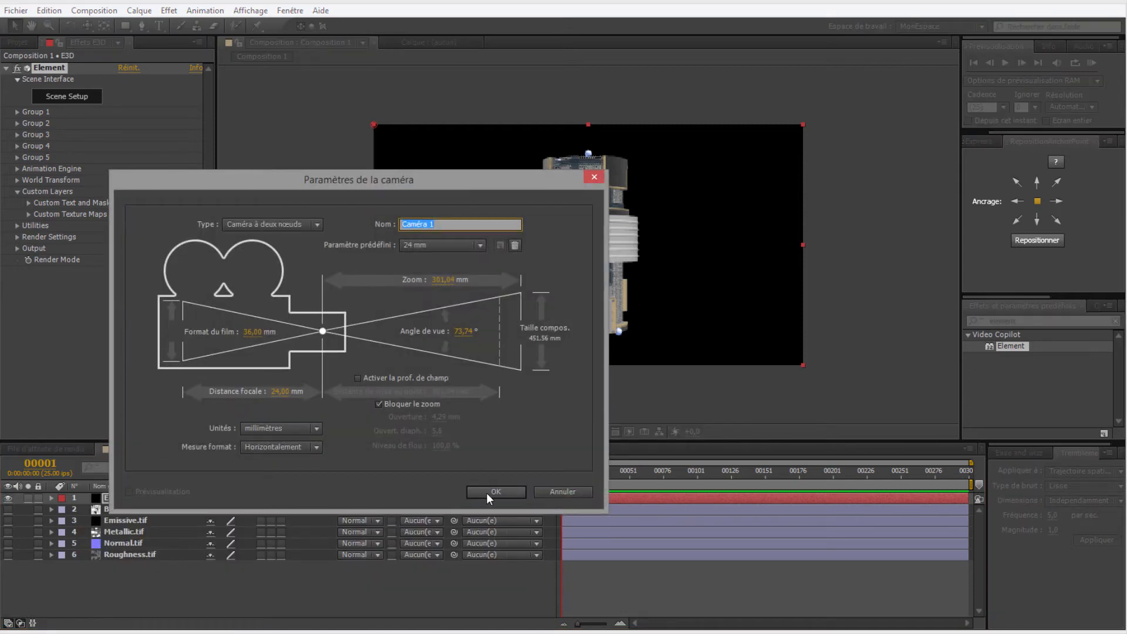
{"action": "left_click", "coordinate": [487, 492]}
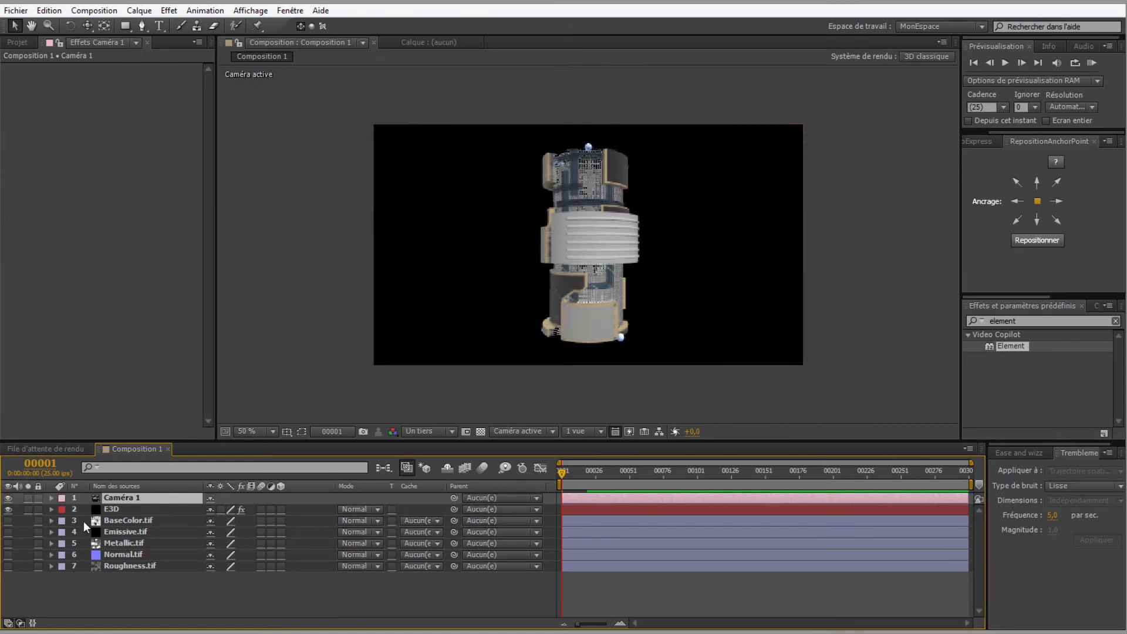
Expand Element's Render Settings on the E3D layer and reopen its Scene Setup to view the model from above
{"action": "left_click", "coordinate": [117, 509]}
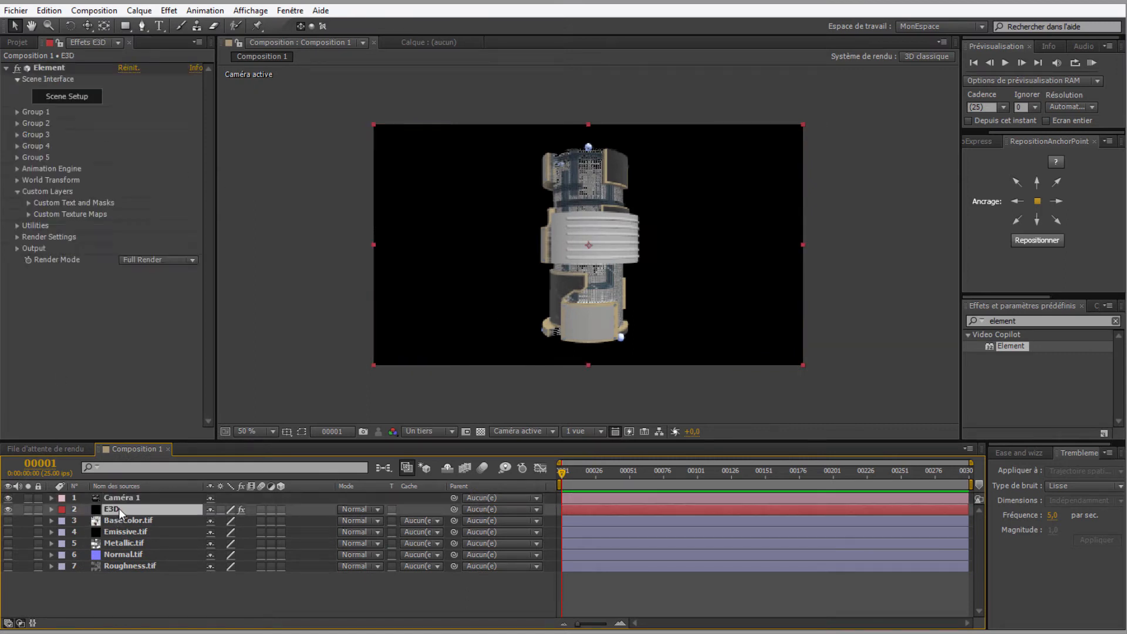
{"action": "left_click", "coordinate": [18, 237]}
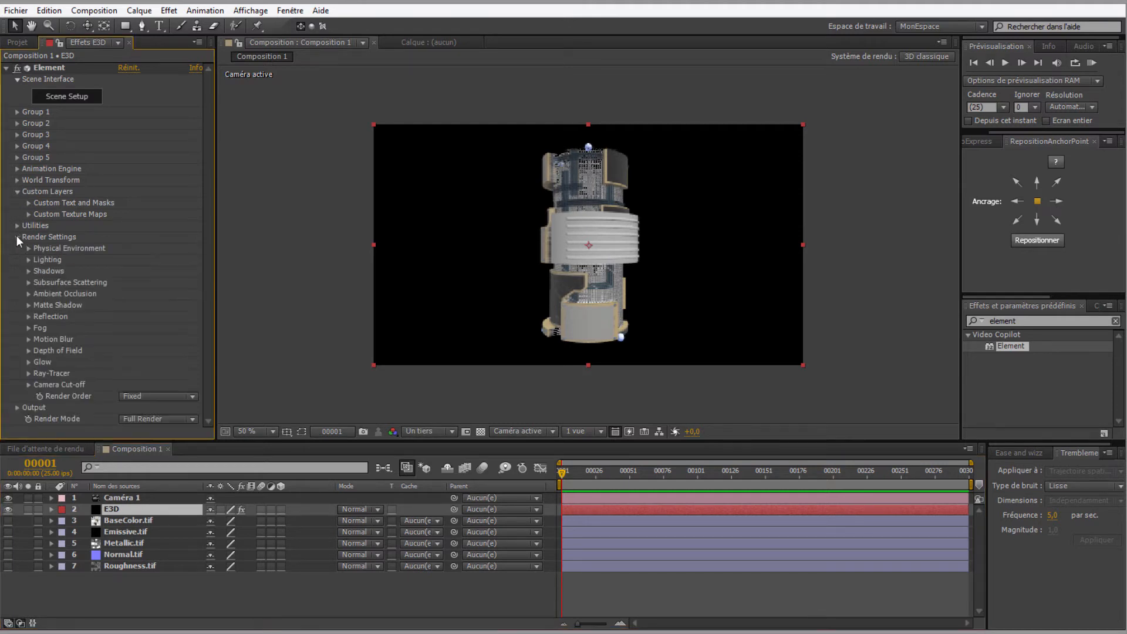
{"action": "left_click", "coordinate": [60, 99]}
{"action": "left_click", "coordinate": [64, 99]}
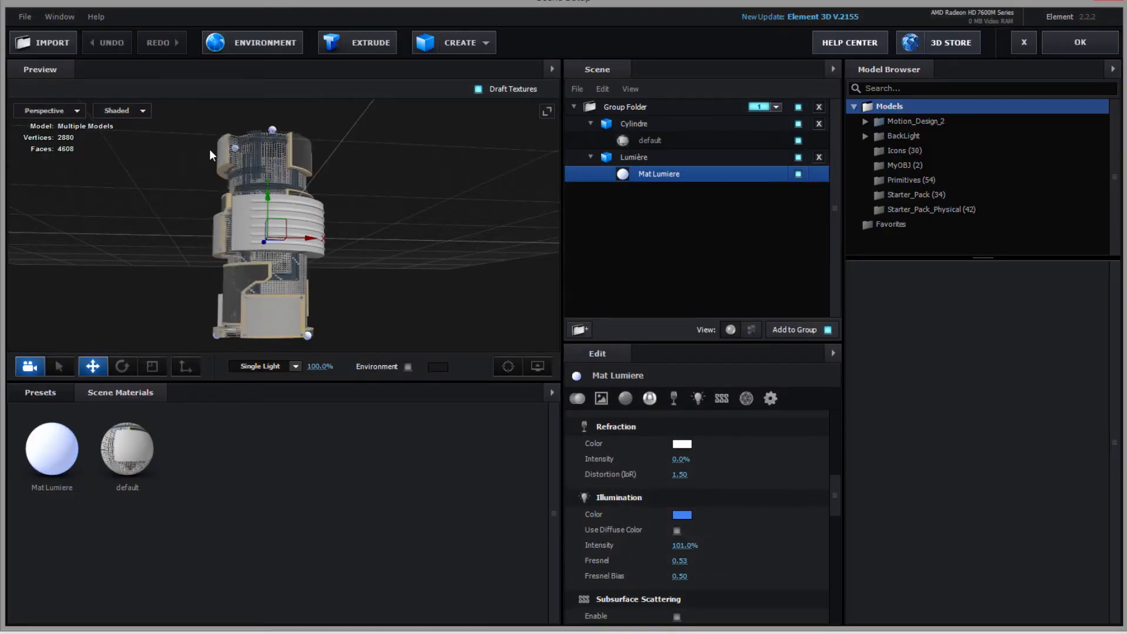
{"action": "left_click_drag", "start_coordinate": [411, 207], "coordinate": [414, 242]}
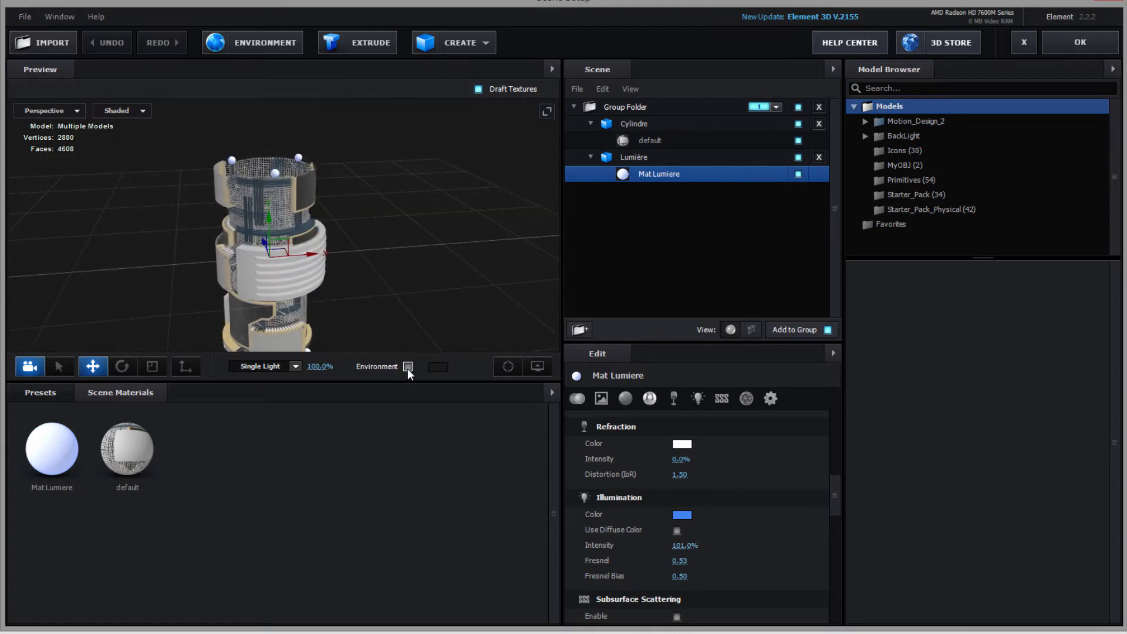
Try out the environment display in the preview and browse the image files available as replacement environment textures
{"action": "left_click", "coordinate": [407, 366]}
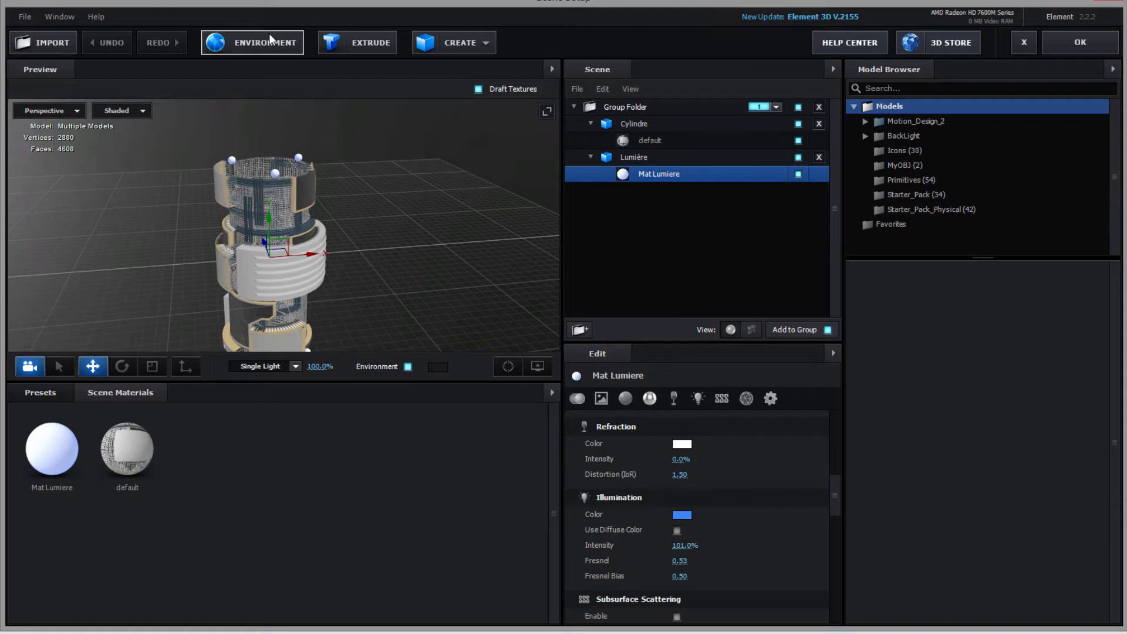
{"action": "left_click", "coordinate": [236, 44]}
{"action": "left_click", "coordinate": [525, 225]}
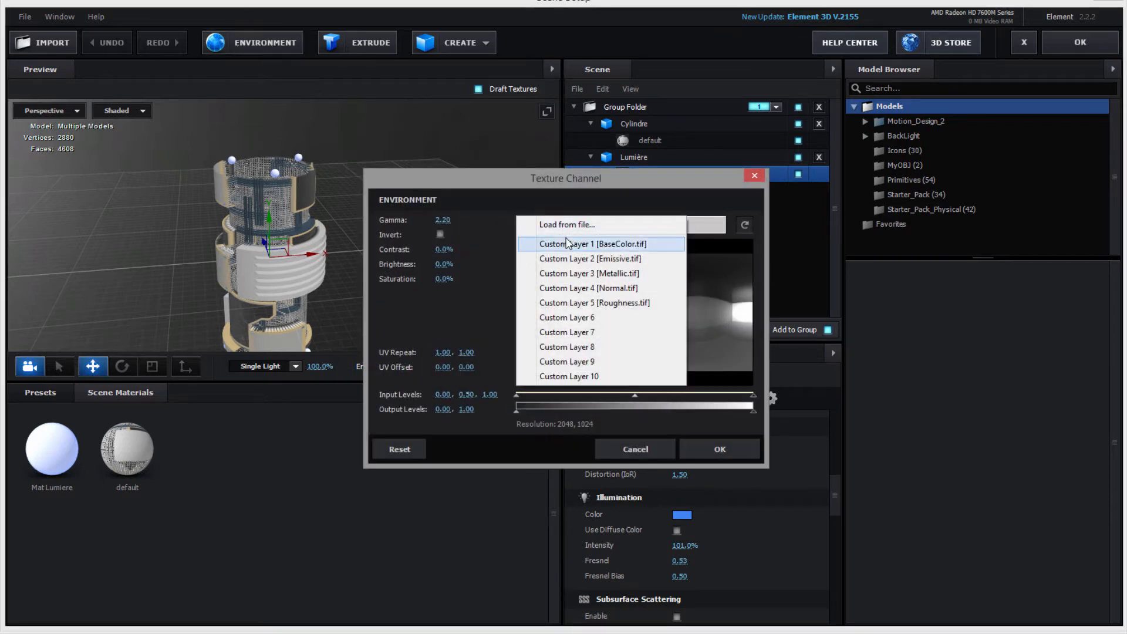
{"action": "left_click", "coordinate": [550, 227]}
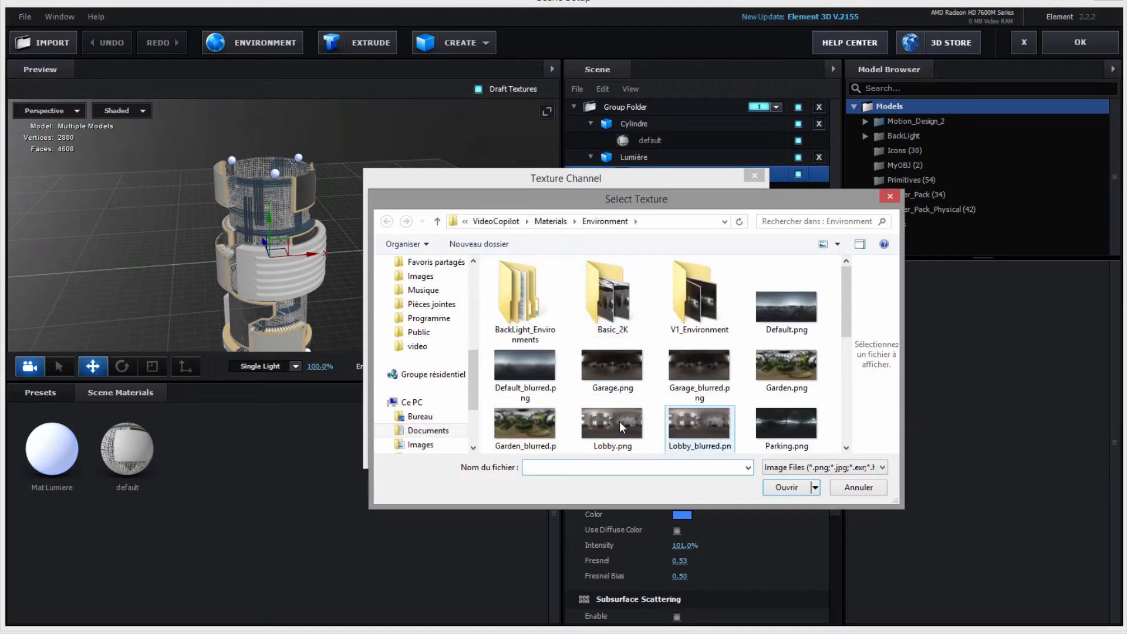
{"action": "scroll", "coordinate": [844, 315], "scroll_direction": "down", "scroll_amount": 4}
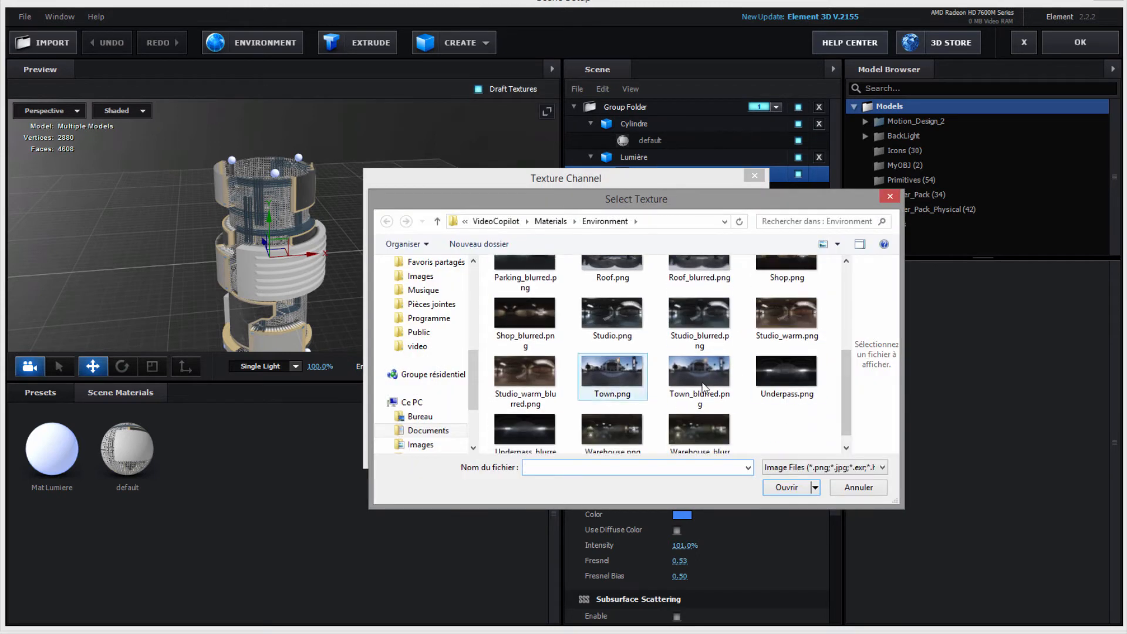
{"action": "left_click", "coordinate": [873, 485]}
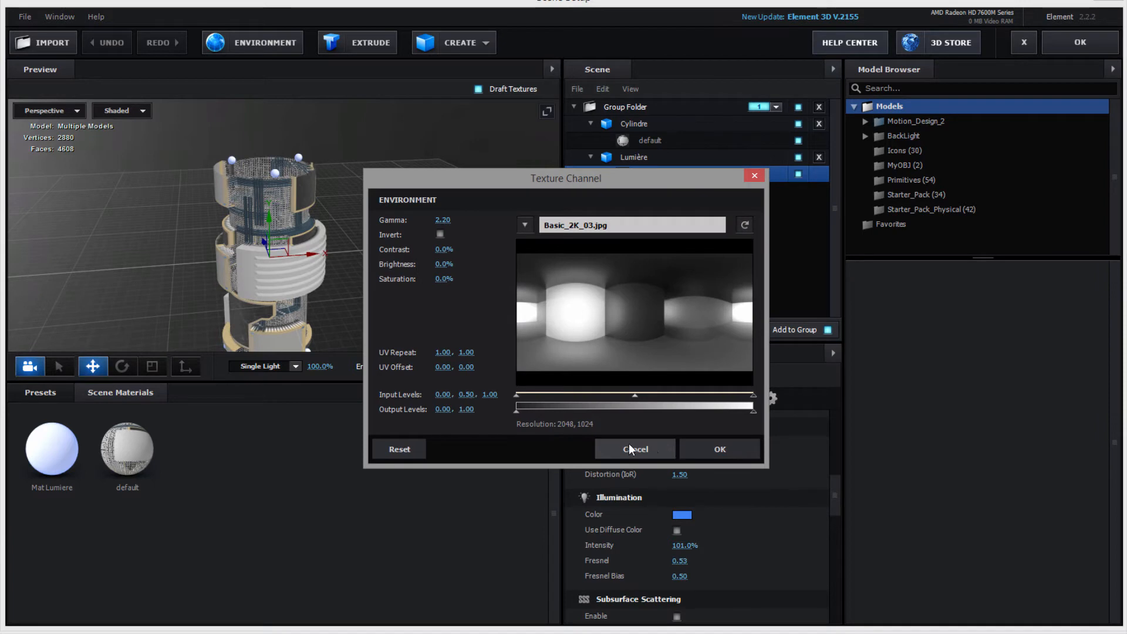
{"action": "left_click", "coordinate": [629, 446]}
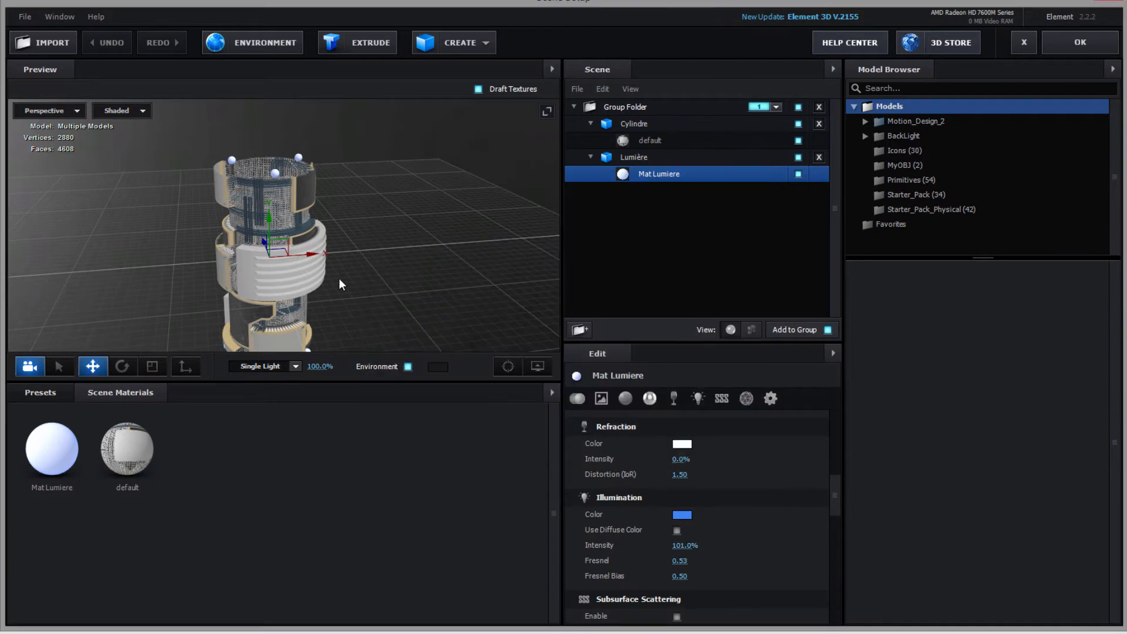
{"action": "left_click", "coordinate": [409, 366]}
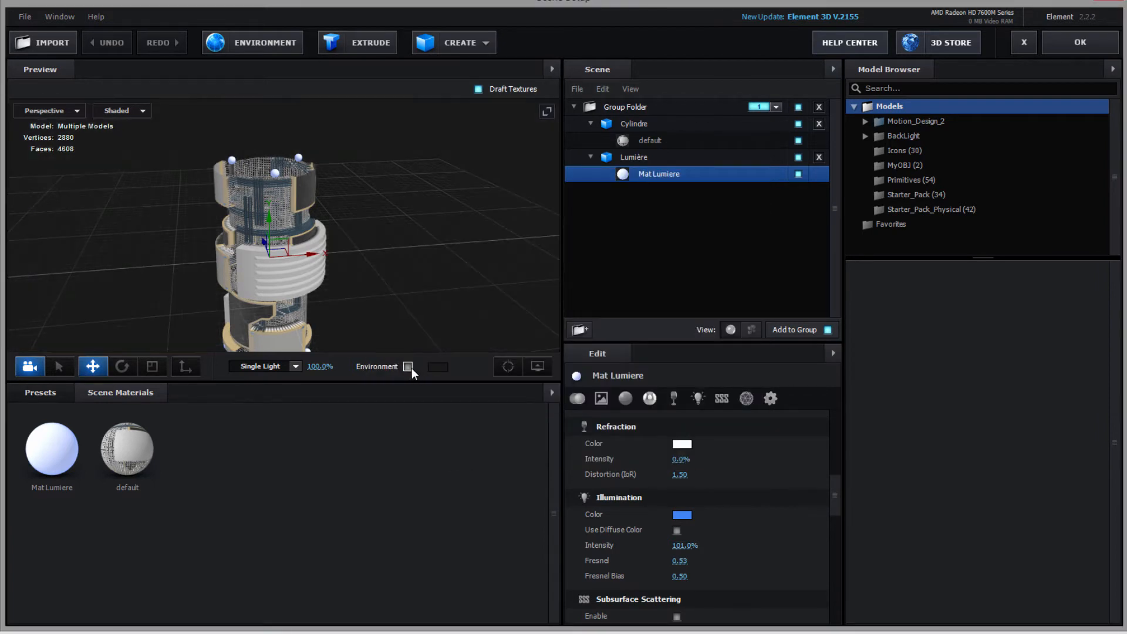
Show ambient occlusion and hide the grid in the scene preview
{"action": "left_click", "coordinate": [537, 366]}
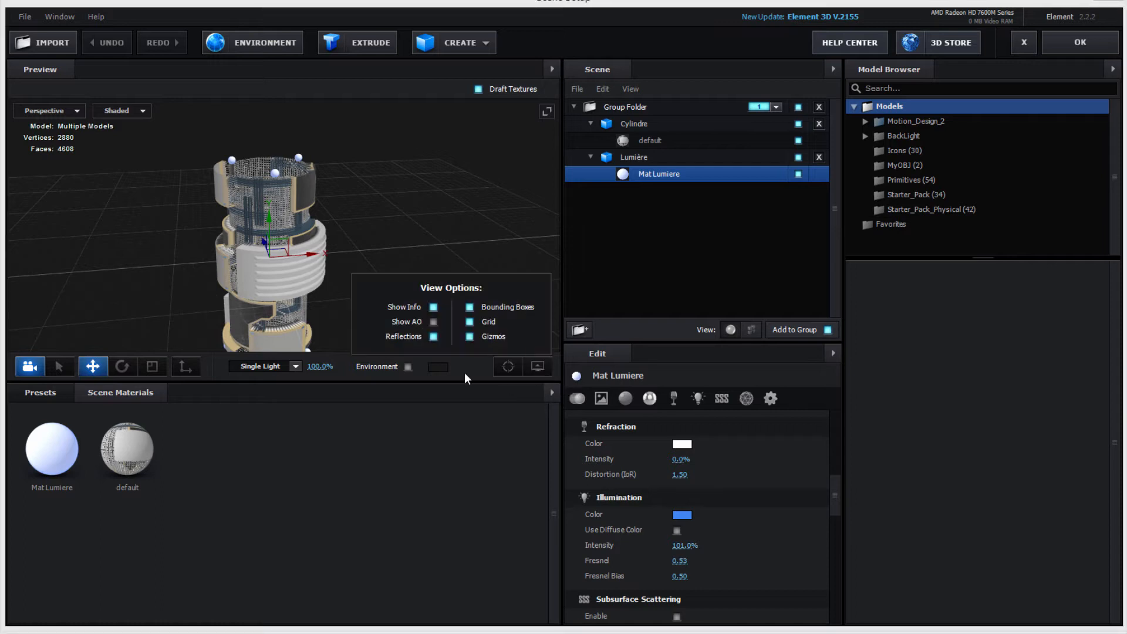
{"action": "left_click", "coordinate": [433, 322]}
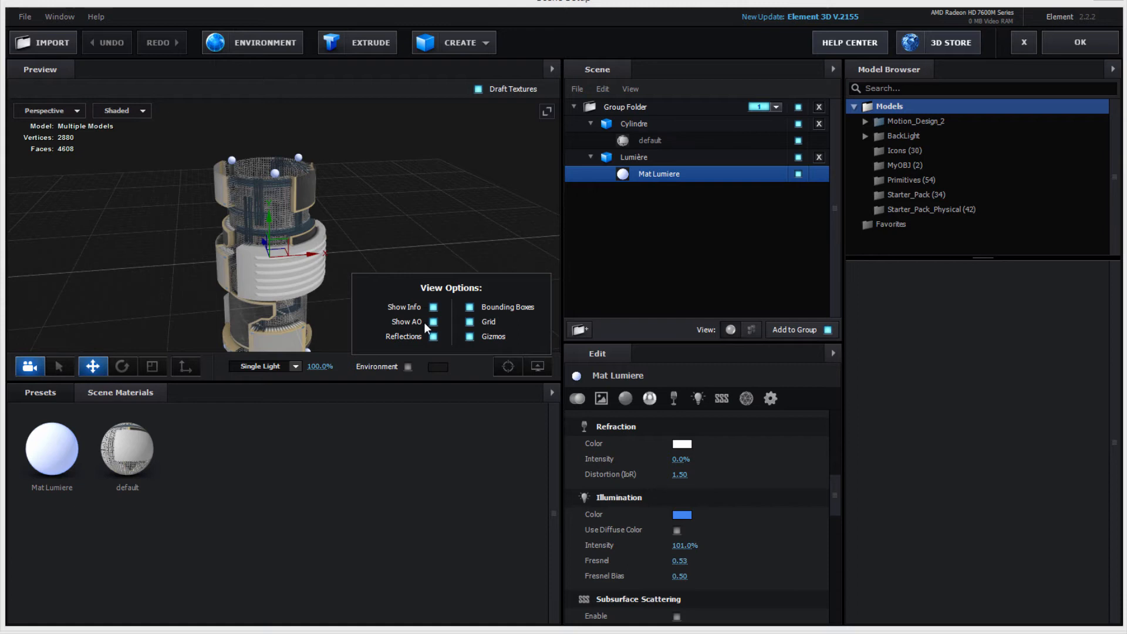
{"action": "left_click", "coordinate": [482, 325]}
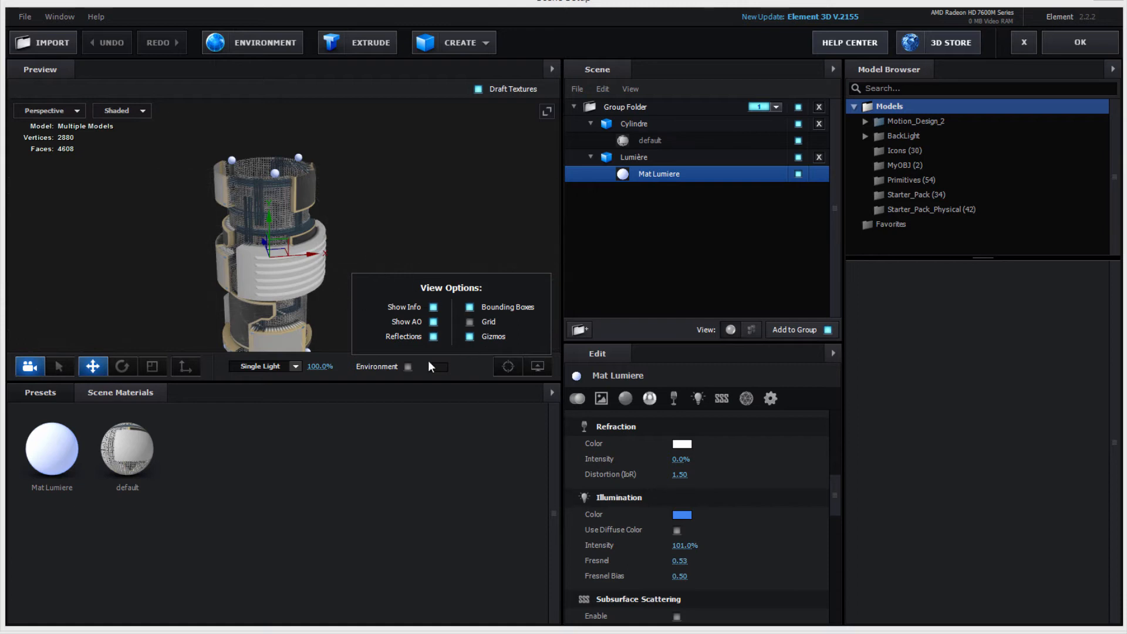
{"action": "left_click", "coordinate": [536, 366]}
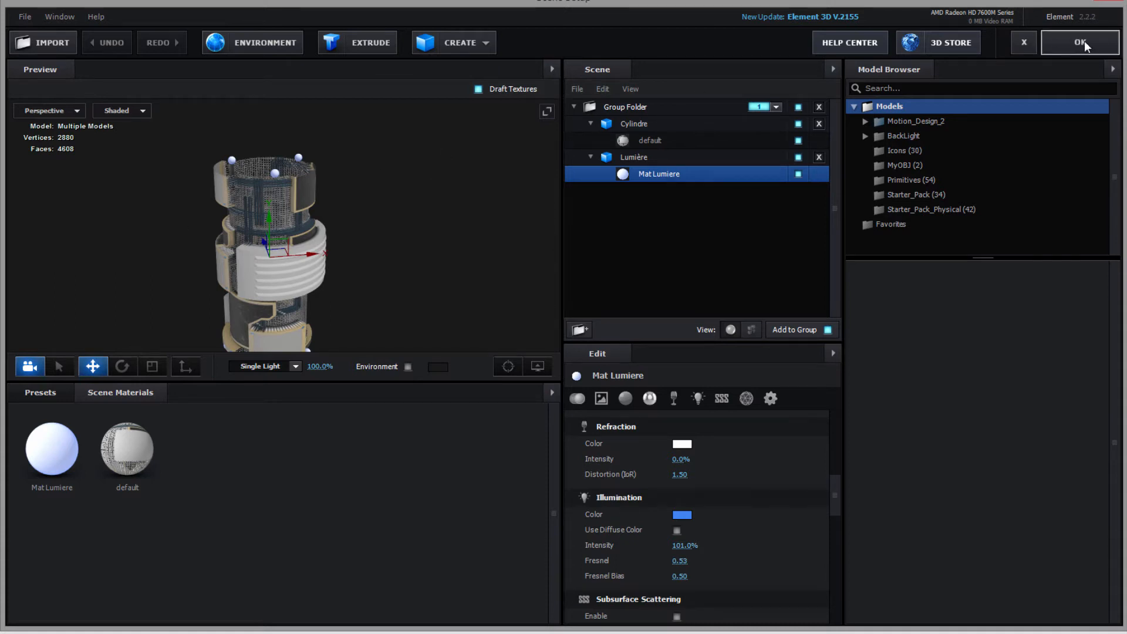
Switch the preview lighting from Single Light to Cinema and apply the scene setup
{"action": "left_click", "coordinate": [294, 367]}
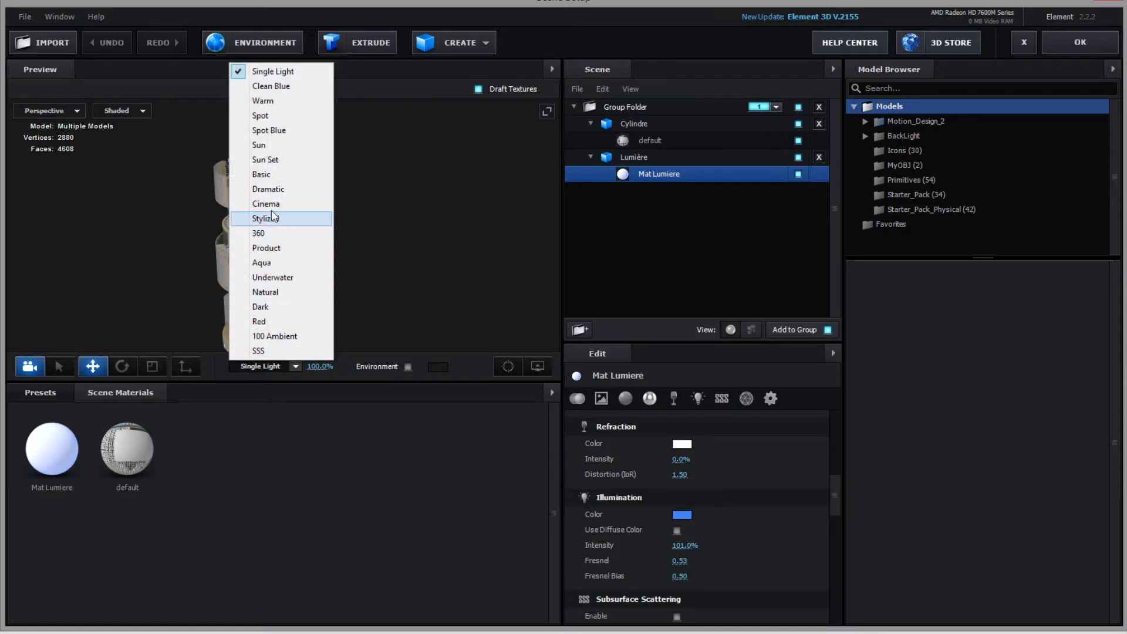
{"action": "left_click", "coordinate": [266, 203]}
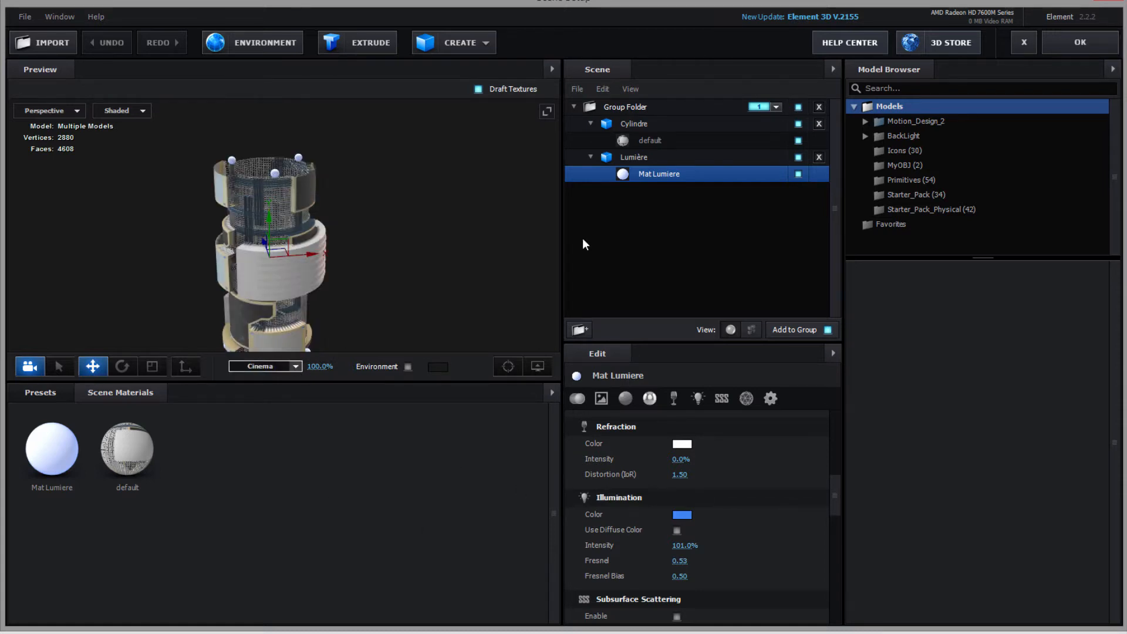
{"action": "left_click", "coordinate": [1073, 45]}
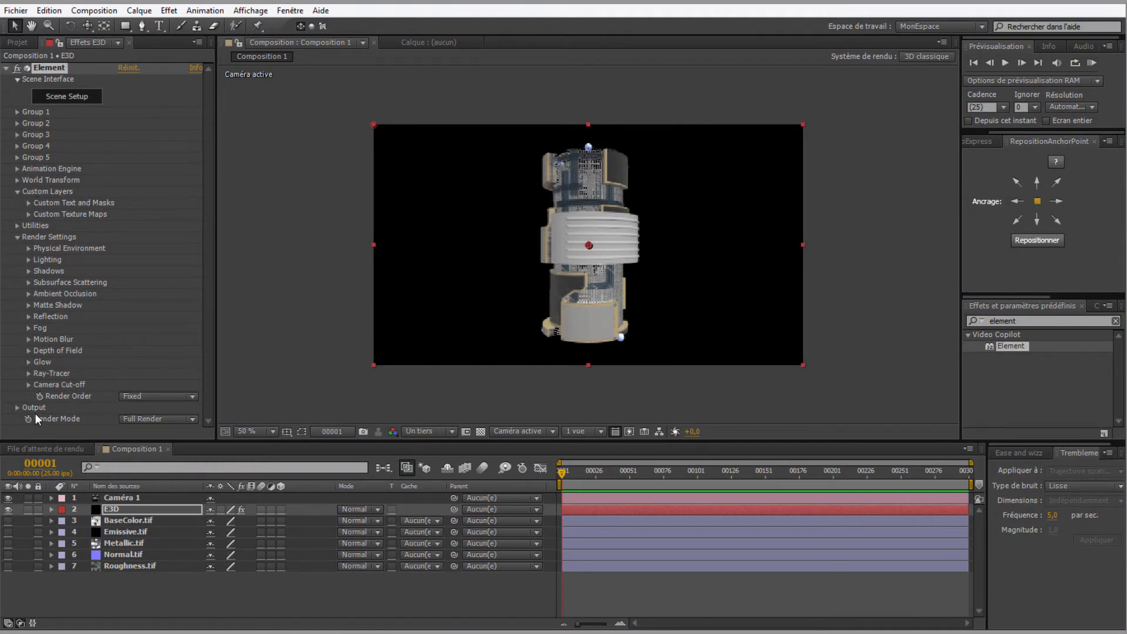
Try showing the physical environment in the render's background
{"action": "left_click", "coordinate": [29, 249]}
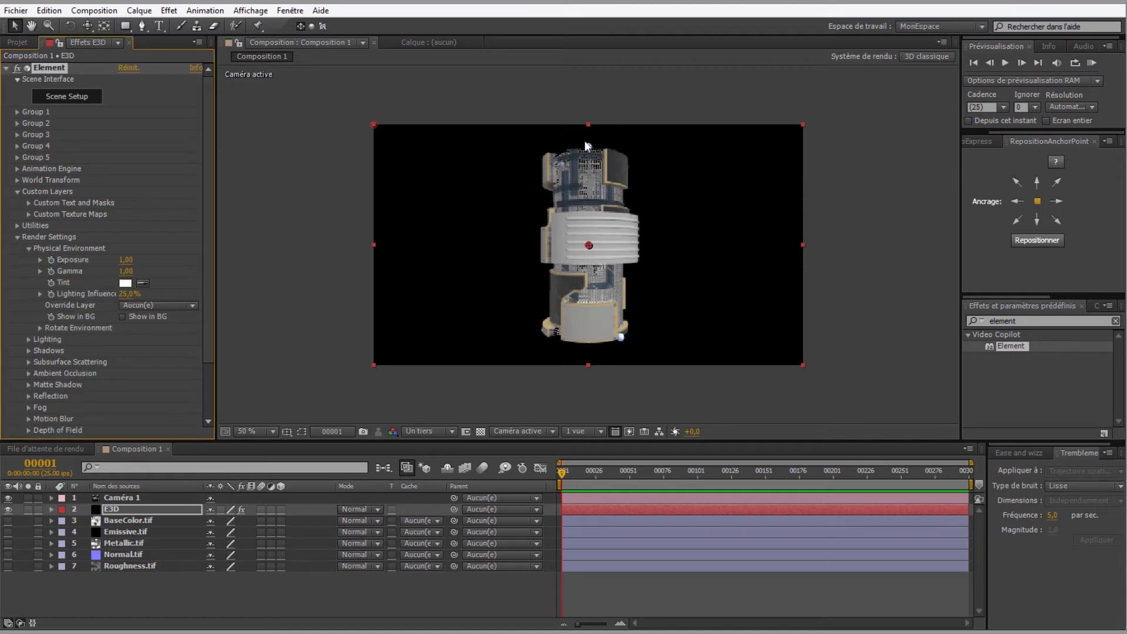
{"action": "left_click", "coordinate": [122, 317]}
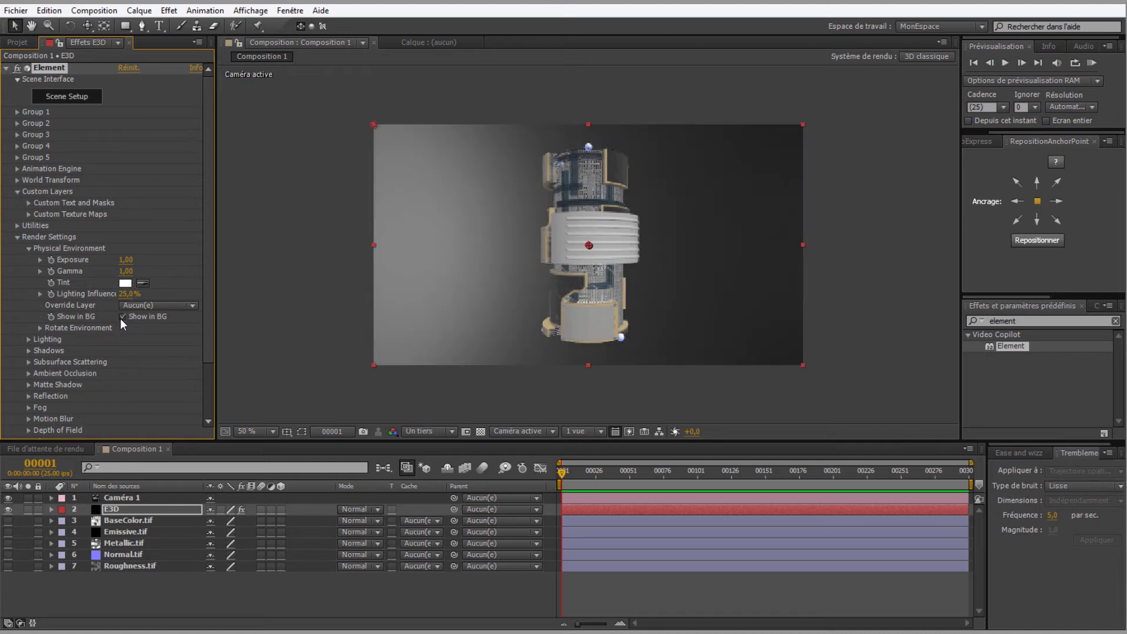
{"action": "left_click", "coordinate": [122, 317]}
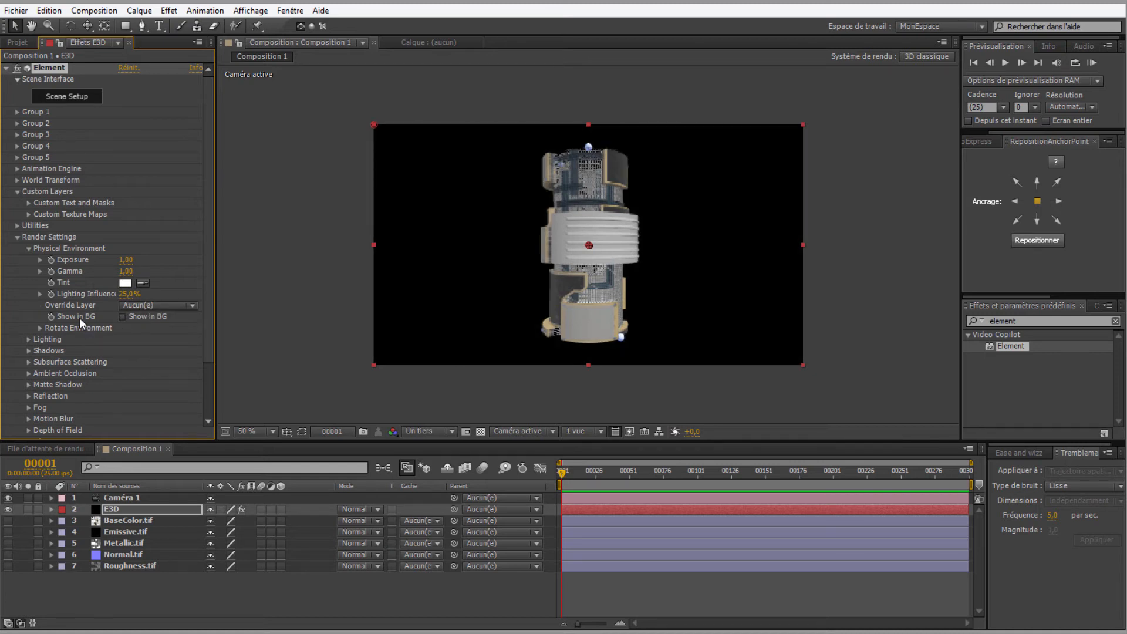
{"action": "left_click", "coordinate": [28, 250]}
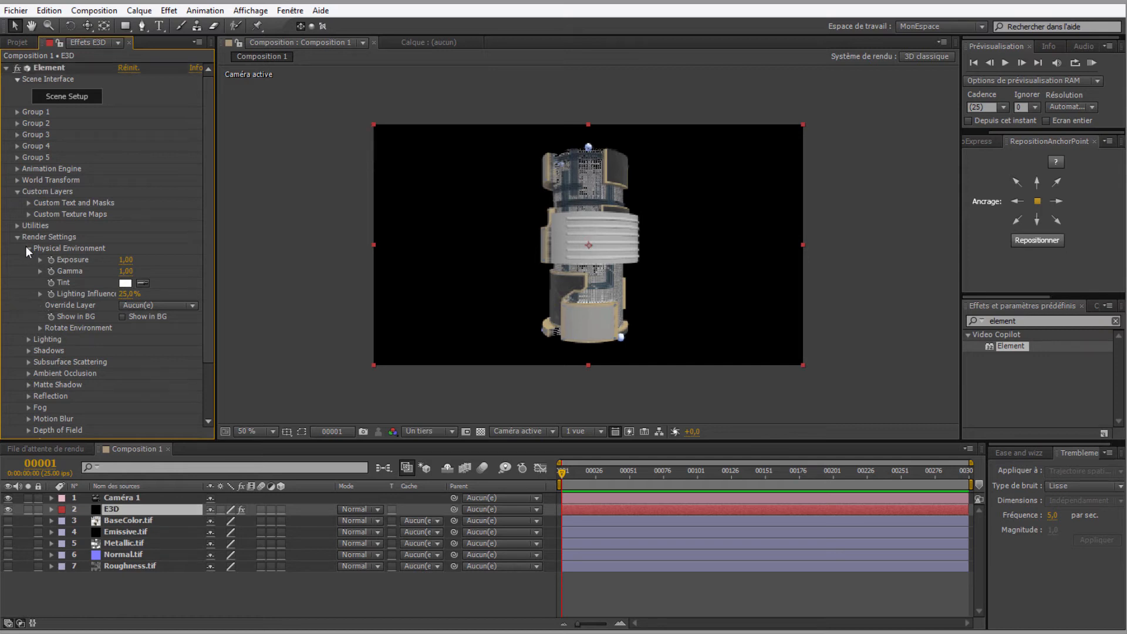
{"action": "left_click", "coordinate": [28, 248]}
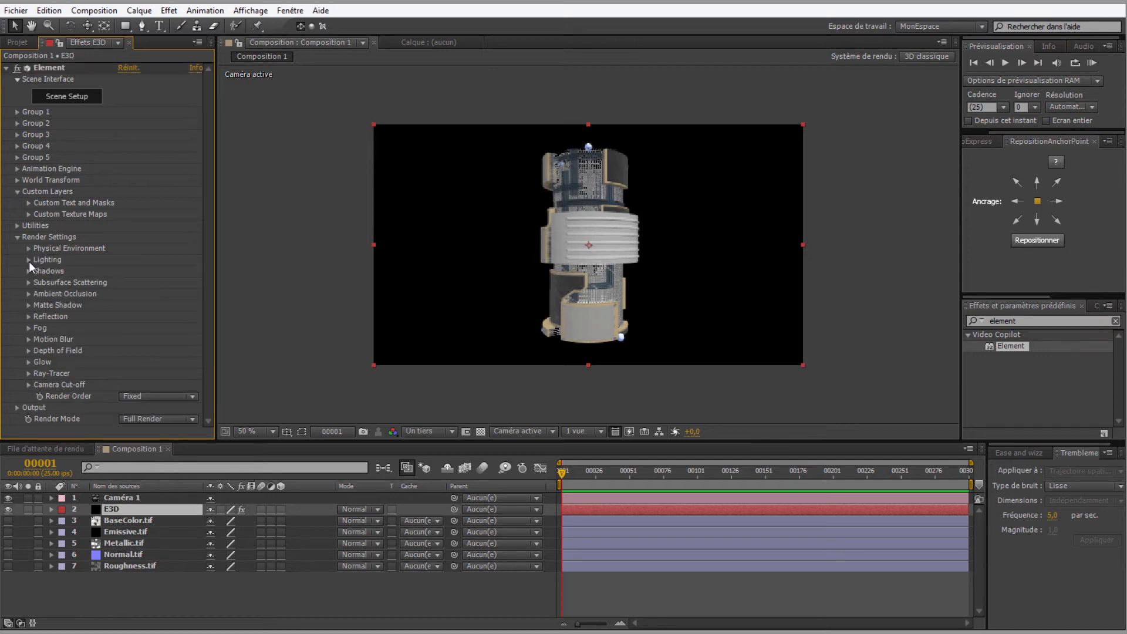
Set Add Lighting to Cinema in Element's Lighting render settings
{"action": "left_click", "coordinate": [28, 260]}
{"action": "left_click", "coordinate": [29, 260]}
{"action": "left_click", "coordinate": [28, 260]}
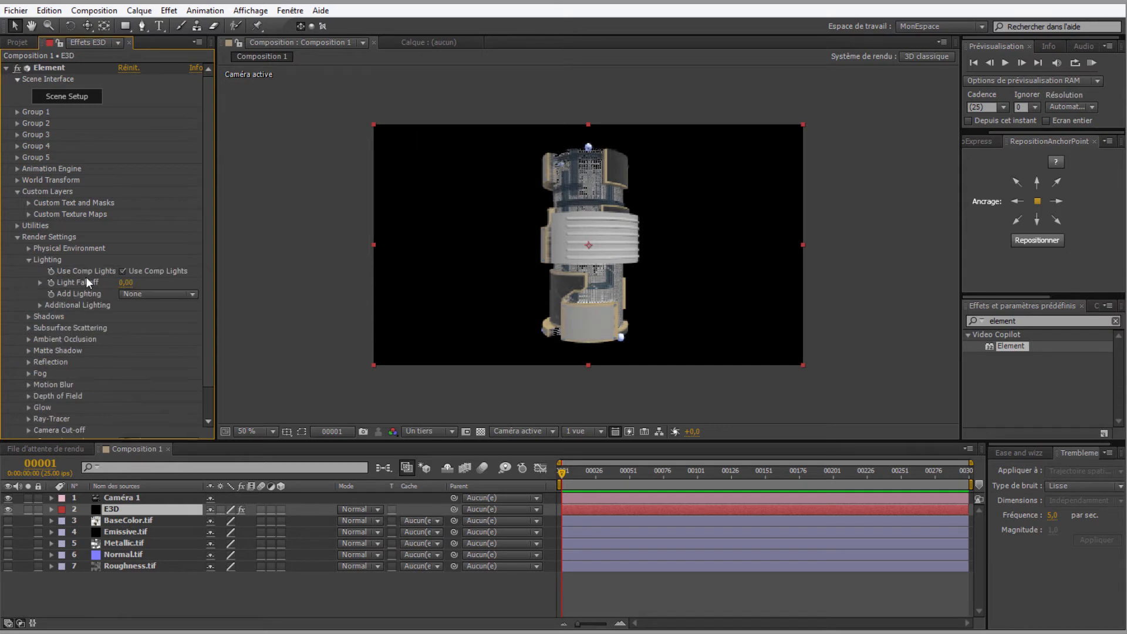
{"action": "left_click", "coordinate": [168, 293]}
{"action": "left_click", "coordinate": [187, 457]}
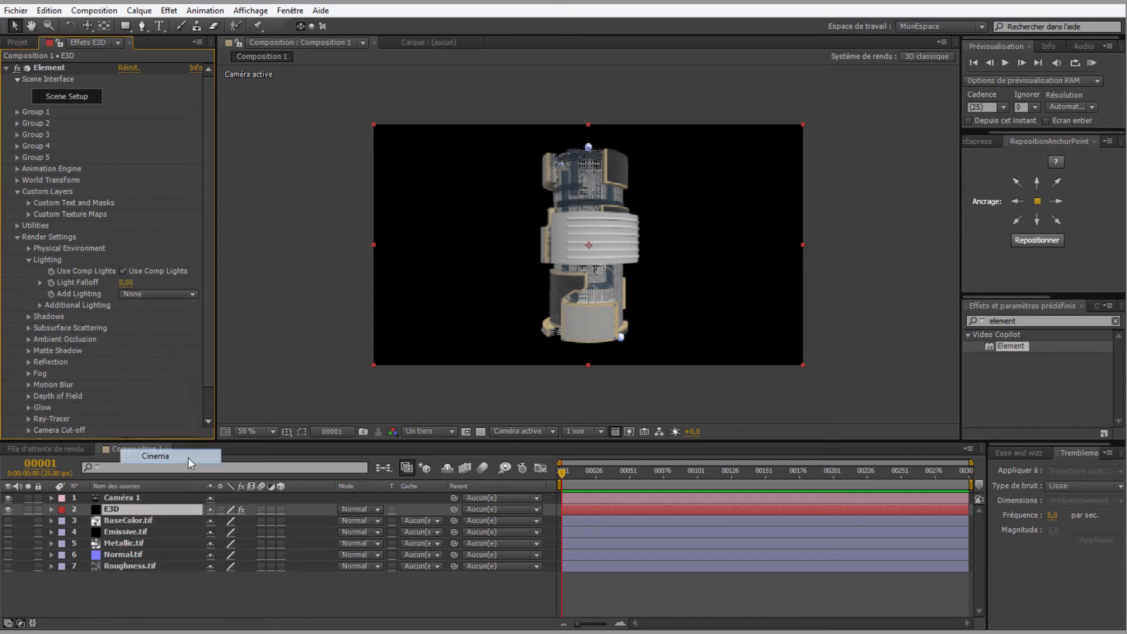
{"action": "left_click", "coordinate": [28, 260]}
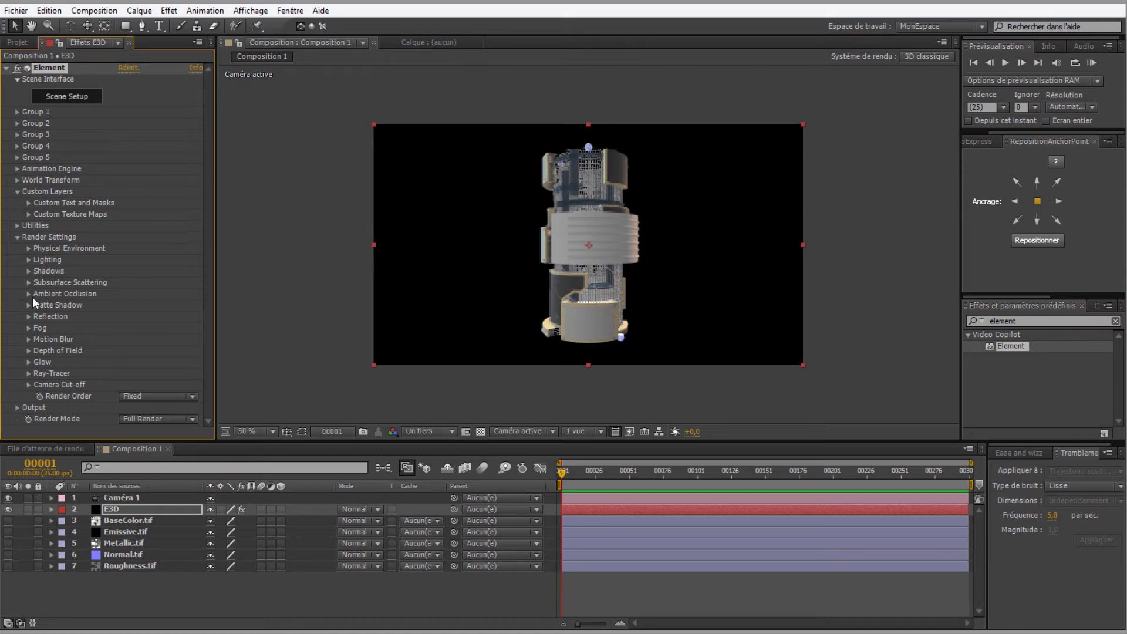
Enable ambient occlusion in Element's render settings, using the SSAO mode
{"action": "left_click", "coordinate": [27, 294]}
{"action": "left_click", "coordinate": [123, 273]}
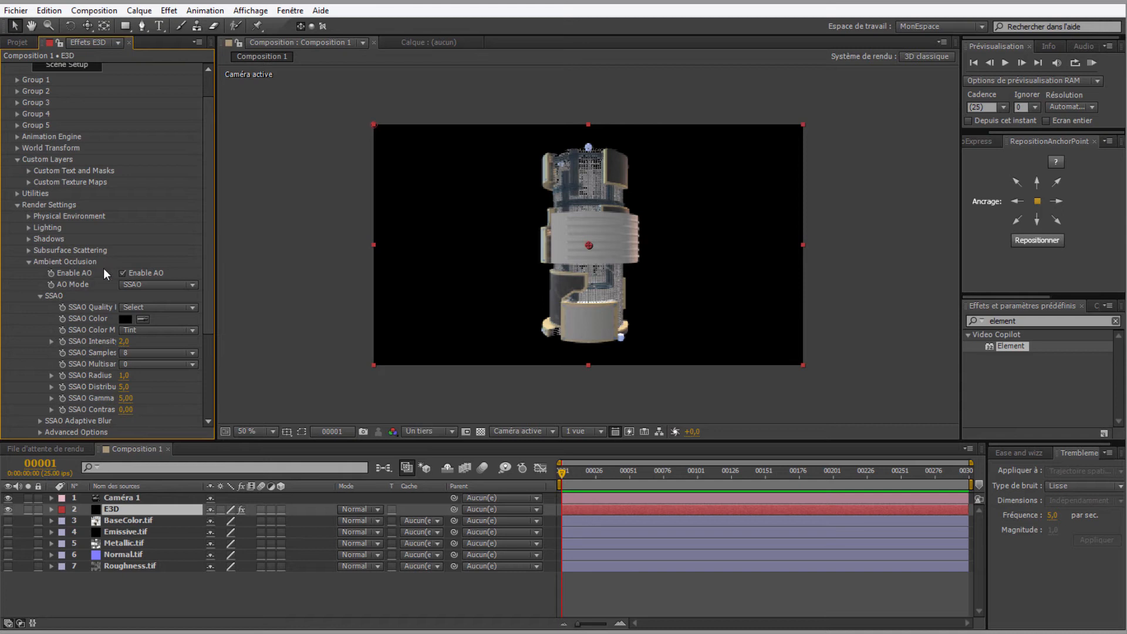
{"action": "left_click", "coordinate": [28, 262]}
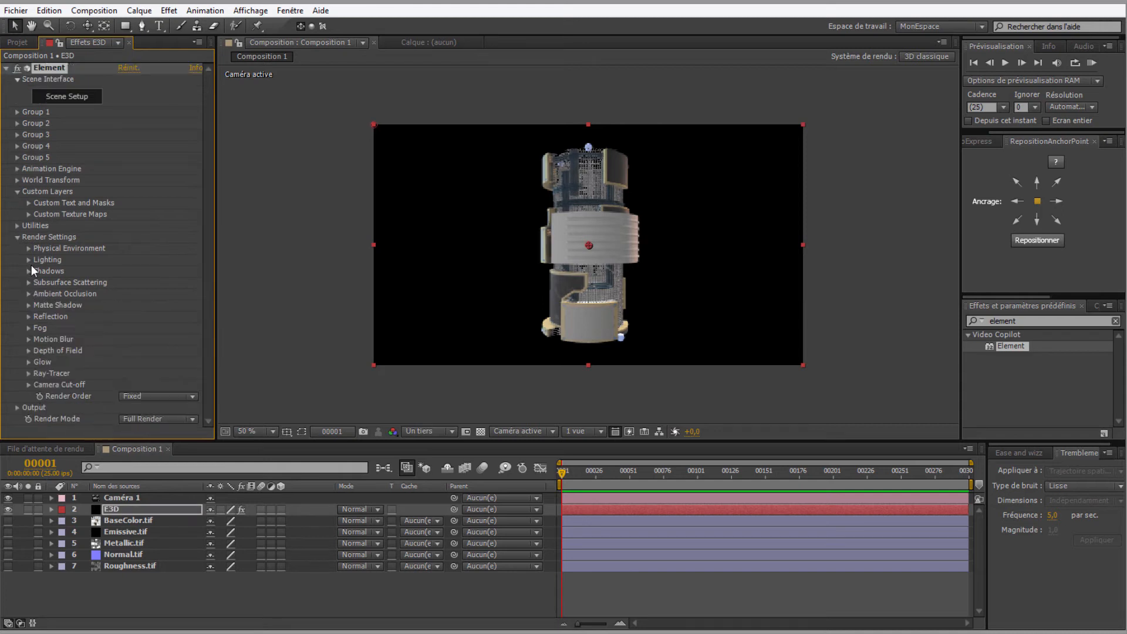
Change the spherical map resolution and mirror surface quality in Element's Reflection render settings
{"action": "left_click", "coordinate": [27, 316]}
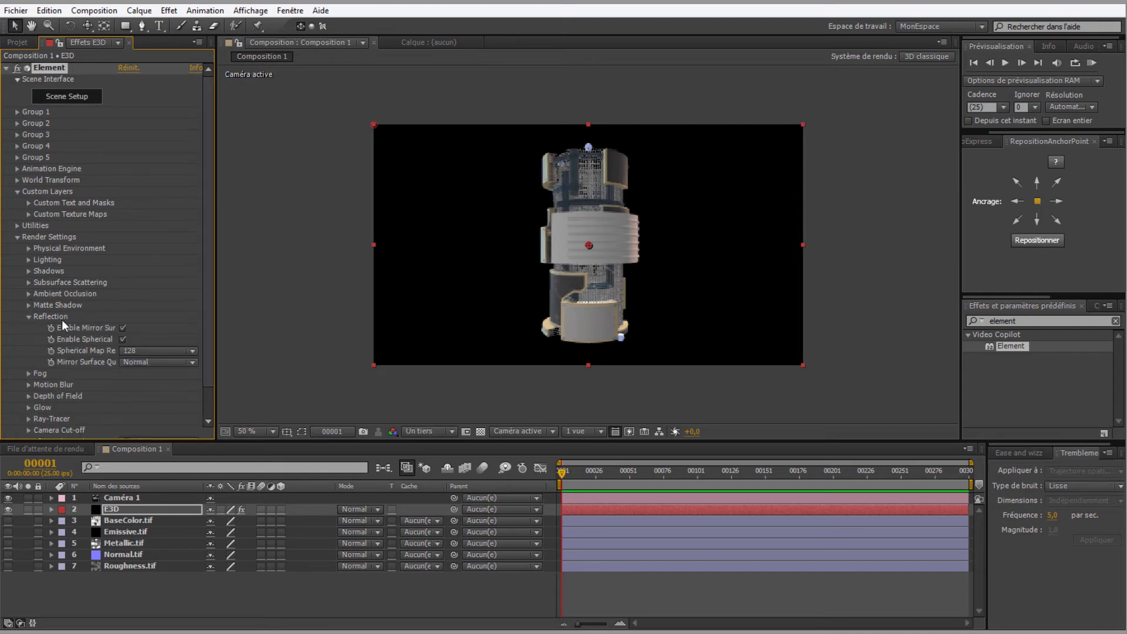
{"action": "left_click", "coordinate": [152, 353]}
{"action": "left_click", "coordinate": [150, 372]}
{"action": "left_click", "coordinate": [150, 363]}
{"action": "left_click", "coordinate": [156, 396]}
{"action": "left_click", "coordinate": [28, 316]}
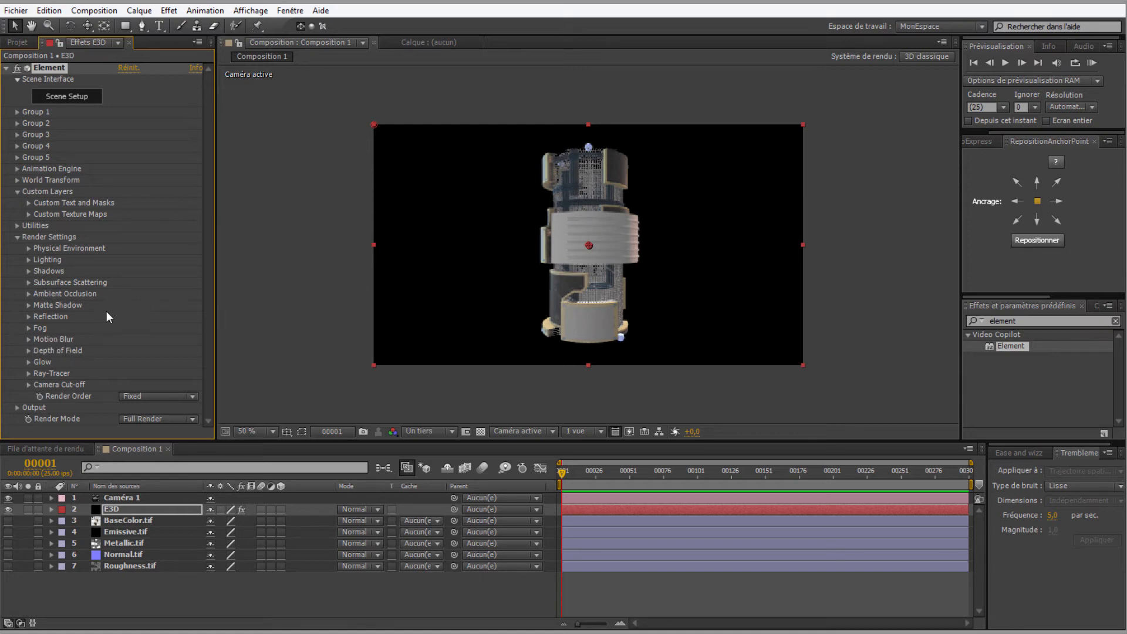
Enable glow in Element's render settings
{"action": "left_click", "coordinate": [27, 362]}
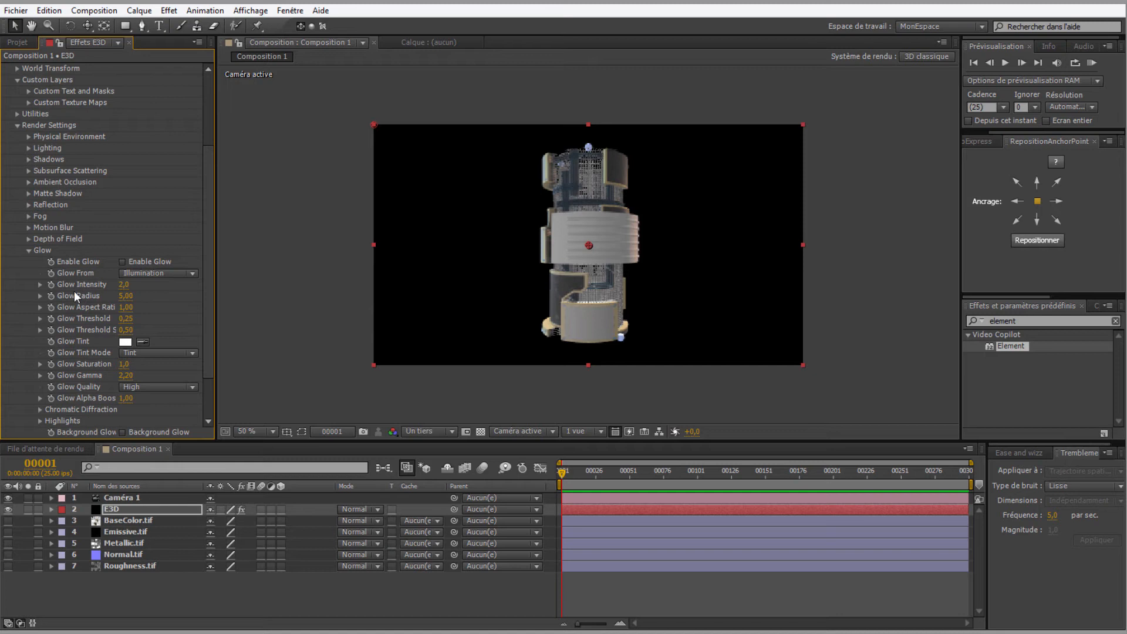
{"action": "left_click", "coordinate": [123, 262]}
{"action": "left_click_drag", "start_coordinate": [124, 284], "coordinate": [127, 322]}
{"action": "left_click_drag", "start_coordinate": [203, 312], "coordinate": [208, 368]}
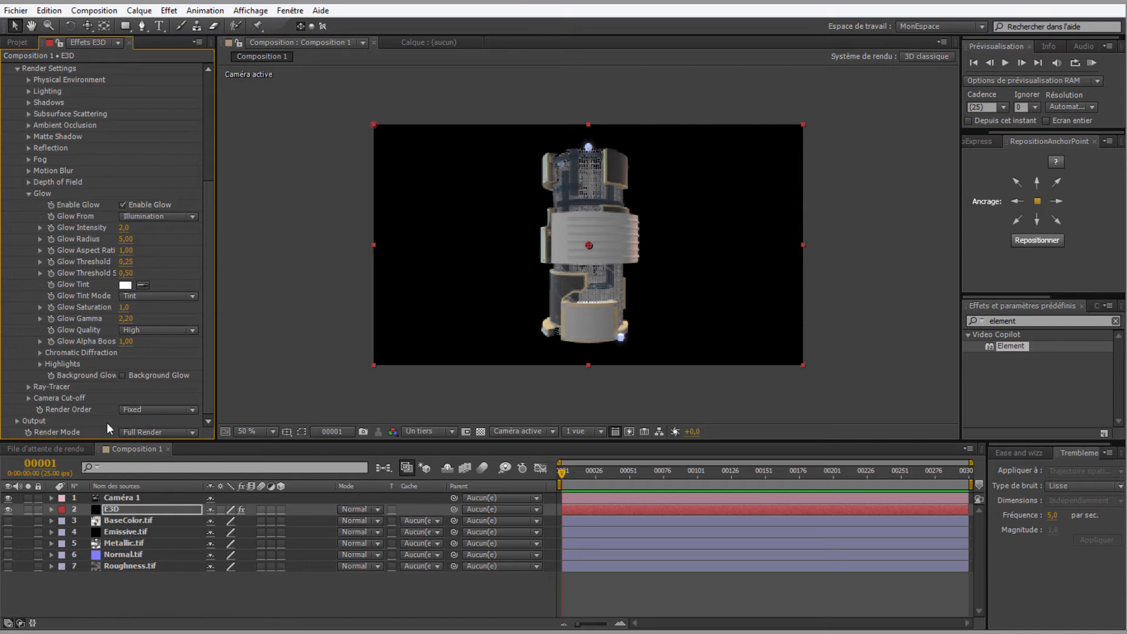
Create a null object as a 3D layer and parent Caméra 1 to it
{"action": "left_click", "coordinate": [119, 497]}
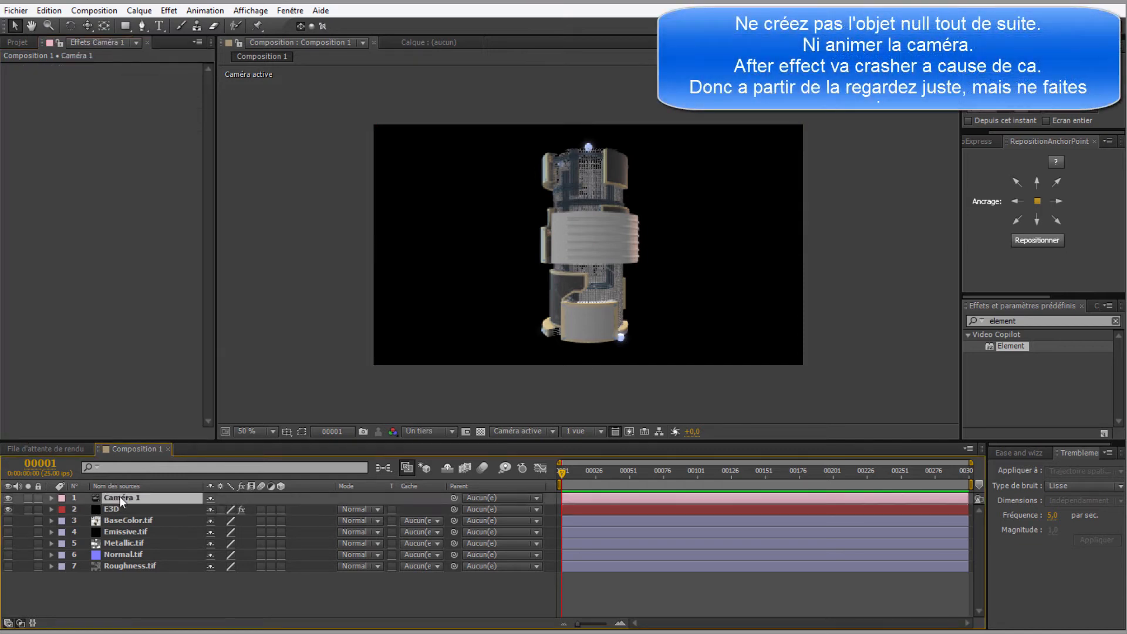
{"action": "right_click", "coordinate": [80, 498]}
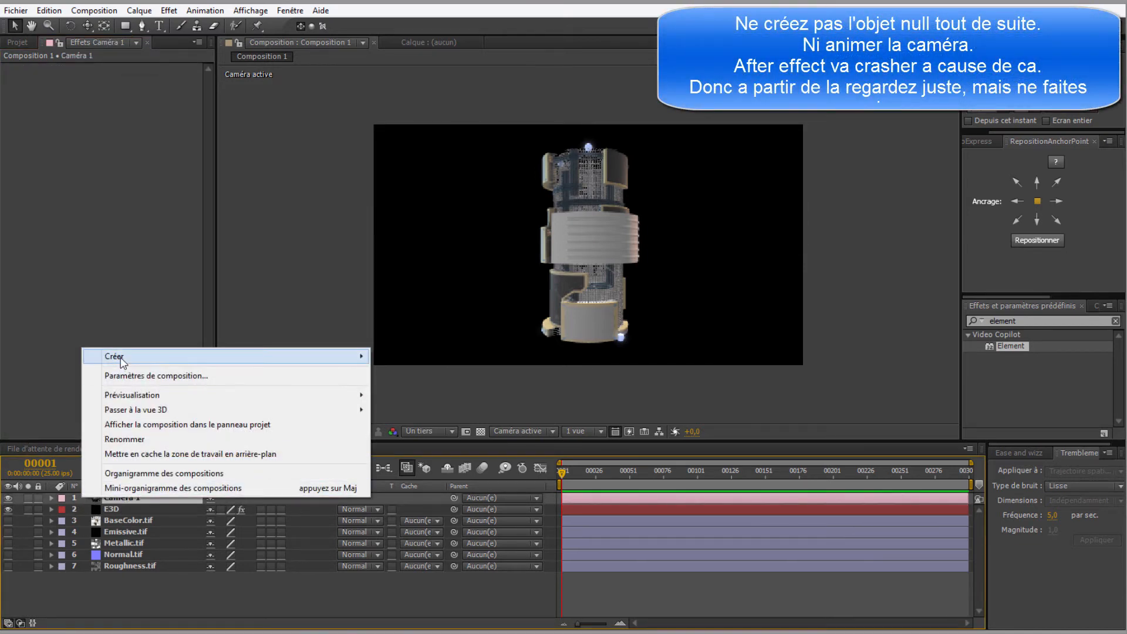
{"action": "mouse_move", "coordinate": [156, 357]}
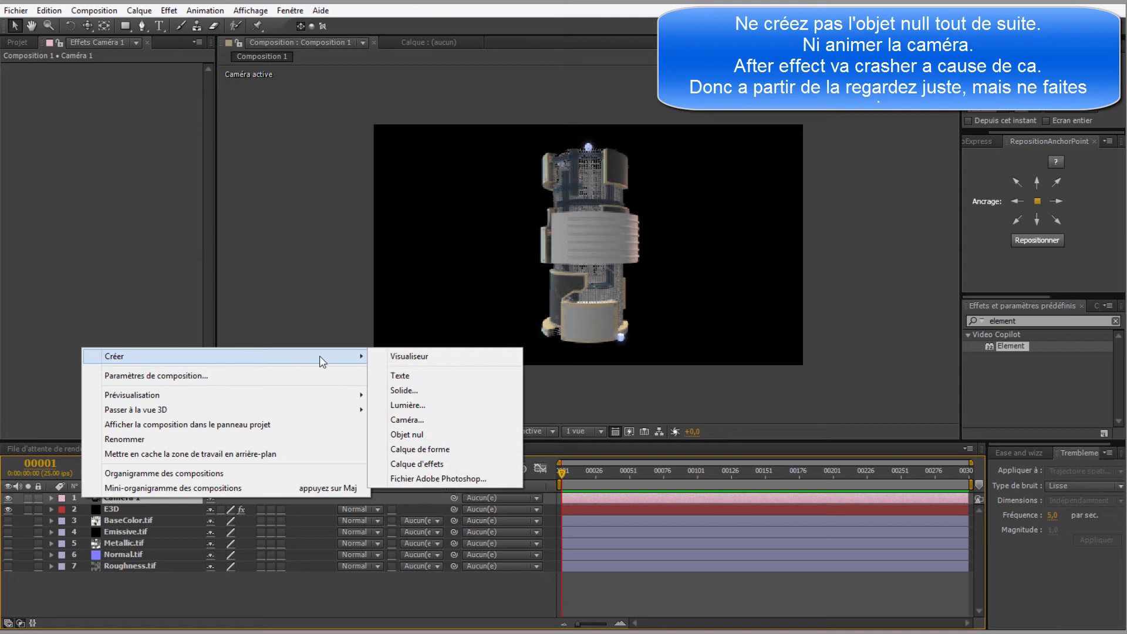
{"action": "left_click", "coordinate": [426, 434]}
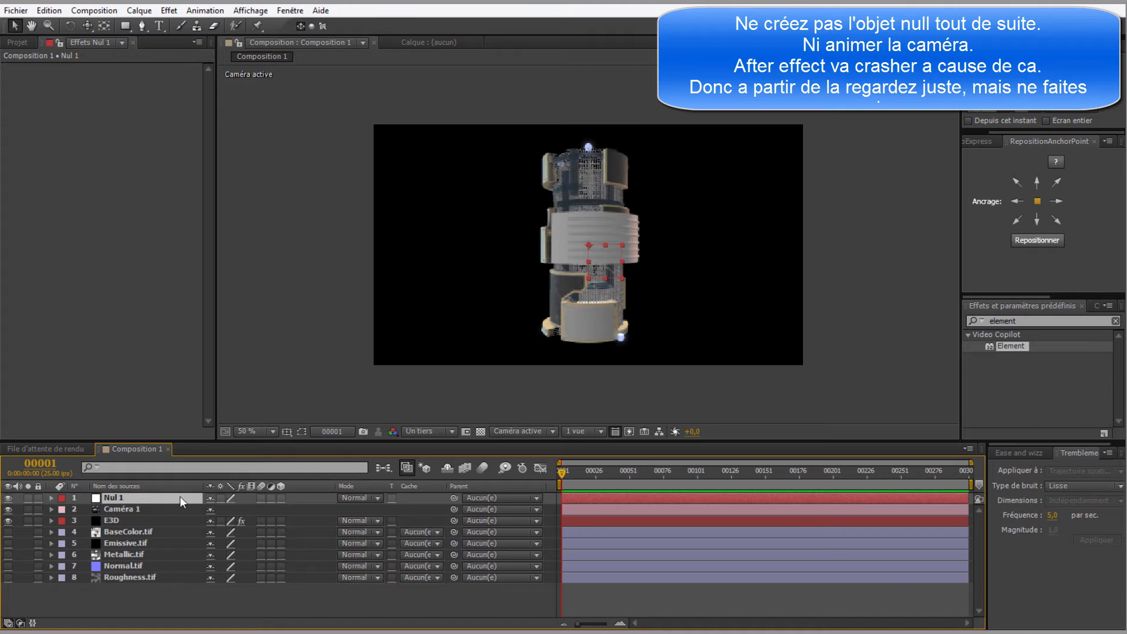
{"action": "left_click", "coordinate": [281, 498]}
{"action": "left_click_drag", "start_coordinate": [453, 508], "coordinate": [135, 498]}
Toggle the timeline's switches, modes and in/out column panes off and on
{"action": "left_click", "coordinate": [20, 623]}
{"action": "left_click", "coordinate": [21, 624]}
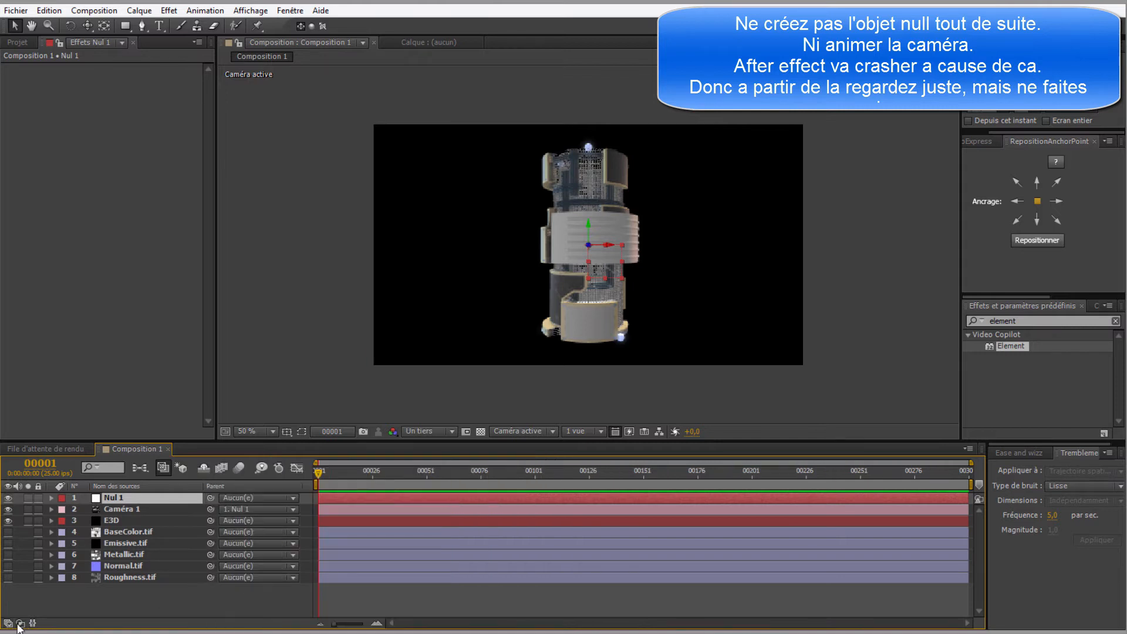
{"action": "left_click", "coordinate": [9, 624]}
{"action": "left_click", "coordinate": [20, 624]}
{"action": "left_click", "coordinate": [32, 624]}
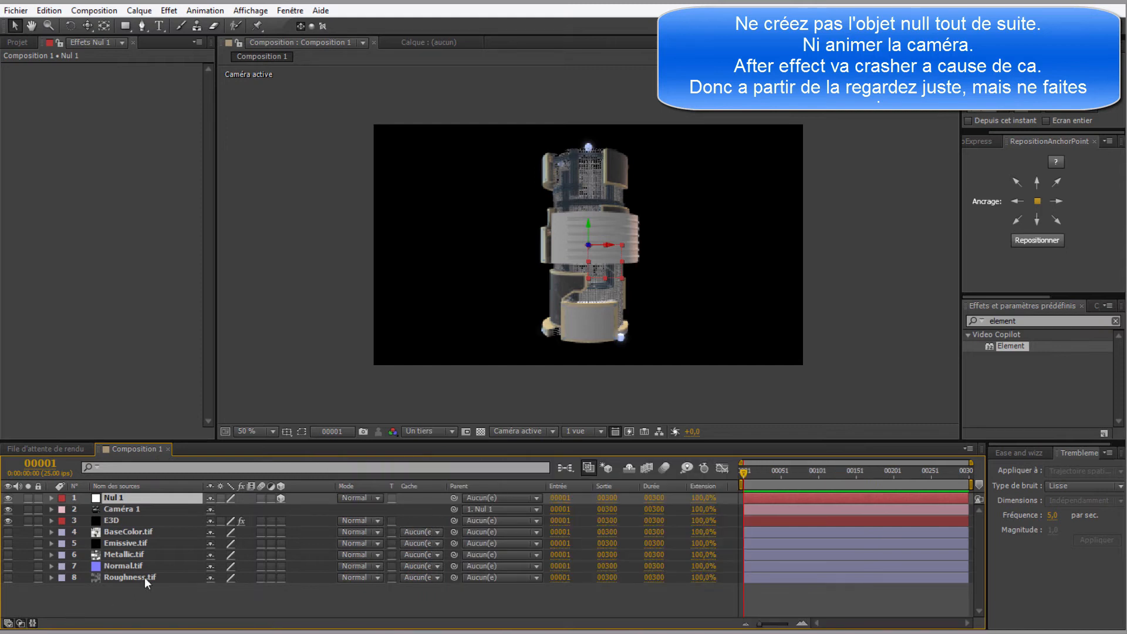
{"action": "left_click", "coordinate": [30, 624]}
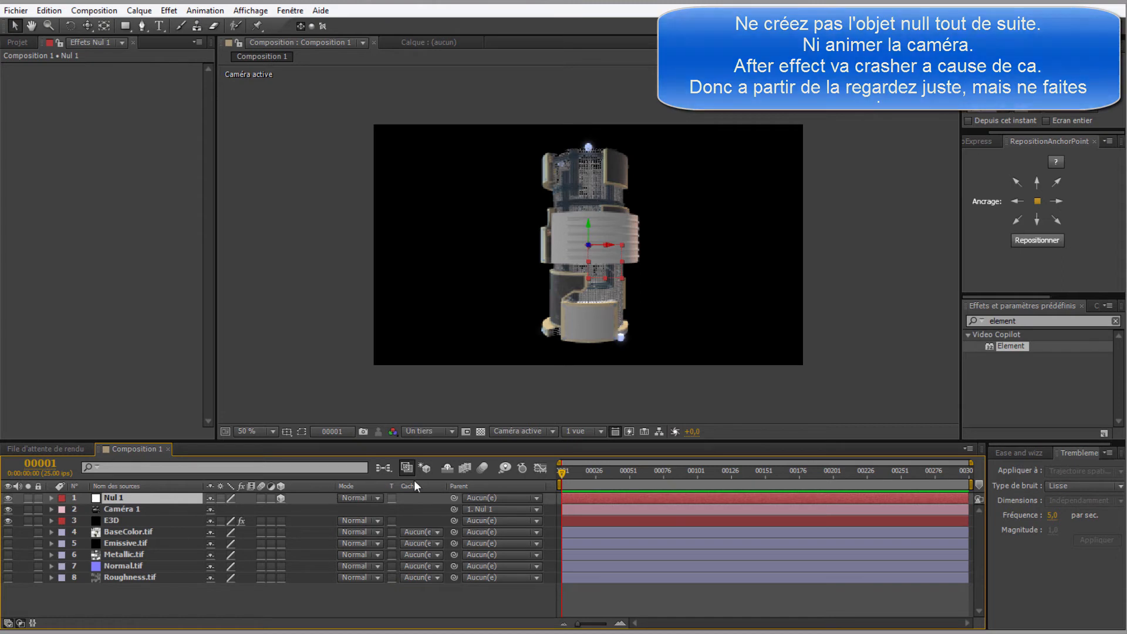
Hide the timeline's Parent column and show it again
{"action": "right_click", "coordinate": [314, 486]}
{"action": "mouse_move", "coordinate": [364, 528]}
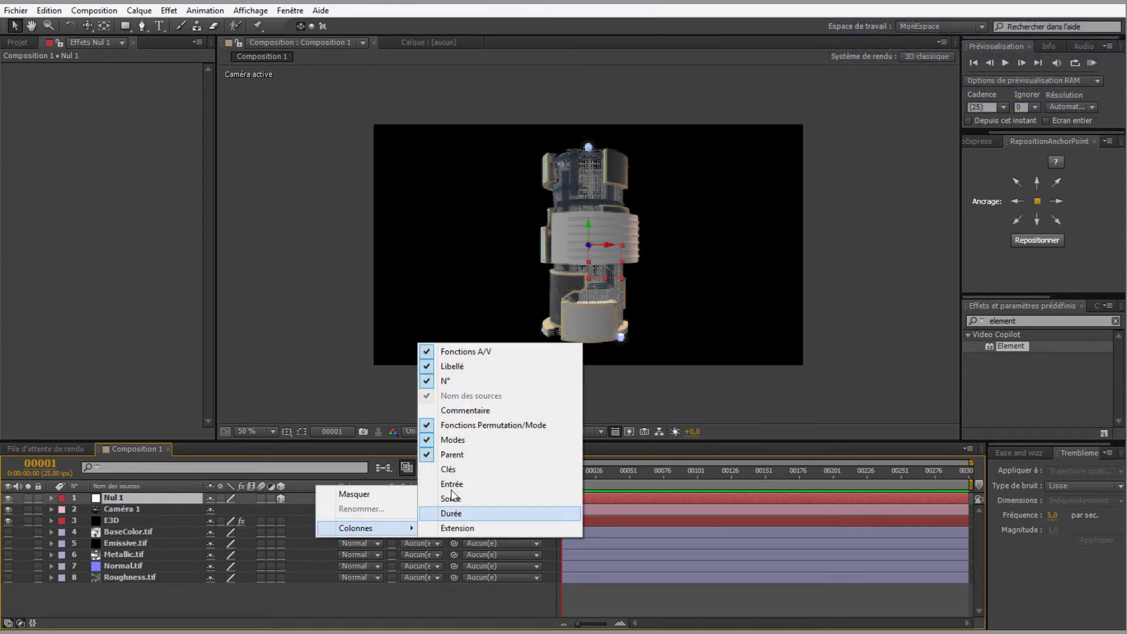
{"action": "left_click", "coordinate": [446, 455]}
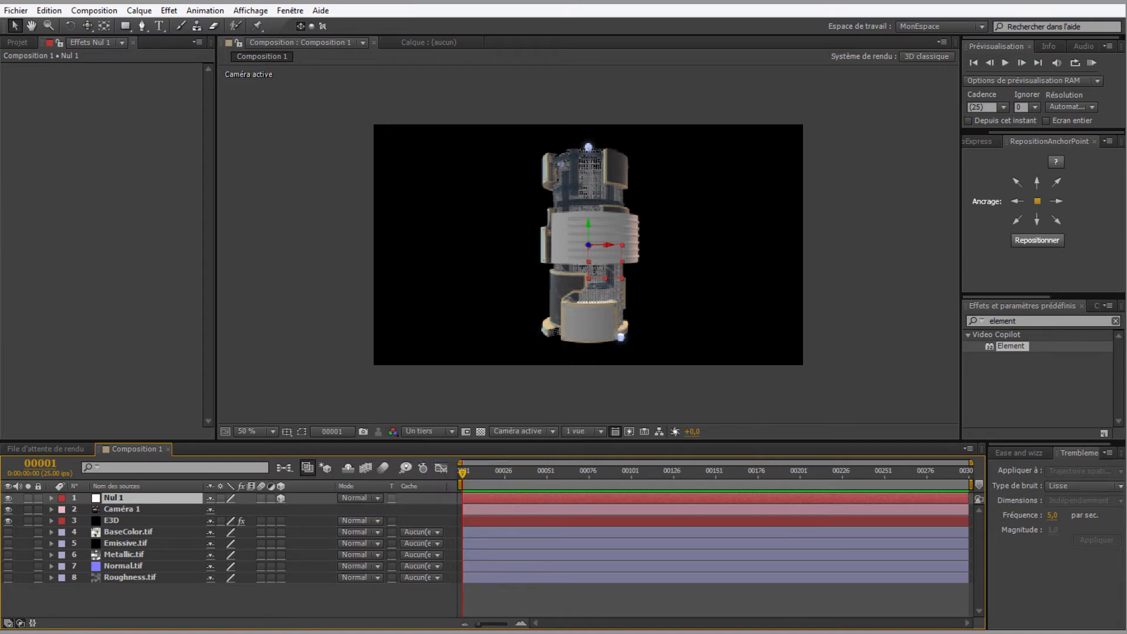
{"action": "right_click", "coordinate": [319, 489]}
{"action": "mouse_move", "coordinate": [381, 531]}
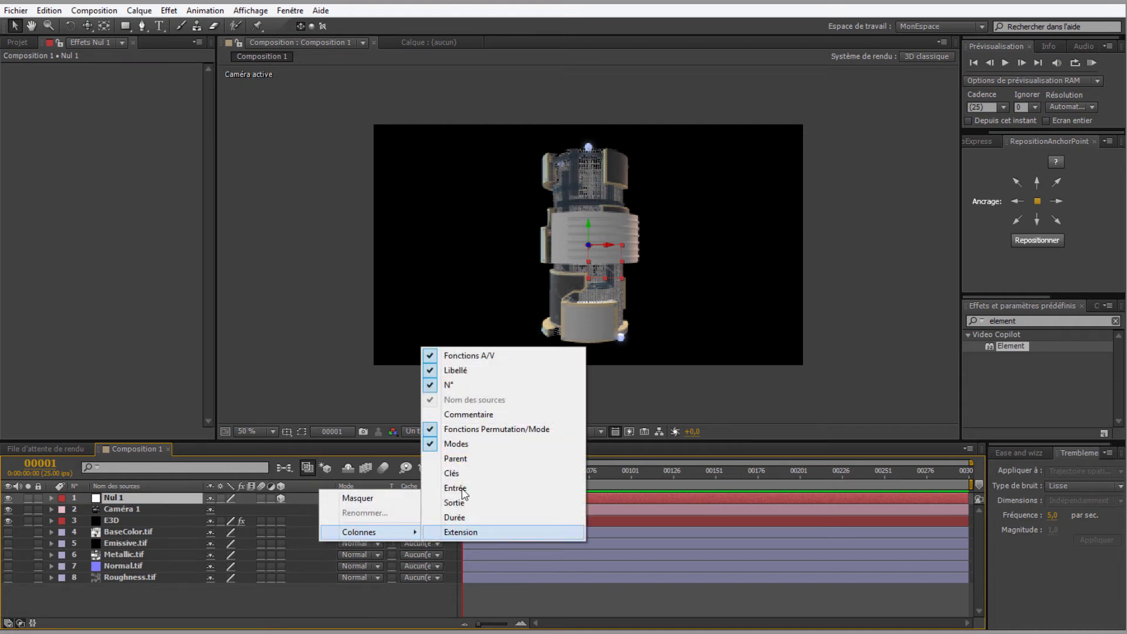
{"action": "left_click", "coordinate": [456, 458]}
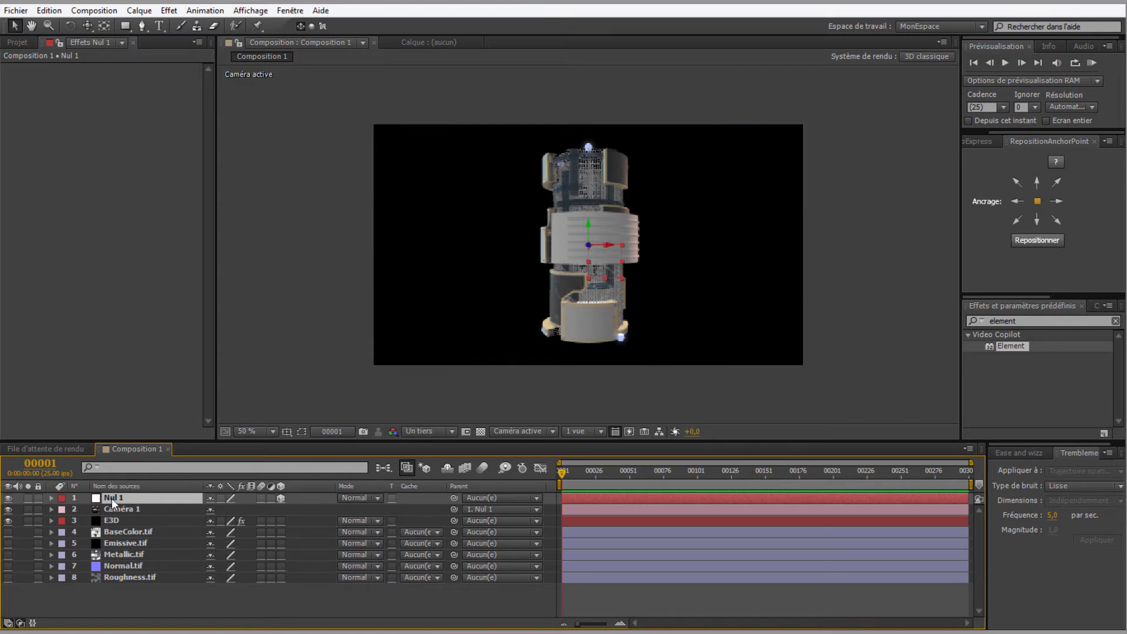
Animate the null's Y rotation with keyframes from 0 at frame 1 to one full turn at frame 300
{"action": "key", "text": "r"}
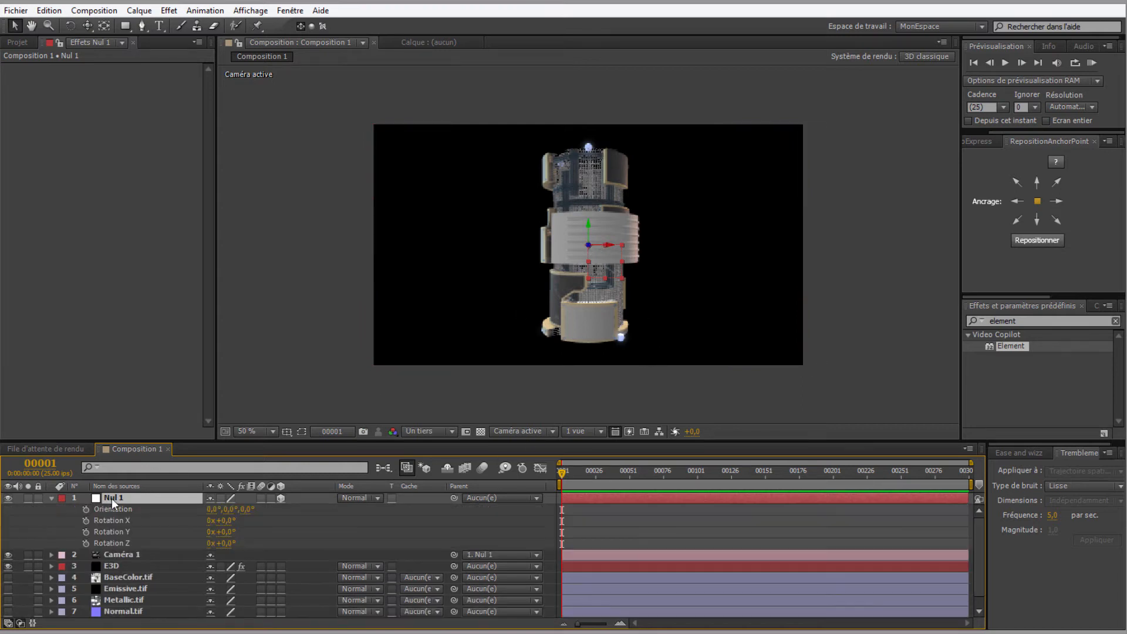
{"action": "left_click", "coordinate": [85, 532]}
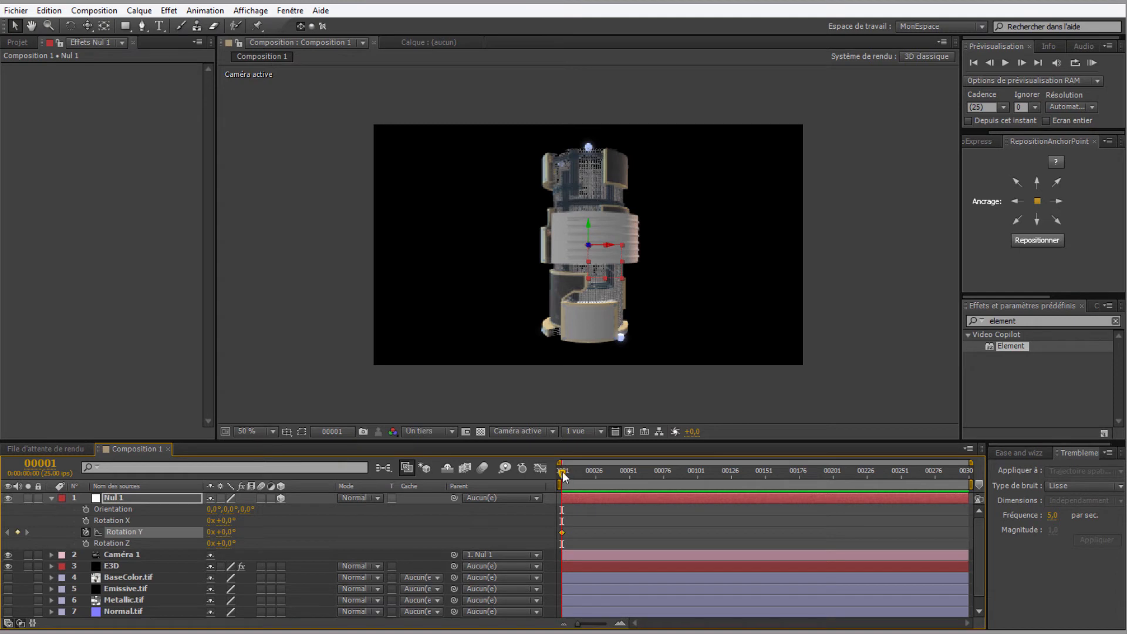
{"action": "left_click_drag", "start_coordinate": [562, 471], "coordinate": [1001, 477]}
{"action": "left_click", "coordinate": [210, 531]}
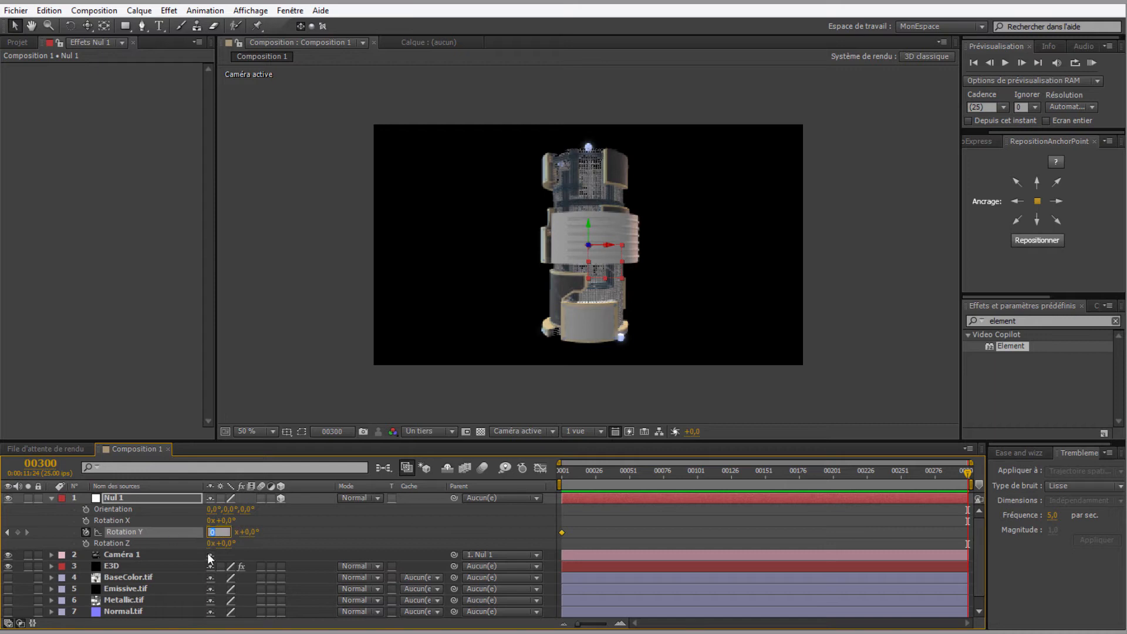
{"action": "type", "text": "1"}
{"action": "key", "text": "Return"}
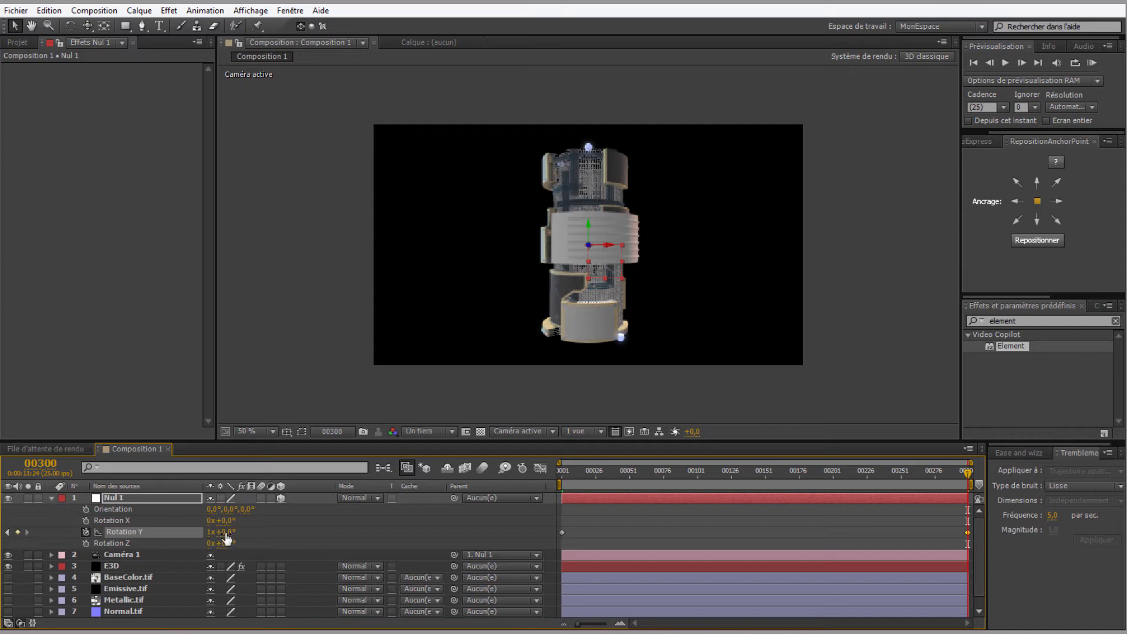
{"action": "left_click_drag", "start_coordinate": [967, 472], "coordinate": [470, 530]}
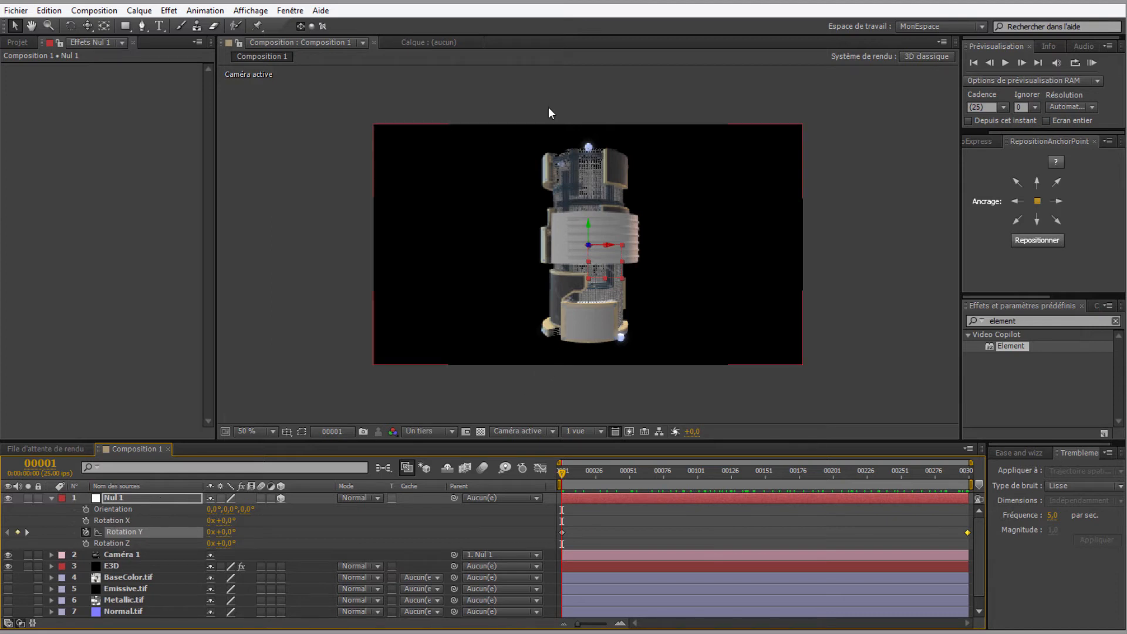
Keyframe Caméra 1's position at frame 1, and at frame 250 with its Z value set to about 783.7
{"action": "left_click", "coordinate": [112, 554]}
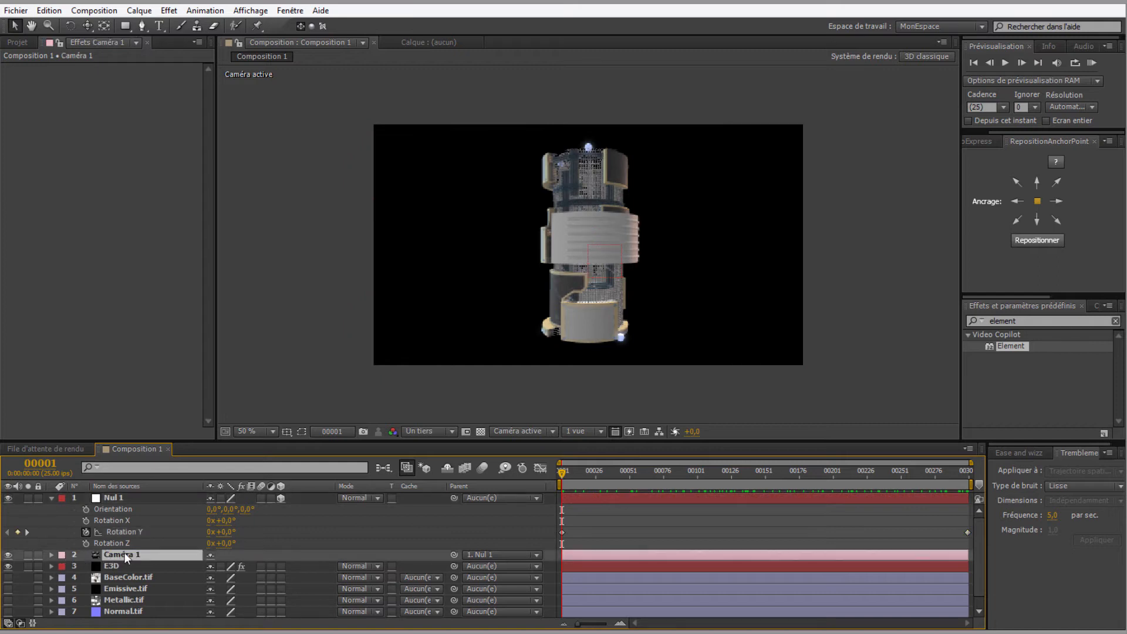
{"action": "key", "text": "p"}
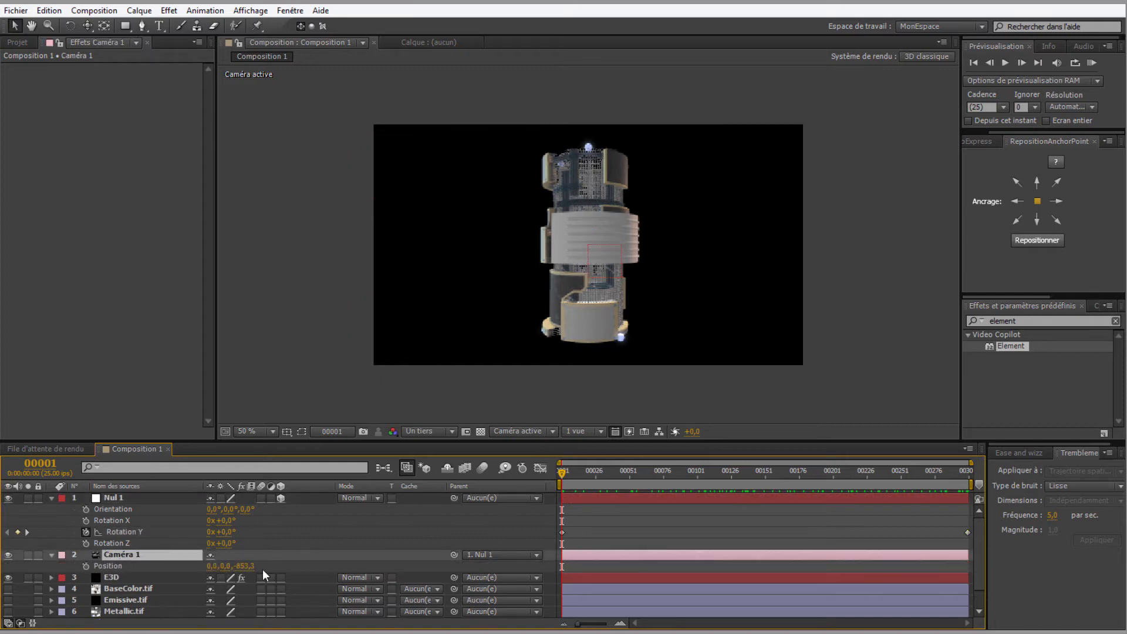
{"action": "left_click", "coordinate": [86, 566]}
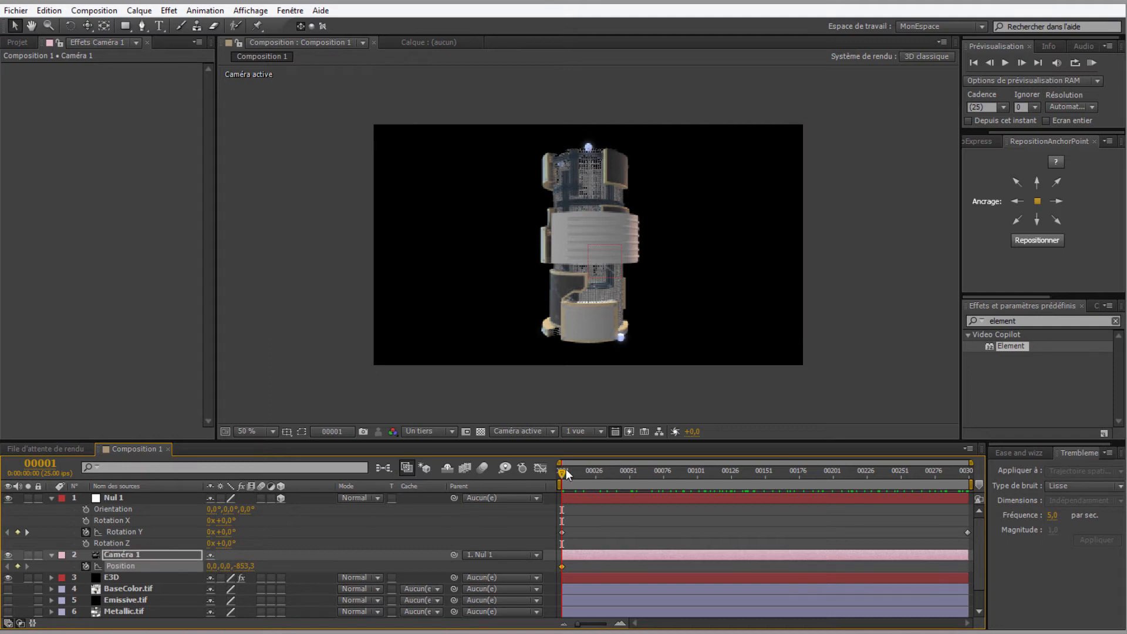
{"action": "left_click_drag", "start_coordinate": [565, 471], "coordinate": [903, 474]}
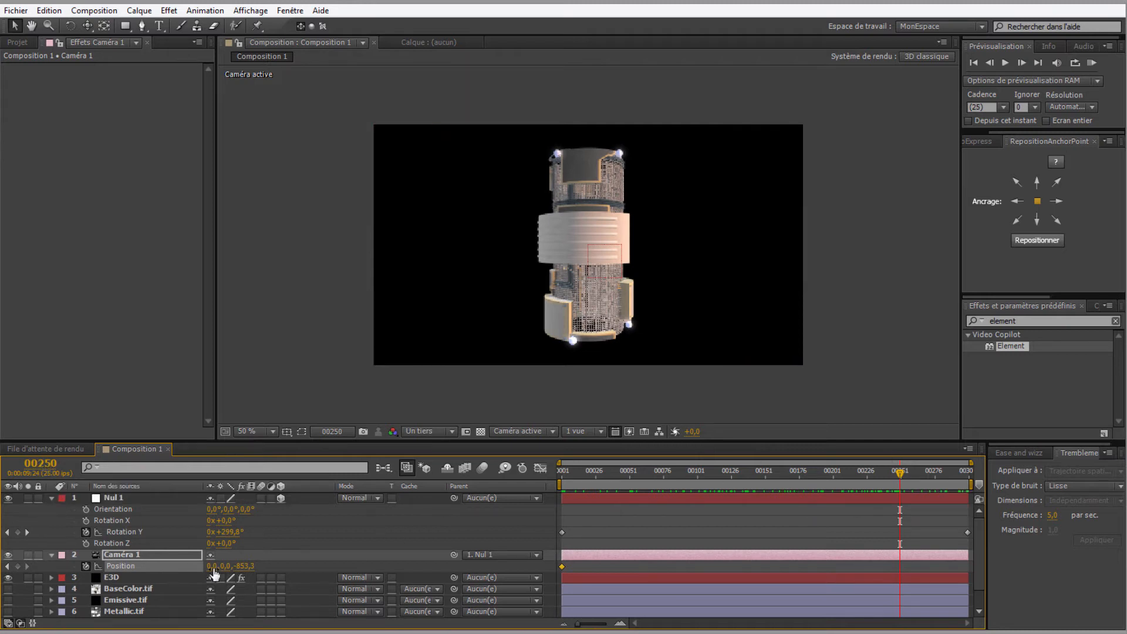
{"action": "left_click_drag", "start_coordinate": [250, 566], "coordinate": [1116, 533]}
{"action": "left_click_drag", "start_coordinate": [244, 566], "coordinate": [451, 564]}
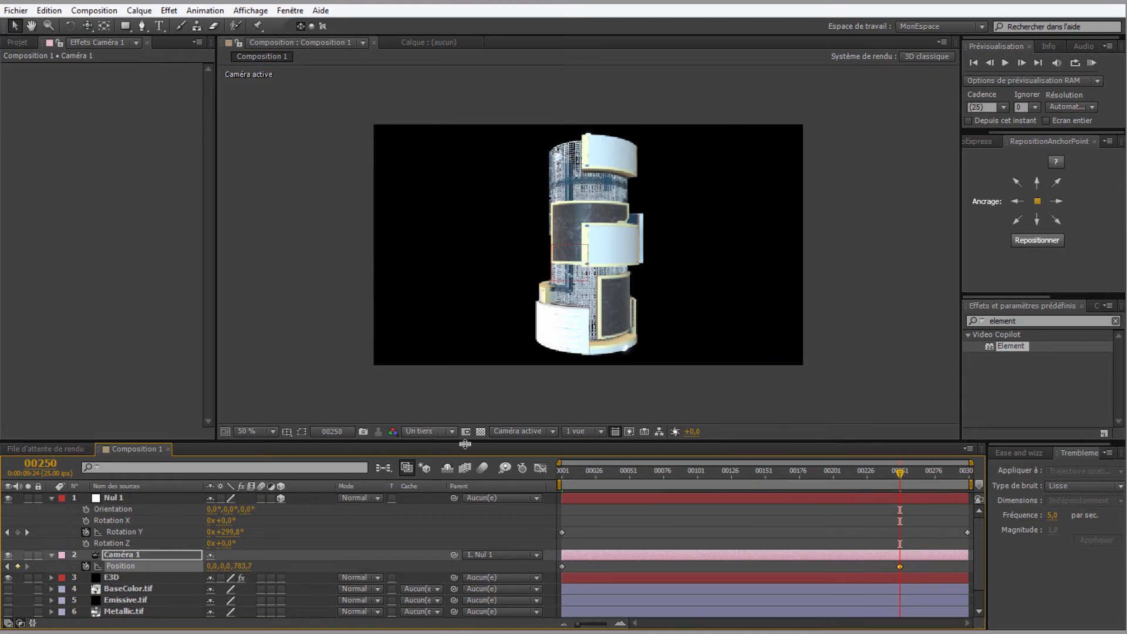
Keyframe Caméra 1's X position to -100 at frame 125 and run a RAM preview of the animation
{"action": "left_click_drag", "start_coordinate": [902, 472], "coordinate": [730, 543]}
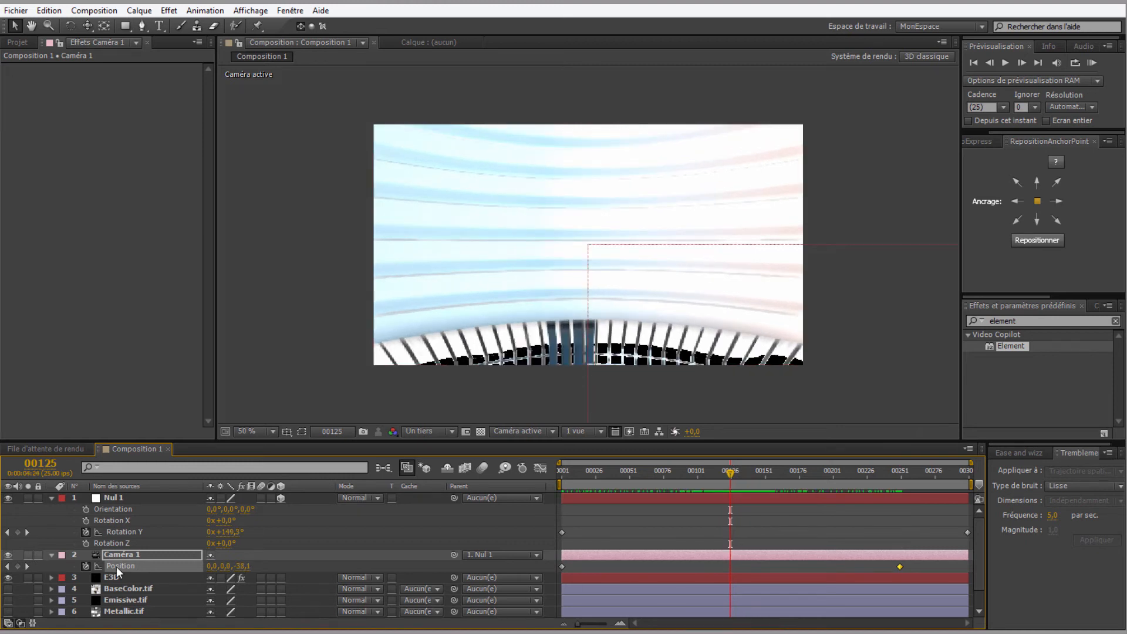
{"action": "left_click_drag", "start_coordinate": [210, 566], "coordinate": [160, 577]}
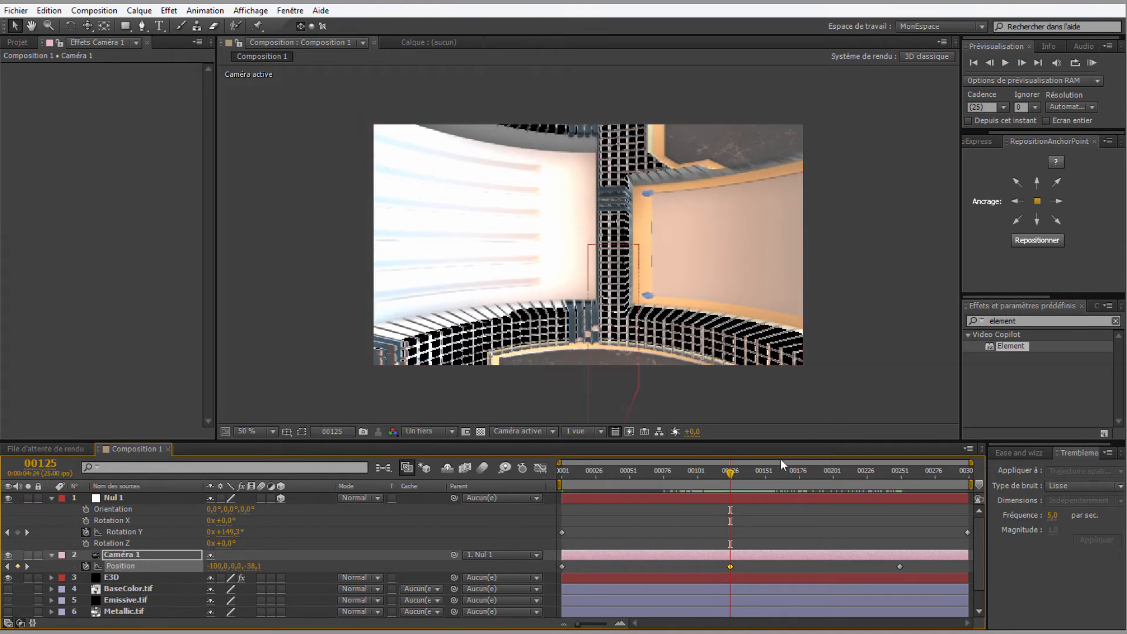
{"action": "left_click", "coordinate": [1090, 61]}
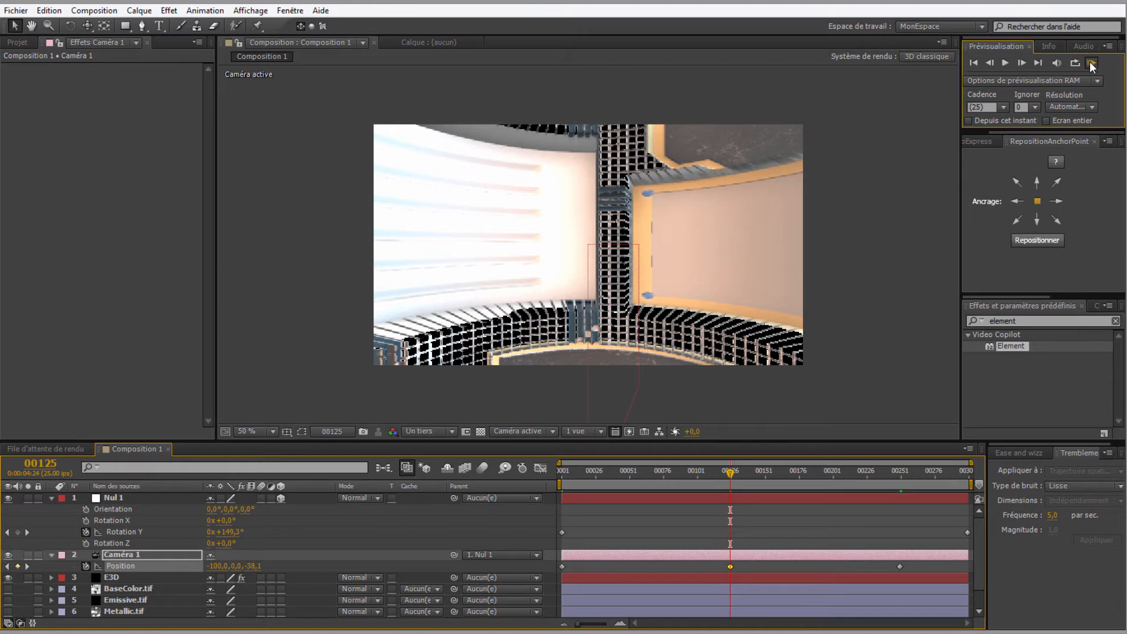
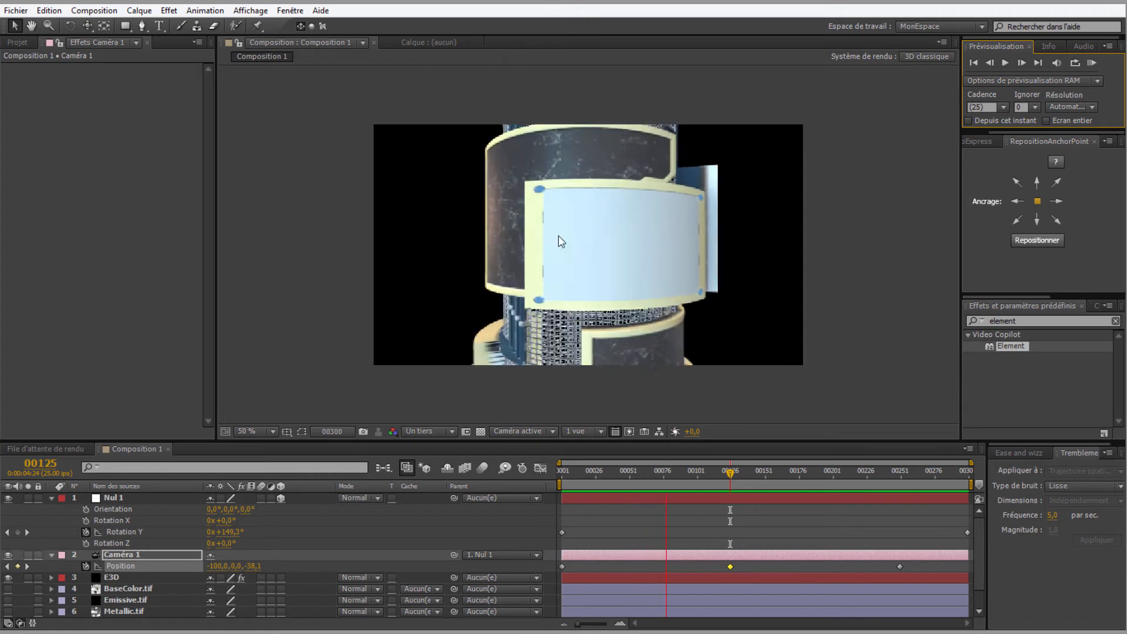
{"action": "left_click", "coordinate": [731, 474]}
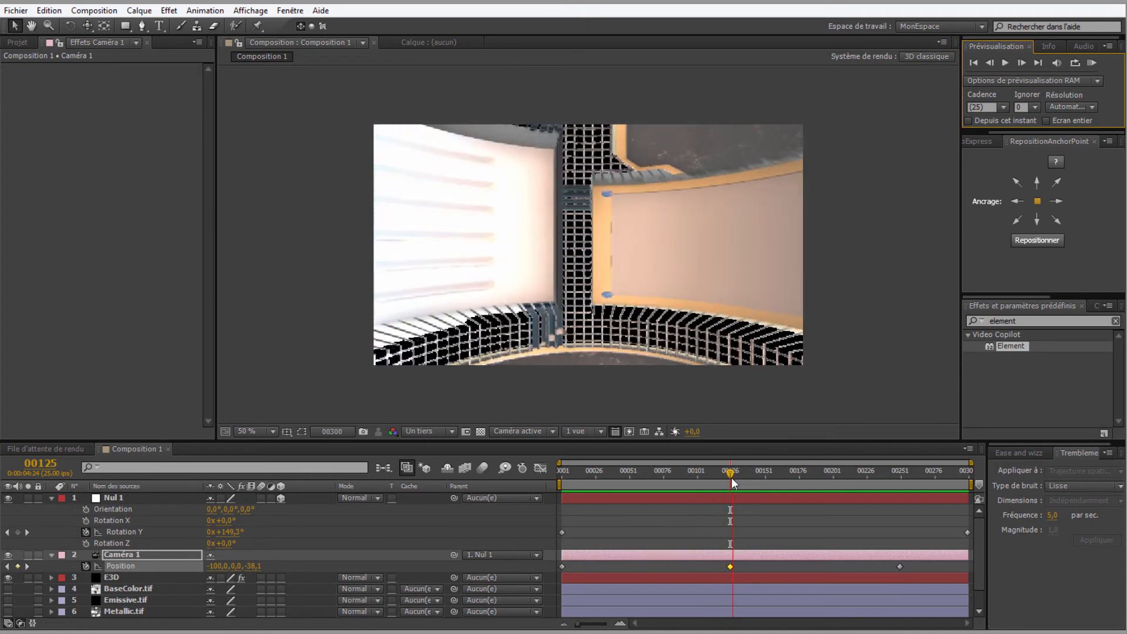
{"action": "left_click_drag", "start_coordinate": [728, 473], "coordinate": [519, 494]}
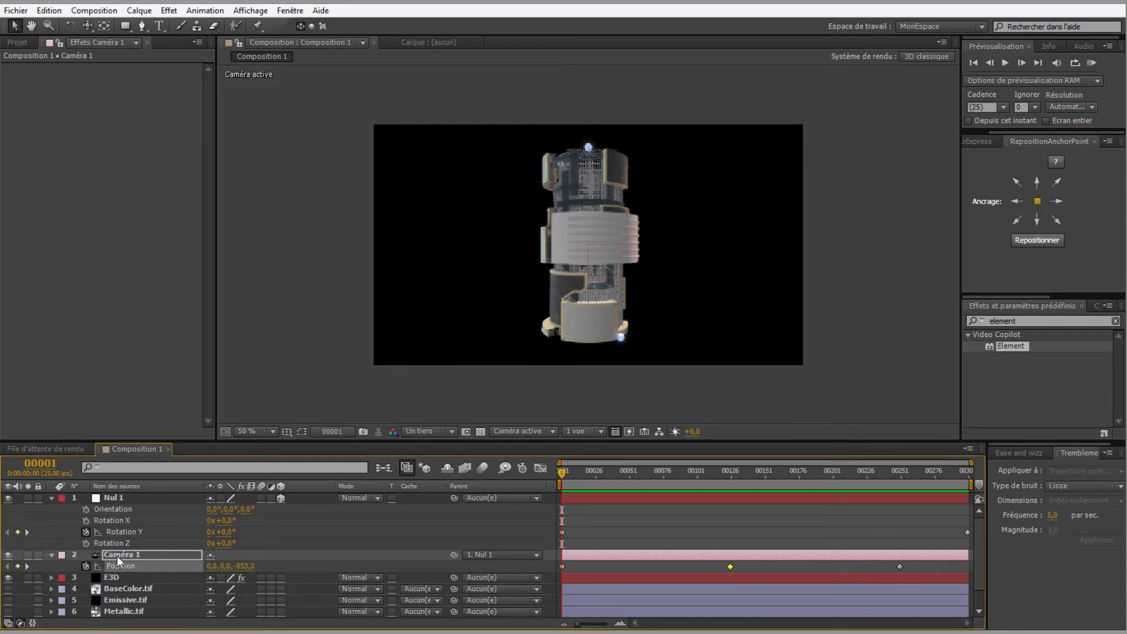
Switch to the web browser and review Video Copilot's page for the free 3D Pre-Compose script
{"action": "left_click", "coordinate": [116, 574]}
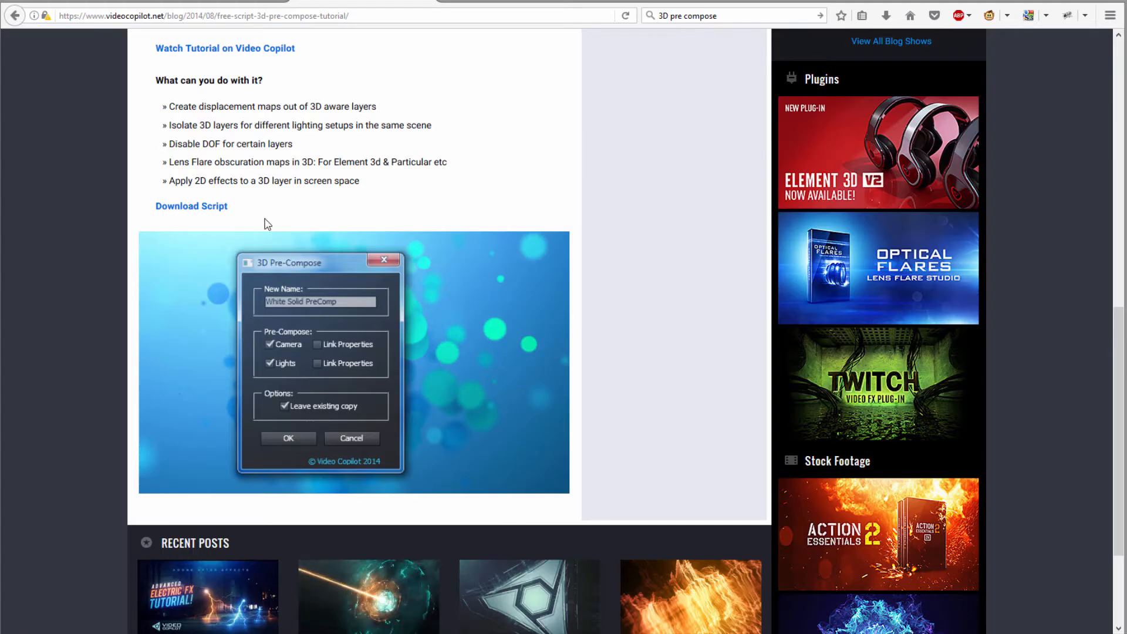
{"action": "left_click", "coordinate": [667, 14]}
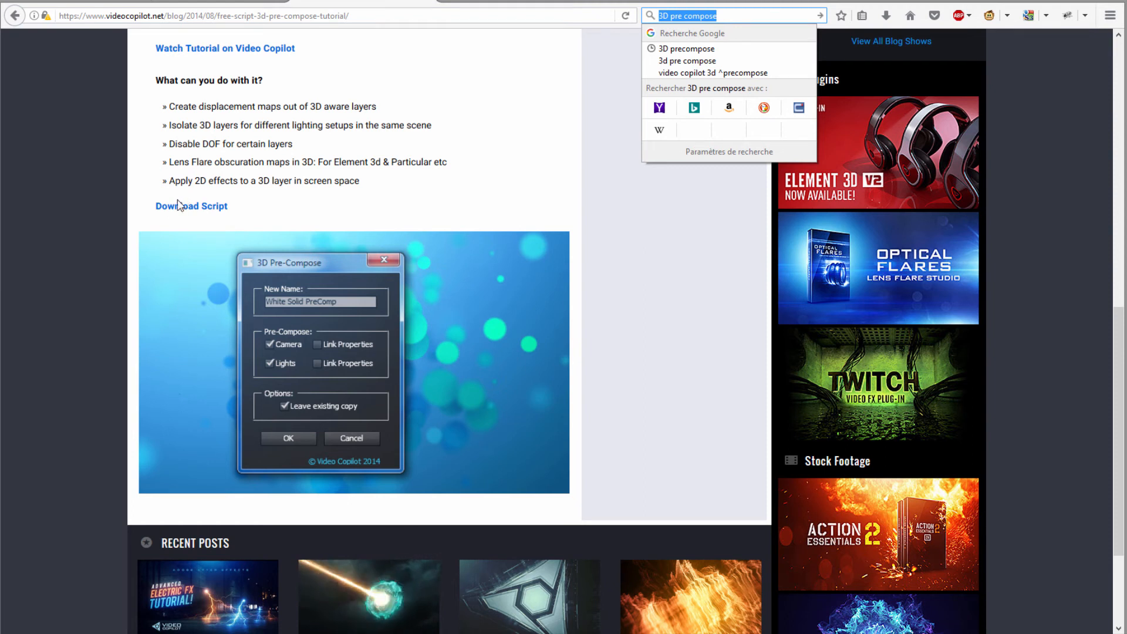
{"action": "scroll", "coordinate": [318, 179], "scroll_direction": "up", "scroll_amount": 10}
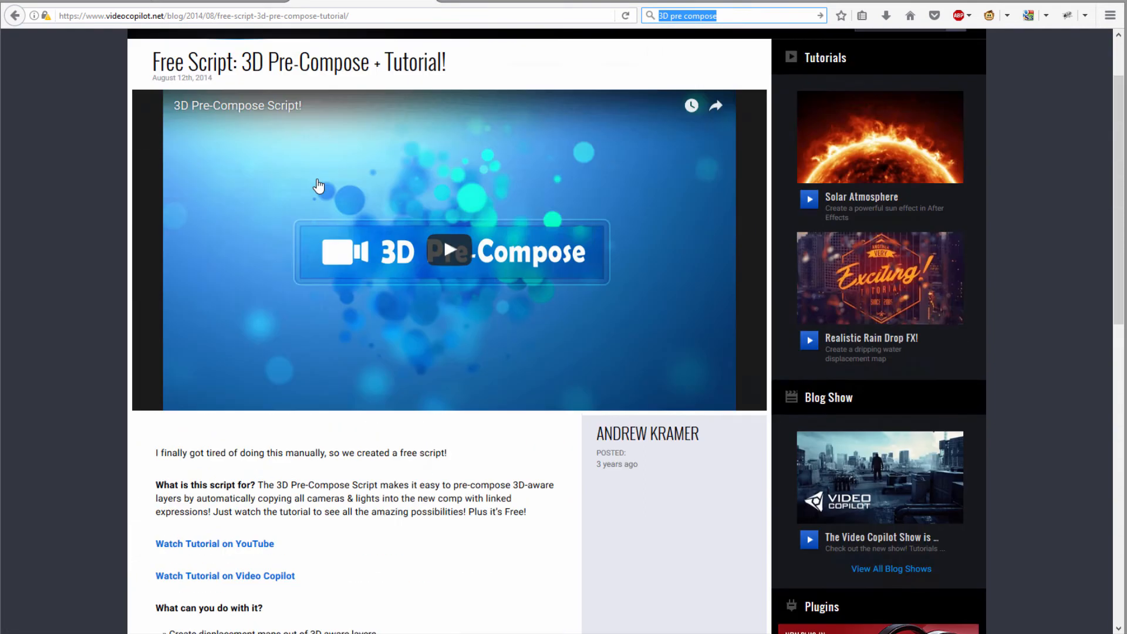
{"action": "scroll", "coordinate": [194, 434], "scroll_direction": "down", "scroll_amount": 6}
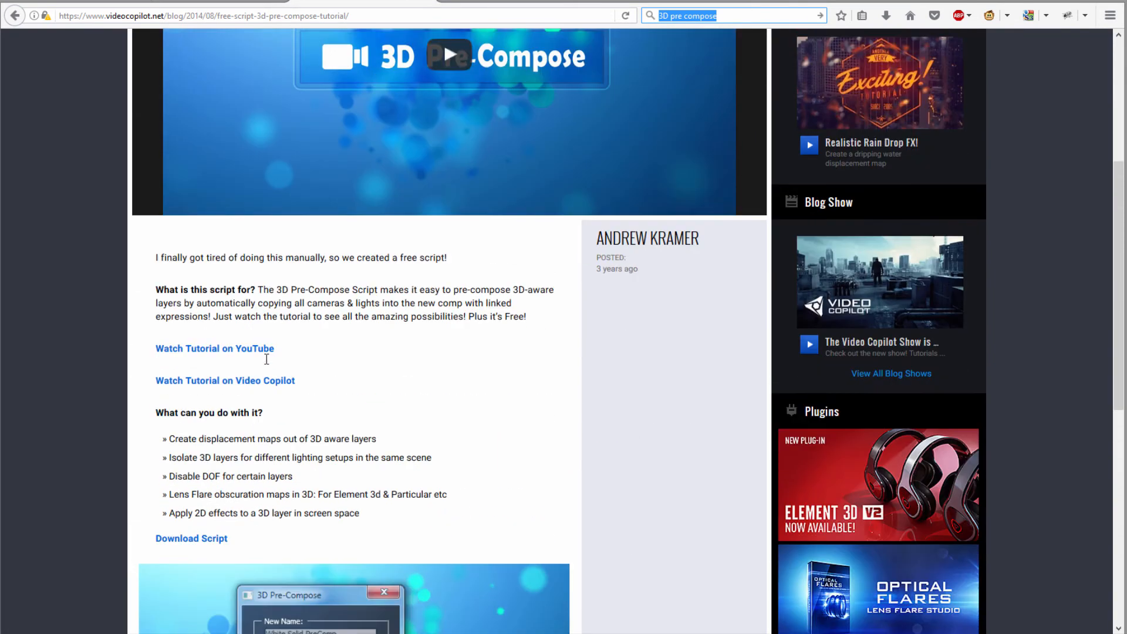
Download the free 3D Pre-Compose script archive from the page and bring up a file explorer window
{"action": "left_click", "coordinate": [195, 435]}
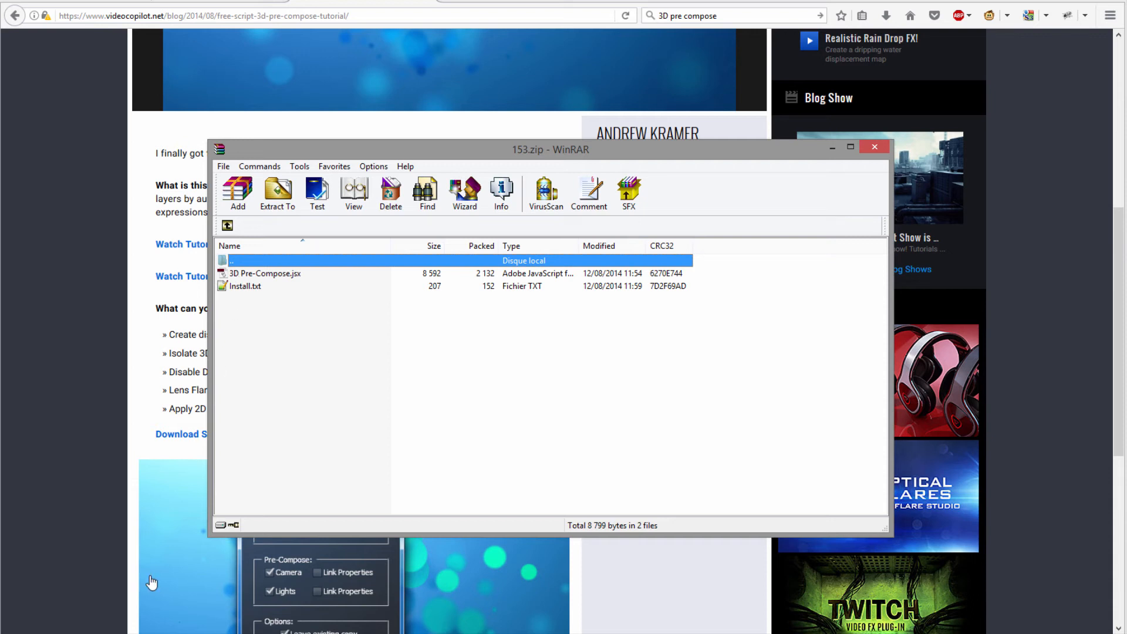
{"action": "left_click", "coordinate": [234, 633]}
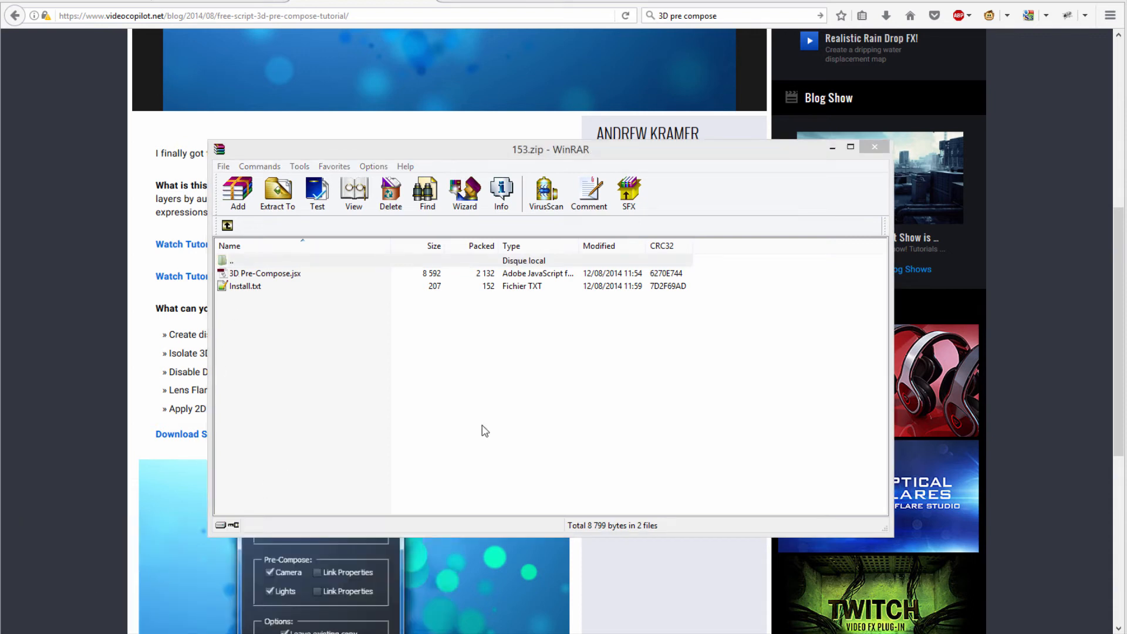
{"action": "key", "text": "alt+Tab"}
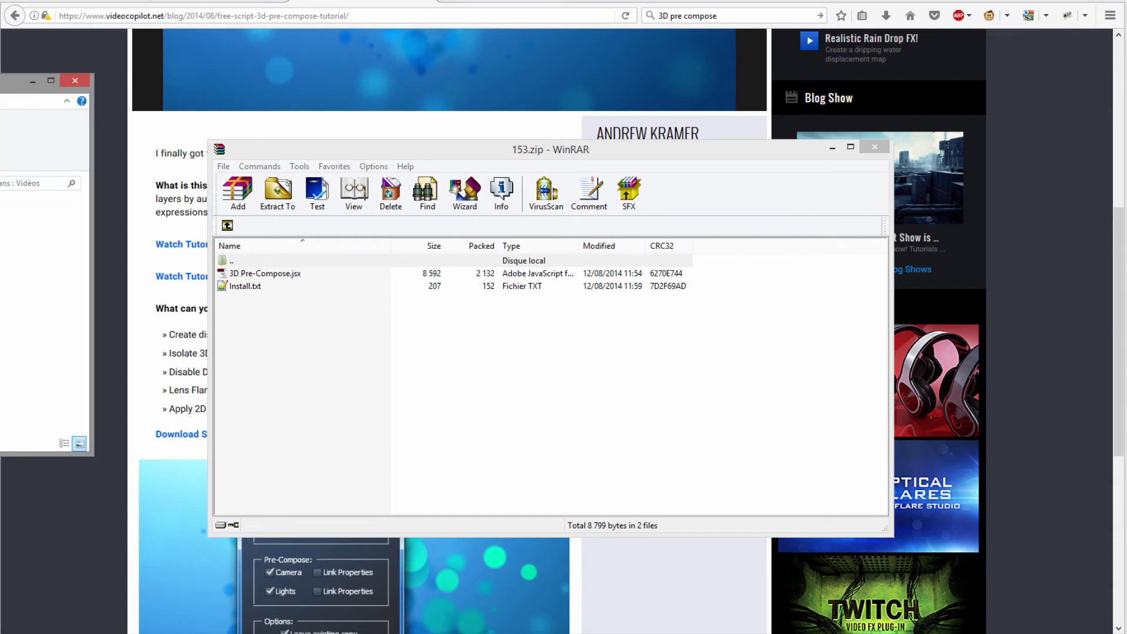
Locate 3D Pre-Compose.jsx in After Effects CS6's Support Files\Scripts folder, then close the explorer and archive windows and return to After Effects
{"action": "left_click", "coordinate": [169, 384]}
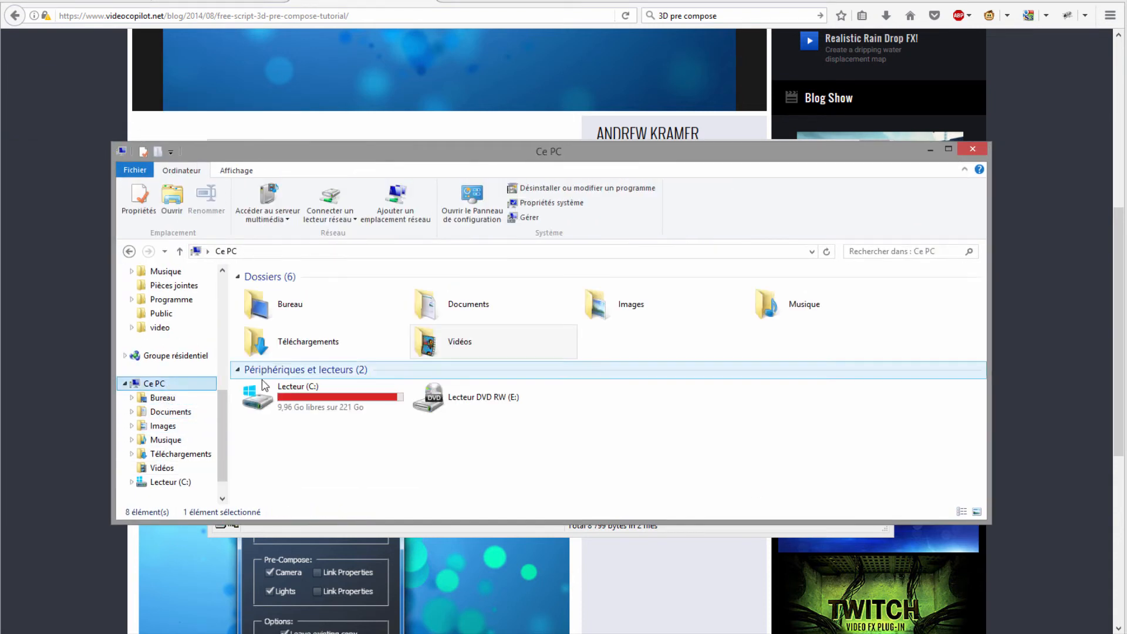
{"action": "double_click", "coordinate": [285, 407]}
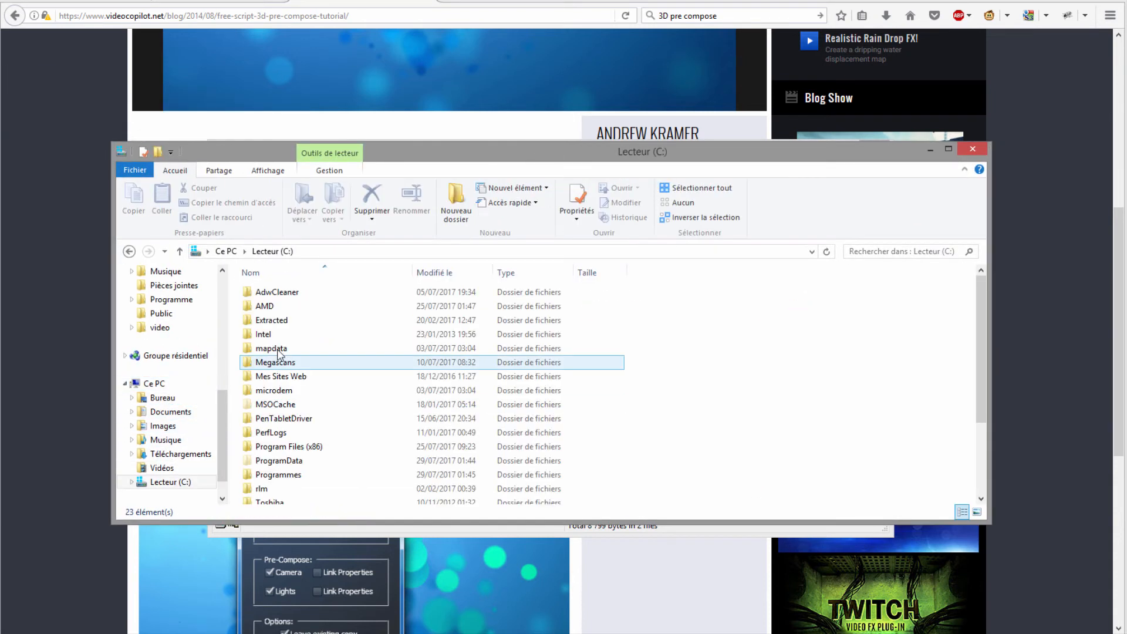
{"action": "double_click", "coordinate": [277, 475]}
{"action": "double_click", "coordinate": [277, 303]}
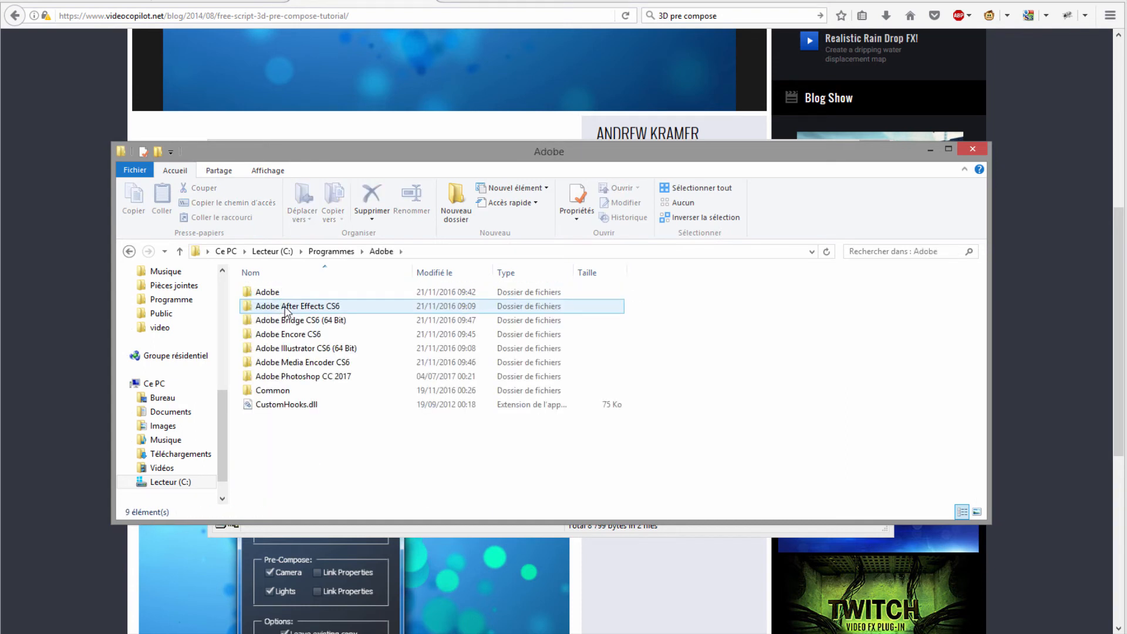
{"action": "double_click", "coordinate": [276, 304]}
{"action": "double_click", "coordinate": [276, 294]}
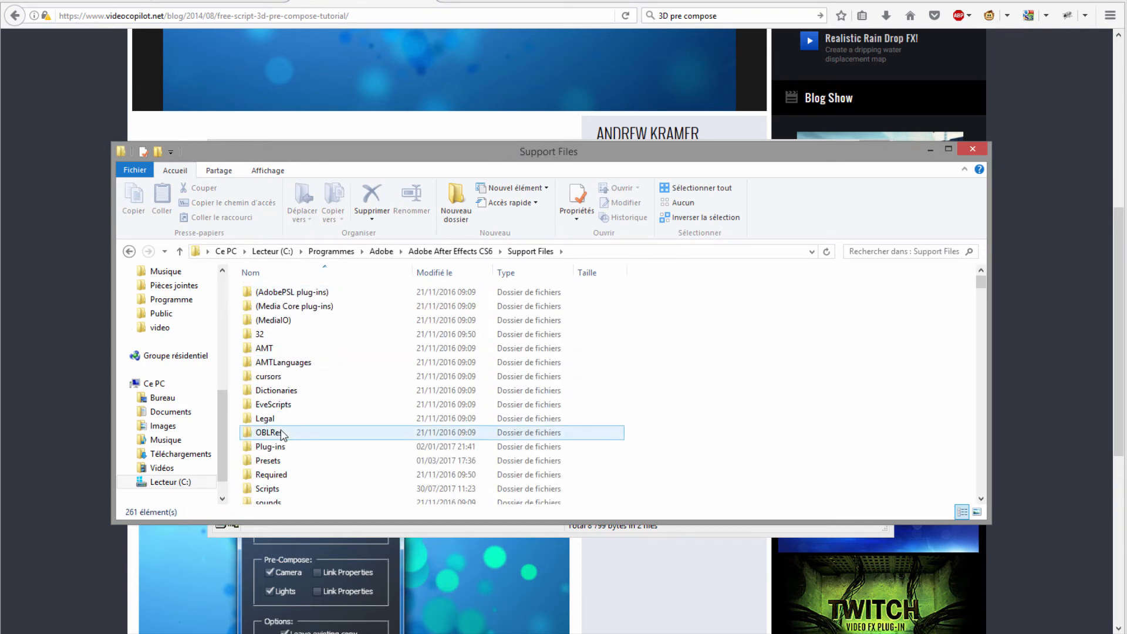
{"action": "scroll", "coordinate": [281, 435], "scroll_direction": "down", "scroll_amount": 1}
{"action": "double_click", "coordinate": [272, 460]}
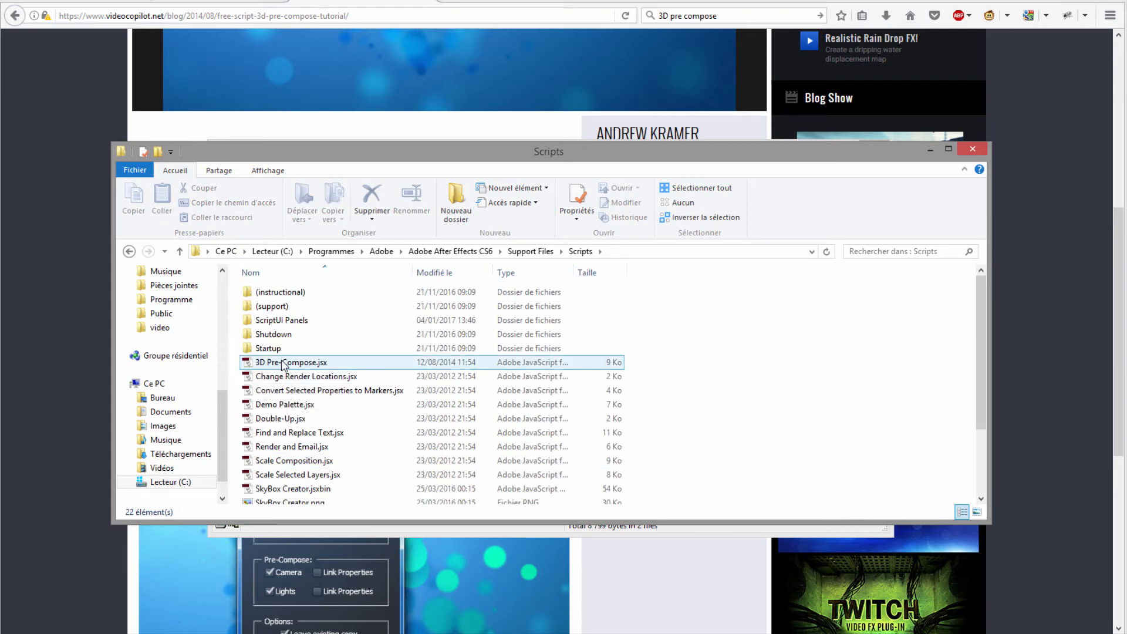
{"action": "left_click", "coordinate": [973, 149]}
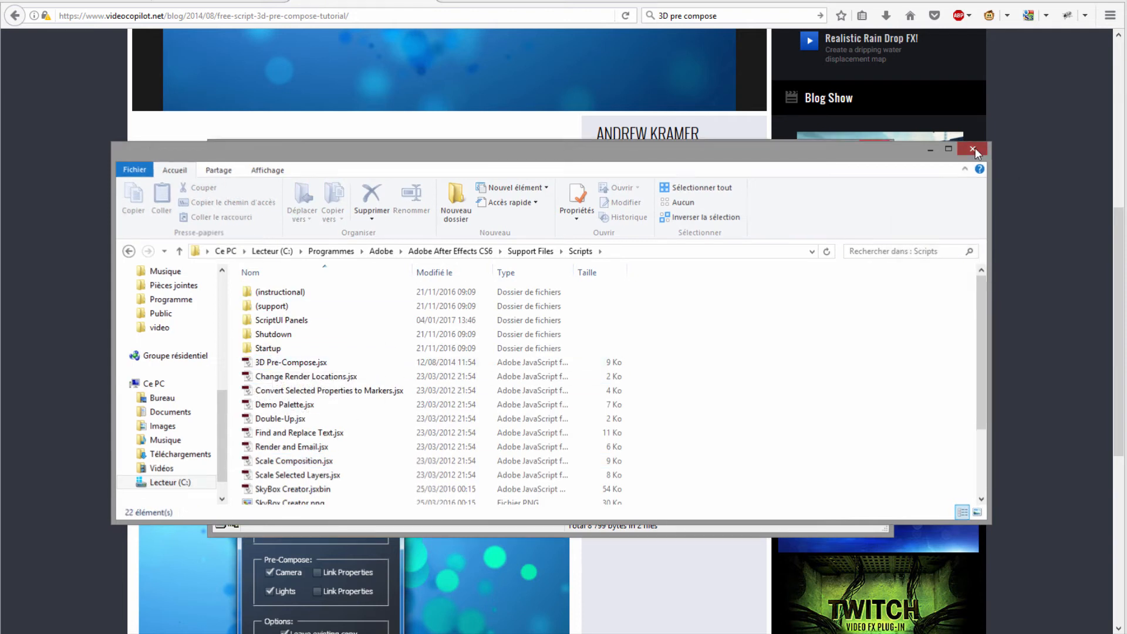
{"action": "left_click", "coordinate": [874, 148]}
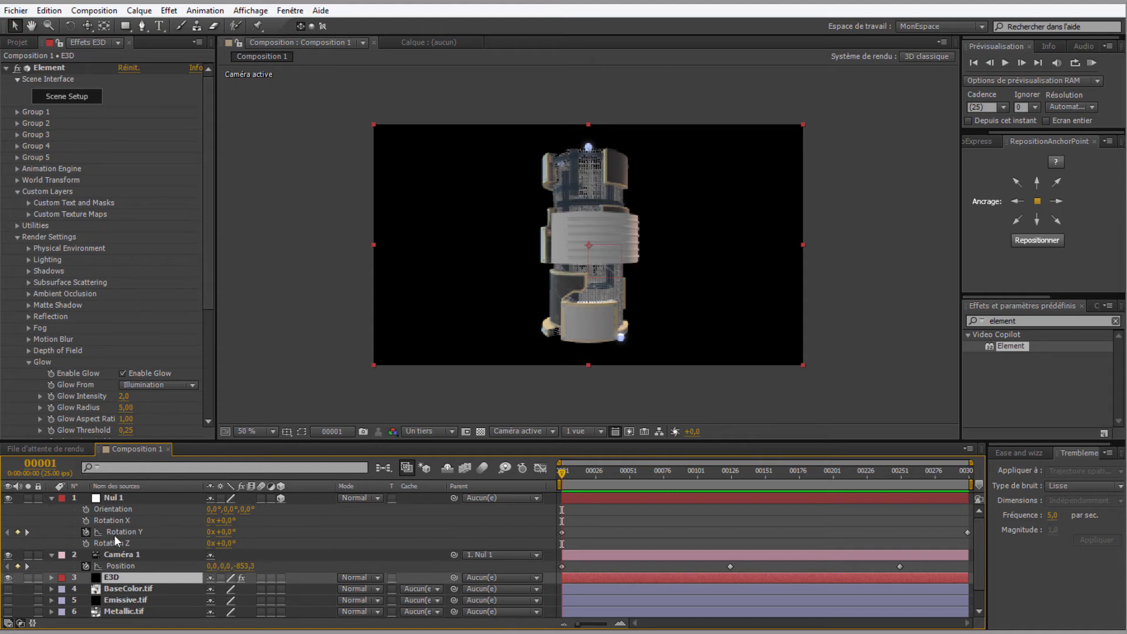
{"action": "left_click", "coordinate": [3, 12]}
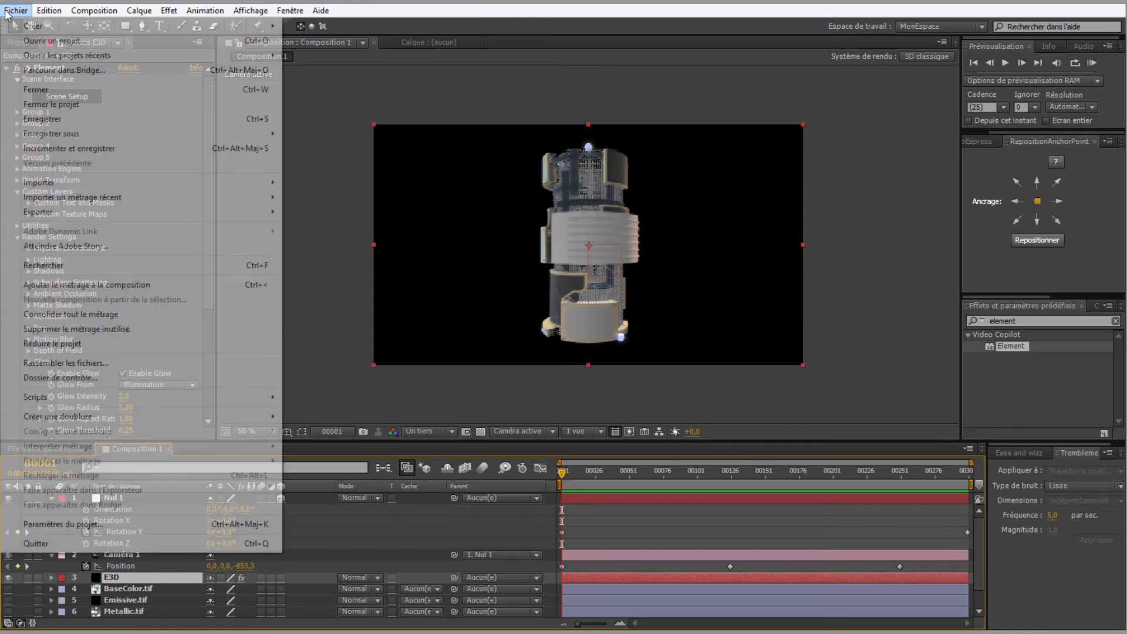
{"action": "mouse_move", "coordinate": [102, 403]}
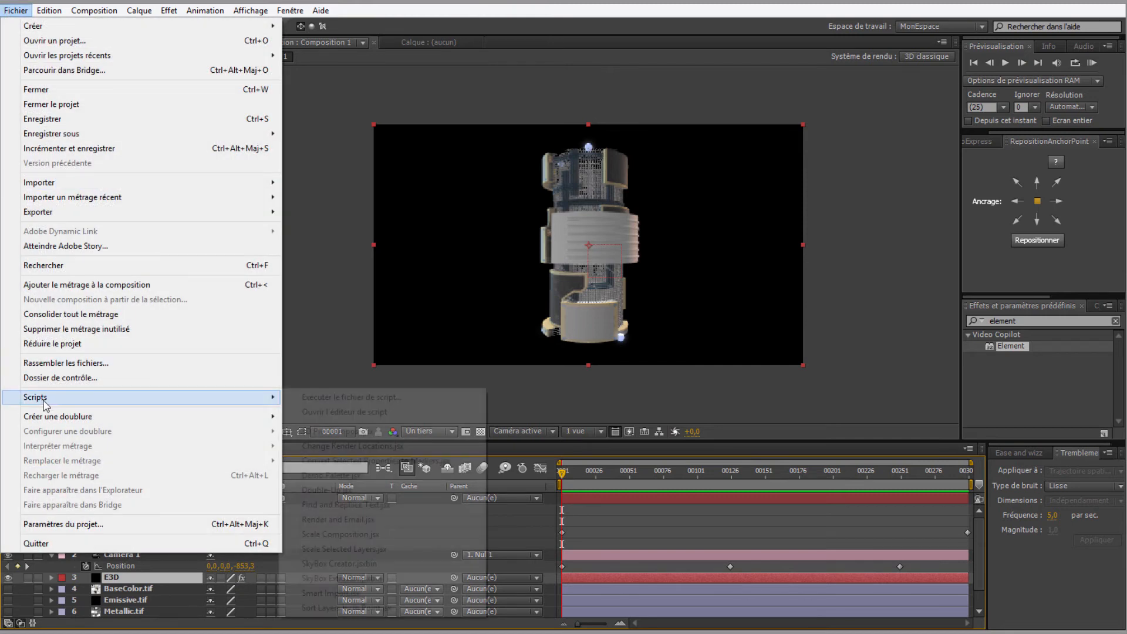
{"action": "left_click", "coordinate": [328, 397]}
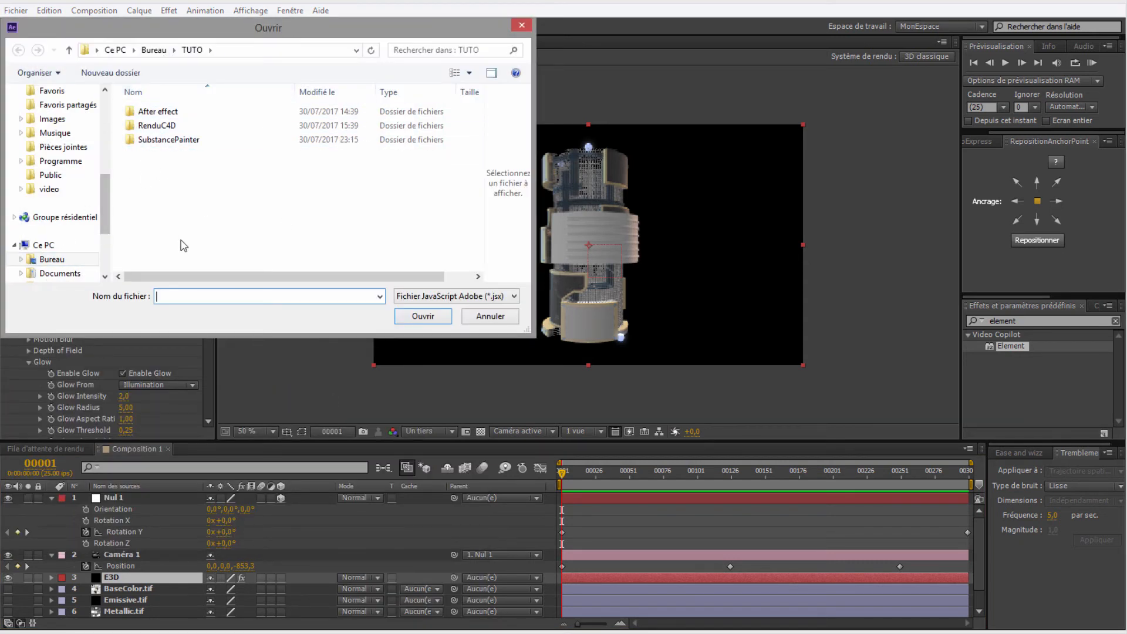
{"action": "left_click", "coordinate": [491, 317]}
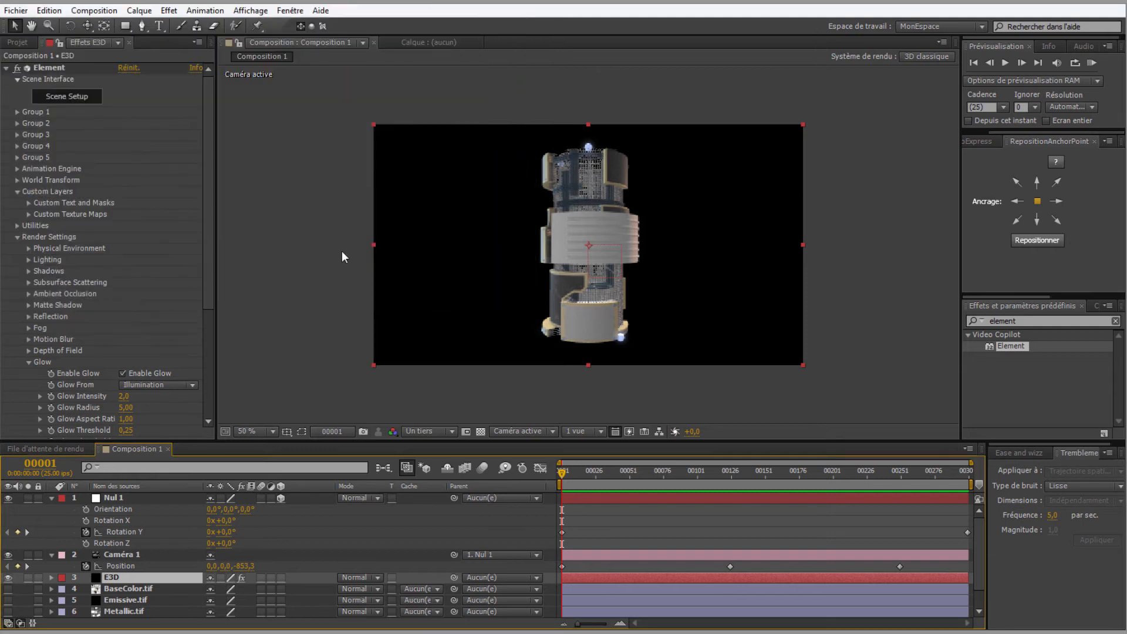
Try to pre-compose the E3D layer with the 3D Pre-Compose.jsx script, naming the new composition Mask Flare
{"action": "left_click", "coordinate": [16, 10]}
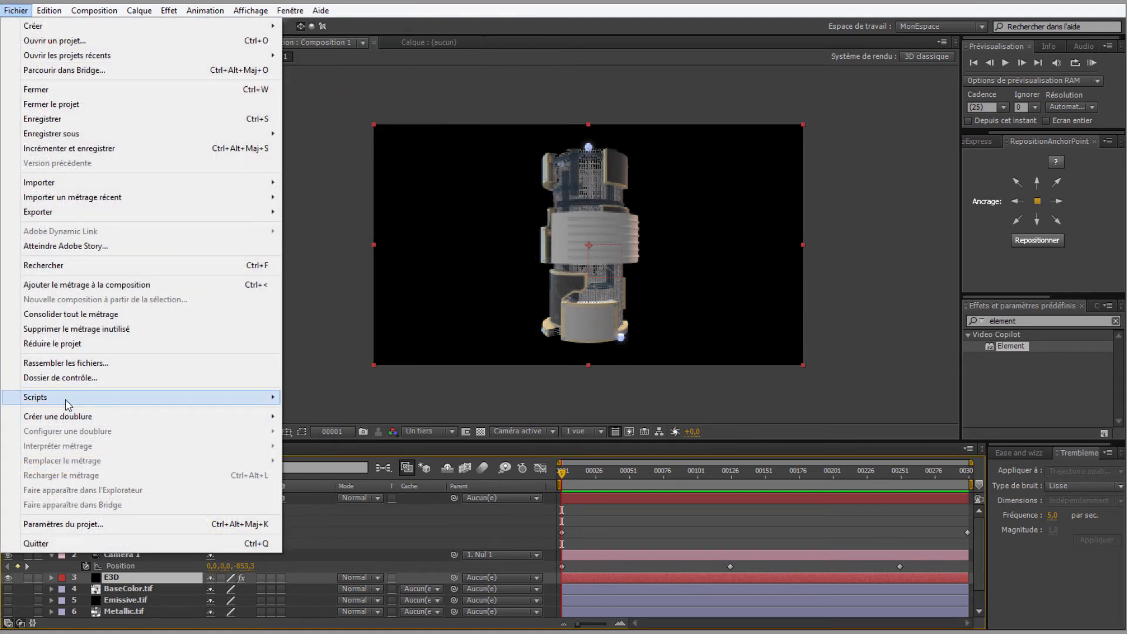
{"action": "mouse_move", "coordinate": [68, 402]}
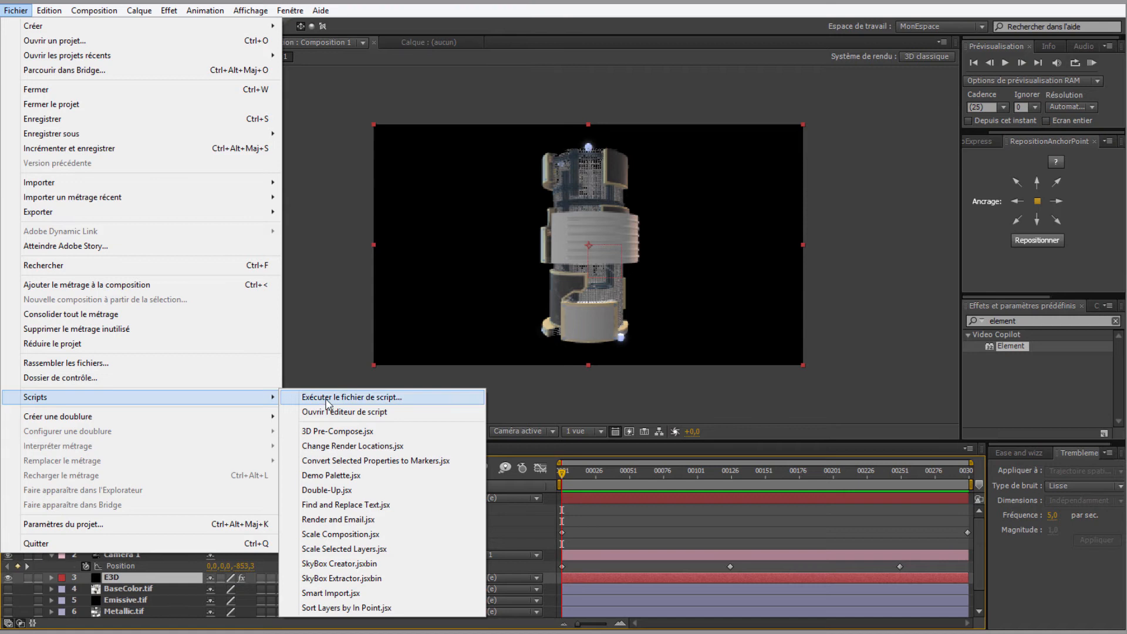
{"action": "left_click", "coordinate": [327, 433]}
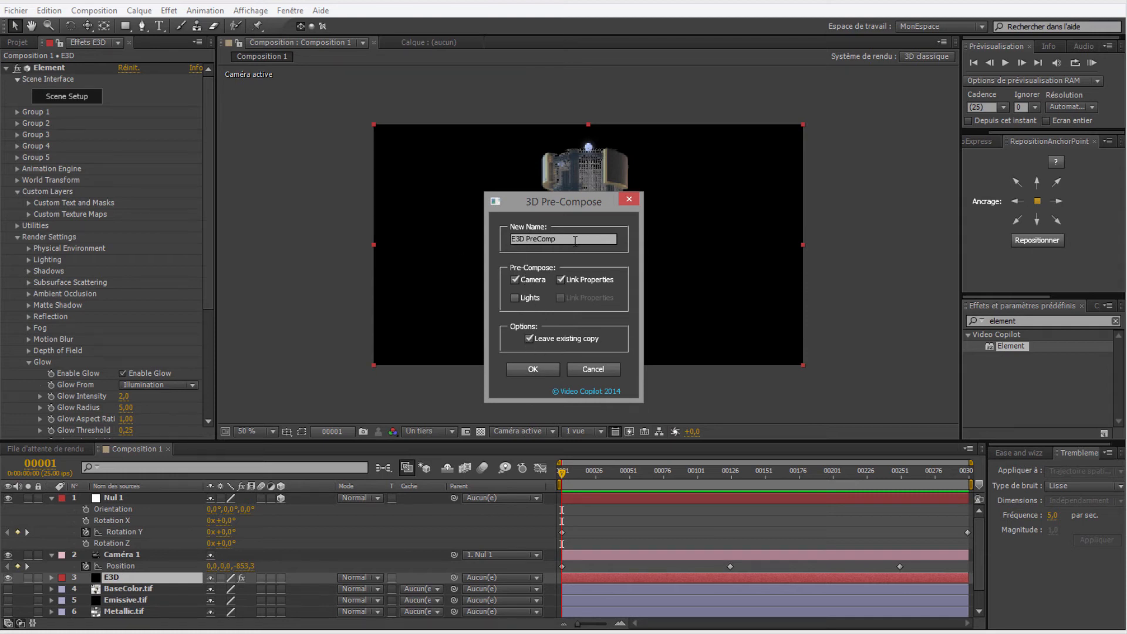
{"action": "left_click_drag", "start_coordinate": [564, 239], "coordinate": [386, 255]}
{"action": "type", "text": "Mask"}
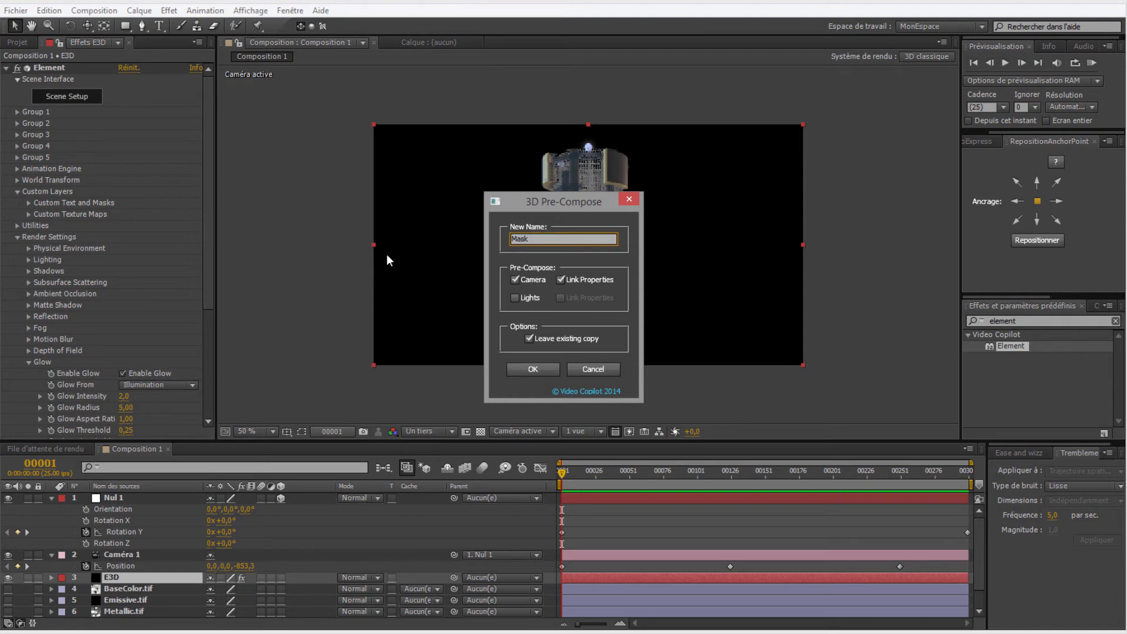
{"action": "type", "text": " Flare"}
{"action": "left_click", "coordinate": [526, 369]}
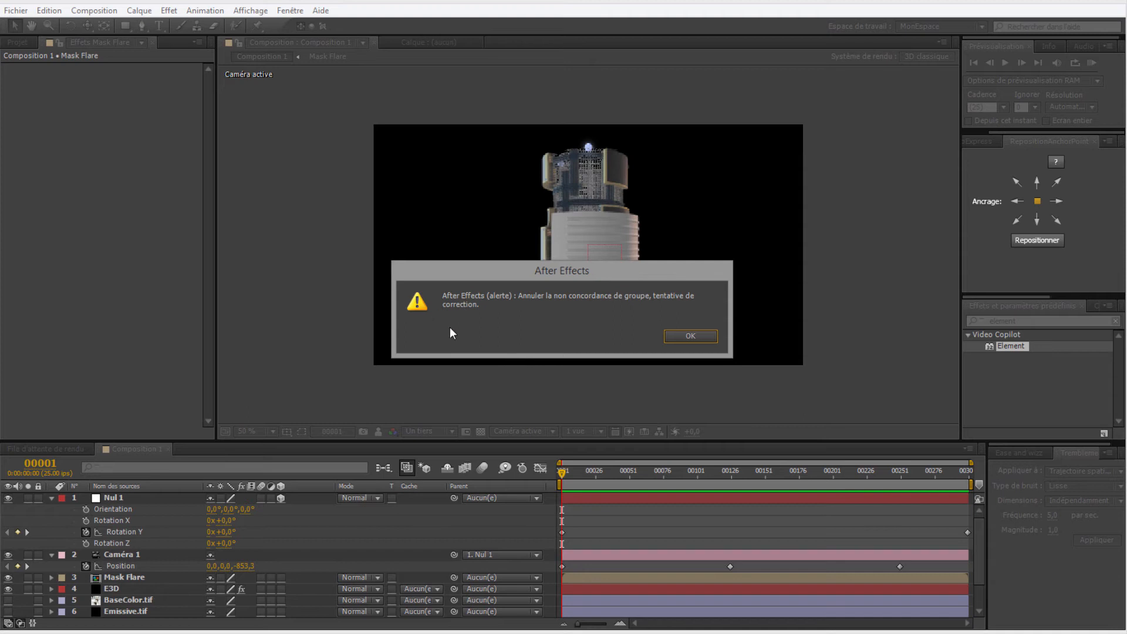
{"action": "left_click", "coordinate": [691, 337]}
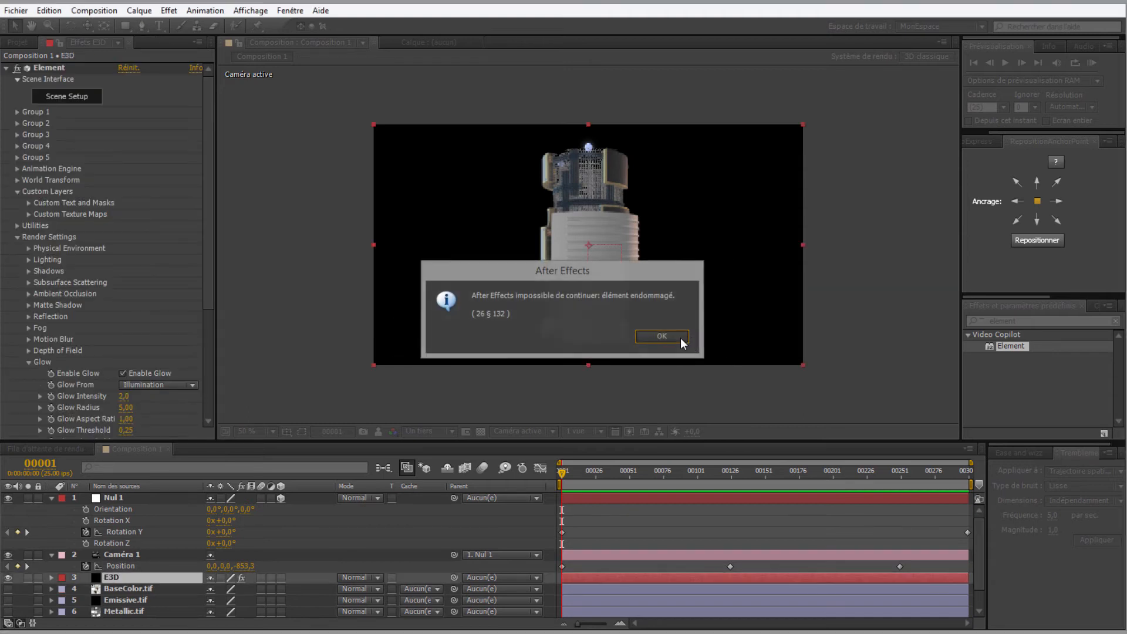
{"action": "left_click", "coordinate": [681, 336]}
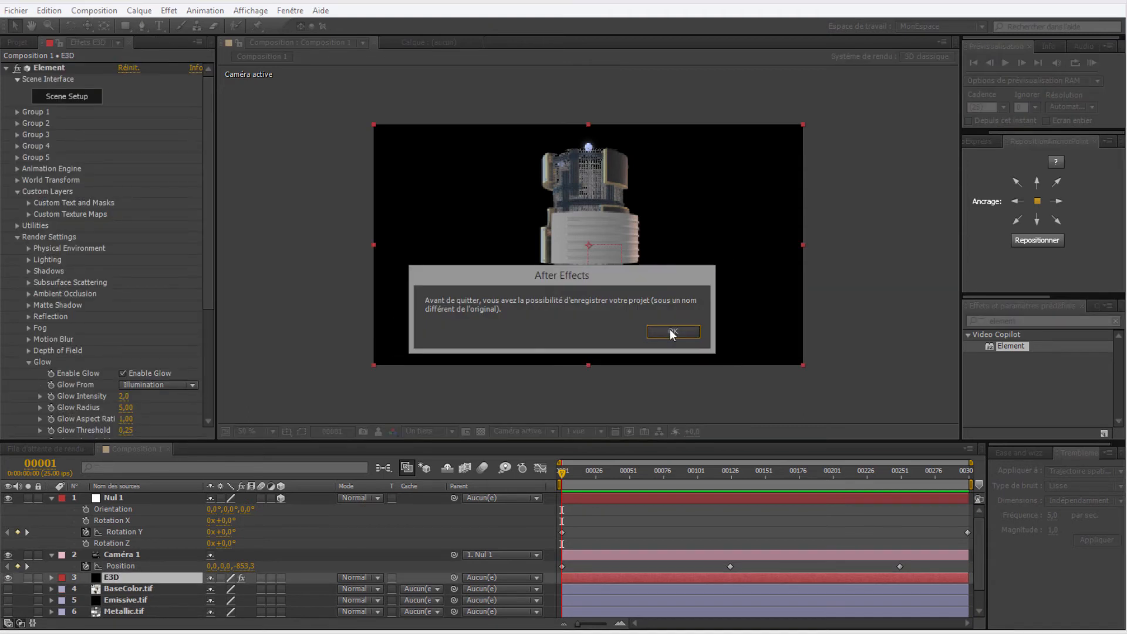
Save a copy of the project as SOS.aep in the TUTO folder on the desktop (Bureau)
{"action": "left_click", "coordinate": [668, 326]}
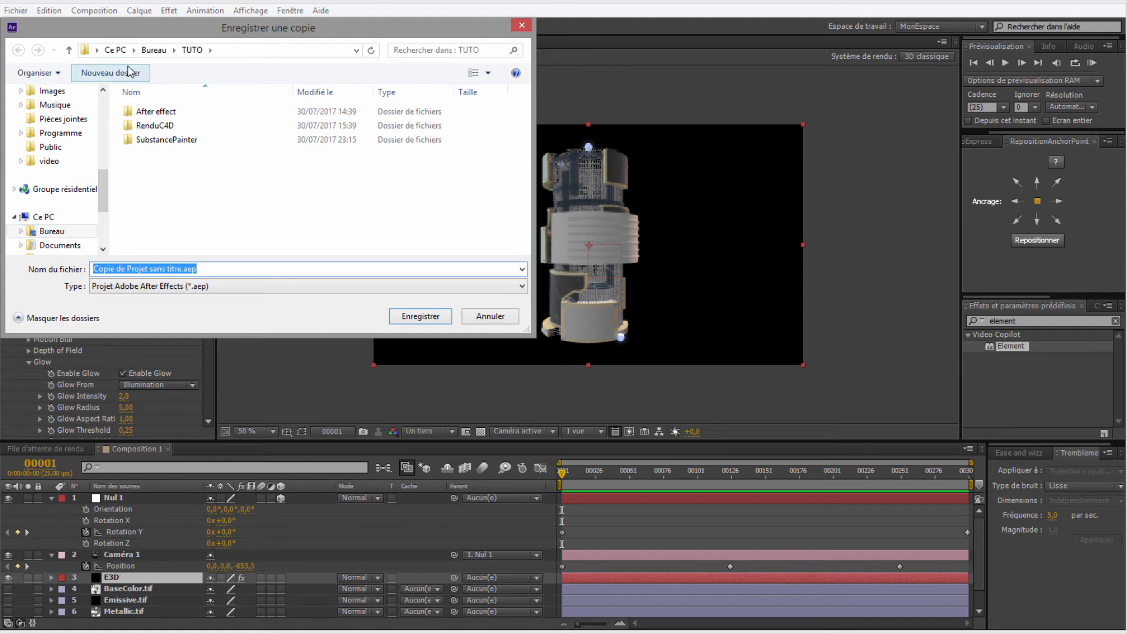
{"action": "left_click", "coordinate": [43, 217]}
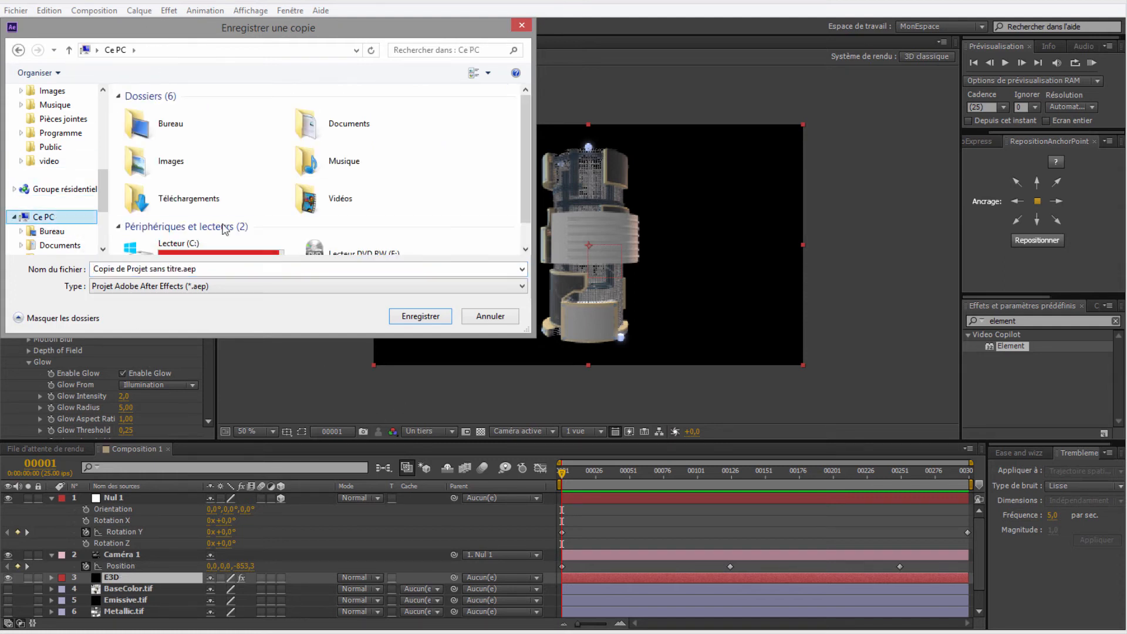
{"action": "left_click_drag", "start_coordinate": [526, 132], "coordinate": [526, 210]}
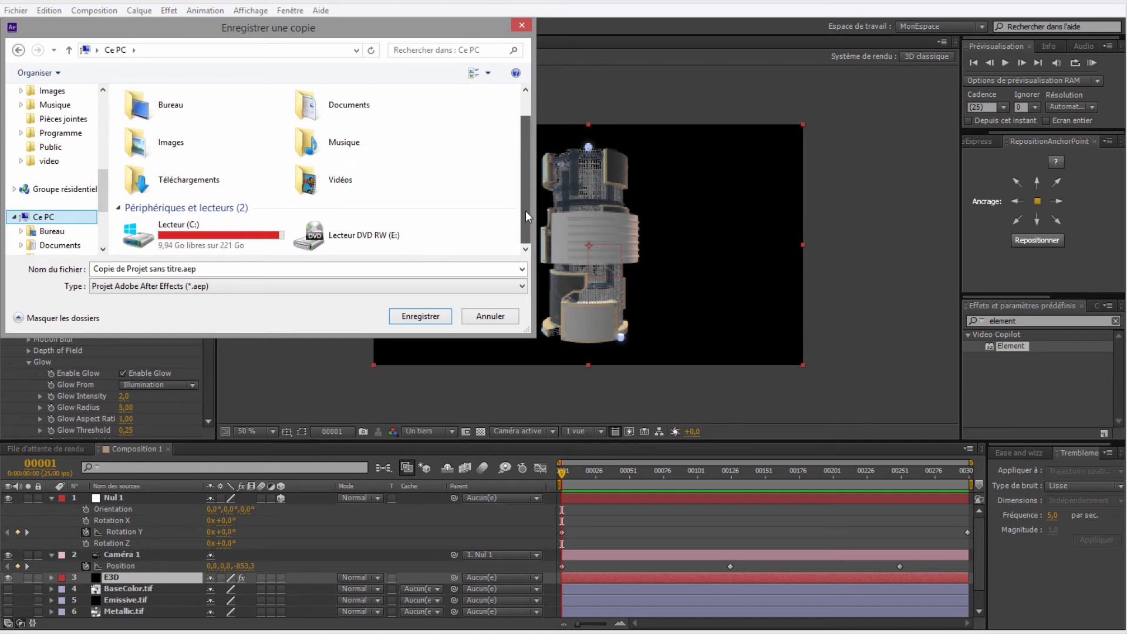
{"action": "left_click", "coordinate": [181, 270]}
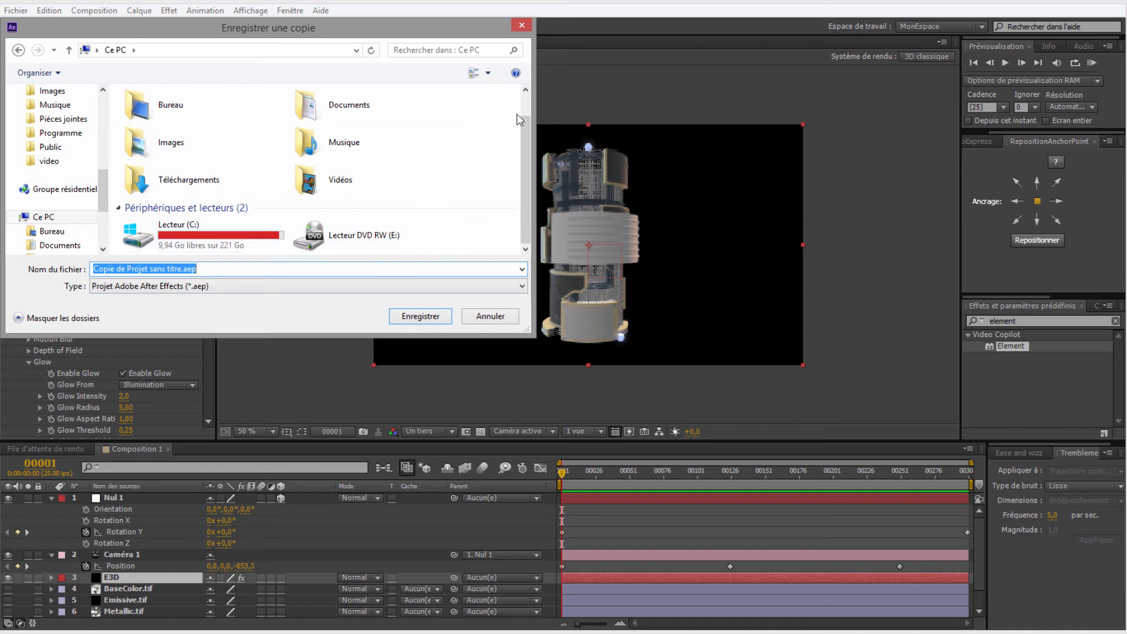
{"action": "left_click", "coordinate": [179, 273]}
{"action": "key", "text": "shift+Home"}
{"action": "type", "text": "SO"}
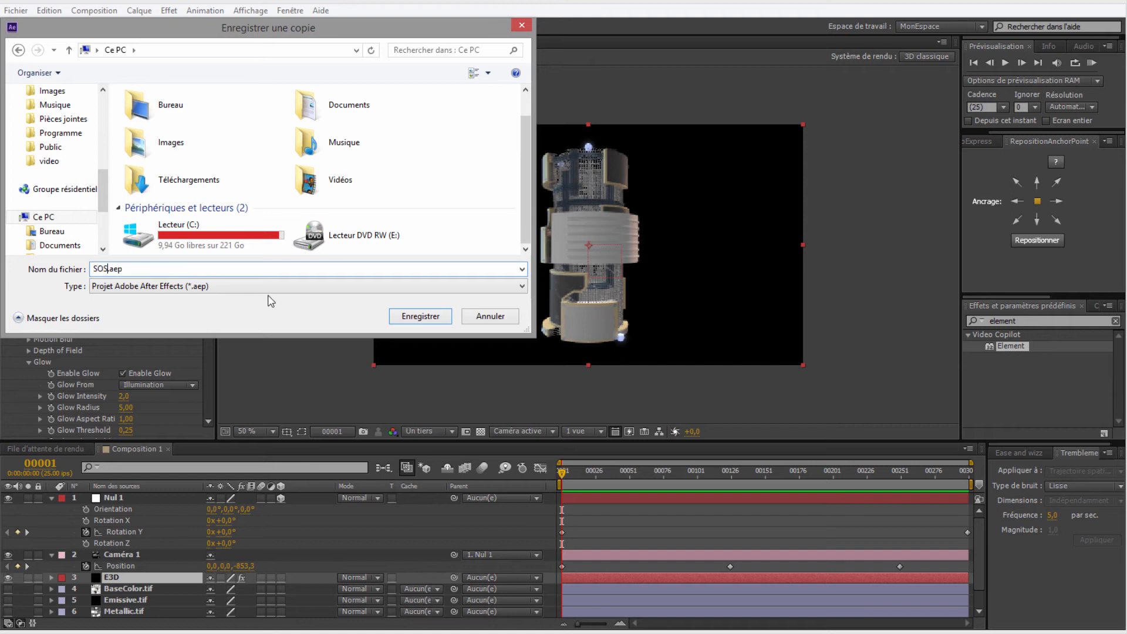
{"action": "key", "text": "Return"}
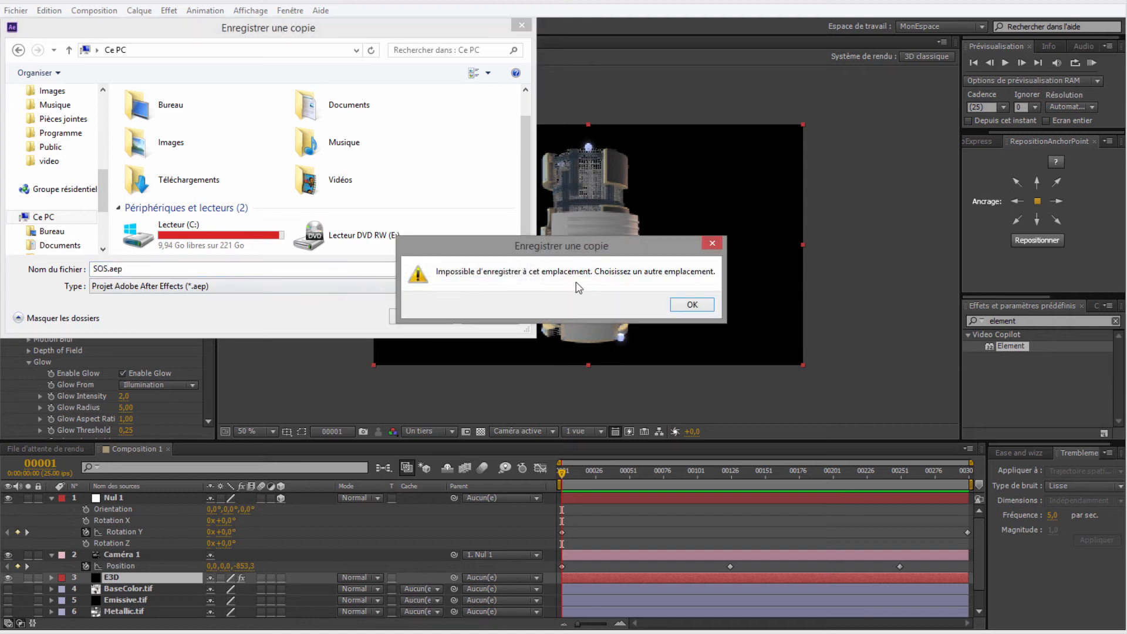
{"action": "left_click", "coordinate": [696, 311]}
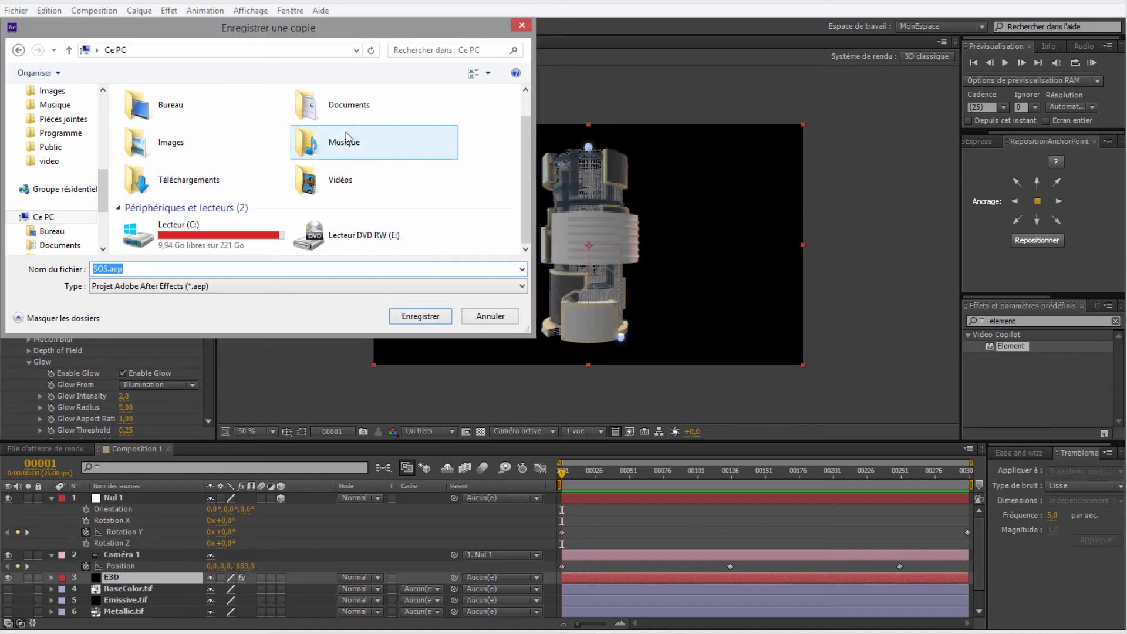
{"action": "double_click", "coordinate": [141, 107]}
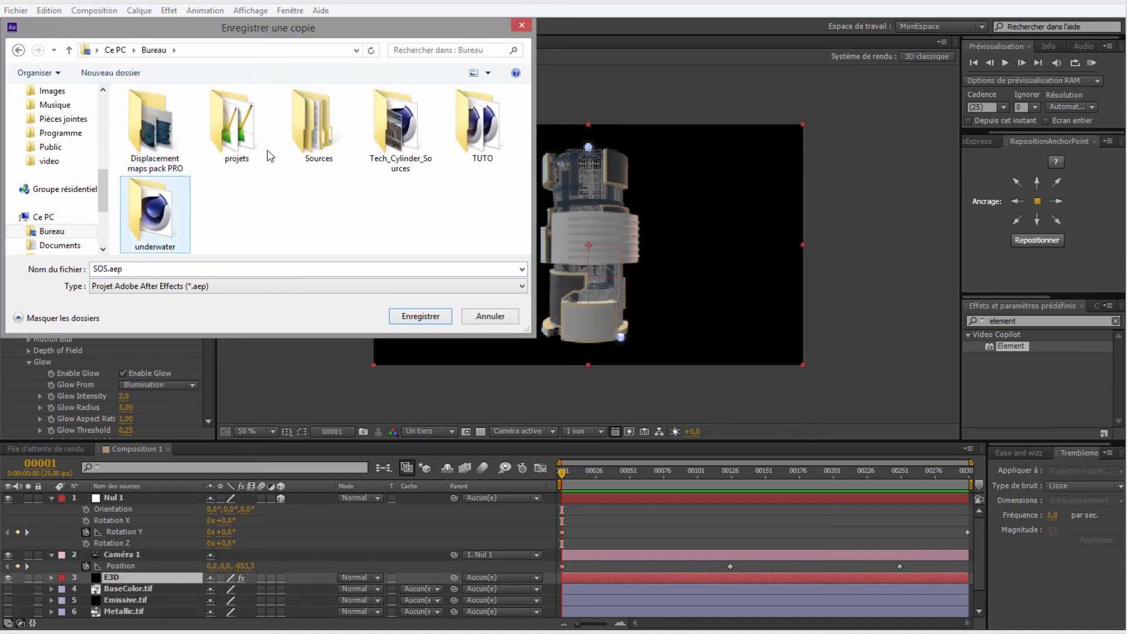
{"action": "double_click", "coordinate": [504, 136]}
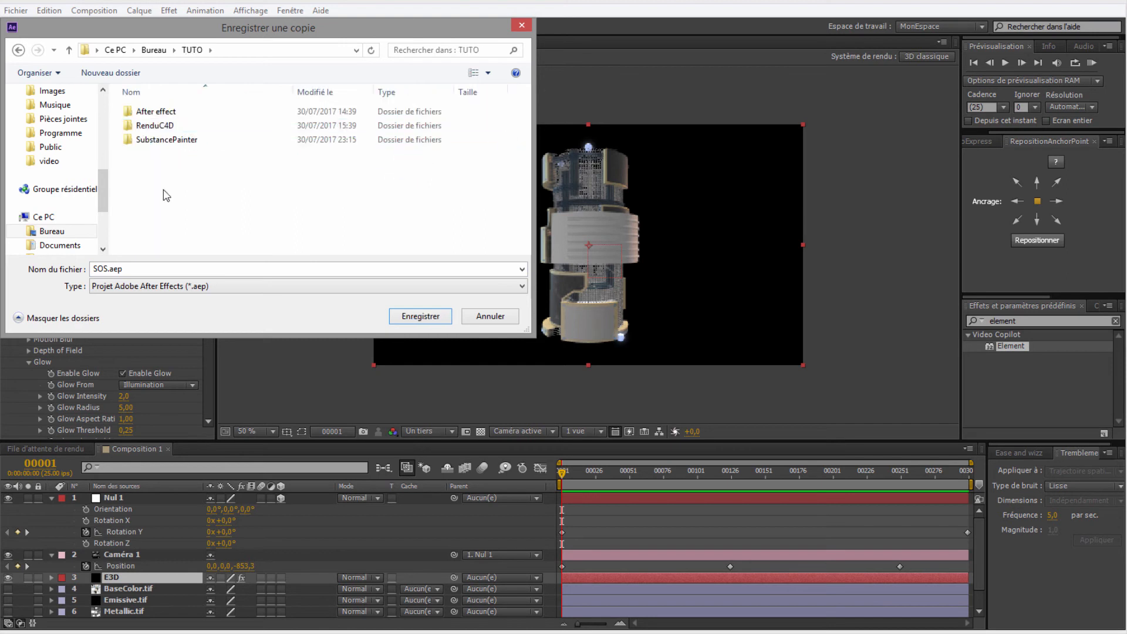
{"action": "left_click", "coordinate": [430, 317]}
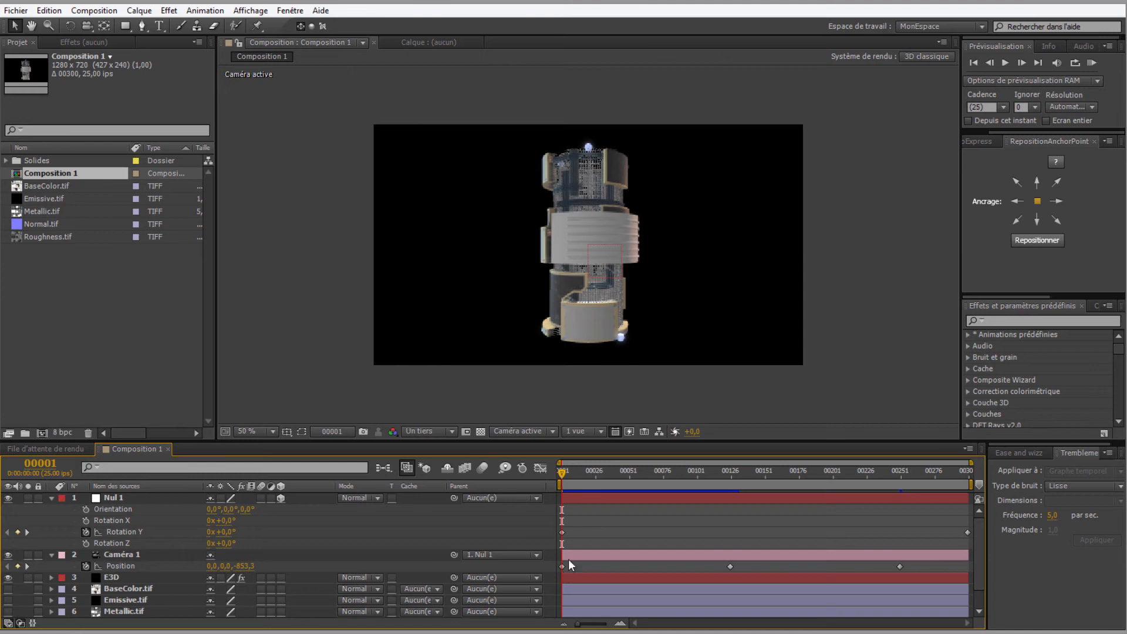
Remove Caméra 1's position keyframes and delete the Nul 1 layer from Composition 1
{"action": "left_click", "coordinate": [86, 566]}
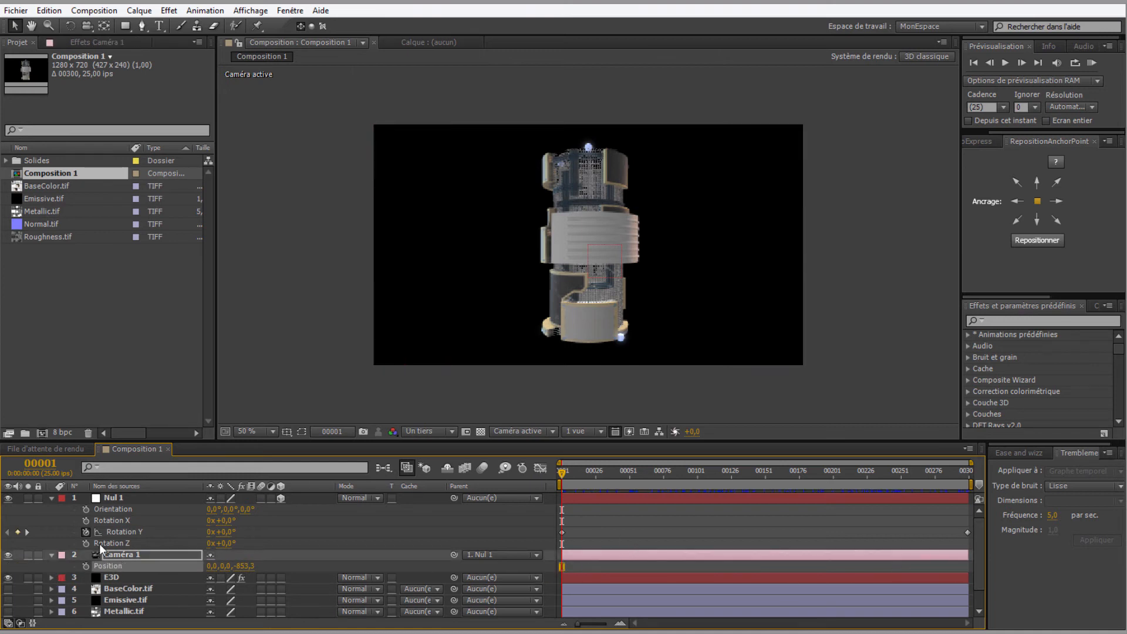
{"action": "left_click", "coordinate": [117, 496]}
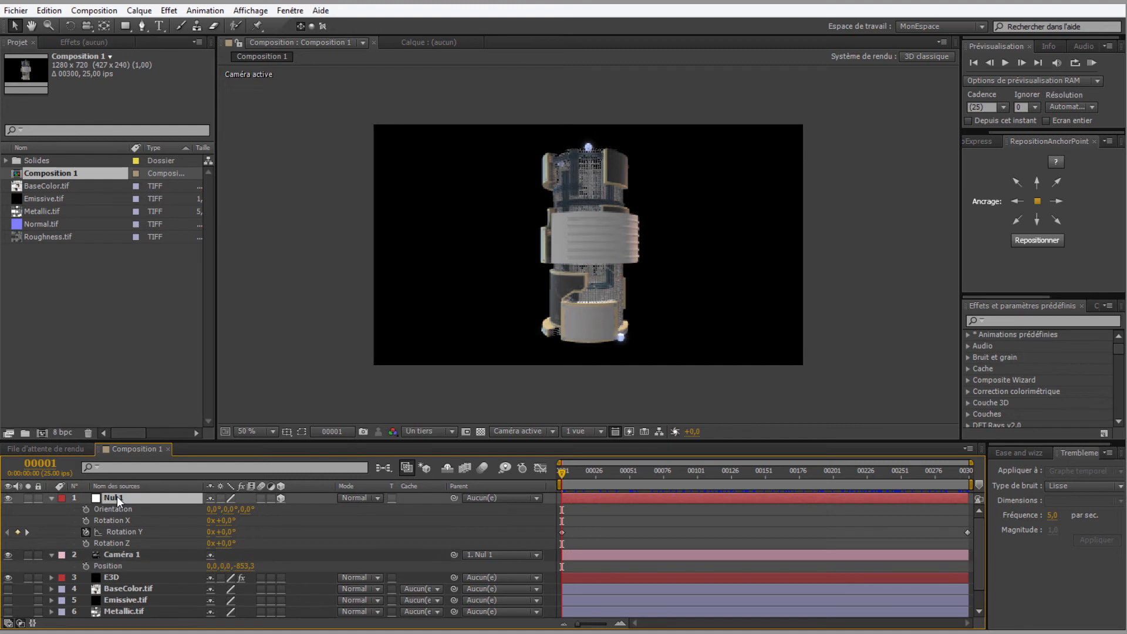
{"action": "key", "text": "Delete"}
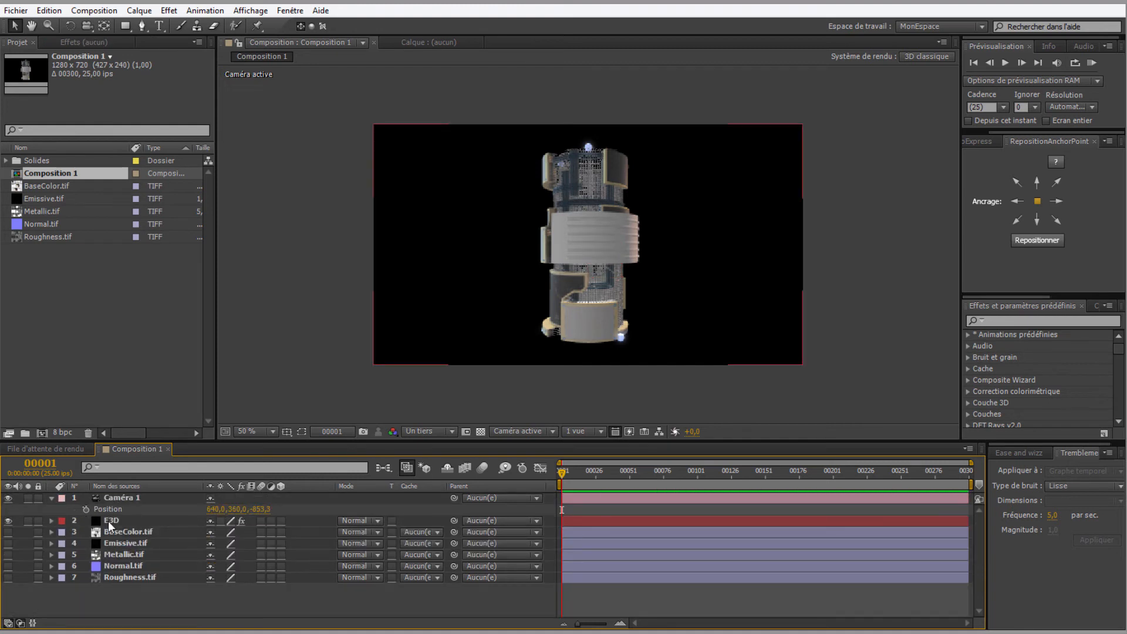
Pre-compose the E3D layer with the 3D Pre-Compose.jsx script, naming the new composition Mask Flare
{"action": "left_click", "coordinate": [108, 521]}
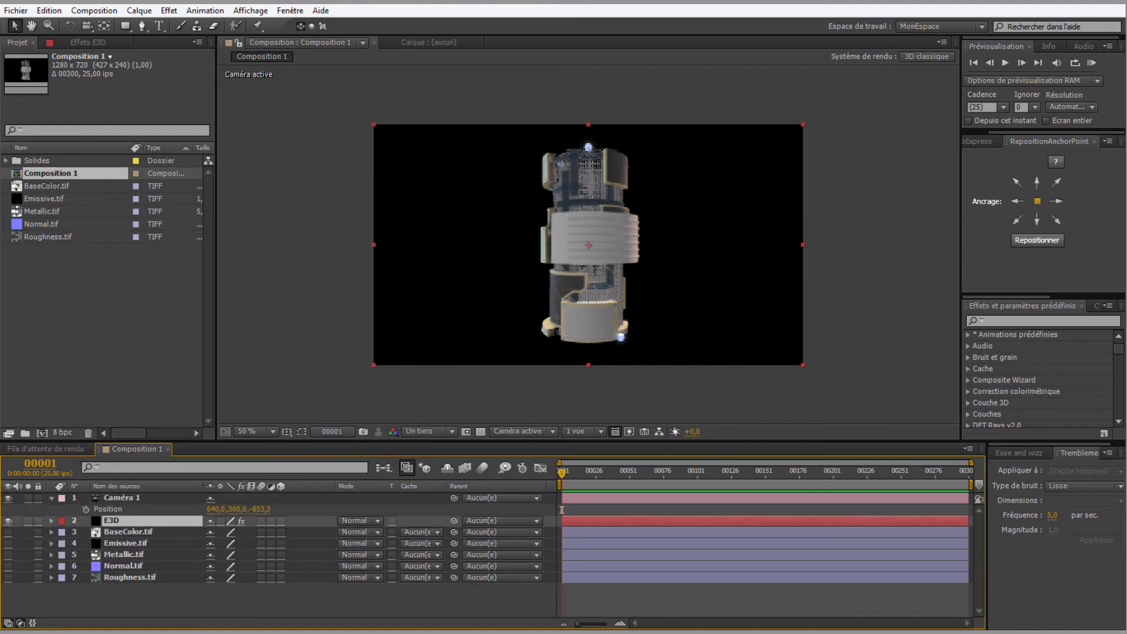
{"action": "left_click", "coordinate": [16, 10]}
{"action": "mouse_move", "coordinate": [86, 401]}
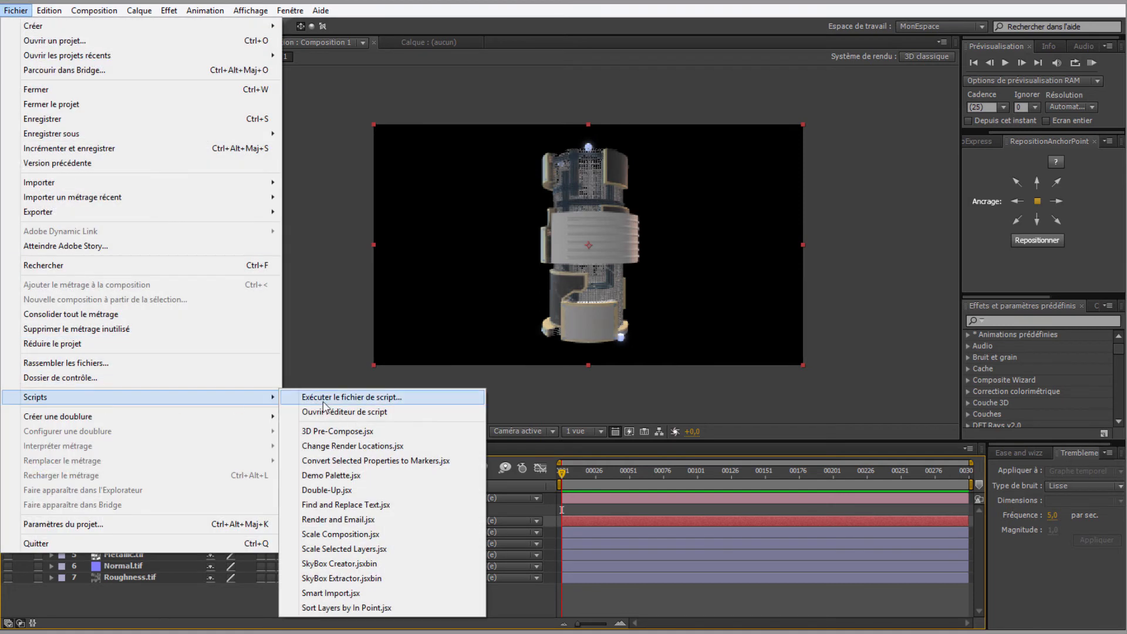
{"action": "left_click", "coordinate": [327, 437]}
{"action": "left_click", "coordinate": [517, 298]}
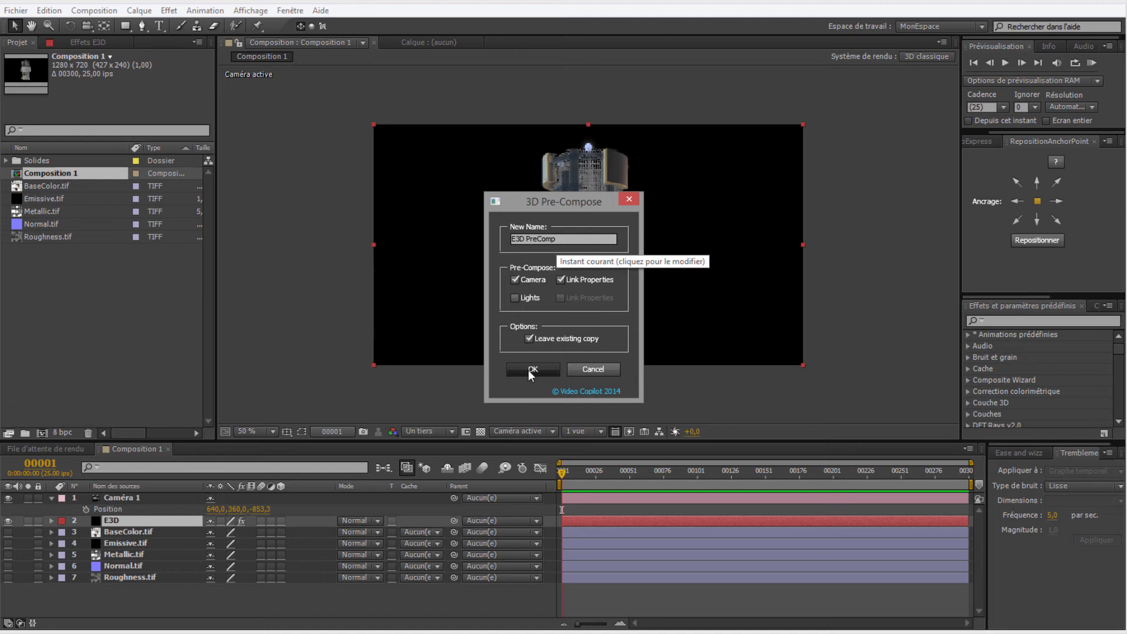
{"action": "triple_click", "coordinate": [557, 238]}
{"action": "type", "text": "Mask Flare"}
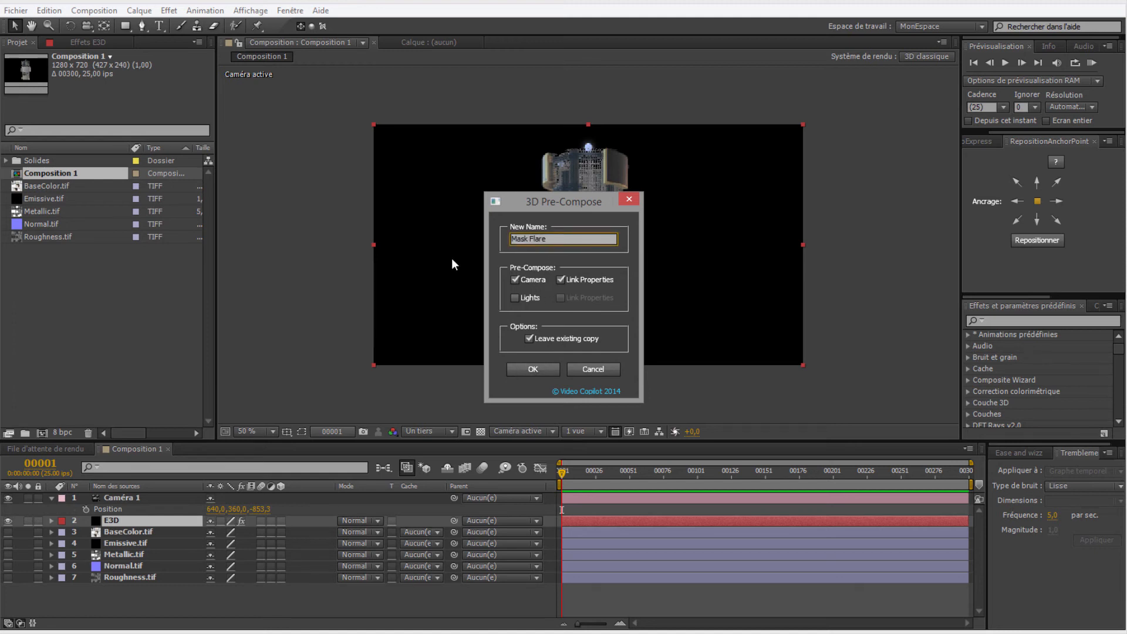
{"action": "left_click", "coordinate": [512, 369]}
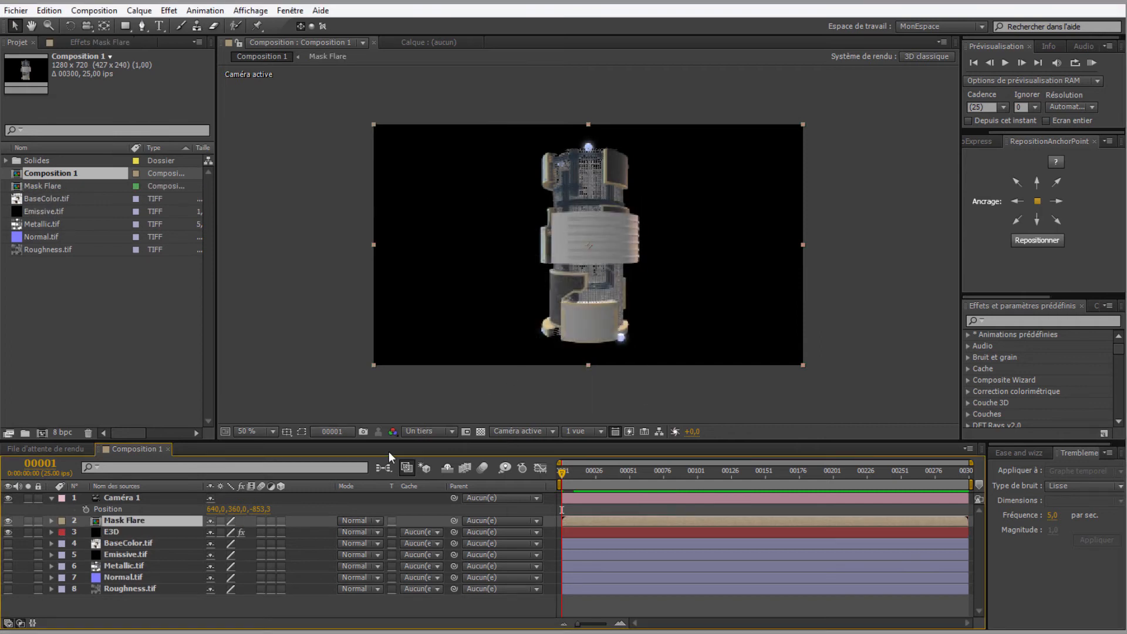
Open the Mask Flare composition and expand the Custom Texture Maps settings of the E3D layer's Element effect
{"action": "double_click", "coordinate": [95, 523]}
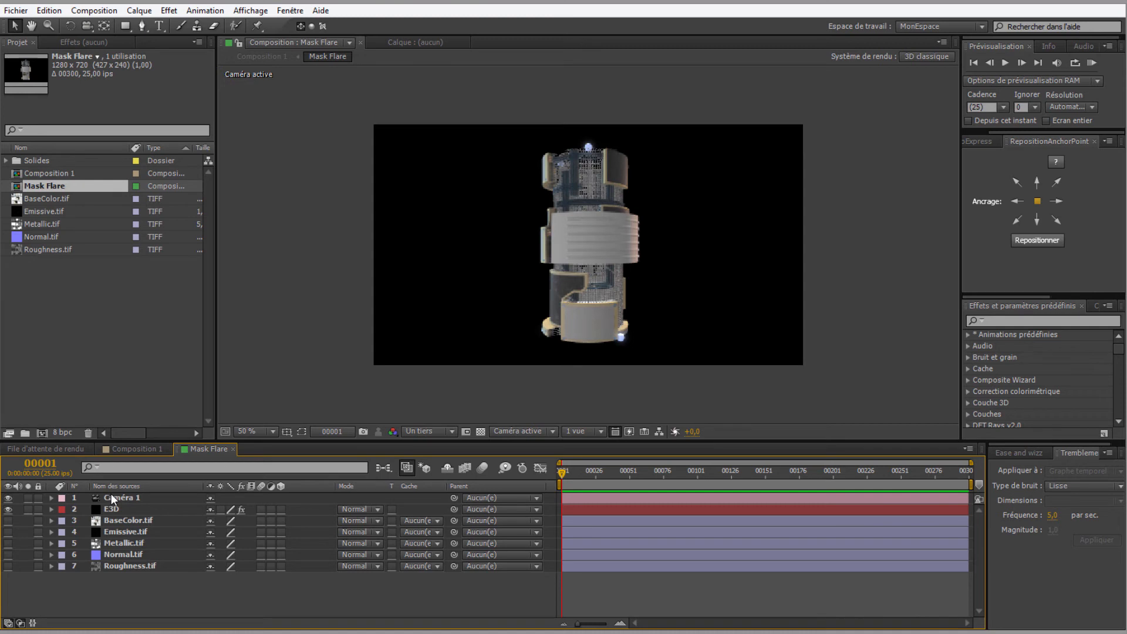
{"action": "left_click", "coordinate": [97, 507]}
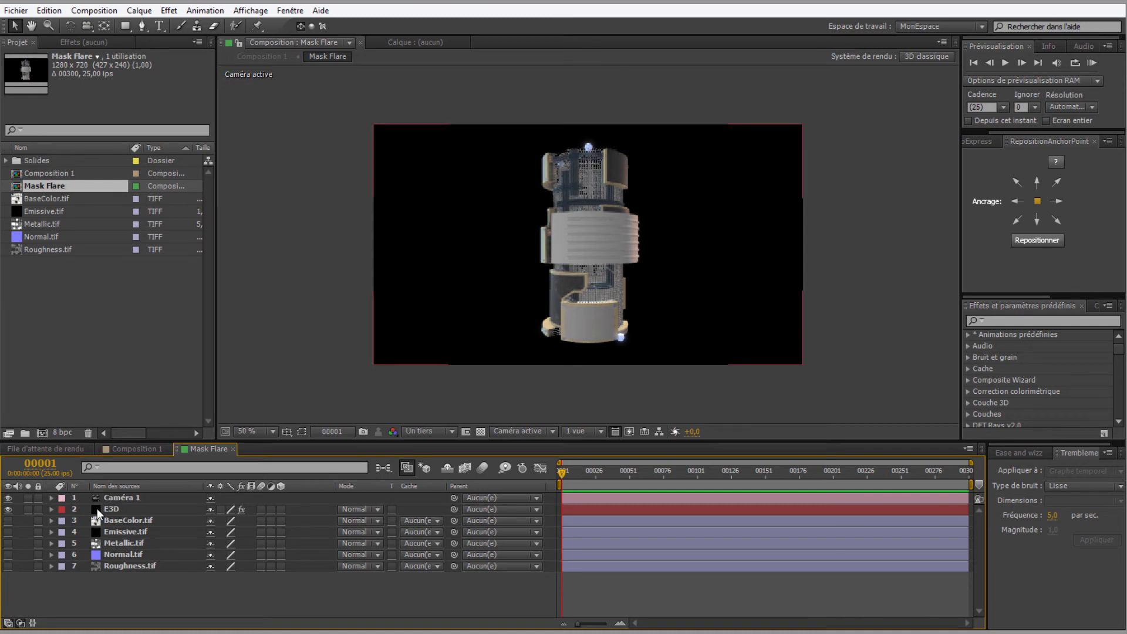
{"action": "left_click", "coordinate": [96, 508]}
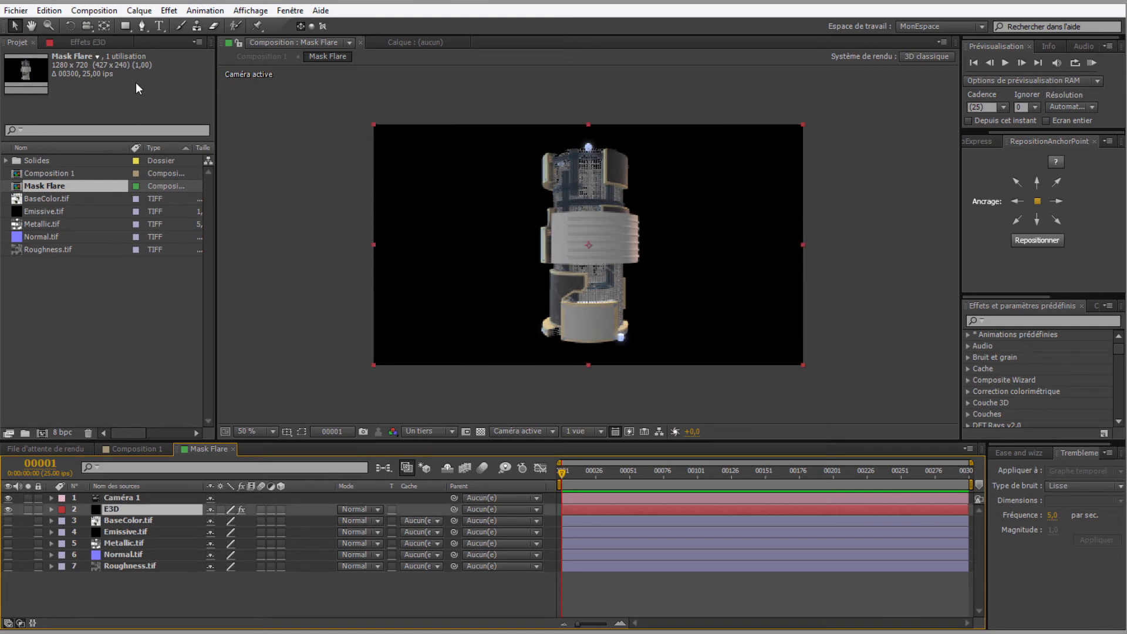
{"action": "left_click", "coordinate": [86, 41]}
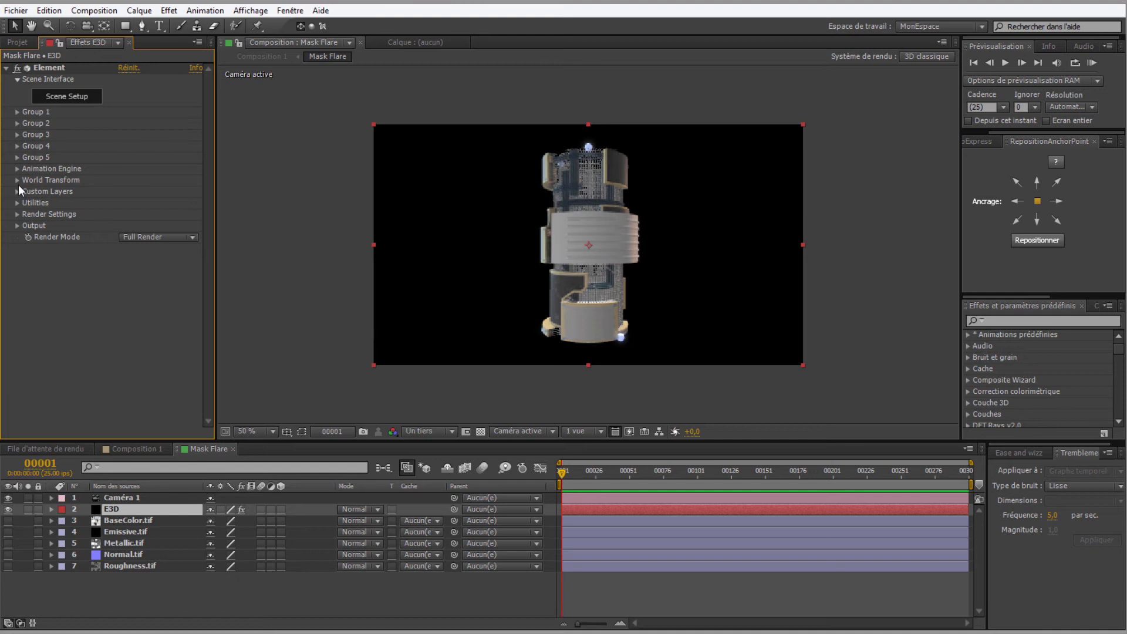
{"action": "left_click", "coordinate": [18, 192]}
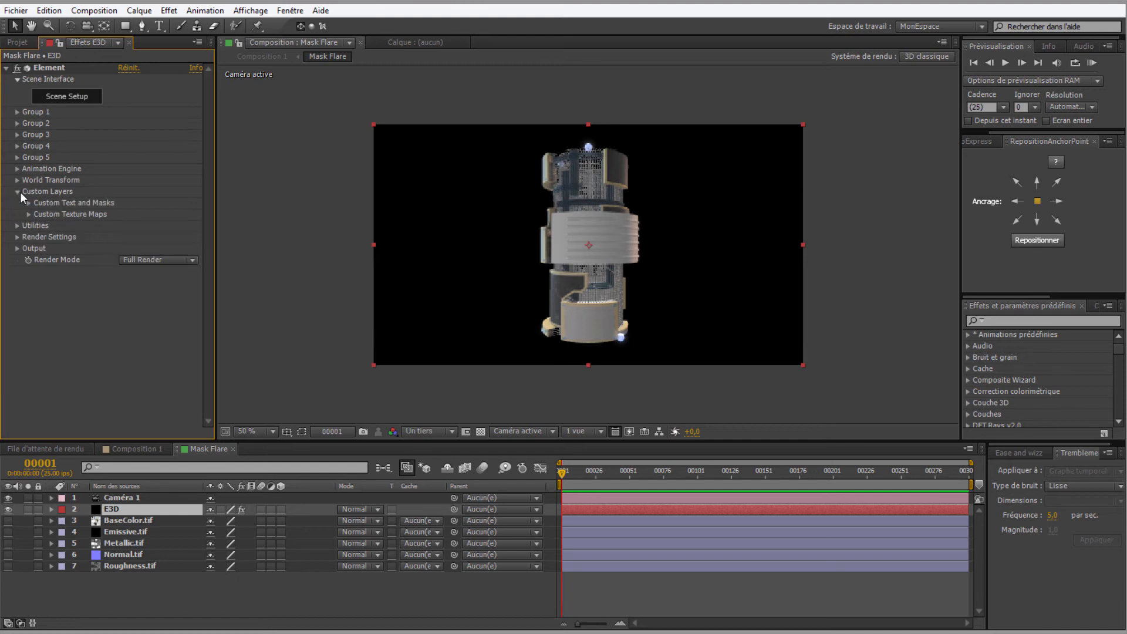
{"action": "left_click", "coordinate": [29, 215]}
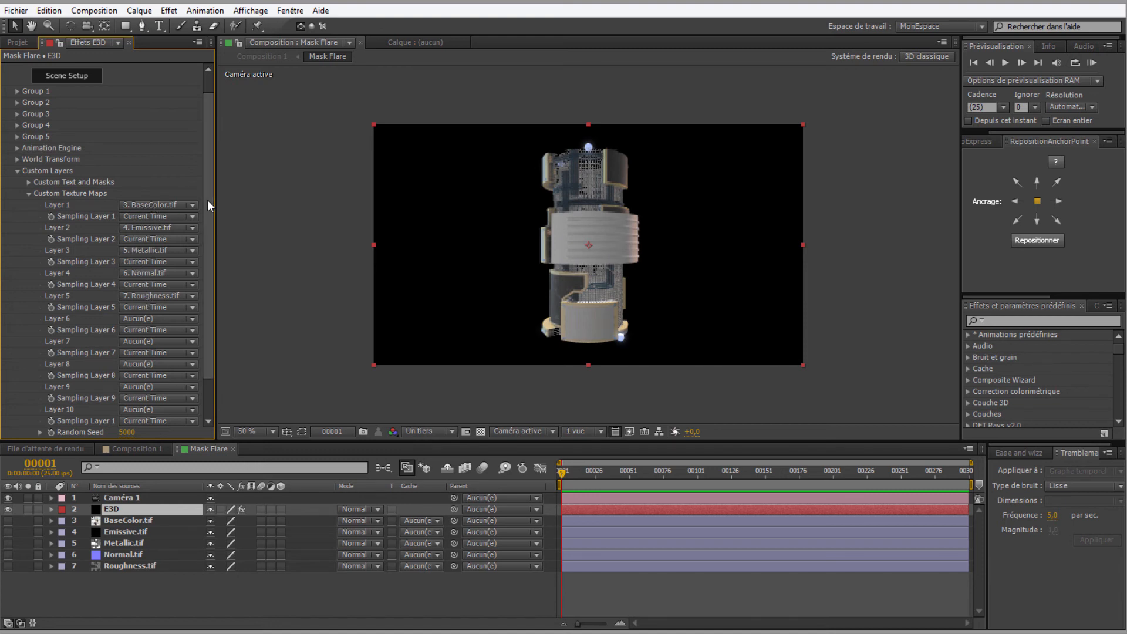
Set custom texture map Layers 1, 3, 4 and 5 to Aucun(e), leaving only Emissive.tif on Layer 2
{"action": "left_click", "coordinate": [192, 205]}
{"action": "left_click", "coordinate": [194, 219]}
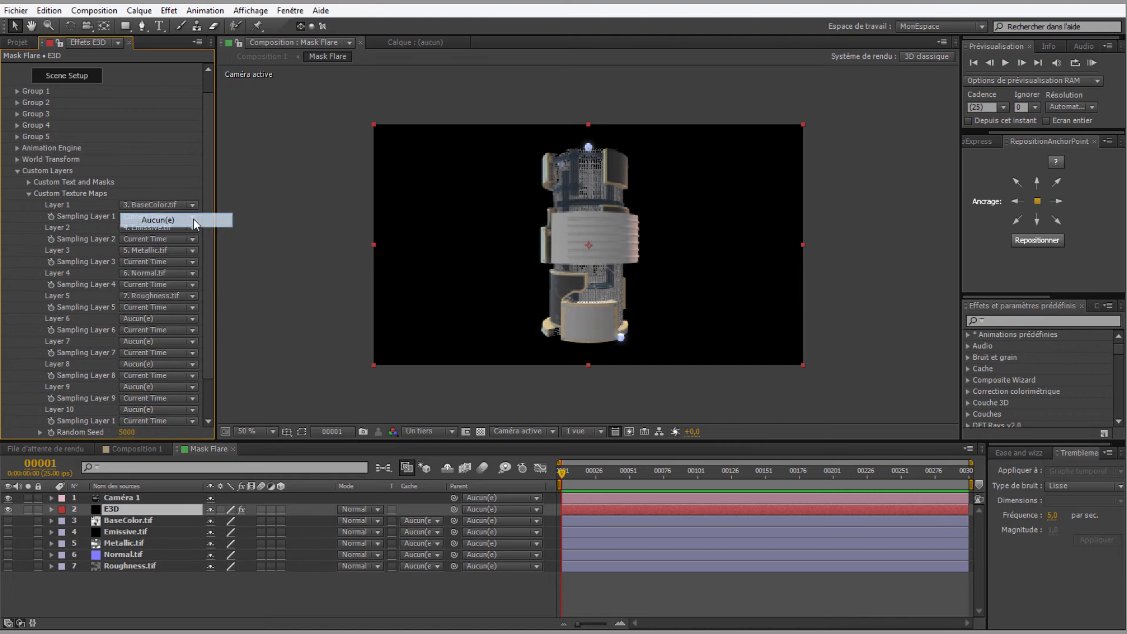
{"action": "left_click", "coordinate": [193, 247]}
{"action": "left_click", "coordinate": [136, 262]}
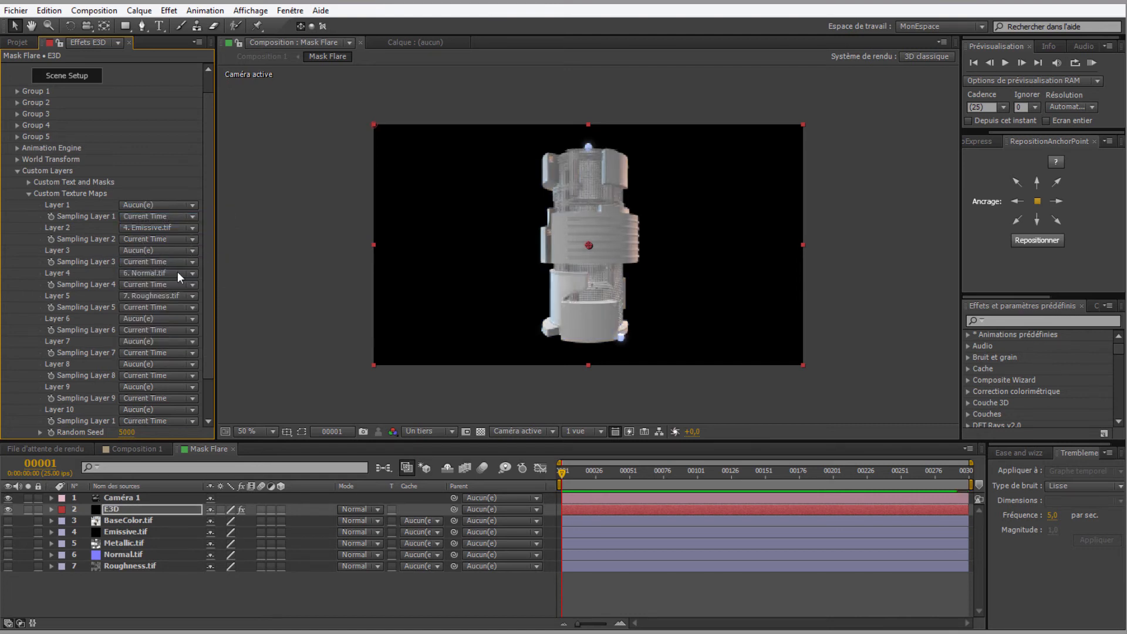
{"action": "left_click", "coordinate": [194, 273]}
{"action": "left_click", "coordinate": [134, 287]}
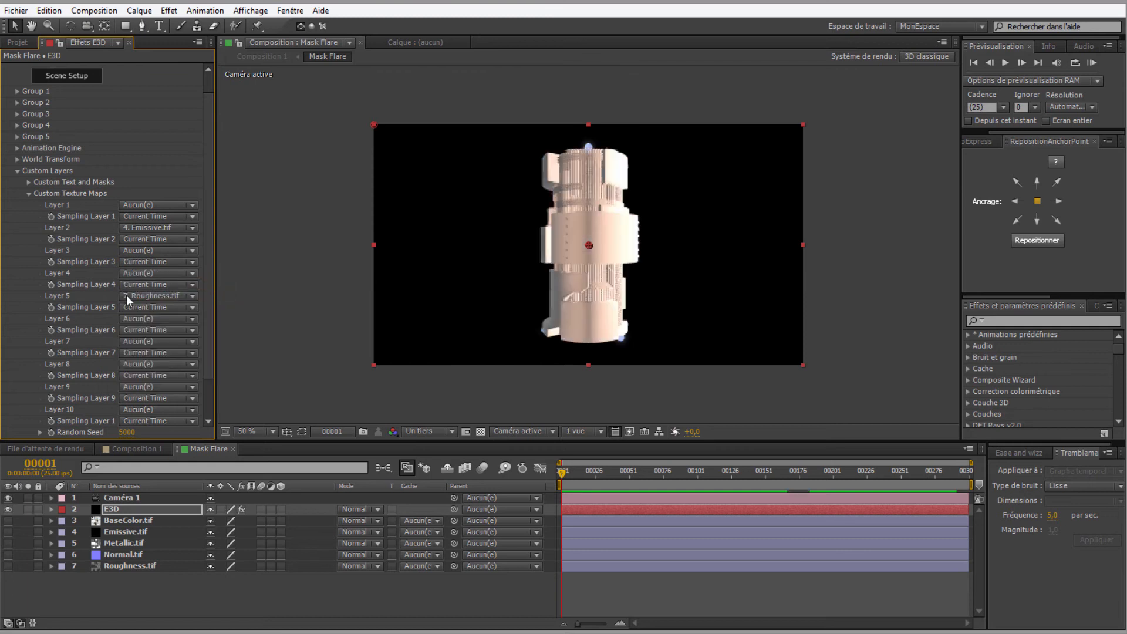
{"action": "left_click", "coordinate": [193, 294]}
{"action": "left_click", "coordinate": [185, 312]}
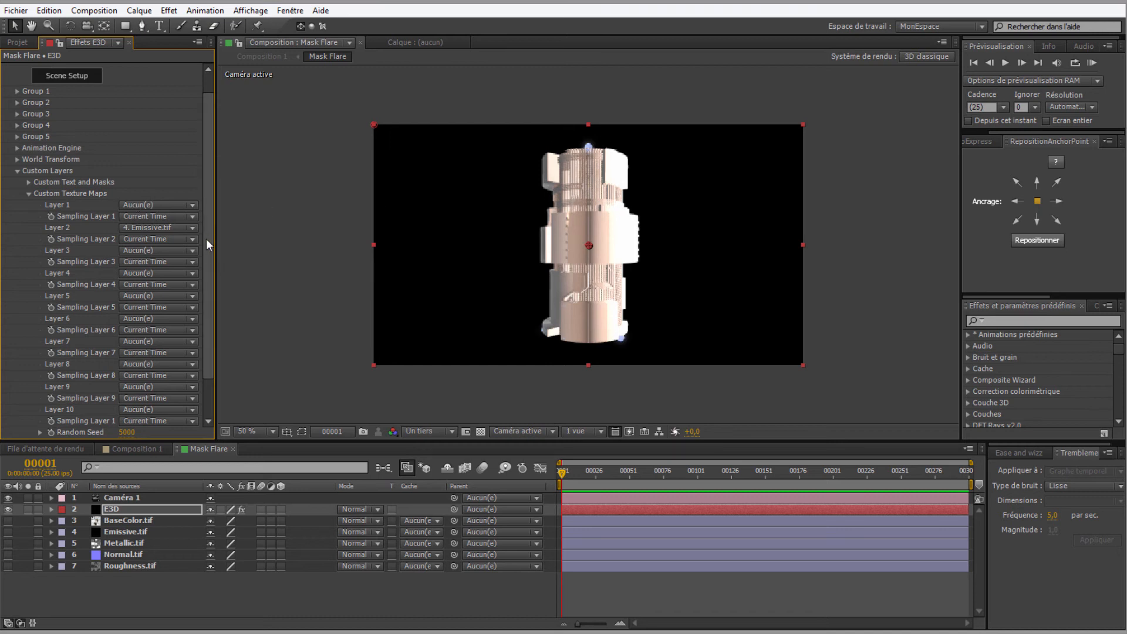
{"action": "scroll", "coordinate": [206, 233], "scroll_direction": "down", "scroll_amount": 2}
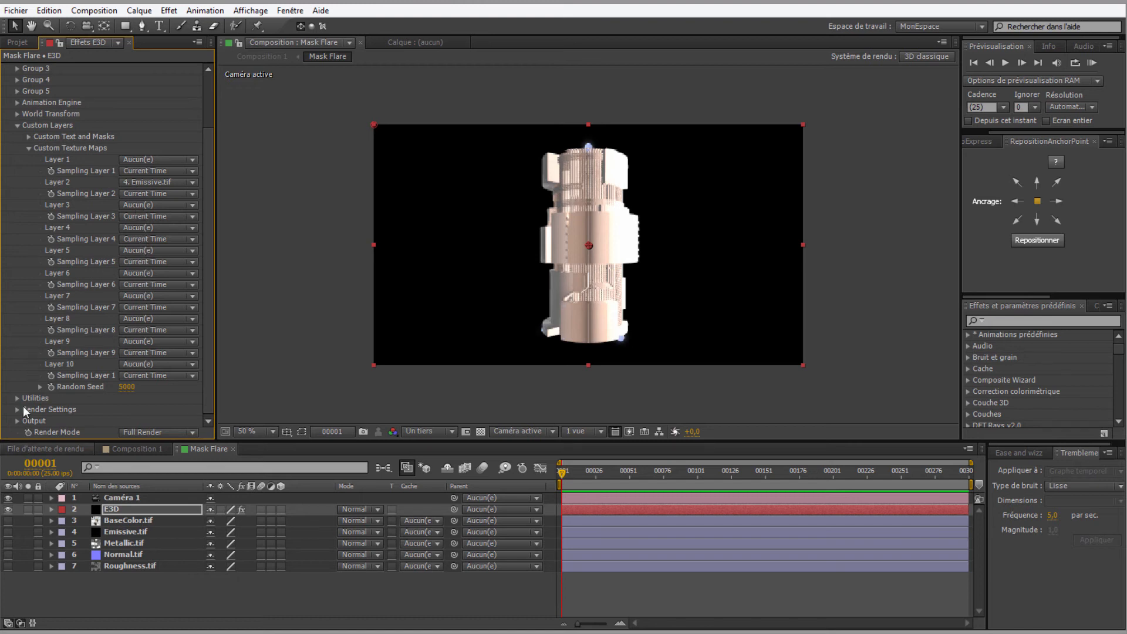
{"action": "left_click", "coordinate": [17, 125]}
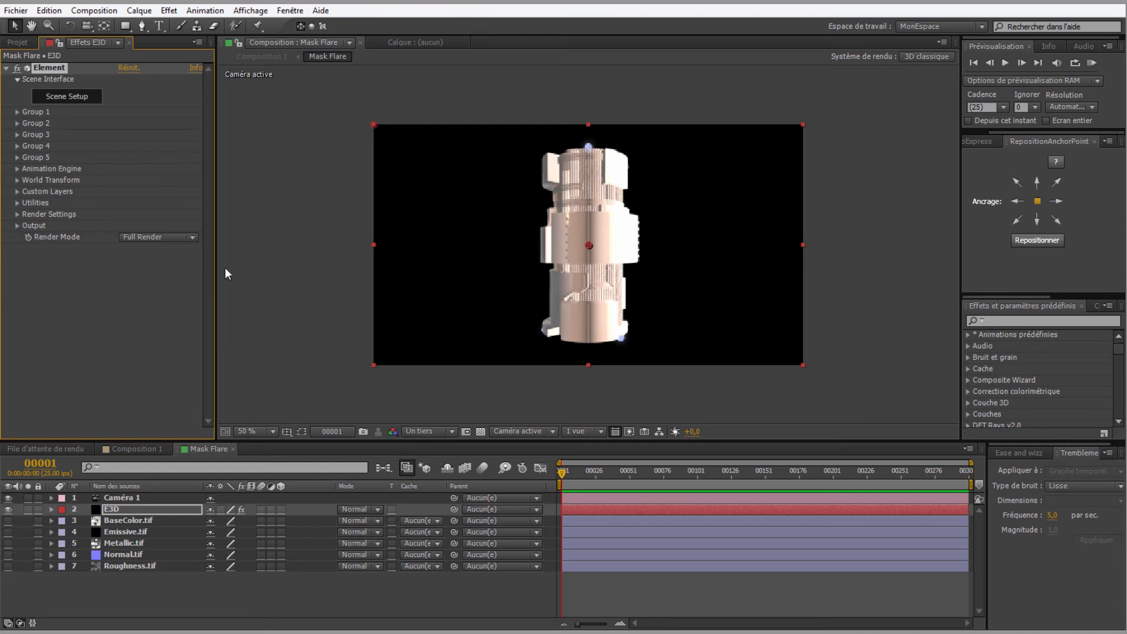
Set Element's Render Mode to Preview and its Output Show option to Illumination
{"action": "left_click", "coordinate": [189, 238]}
{"action": "left_click", "coordinate": [189, 265]}
{"action": "left_click", "coordinate": [17, 226]}
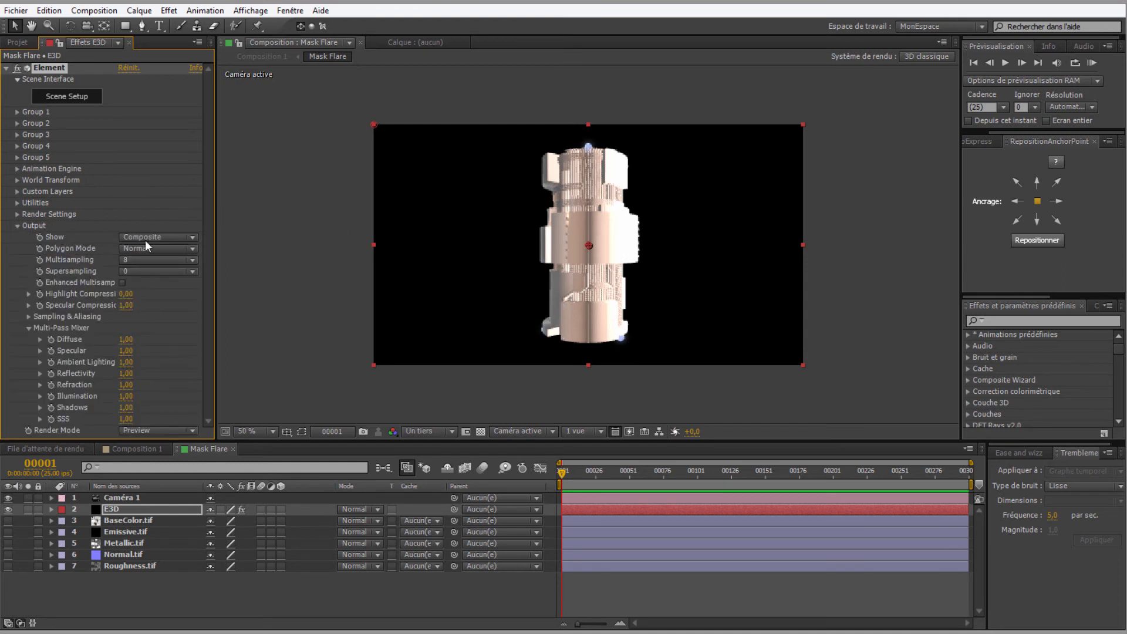
{"action": "left_click", "coordinate": [193, 237]}
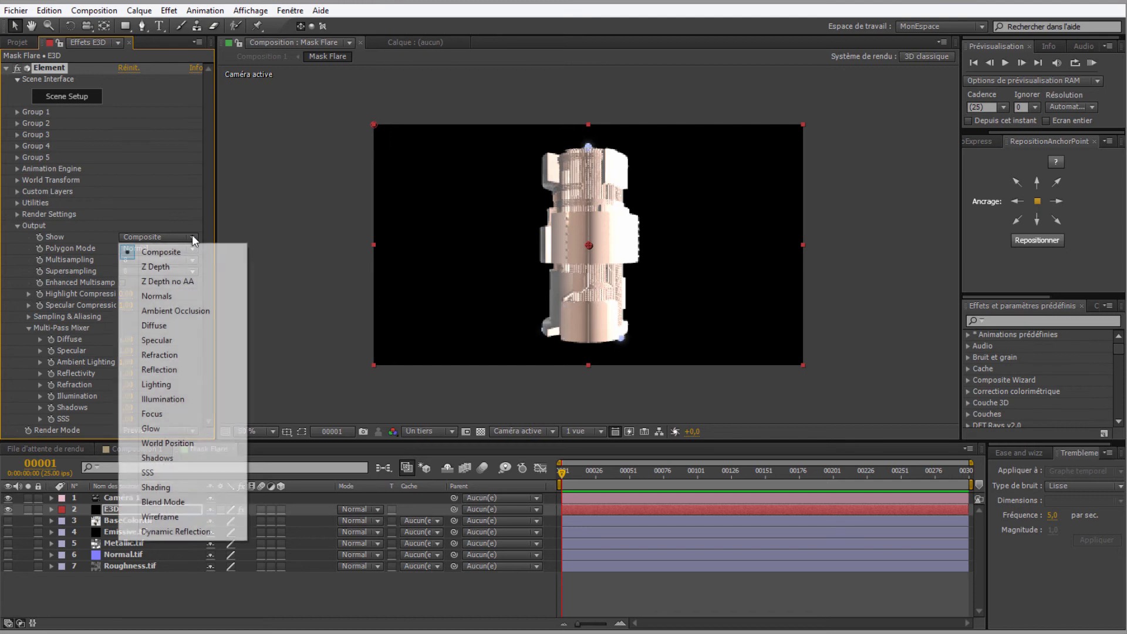
{"action": "left_click", "coordinate": [160, 400]}
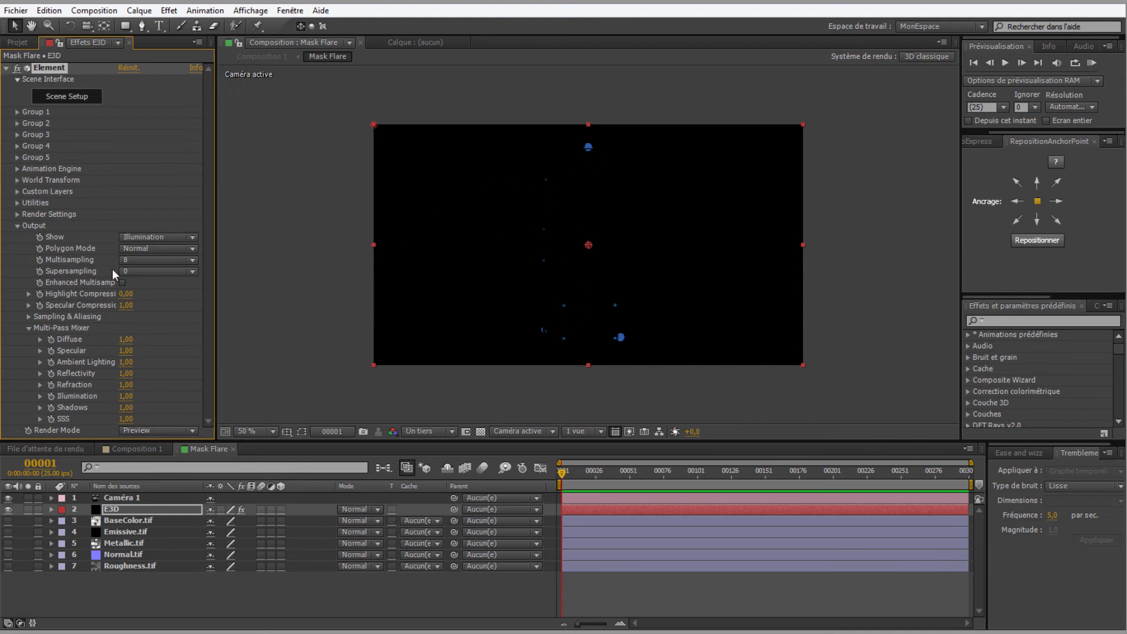
{"action": "left_click", "coordinate": [17, 225]}
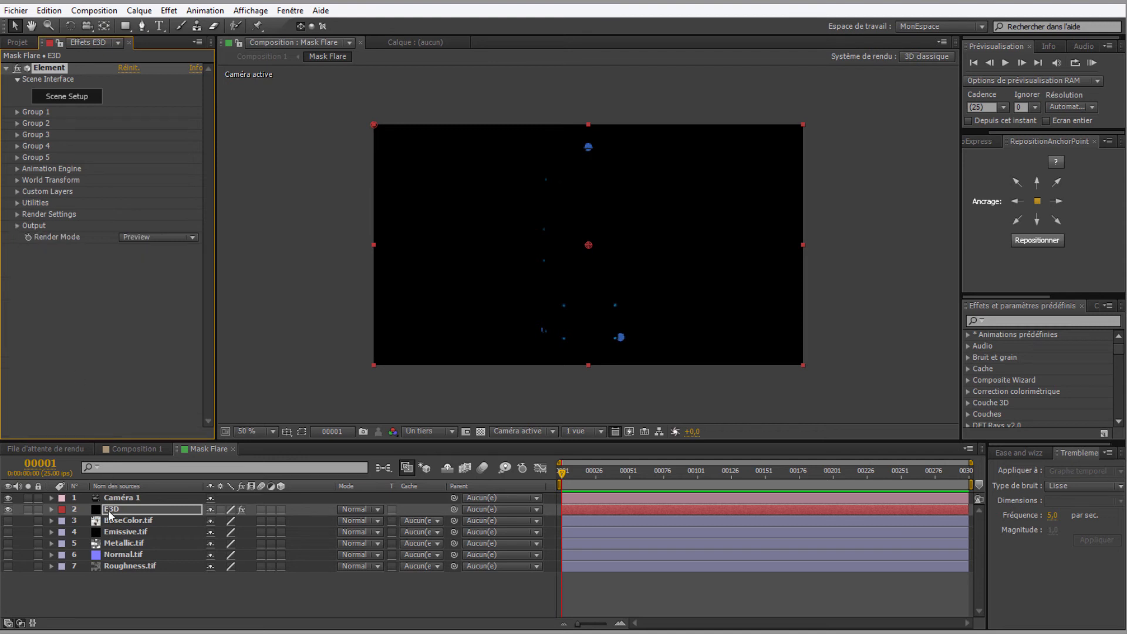
Return to Composition 1 and create a black composition-sized solid named Falres
{"action": "left_click", "coordinate": [135, 449]}
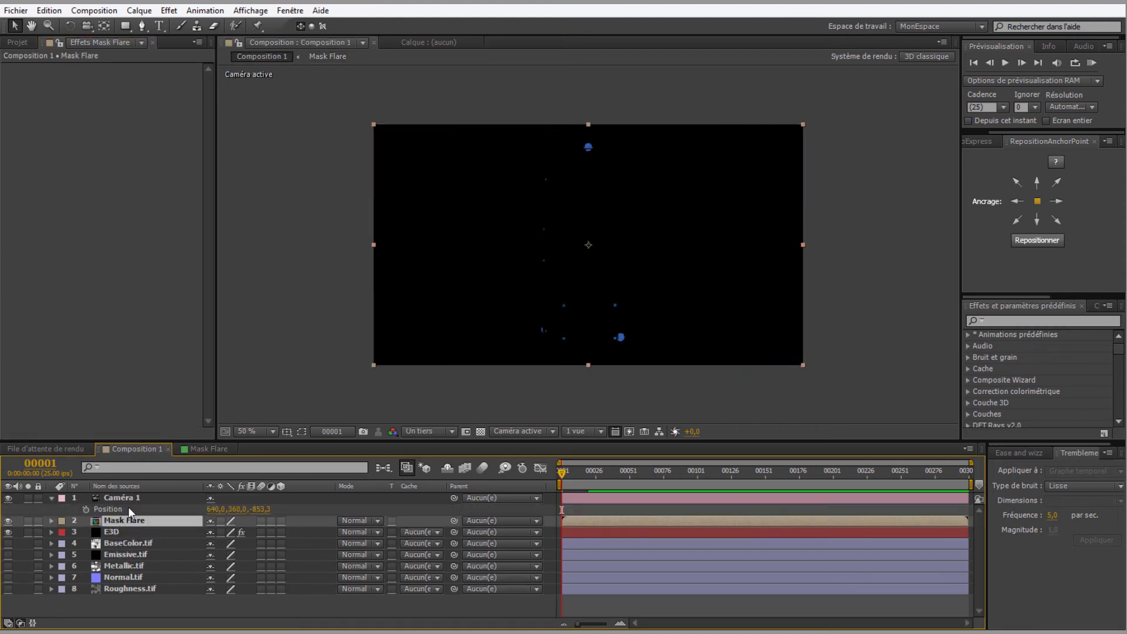
{"action": "right_click", "coordinate": [83, 497]}
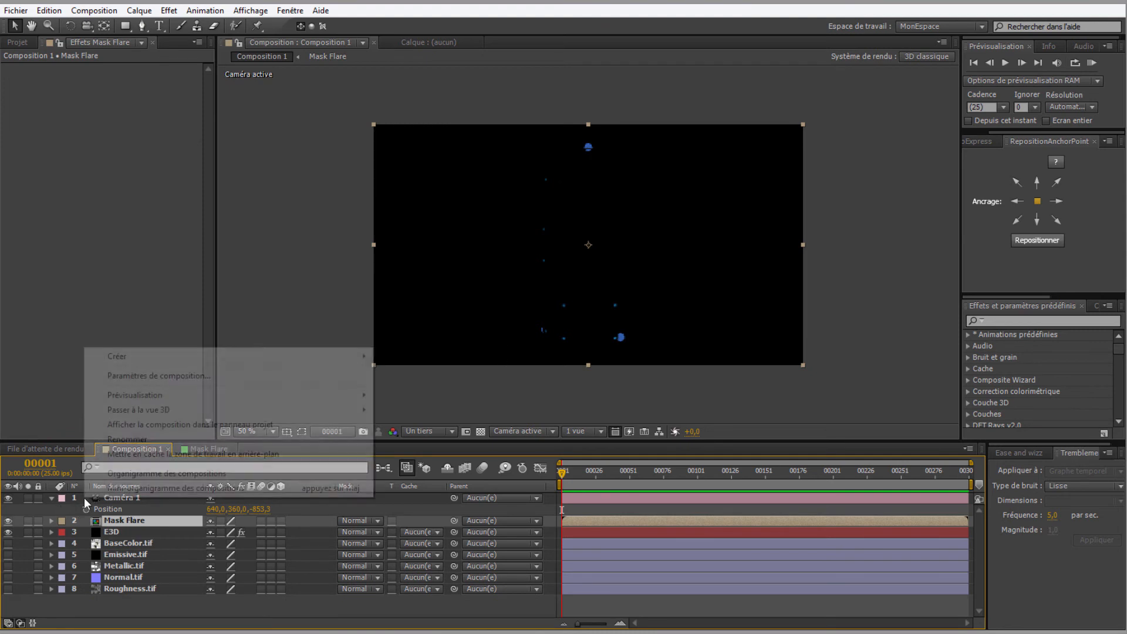
{"action": "mouse_move", "coordinate": [110, 357]}
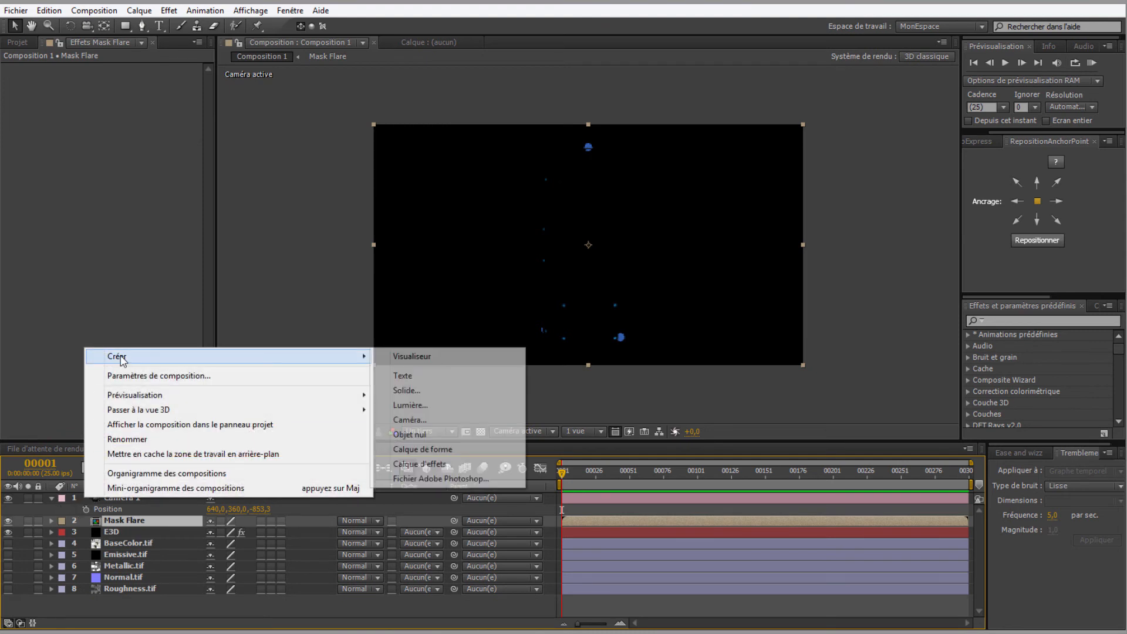
{"action": "left_click", "coordinate": [414, 392]}
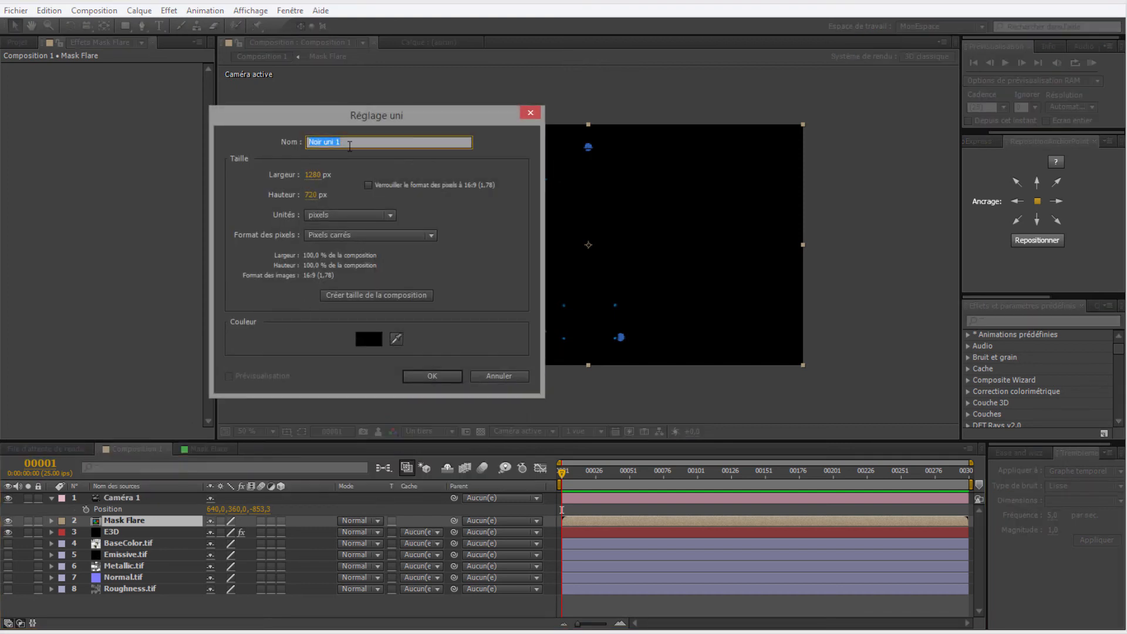
{"action": "type", "text": "Falres"}
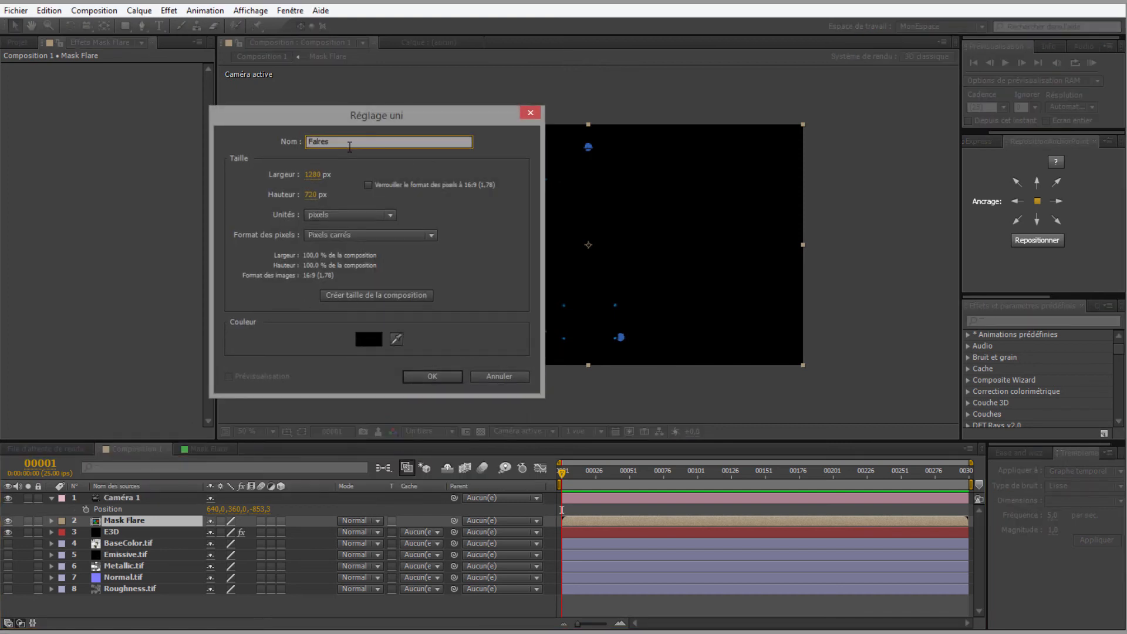
{"action": "key", "text": "Return"}
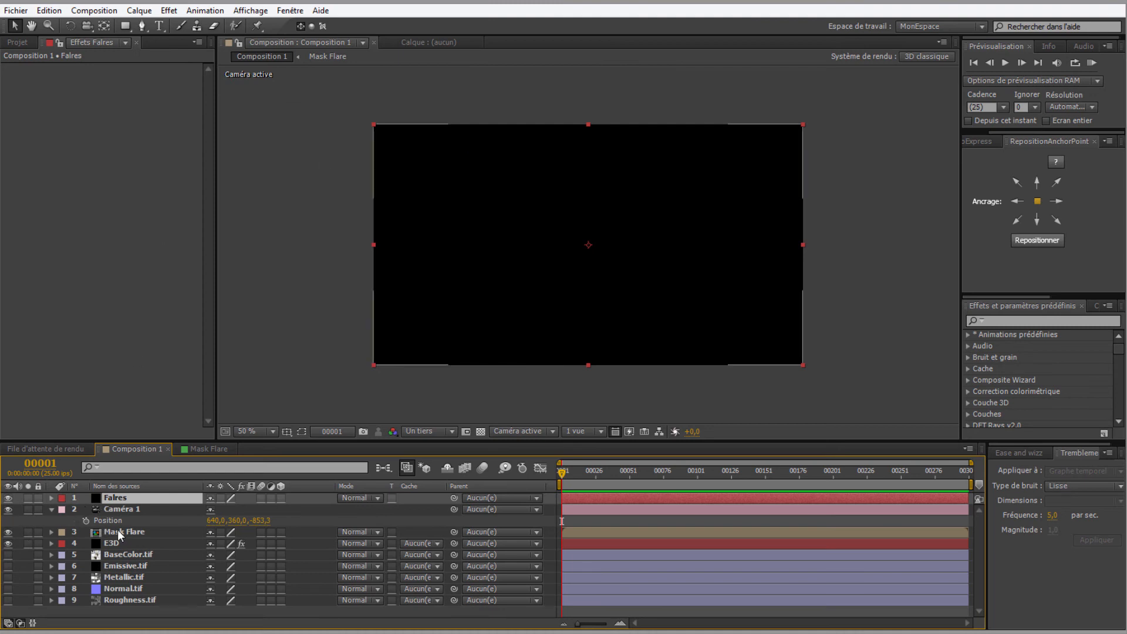
Hide the Mask Flare layer and move it below the E3D layer
{"action": "left_click", "coordinate": [119, 532]}
{"action": "left_click", "coordinate": [9, 531]}
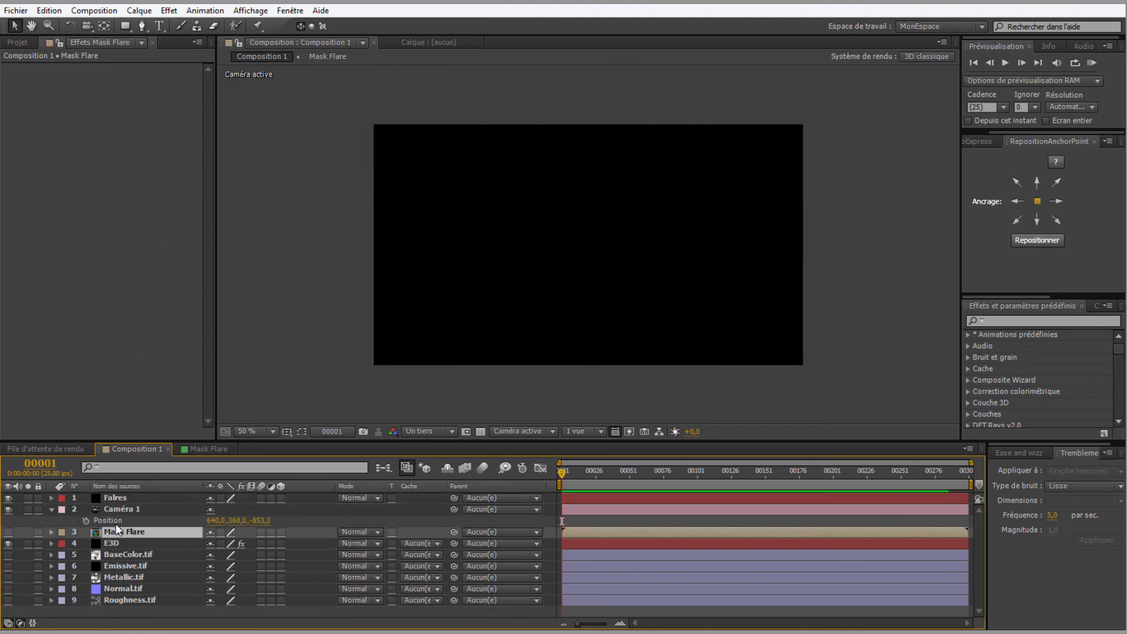
{"action": "left_click_drag", "start_coordinate": [126, 532], "coordinate": [123, 548]}
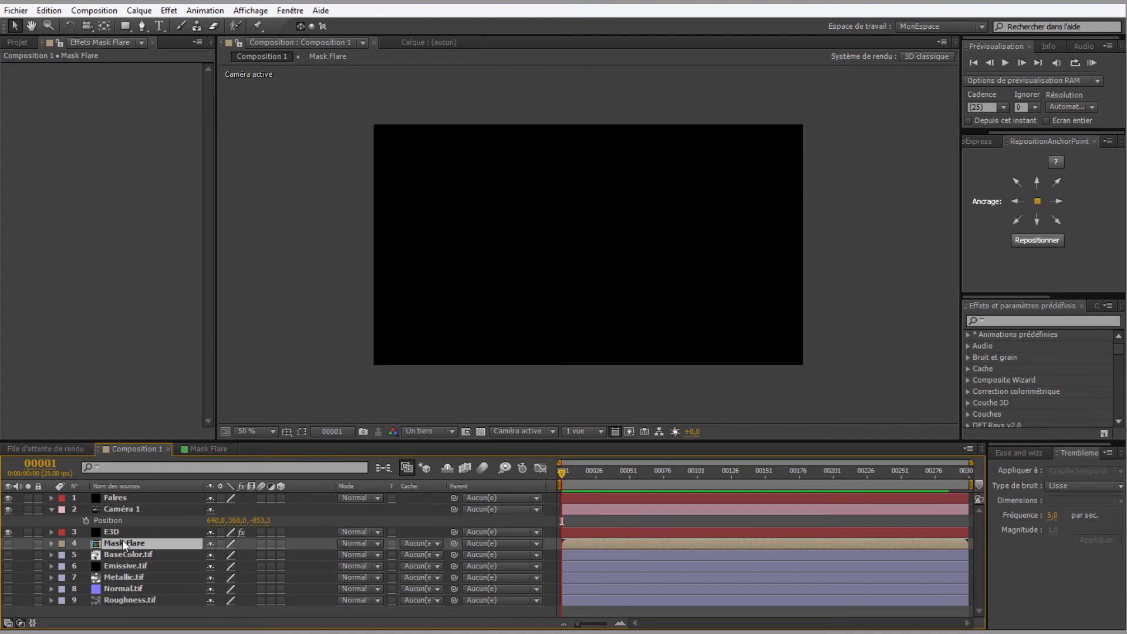
Rename the Falres solid layer as Flares
{"action": "left_click", "coordinate": [112, 503]}
{"action": "key", "text": "Return"}
{"action": "type", "text": "Flare"}
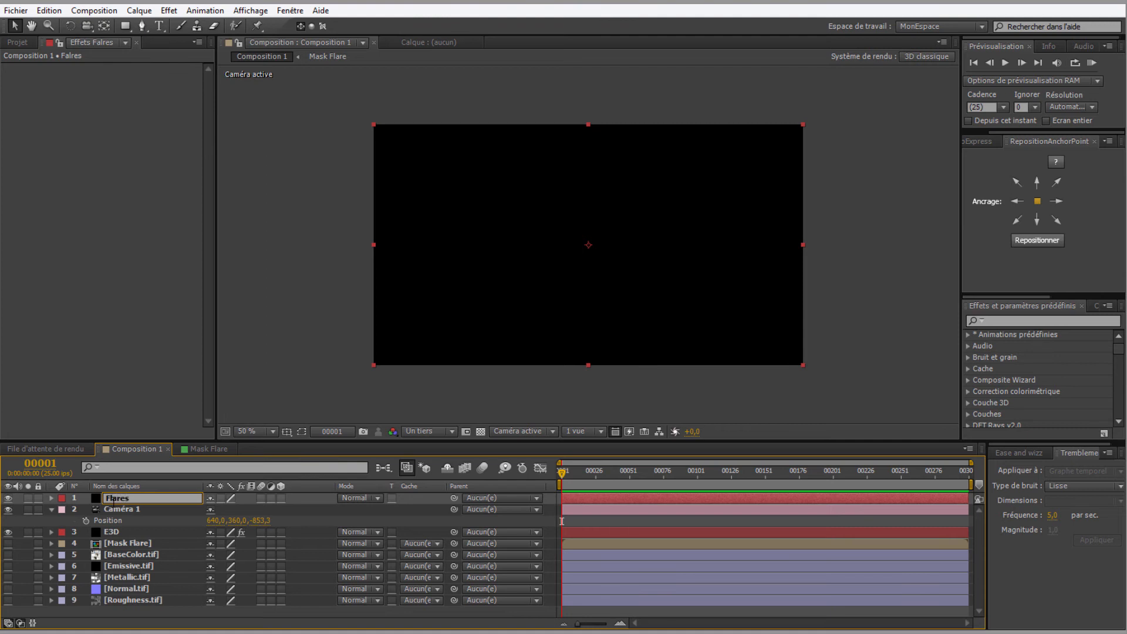
{"action": "key", "text": "Return"}
Find the Optical Flares effect by searching for Optical and apply it to the Flares layer
{"action": "left_click", "coordinate": [1033, 321]}
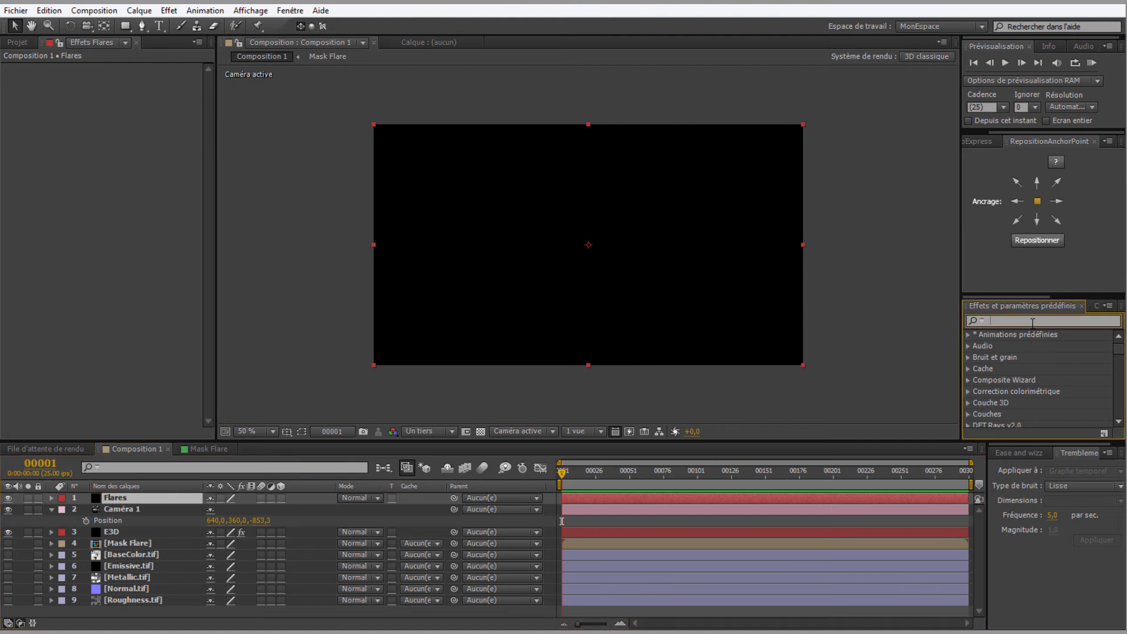
{"action": "type", "text": "Opticale"}
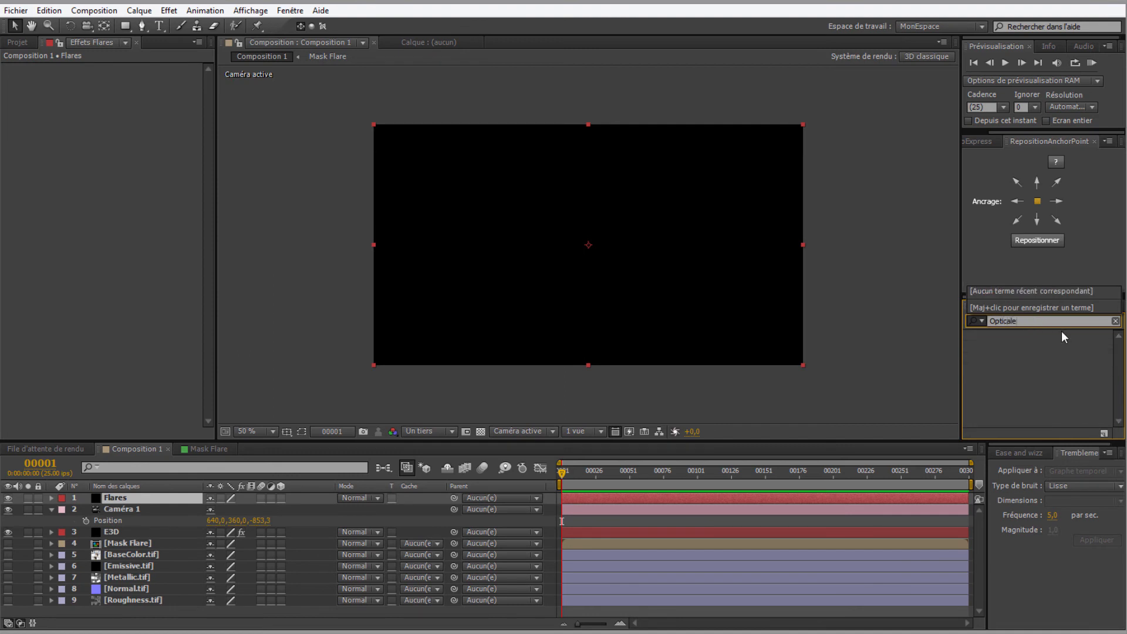
{"action": "key", "text": "BackSpace"}
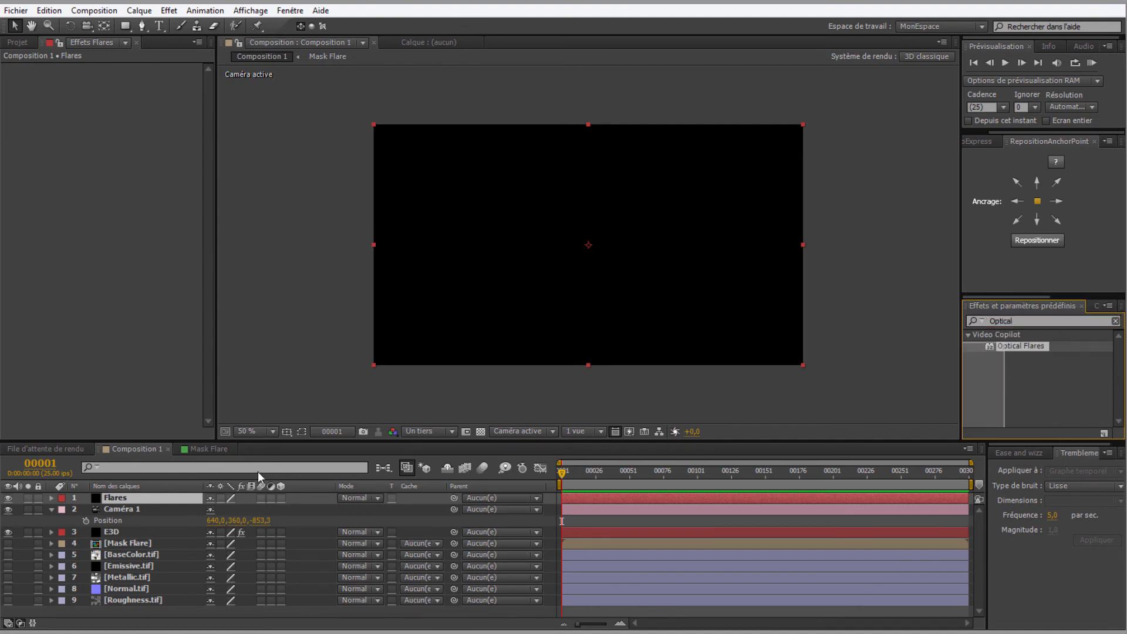
{"action": "left_click", "coordinate": [122, 508]}
{"action": "key", "text": "Return"}
{"action": "left_click_drag", "start_coordinate": [123, 503], "coordinate": [119, 496]}
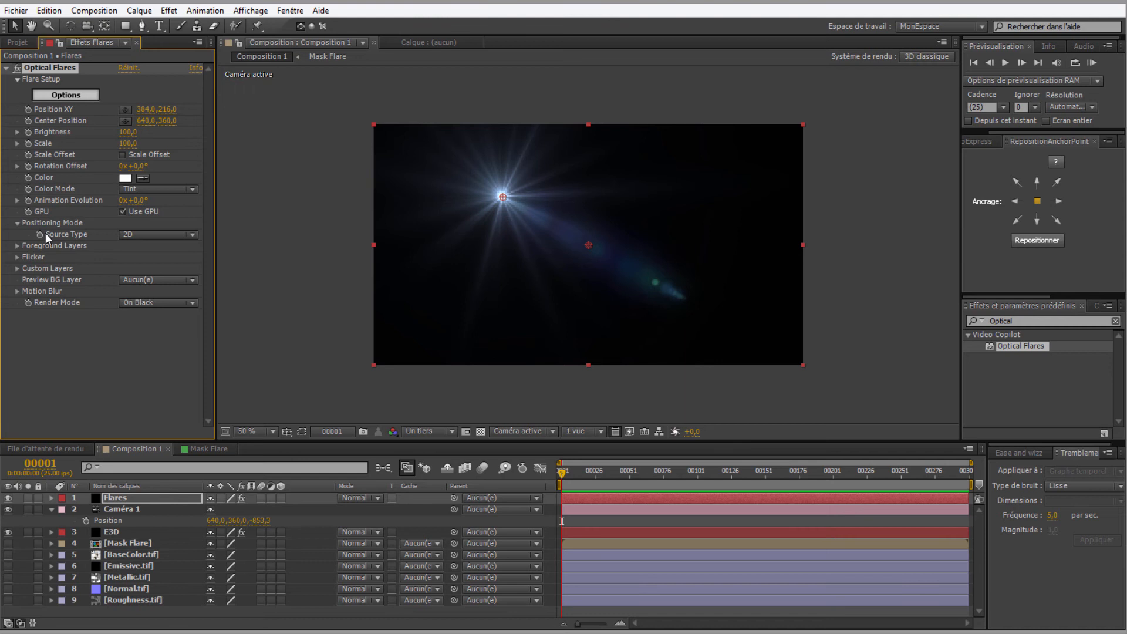
Position the flares by Luminance, using the Mask Flare layer as the source layer
{"action": "left_click", "coordinate": [194, 235]}
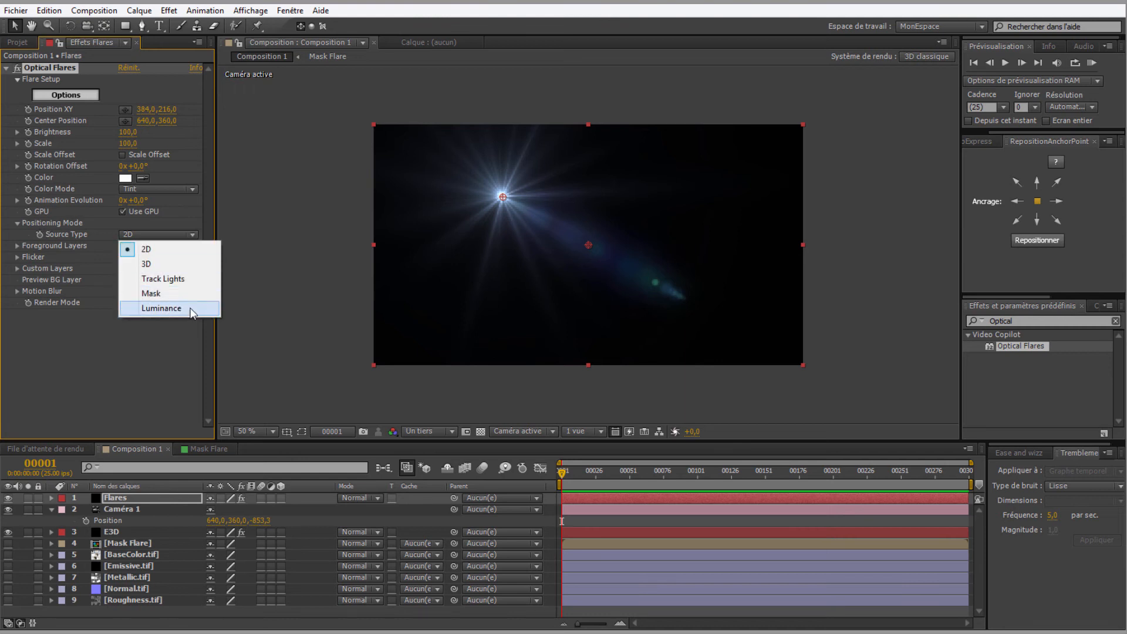
{"action": "left_click", "coordinate": [191, 306]}
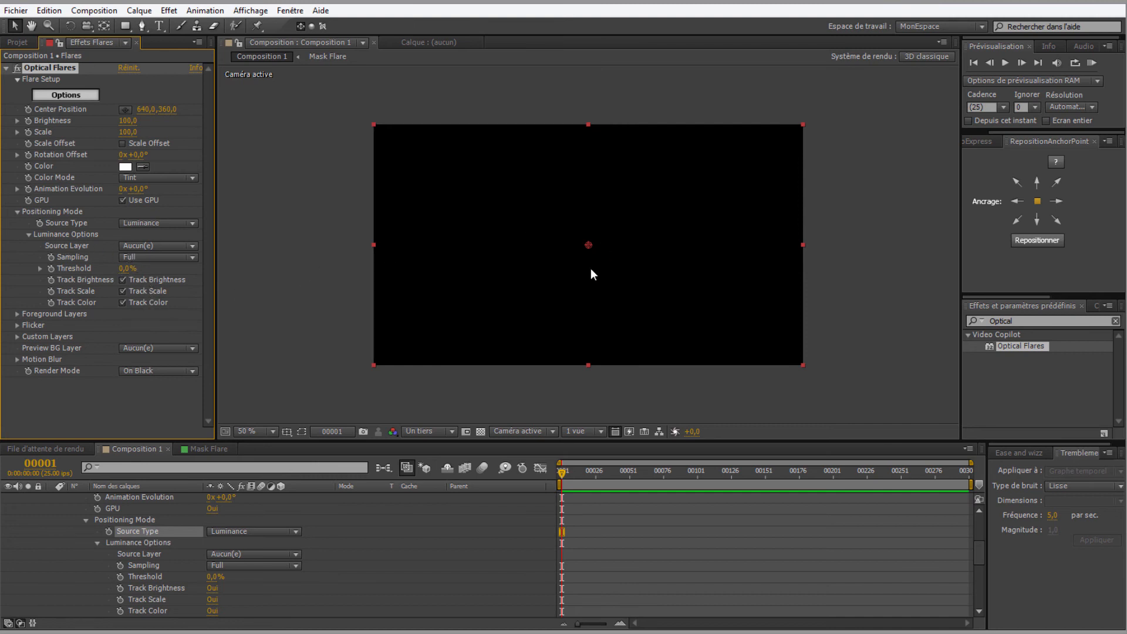
{"action": "left_click", "coordinate": [193, 247]}
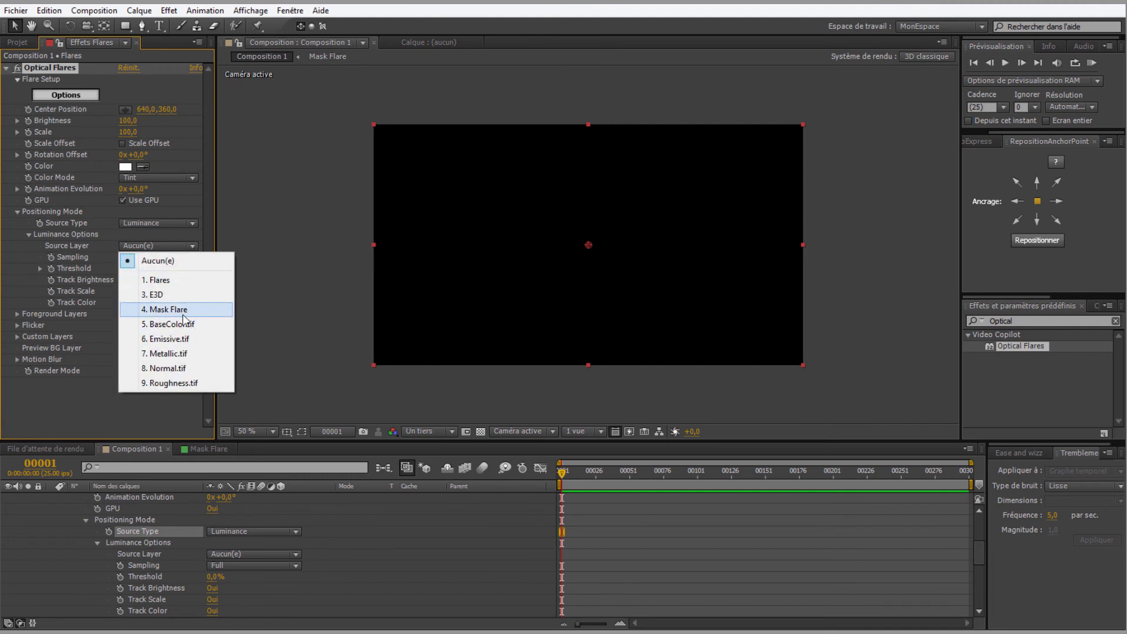
{"action": "left_click", "coordinate": [183, 311]}
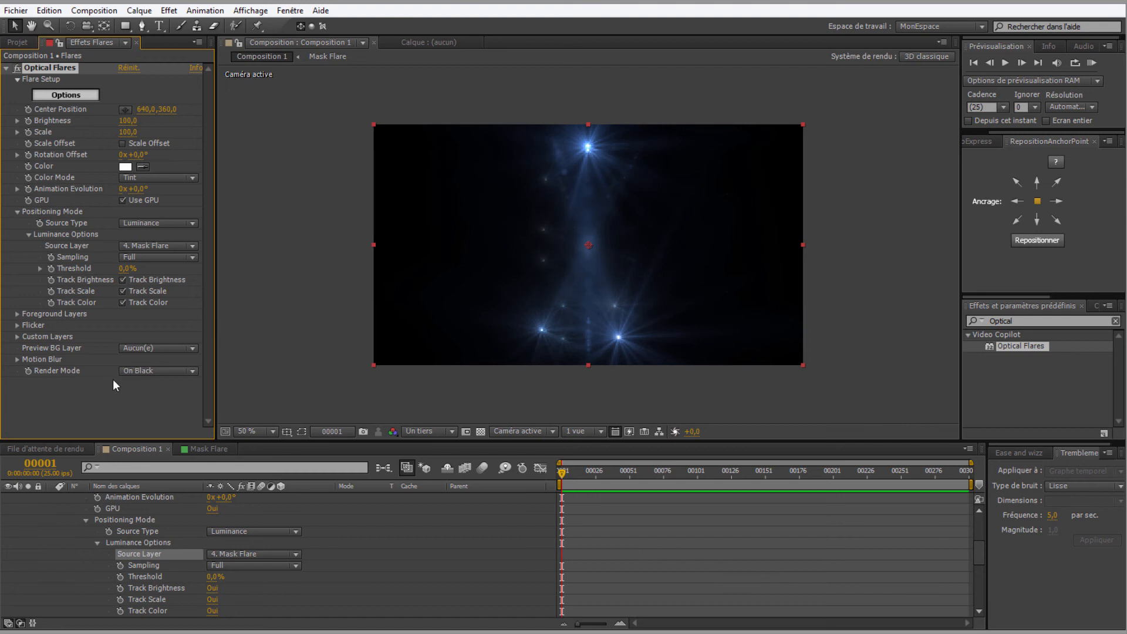
Set the Optical Flares render mode to On Transparent and collapse the Flares layer's properties in the timeline
{"action": "left_click", "coordinate": [133, 371]}
{"action": "left_click", "coordinate": [147, 396]}
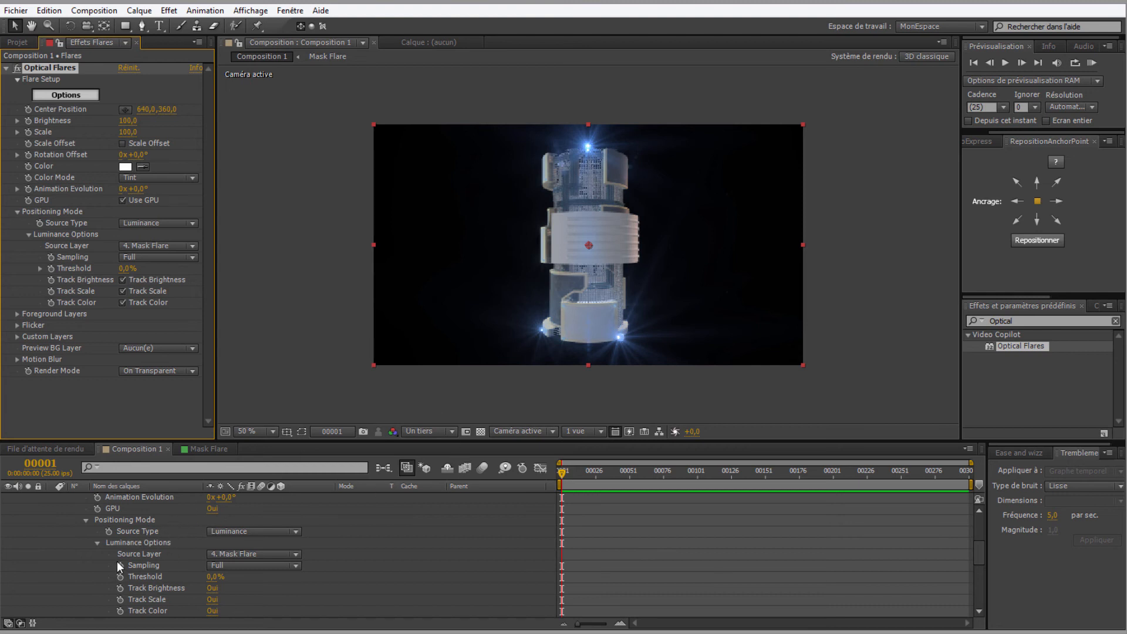
{"action": "scroll", "coordinate": [118, 561], "scroll_direction": "up", "scroll_amount": 4}
{"action": "left_click", "coordinate": [51, 498]}
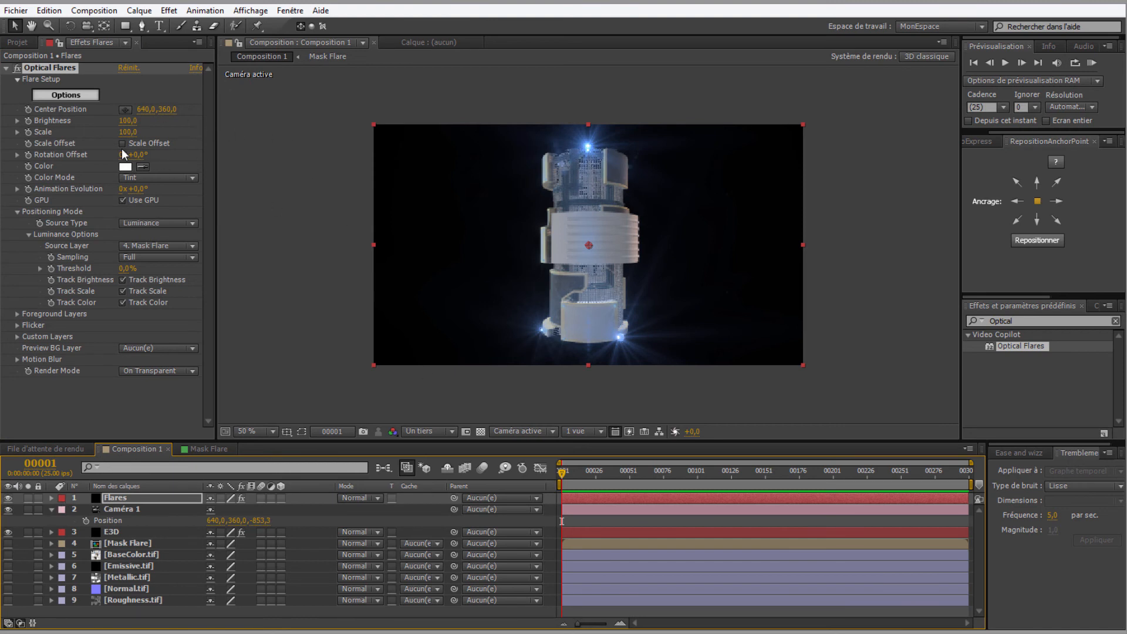
Load the Clairmont preset from Pro_Presets 1 into Optical Flares, and set the effect's brightness to 80 and scale to 60
{"action": "left_click", "coordinate": [66, 94]}
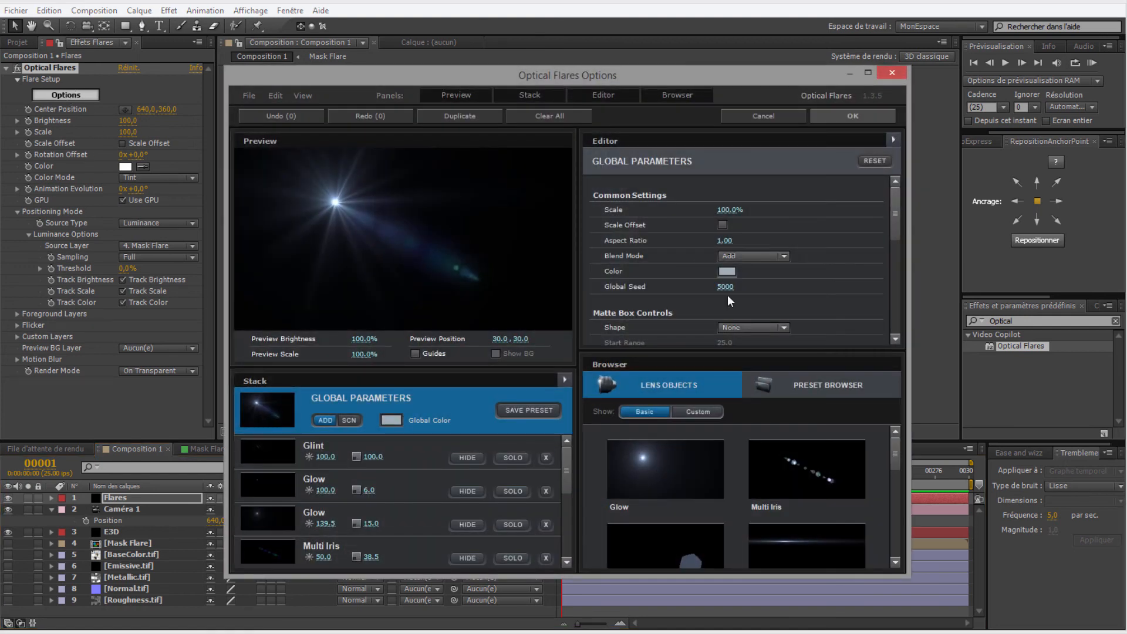
{"action": "left_click", "coordinate": [824, 384]}
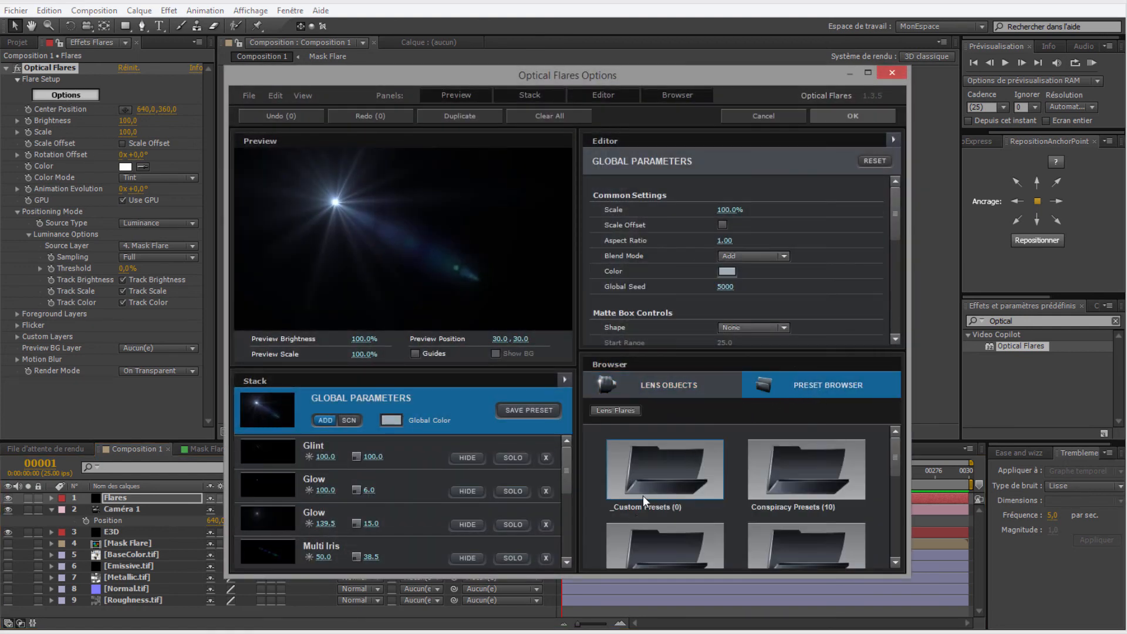
{"action": "scroll", "coordinate": [649, 485], "scroll_direction": "down", "scroll_amount": 1}
{"action": "left_click", "coordinate": [647, 452]}
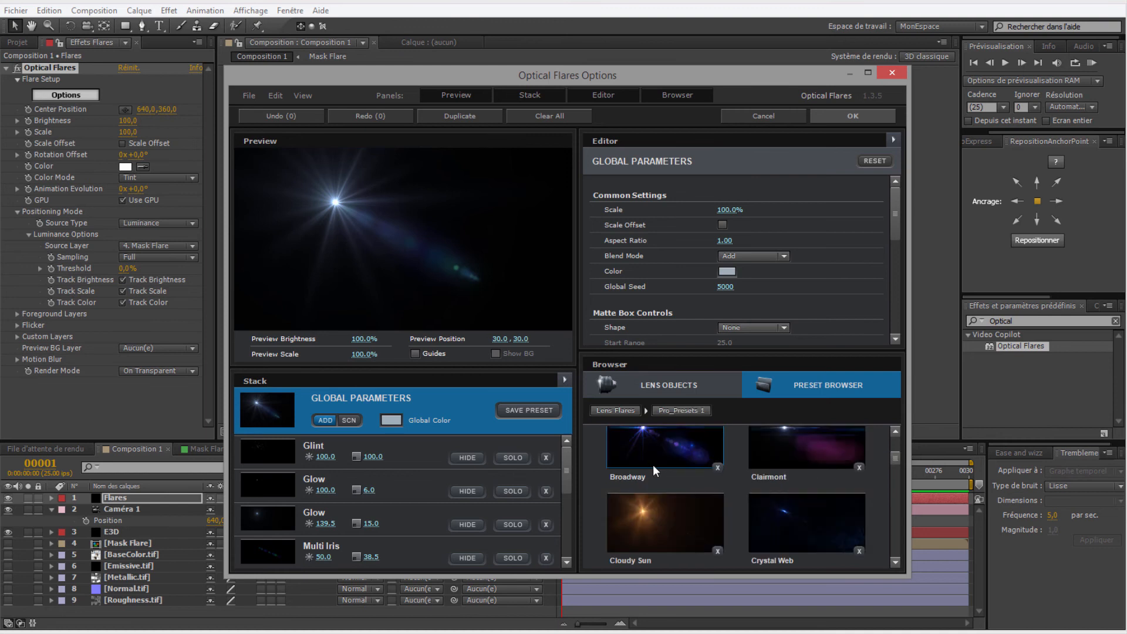
{"action": "scroll", "coordinate": [656, 466], "scroll_direction": "up", "scroll_amount": 2}
{"action": "scroll", "coordinate": [728, 509], "scroll_direction": "up", "scroll_amount": 1}
{"action": "scroll", "coordinate": [728, 510], "scroll_direction": "down", "scroll_amount": 1}
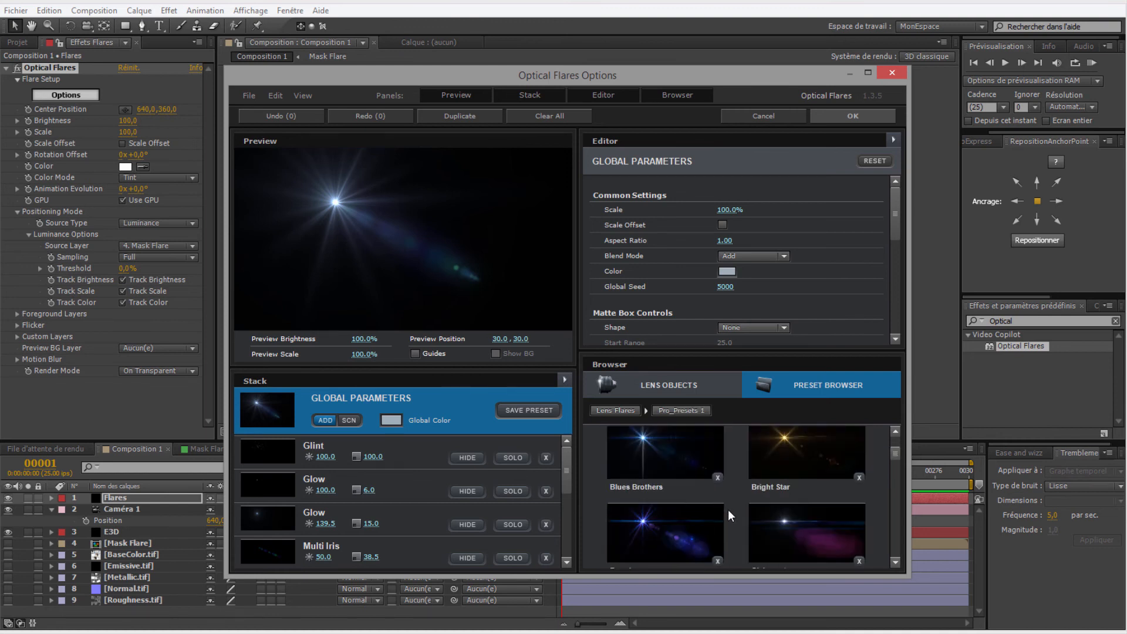
{"action": "scroll", "coordinate": [673, 486], "scroll_direction": "up", "scroll_amount": 4}
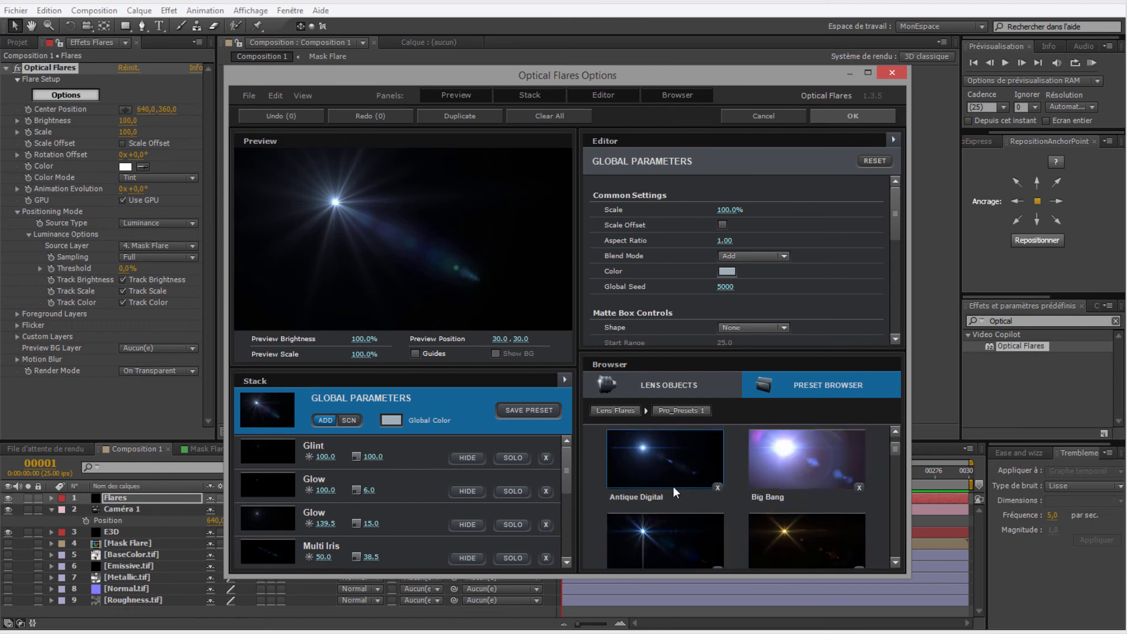
{"action": "scroll", "coordinate": [673, 487], "scroll_direction": "down", "scroll_amount": 4}
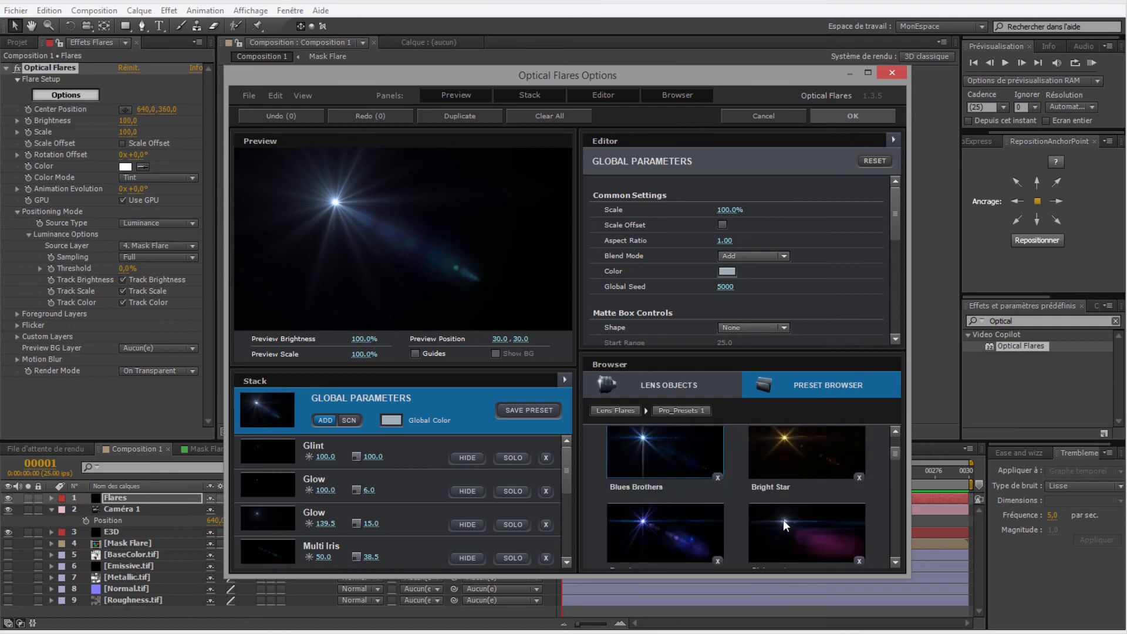
{"action": "left_click", "coordinate": [811, 520]}
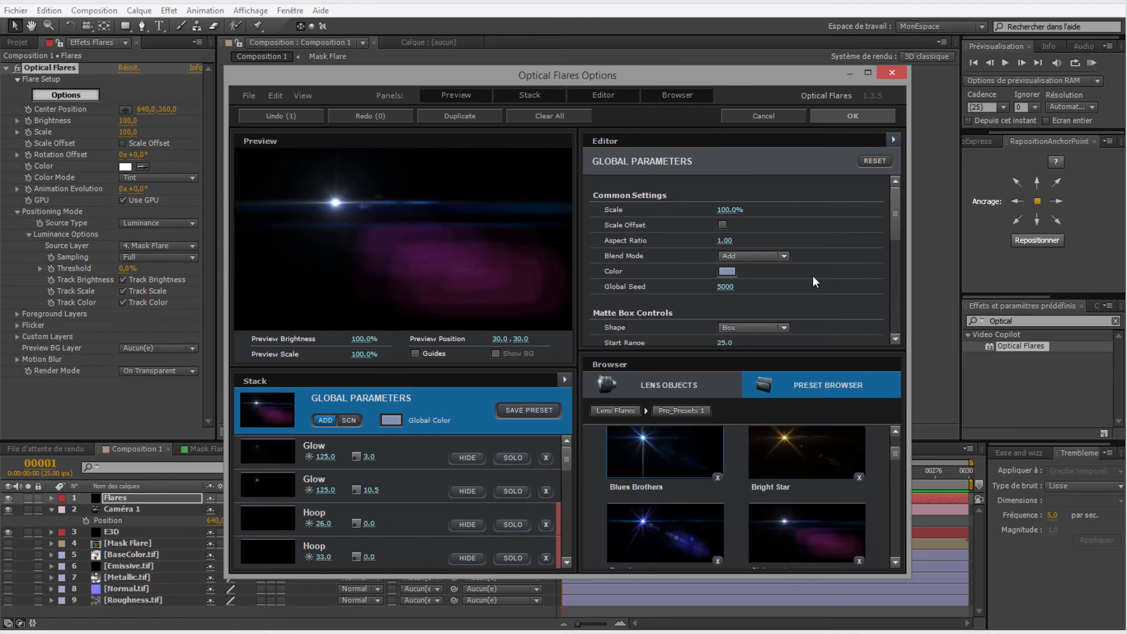
{"action": "left_click", "coordinate": [871, 116]}
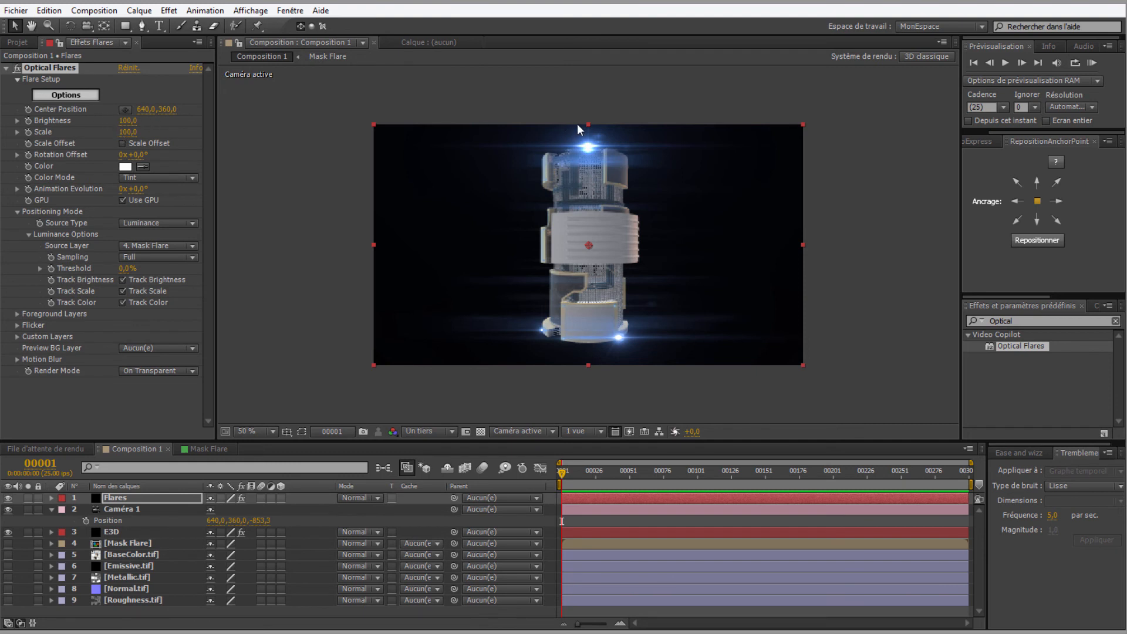
{"action": "left_click_drag", "start_coordinate": [131, 132], "coordinate": [118, 120]}
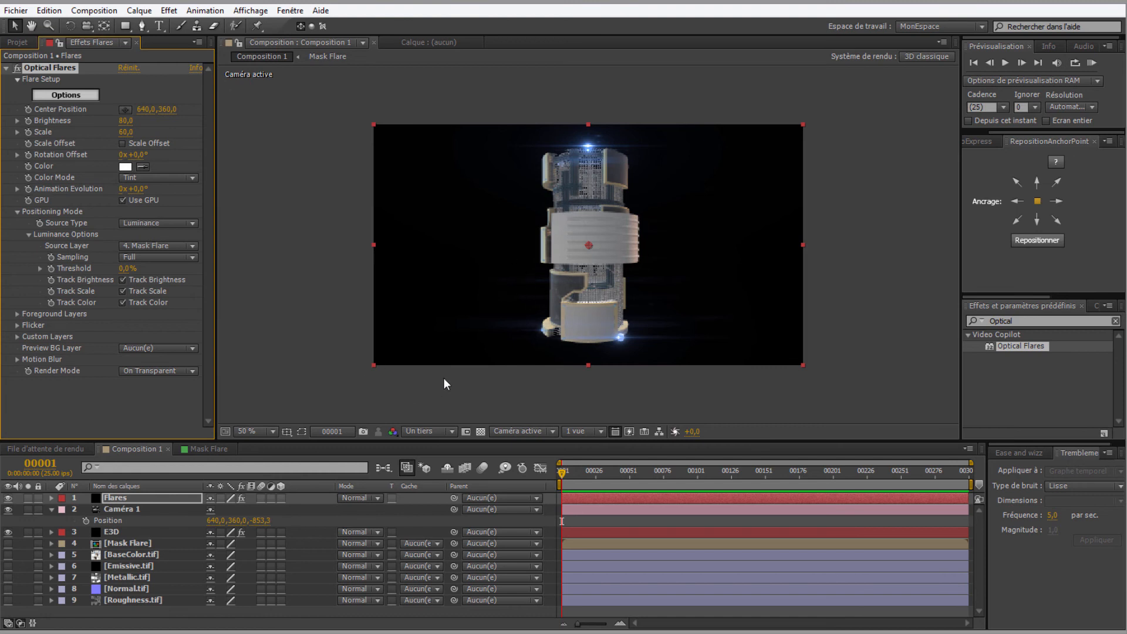
Create a null object in Composition 1 and make it a 3D layer
{"action": "left_click", "coordinate": [114, 510]}
{"action": "right_click", "coordinate": [83, 509]}
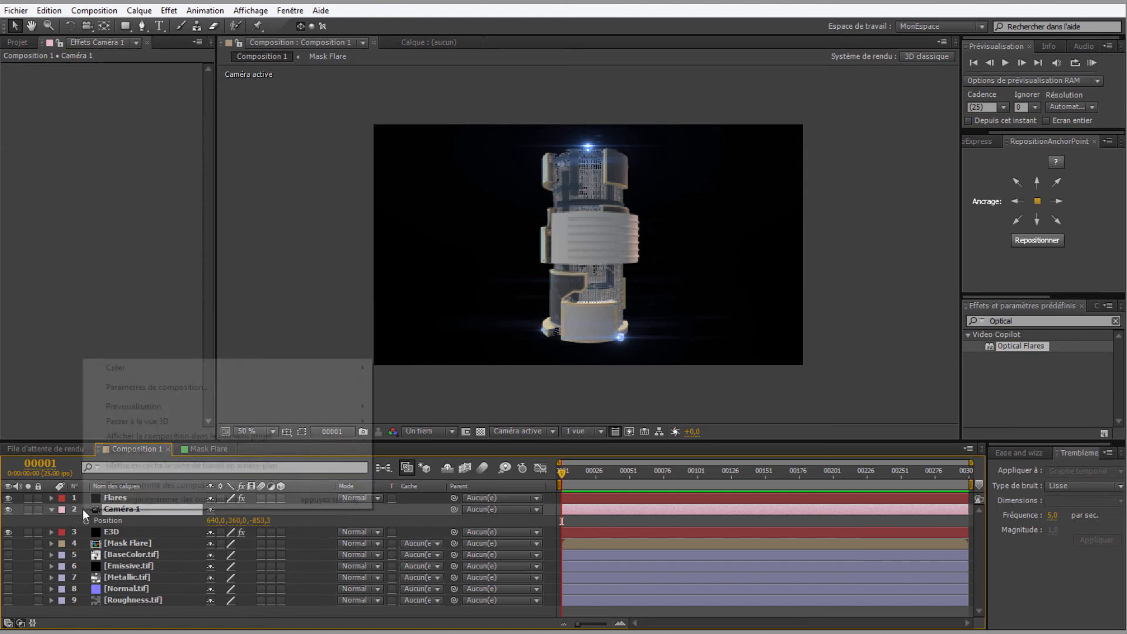
{"action": "mouse_move", "coordinate": [141, 375]}
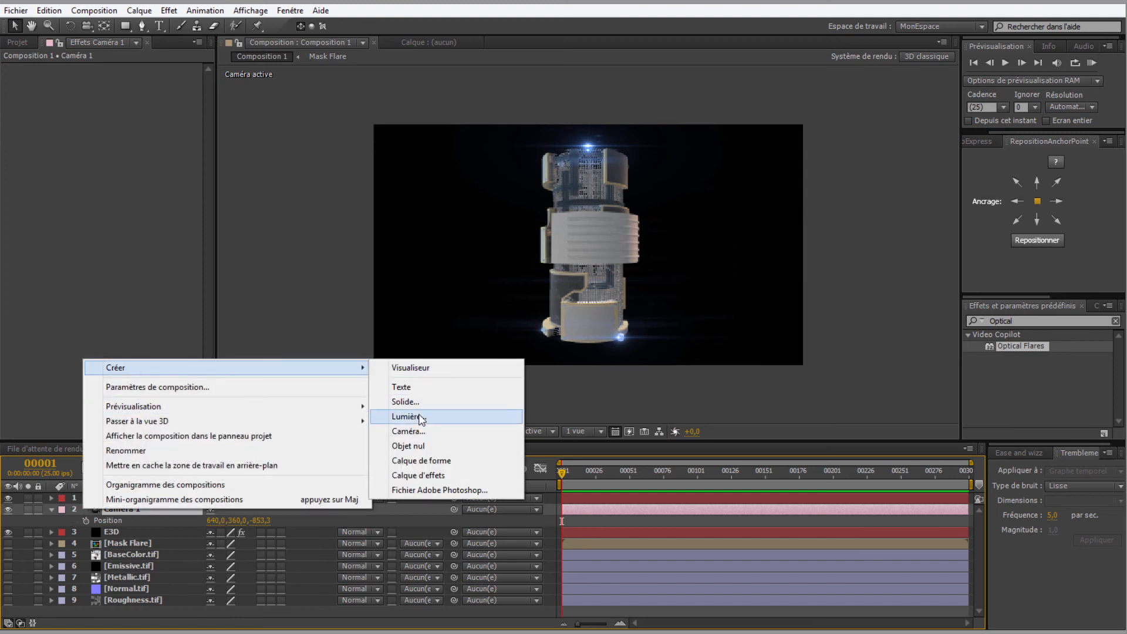
{"action": "left_click", "coordinate": [414, 447]}
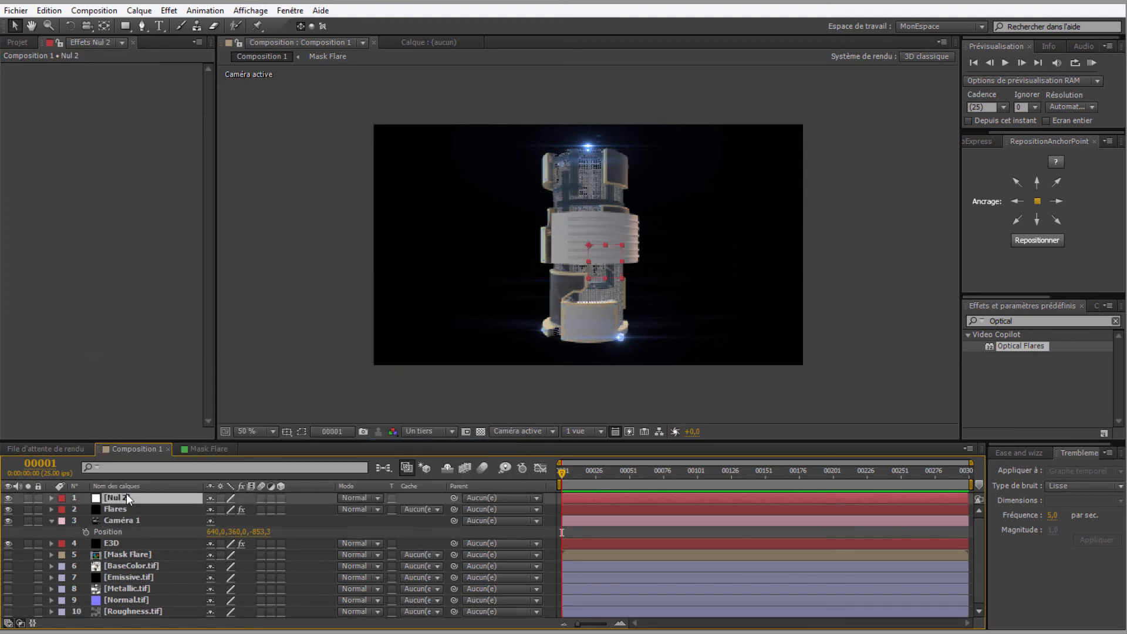
{"action": "left_click", "coordinate": [281, 498]}
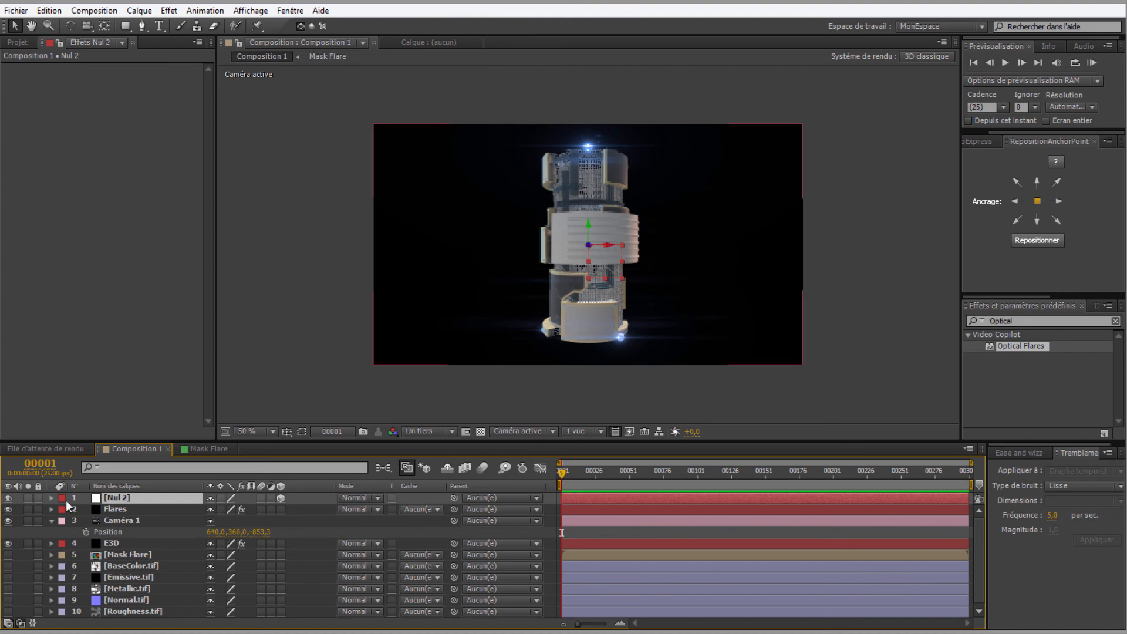
Animate the null's Y rotation from 0° at frame 1 to one full turn at frame 300
{"action": "key", "text": "r"}
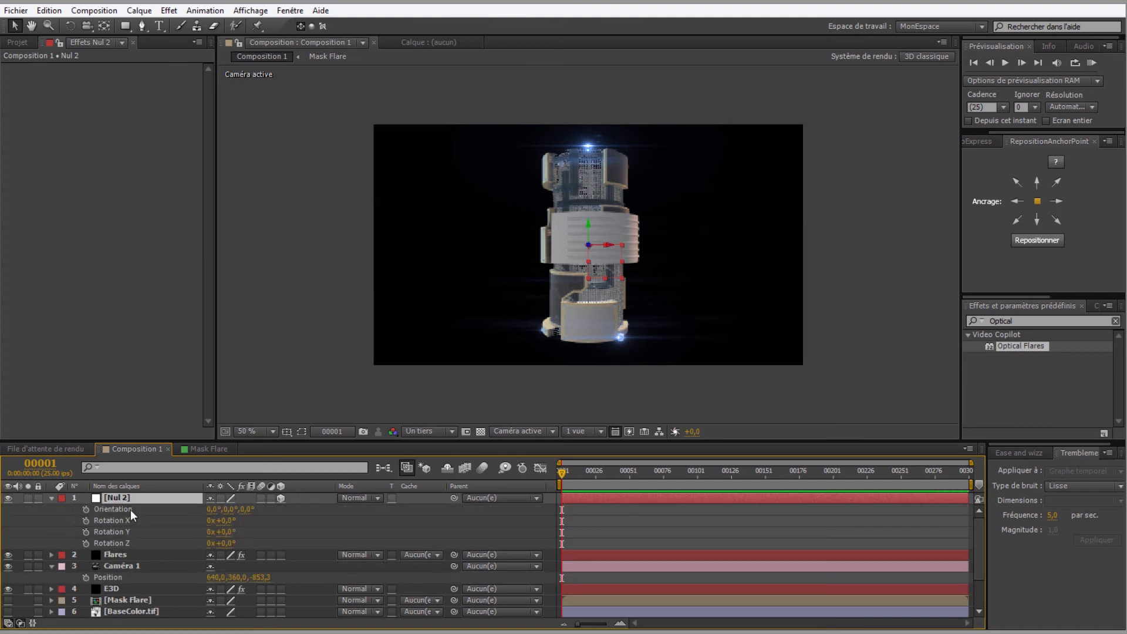
{"action": "left_click", "coordinate": [87, 531]}
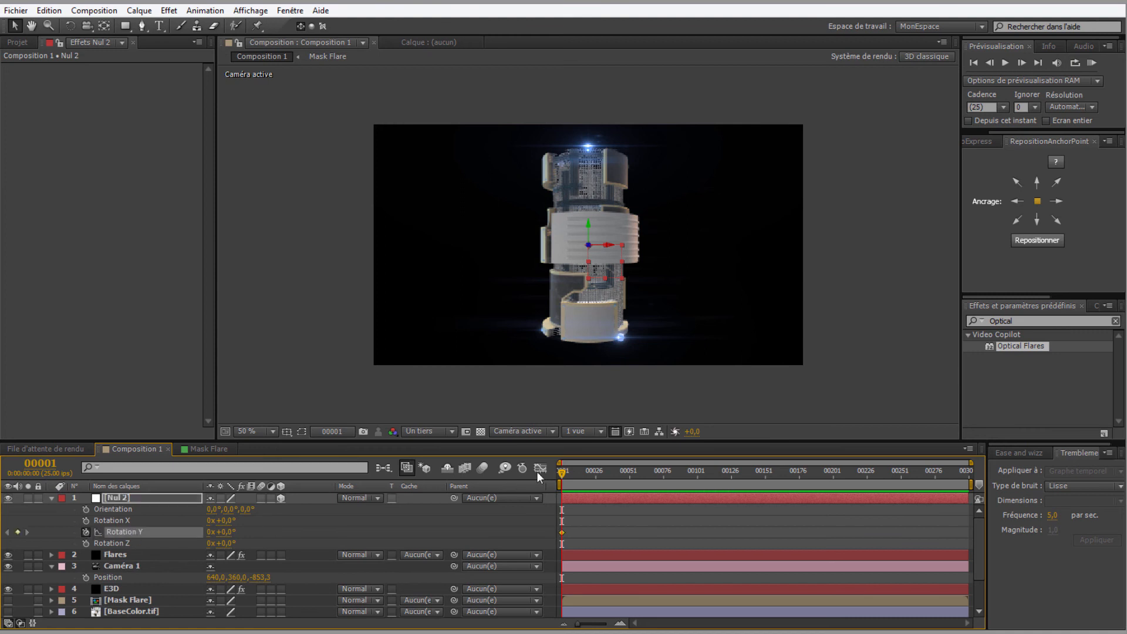
{"action": "left_click_drag", "start_coordinate": [562, 474], "coordinate": [965, 472]}
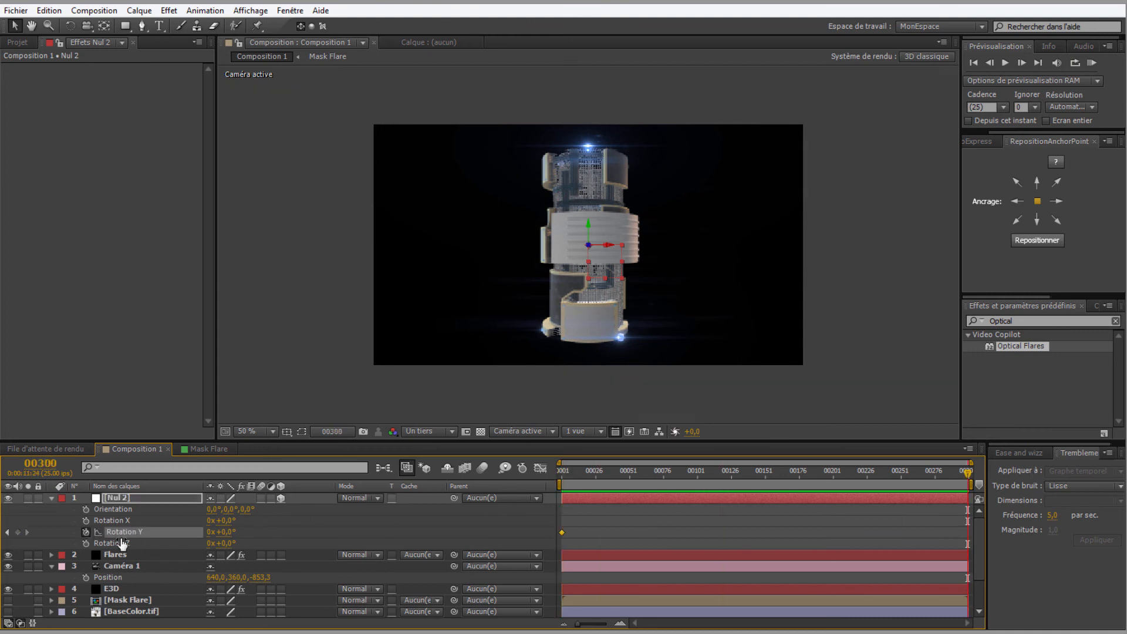
{"action": "left_click", "coordinate": [208, 532]}
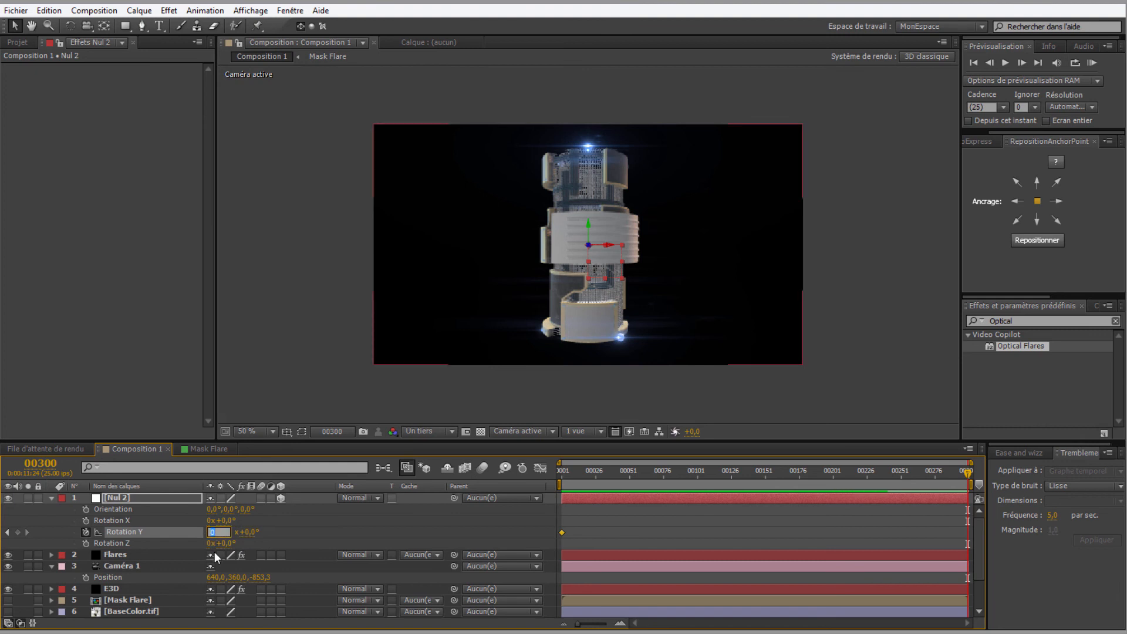
{"action": "key", "text": "Return"}
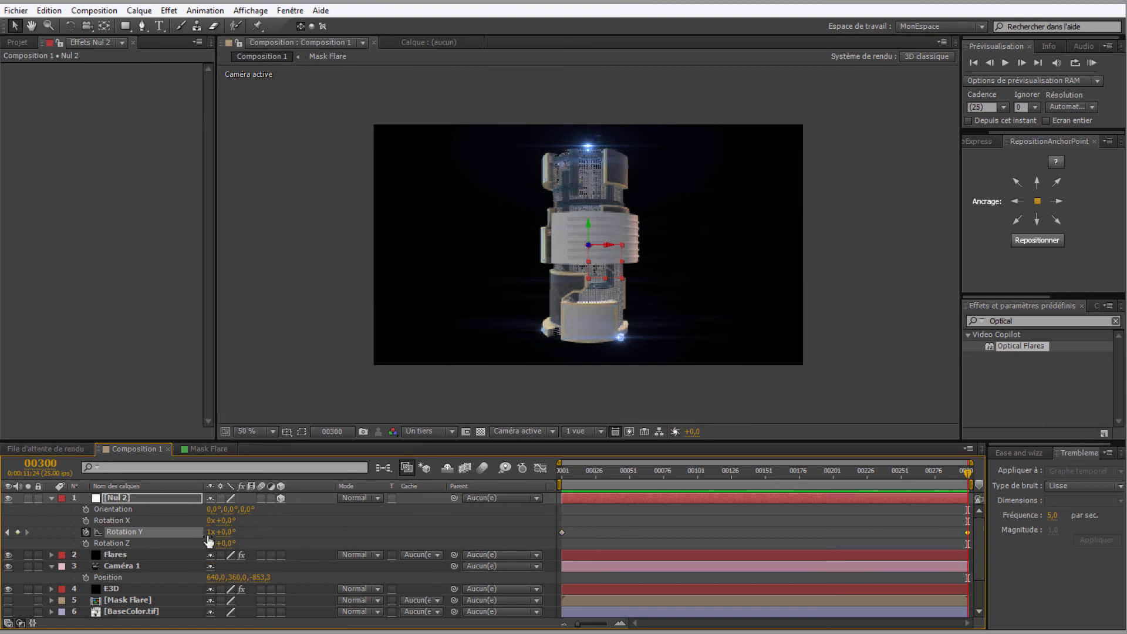
Parent Caméra 1 to the Nul 2 layer and scrub the timeline to check the camera's orbit around the cylinder
{"action": "left_click_drag", "start_coordinate": [968, 474], "coordinate": [1012, 478]}
{"action": "left_click_drag", "start_coordinate": [453, 566], "coordinate": [156, 495]}
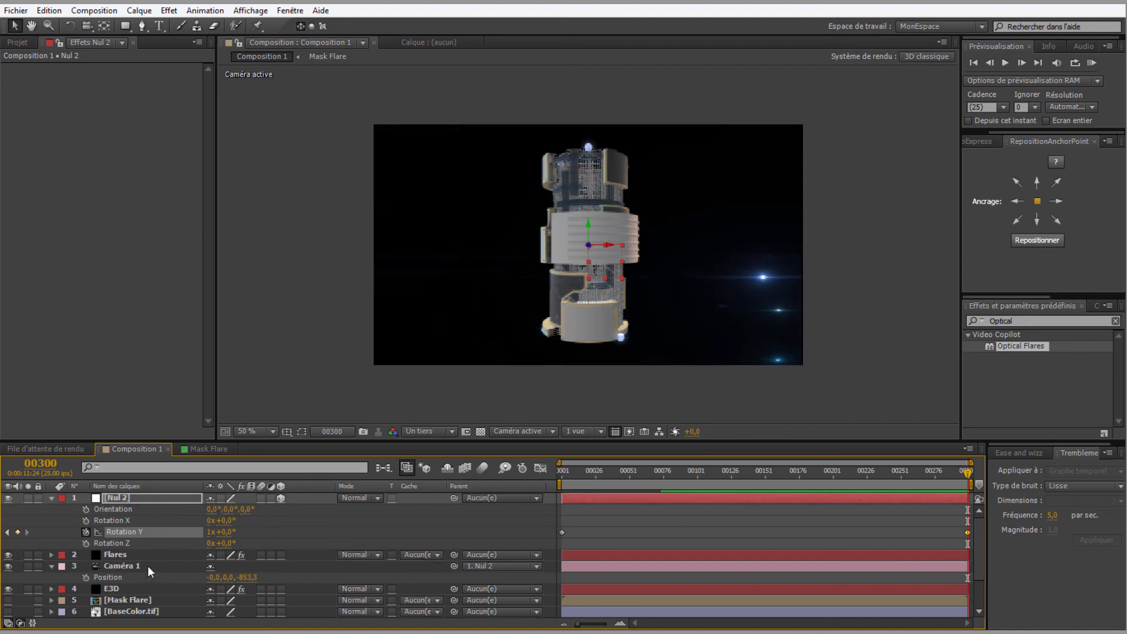
{"action": "left_click_drag", "start_coordinate": [969, 470], "coordinate": [500, 504]}
{"action": "left_click_drag", "start_coordinate": [639, 494], "coordinate": [775, 487]}
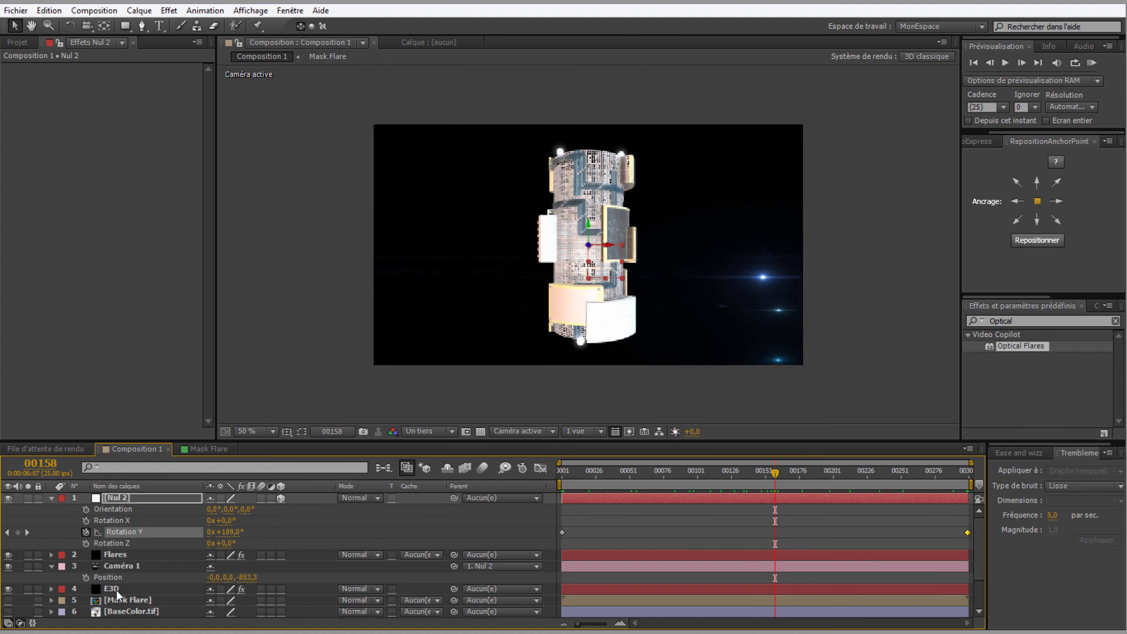
Keyframe Caméra 1's position at frame 1 and set its Z position to 856.7 at frame 250
{"action": "left_click", "coordinate": [117, 565]}
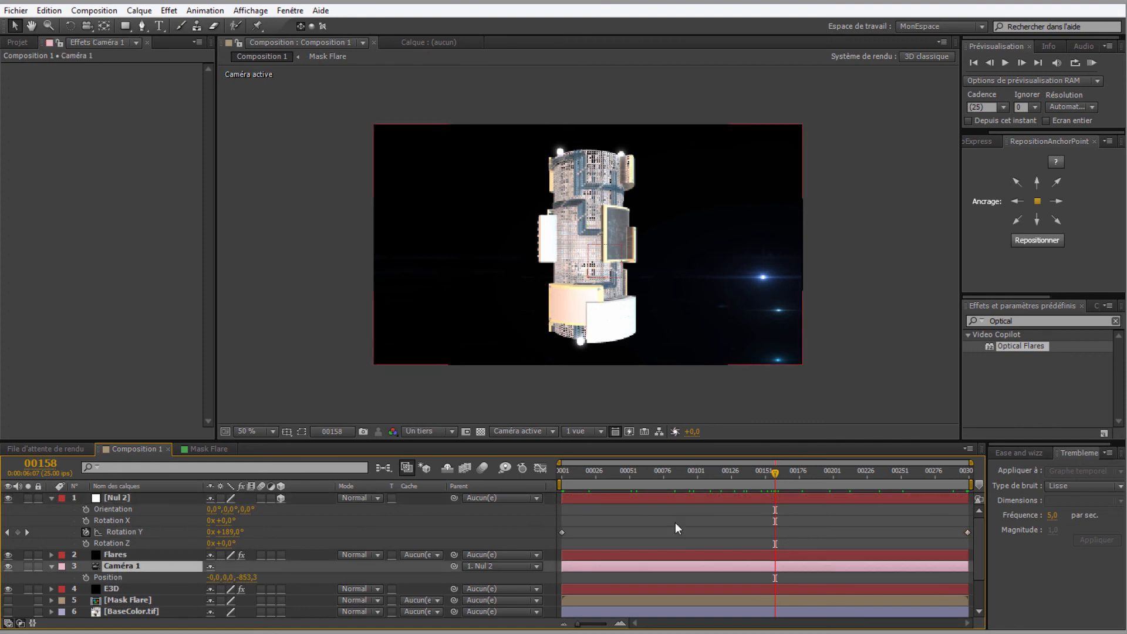
{"action": "left_click_drag", "start_coordinate": [776, 473], "coordinate": [314, 523]}
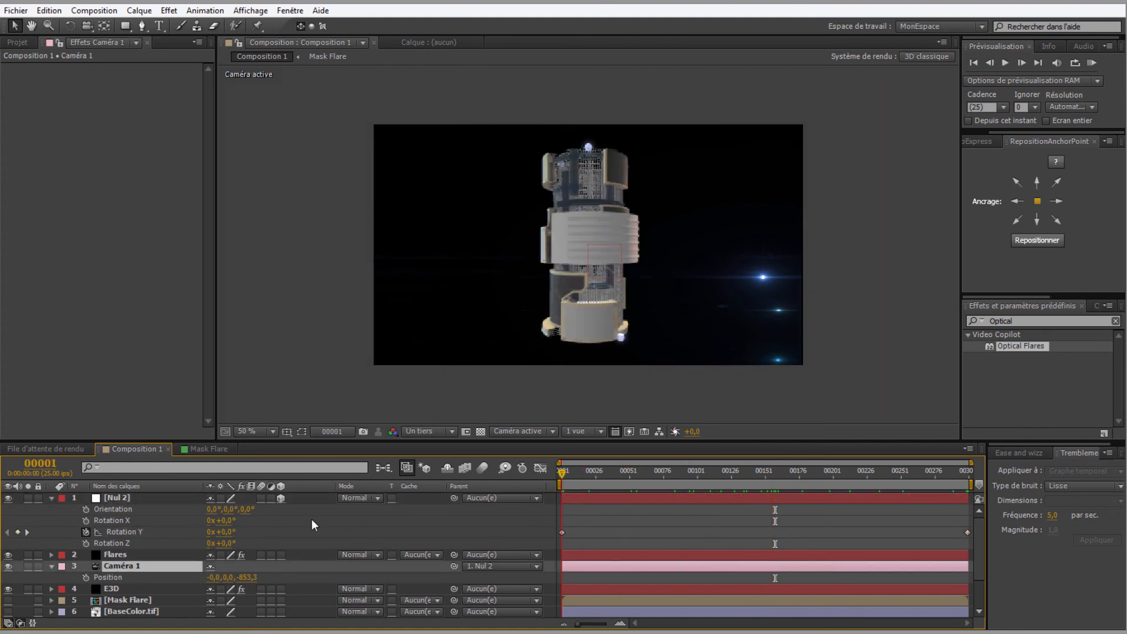
{"action": "key", "text": "p"}
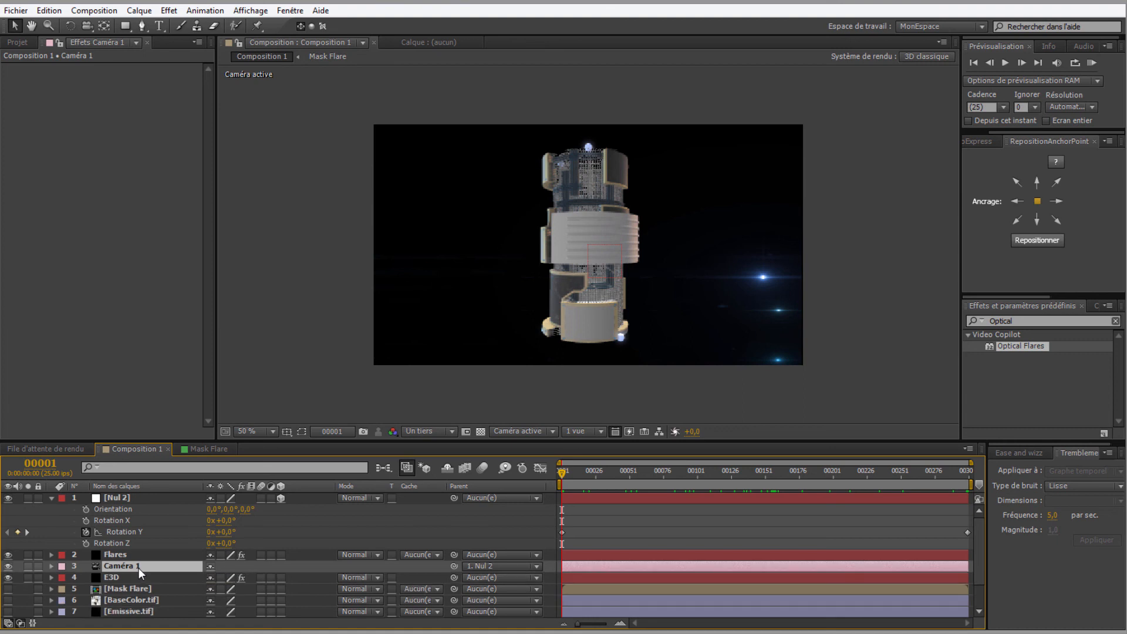
{"action": "key", "text": "p"}
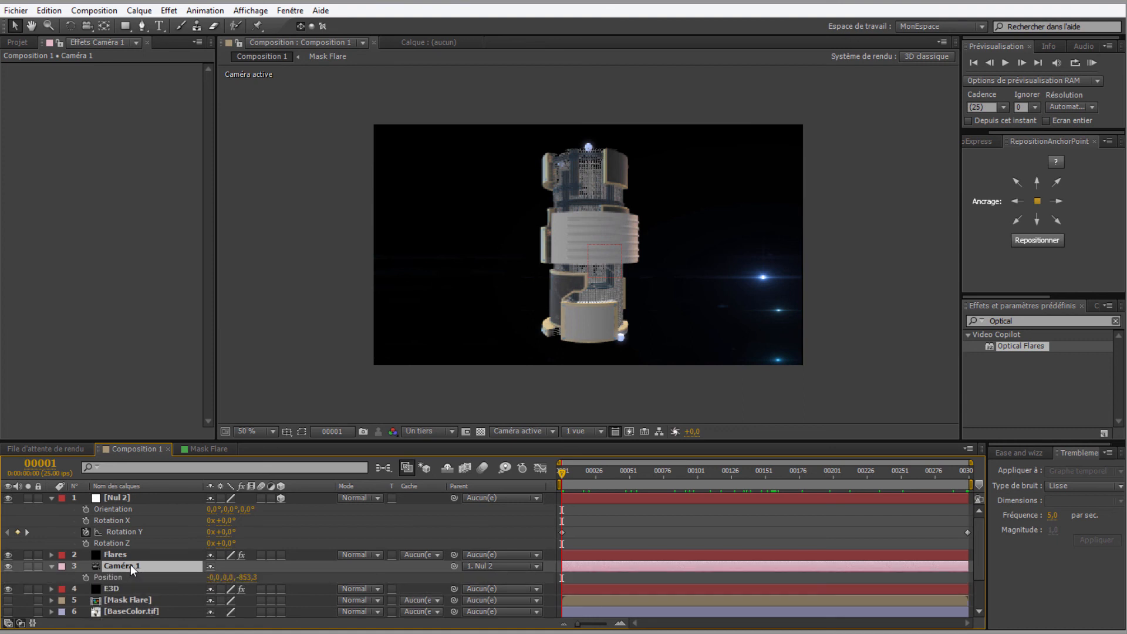
{"action": "left_click", "coordinate": [86, 577]}
{"action": "left_click_drag", "start_coordinate": [563, 477], "coordinate": [901, 477]}
{"action": "left_click_drag", "start_coordinate": [247, 583], "coordinate": [1125, 567]}
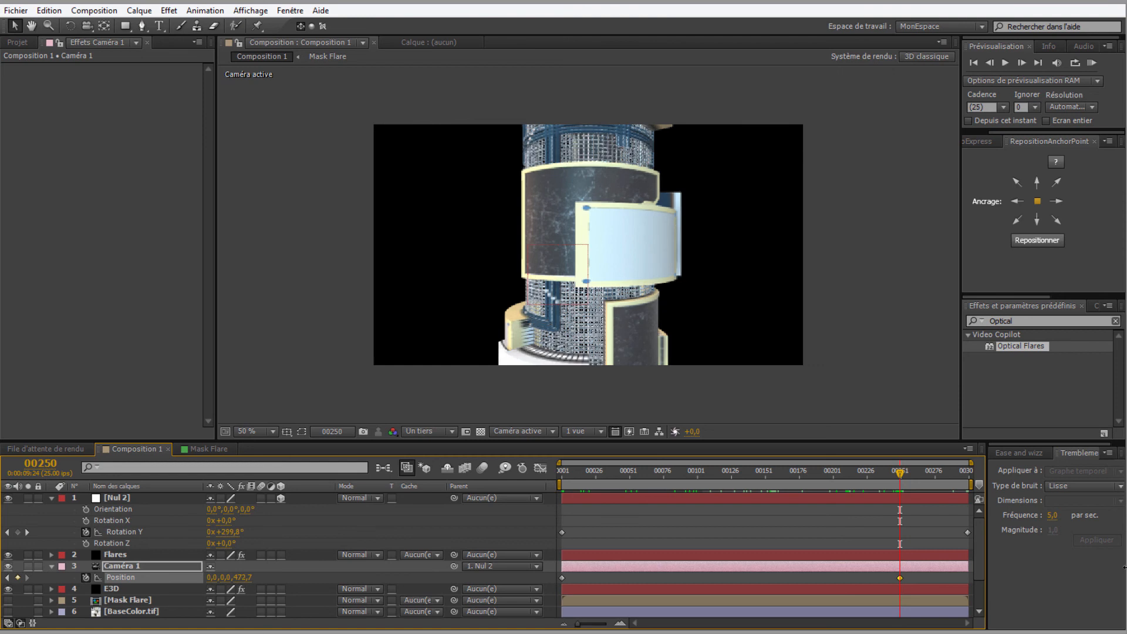
{"action": "left_click_drag", "start_coordinate": [244, 579], "coordinate": [485, 565]}
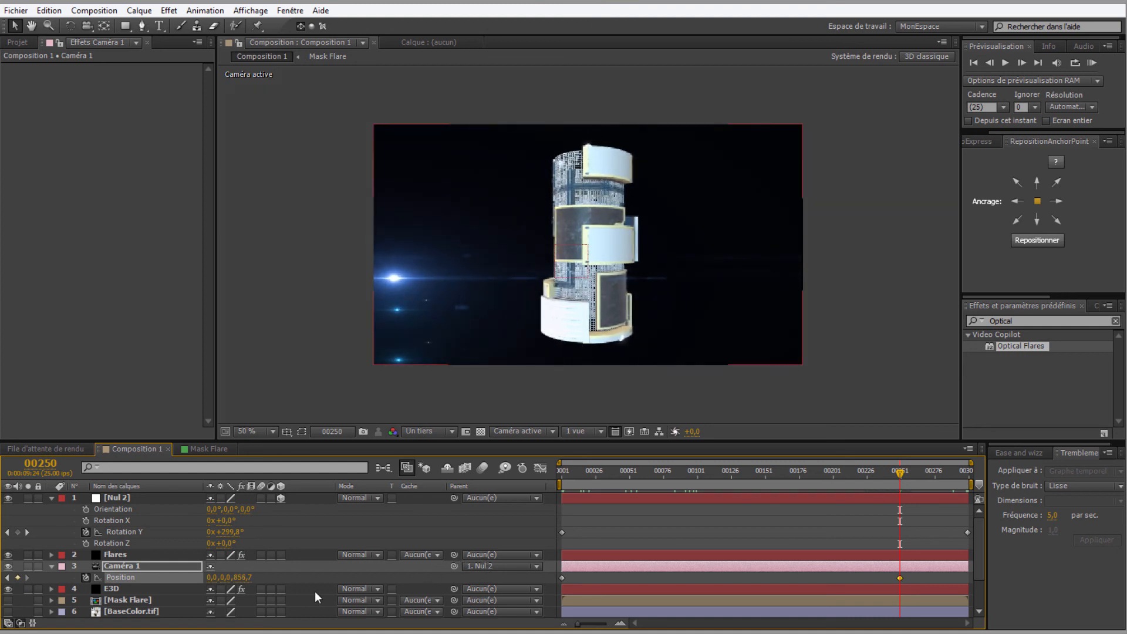
Keyframe Caméra 1's X position at -104 at frame 125 and move the camera layer above the Flares layer
{"action": "left_click_drag", "start_coordinate": [901, 476], "coordinate": [731, 488]}
{"action": "left_click_drag", "start_coordinate": [211, 580], "coordinate": [145, 584]}
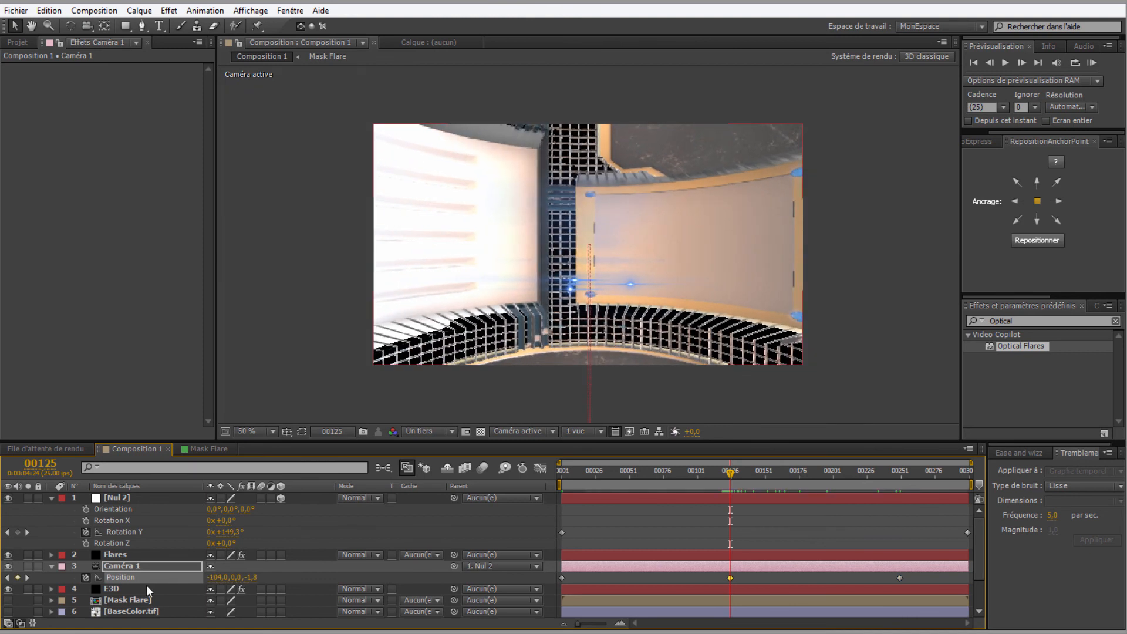
{"action": "left_click", "coordinate": [112, 566]}
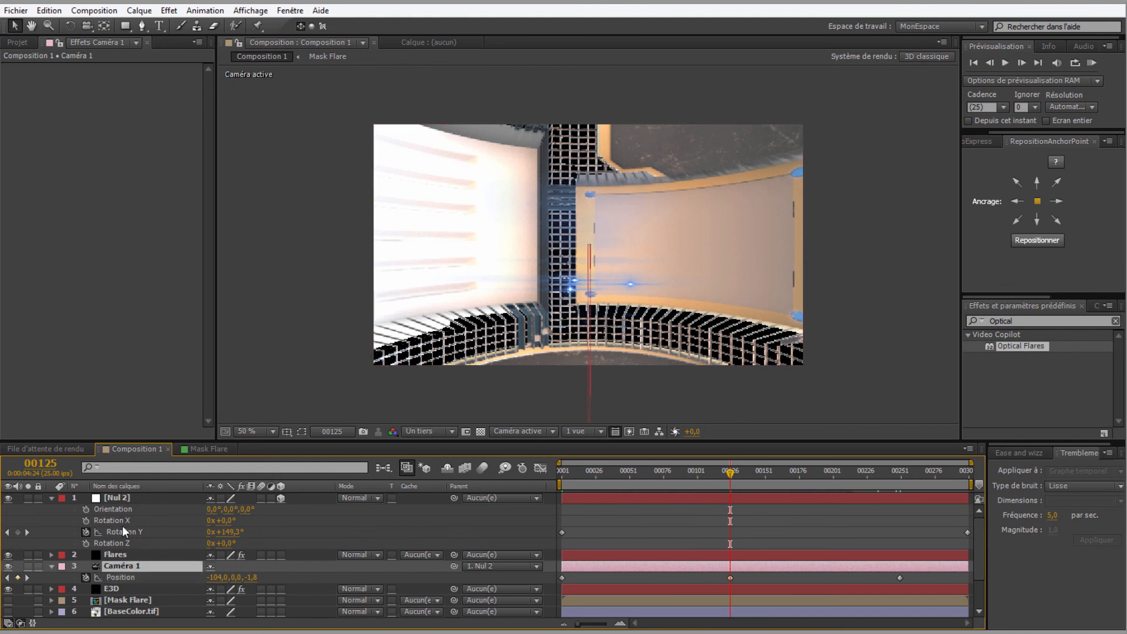
{"action": "left_click_drag", "start_coordinate": [123, 567], "coordinate": [118, 548]}
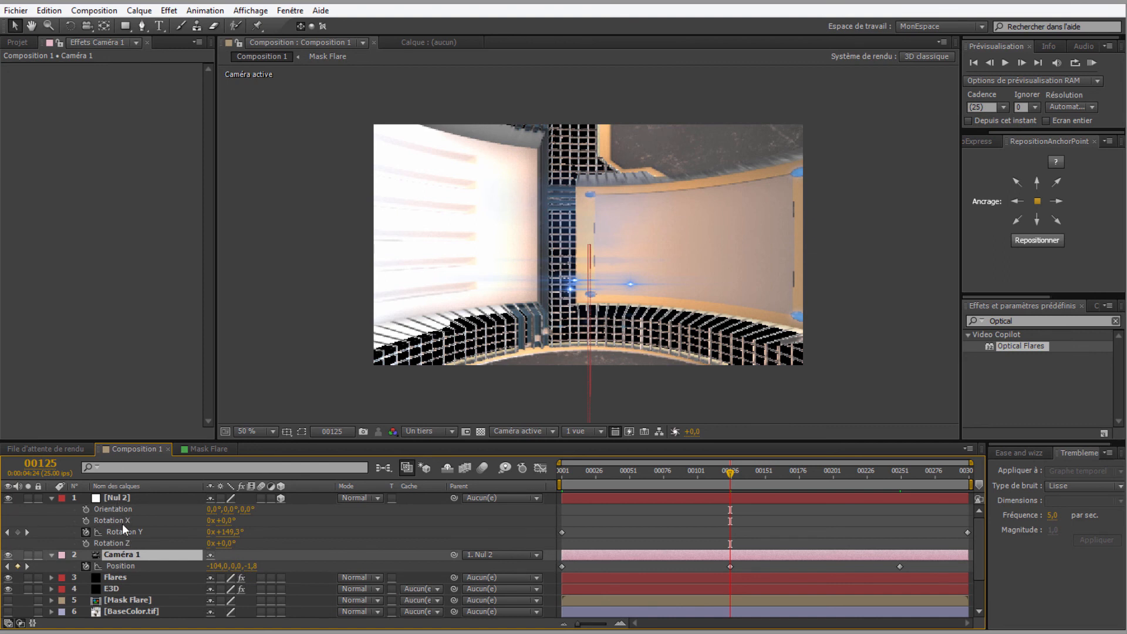
Replace the old camera in the Mask Flare composition with copies of Composition 1's animated Nul 2 and Caméra 1 layers
{"action": "key", "text": "ctrl+shift+a"}
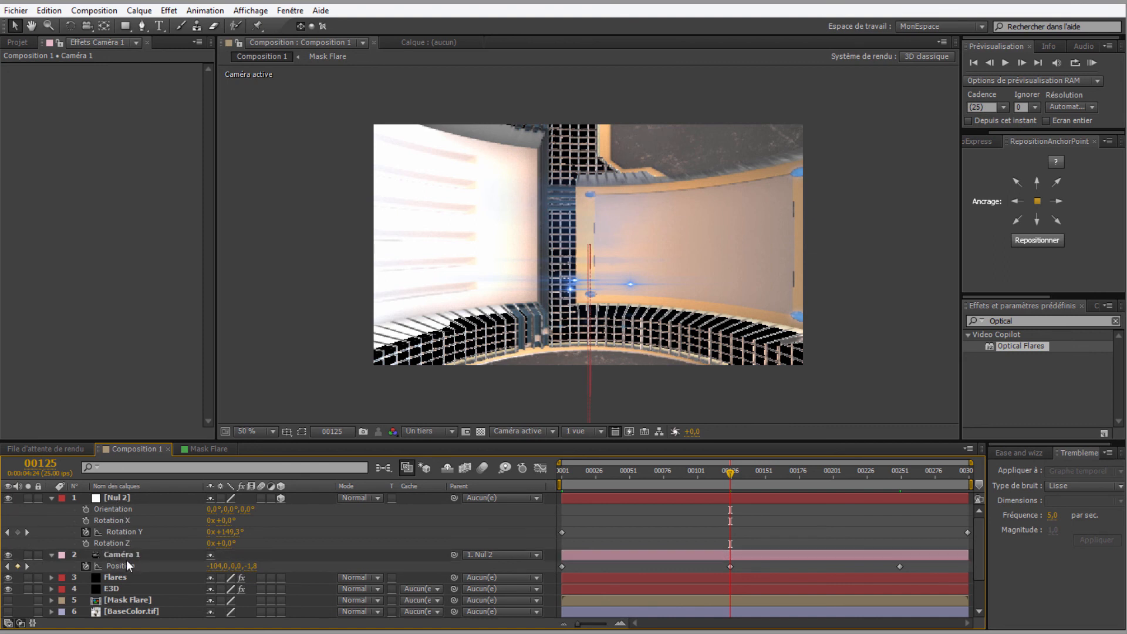
{"action": "left_click", "coordinate": [126, 554]}
{"action": "left_click", "coordinate": [121, 498], "text": "ctrl"}
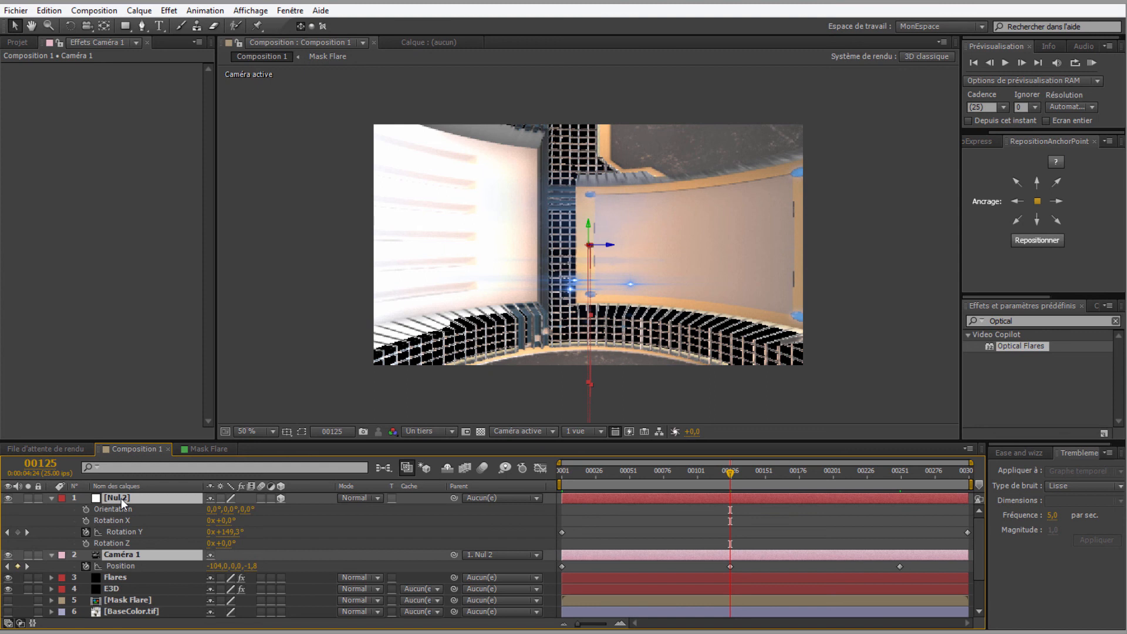
{"action": "left_click", "coordinate": [204, 448]}
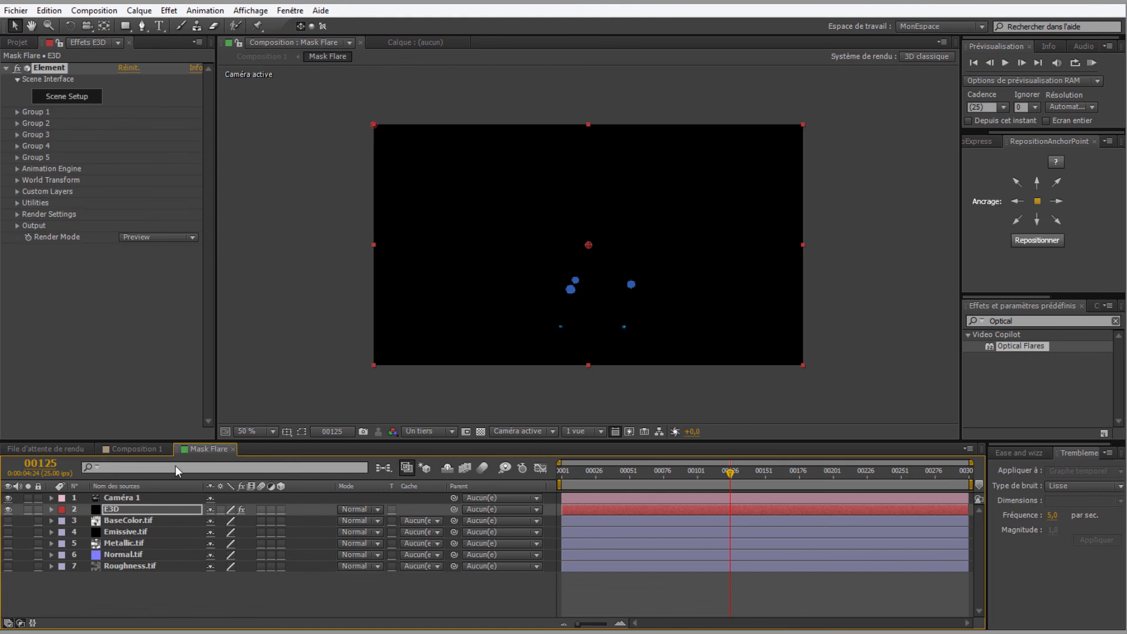
{"action": "left_click", "coordinate": [115, 498]}
{"action": "key", "text": "Delete"}
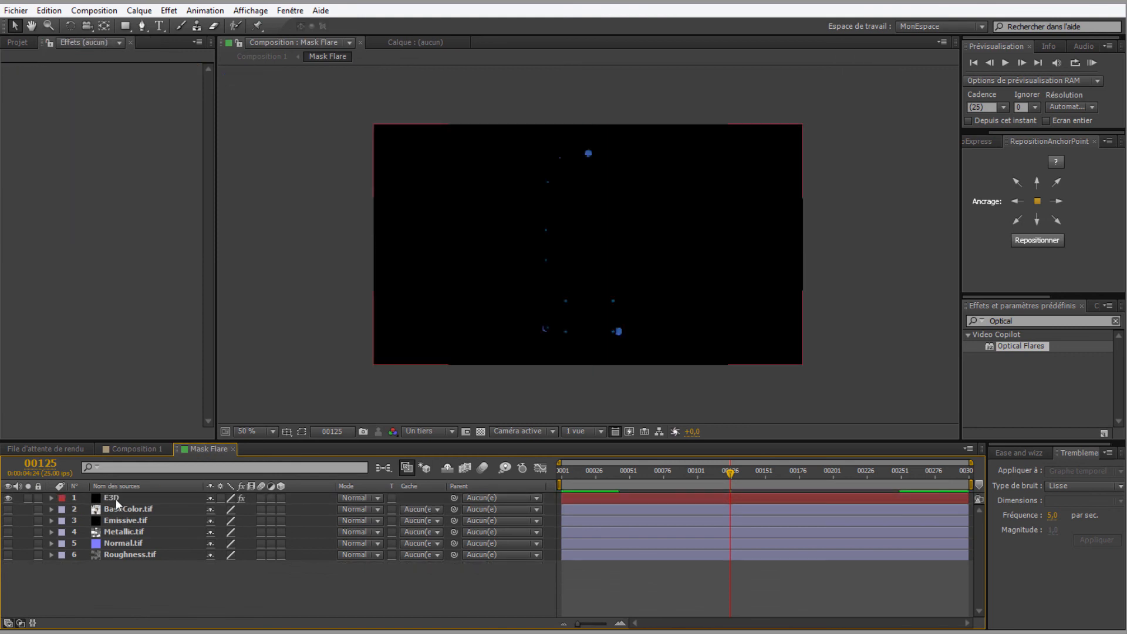
{"action": "key", "text": "ctrl+z"}
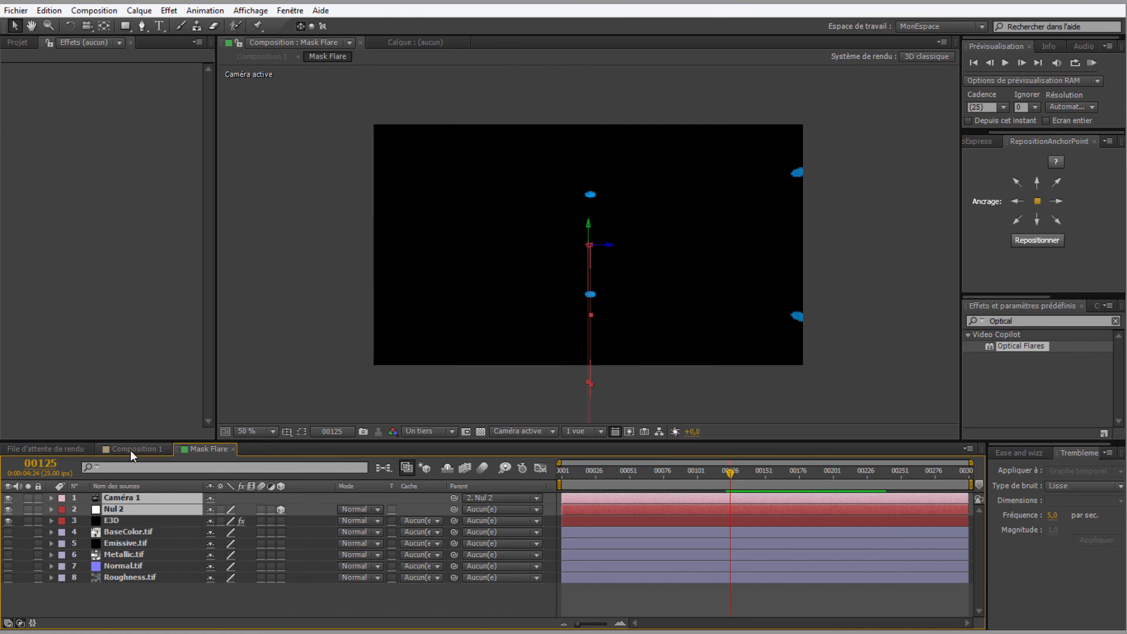
Return to Composition 1, move the current time back to frame 5 and run a RAM preview of the animation
{"action": "left_click", "coordinate": [130, 449]}
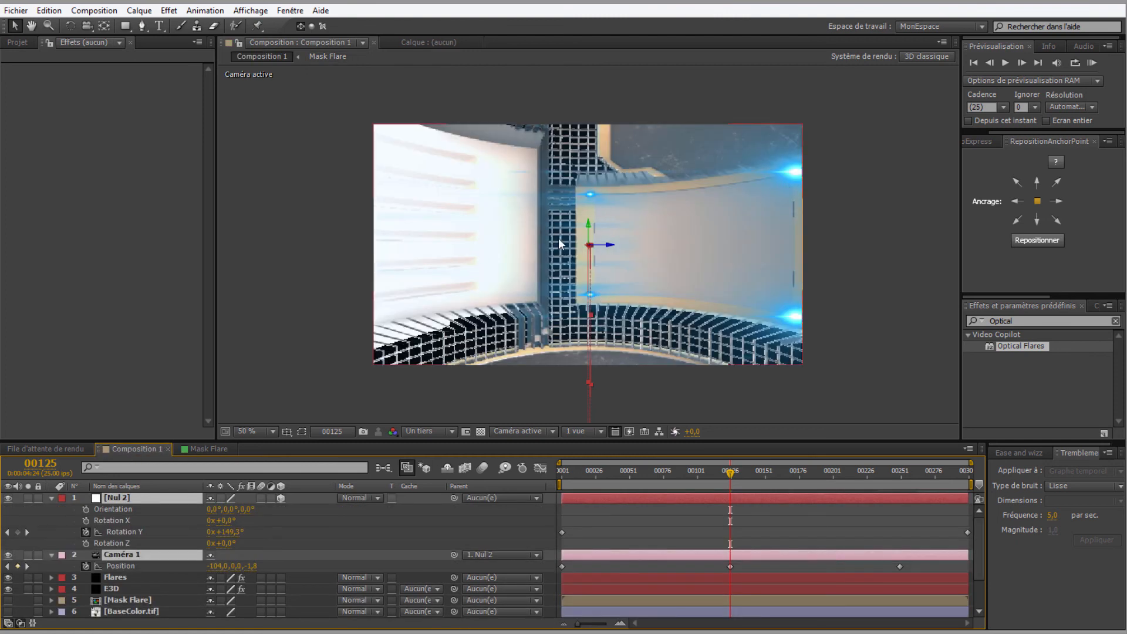
{"action": "left_click_drag", "start_coordinate": [695, 479], "coordinate": [567, 476]}
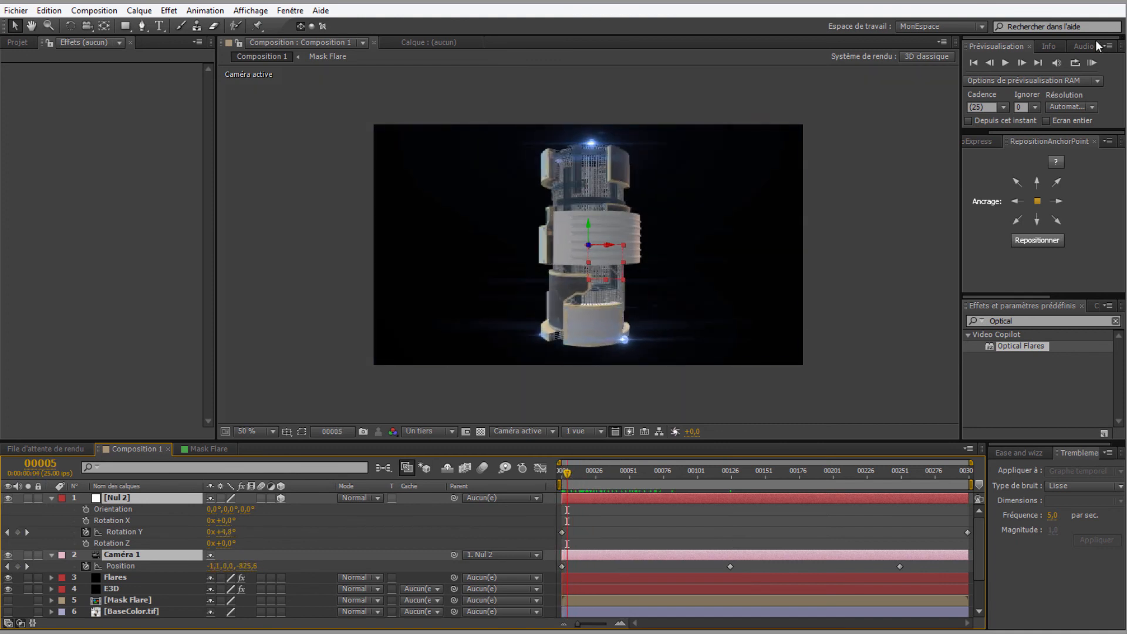
{"action": "left_click", "coordinate": [1092, 62]}
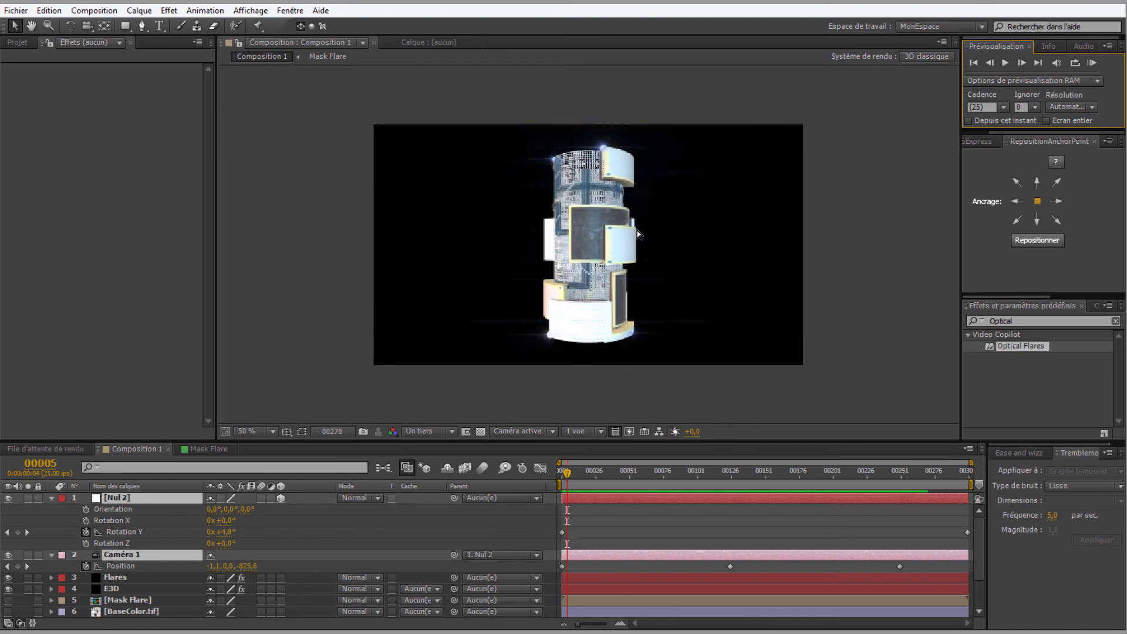